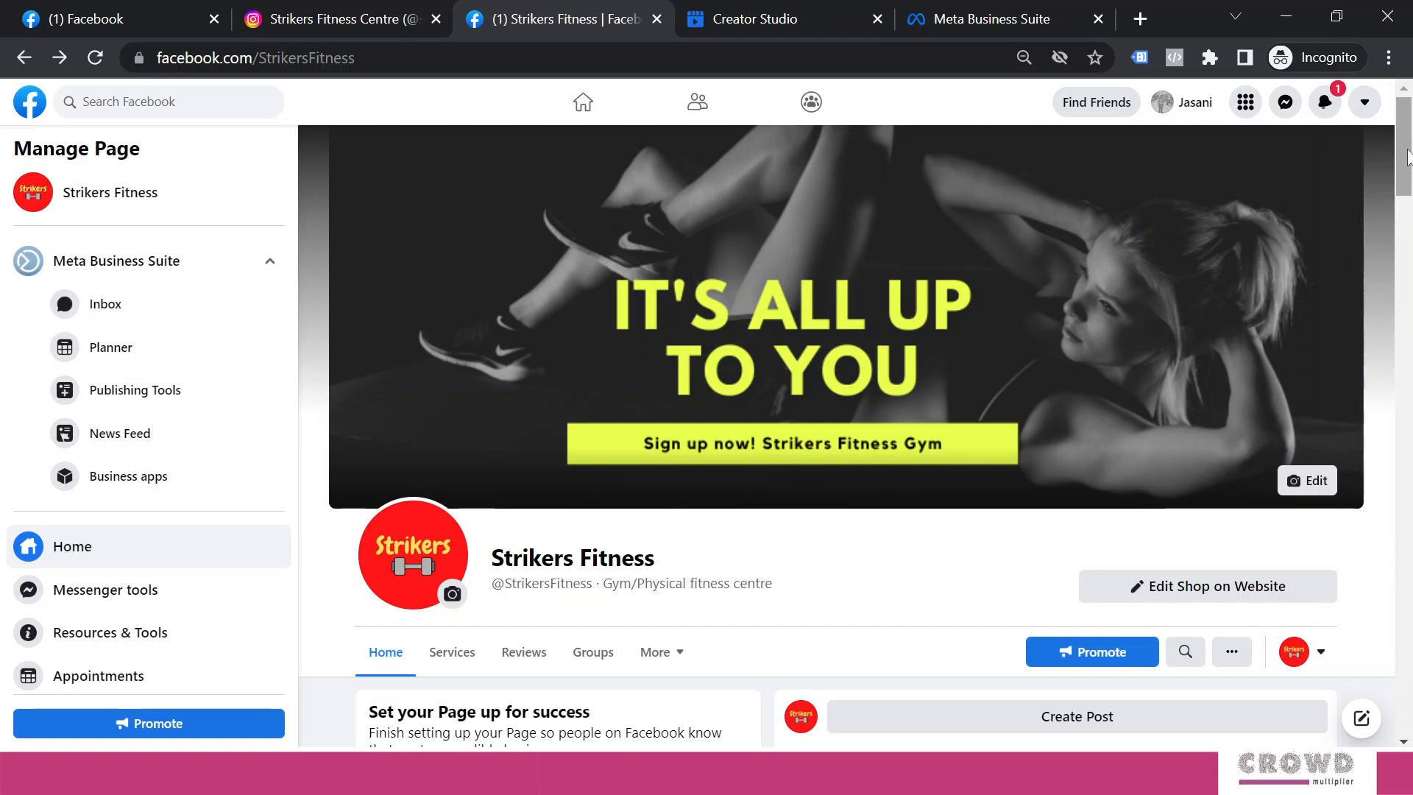
Switch to Creator Studio for the Strikers Fitness Page and review the last seven days of posts
left_click(798, 22)
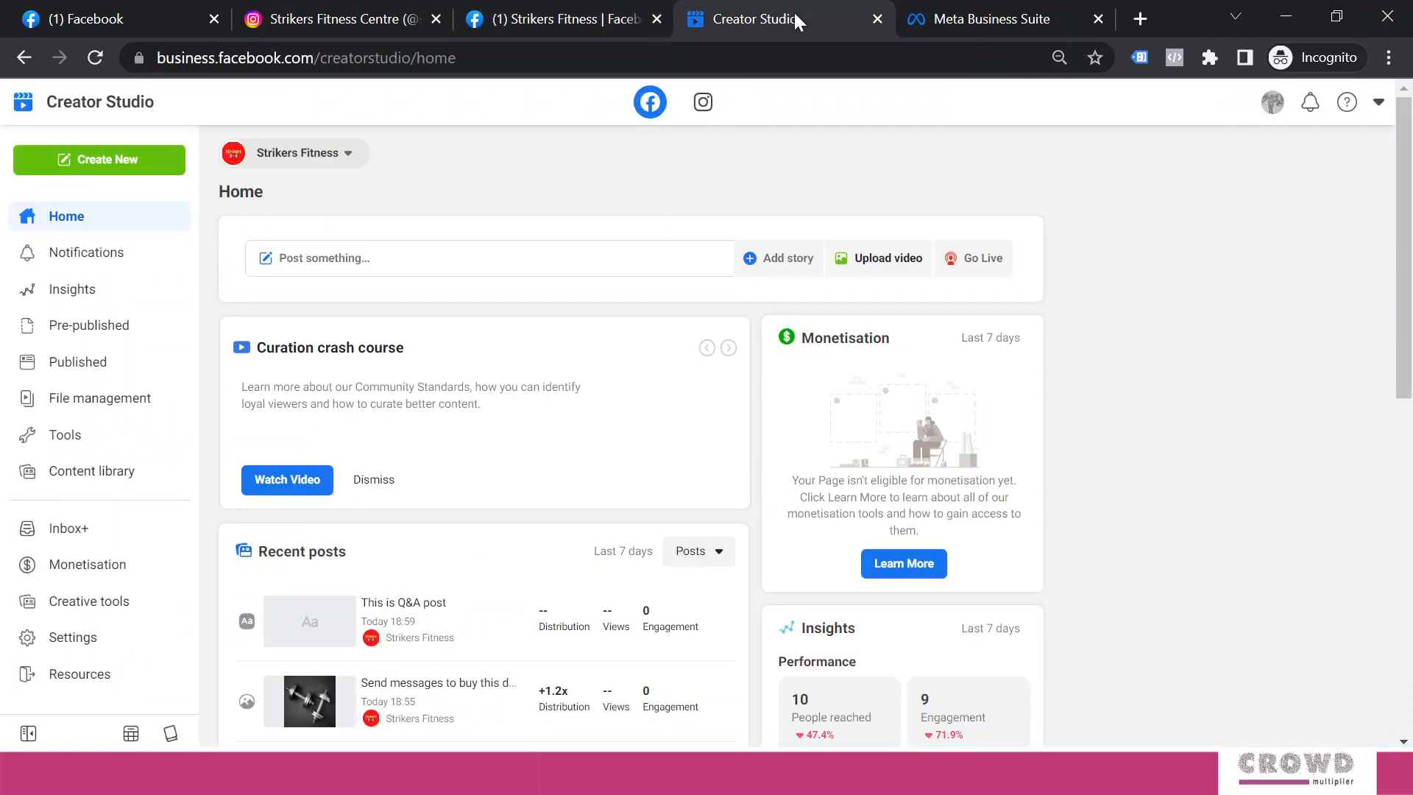
left_click(155, 57)
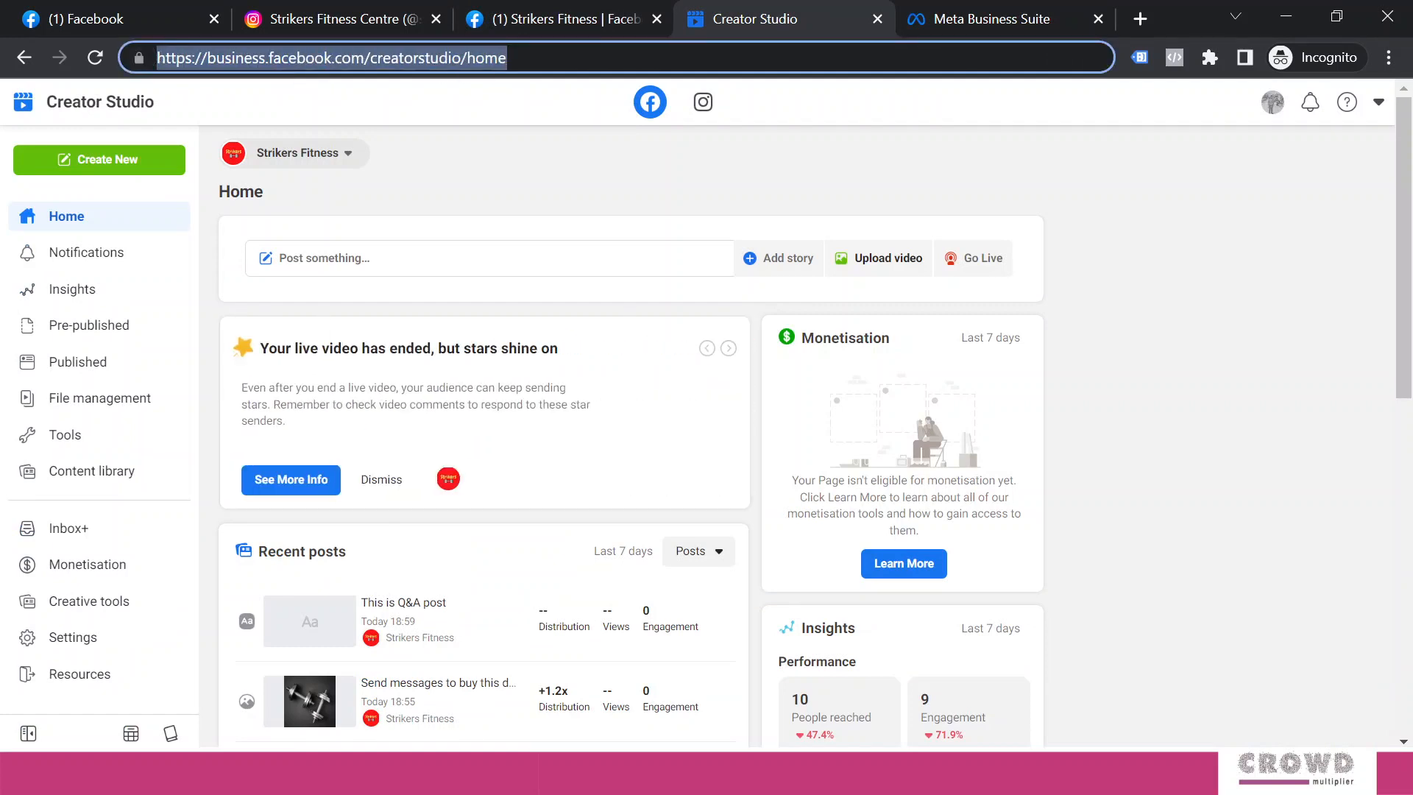
left_click(1144, 251)
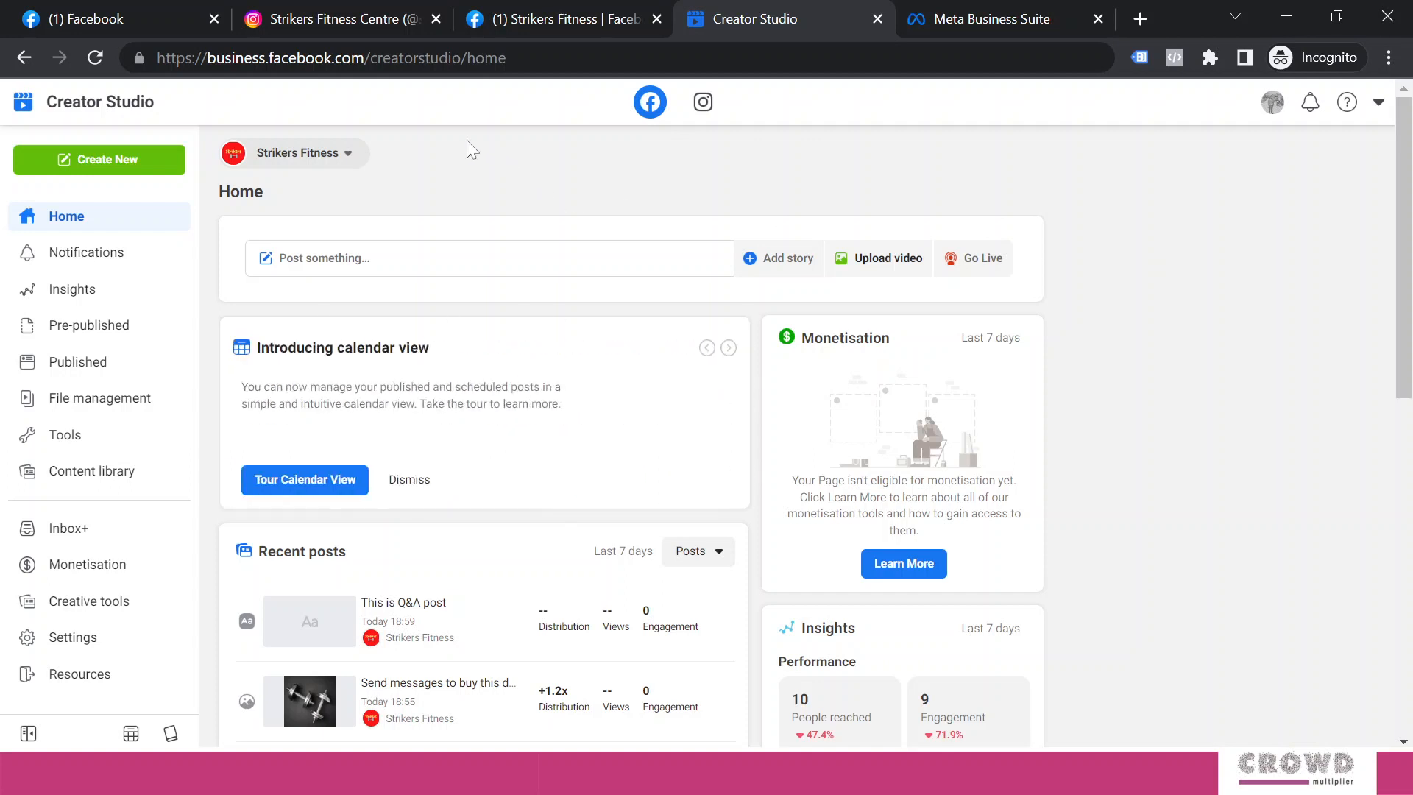
left_click(355, 165)
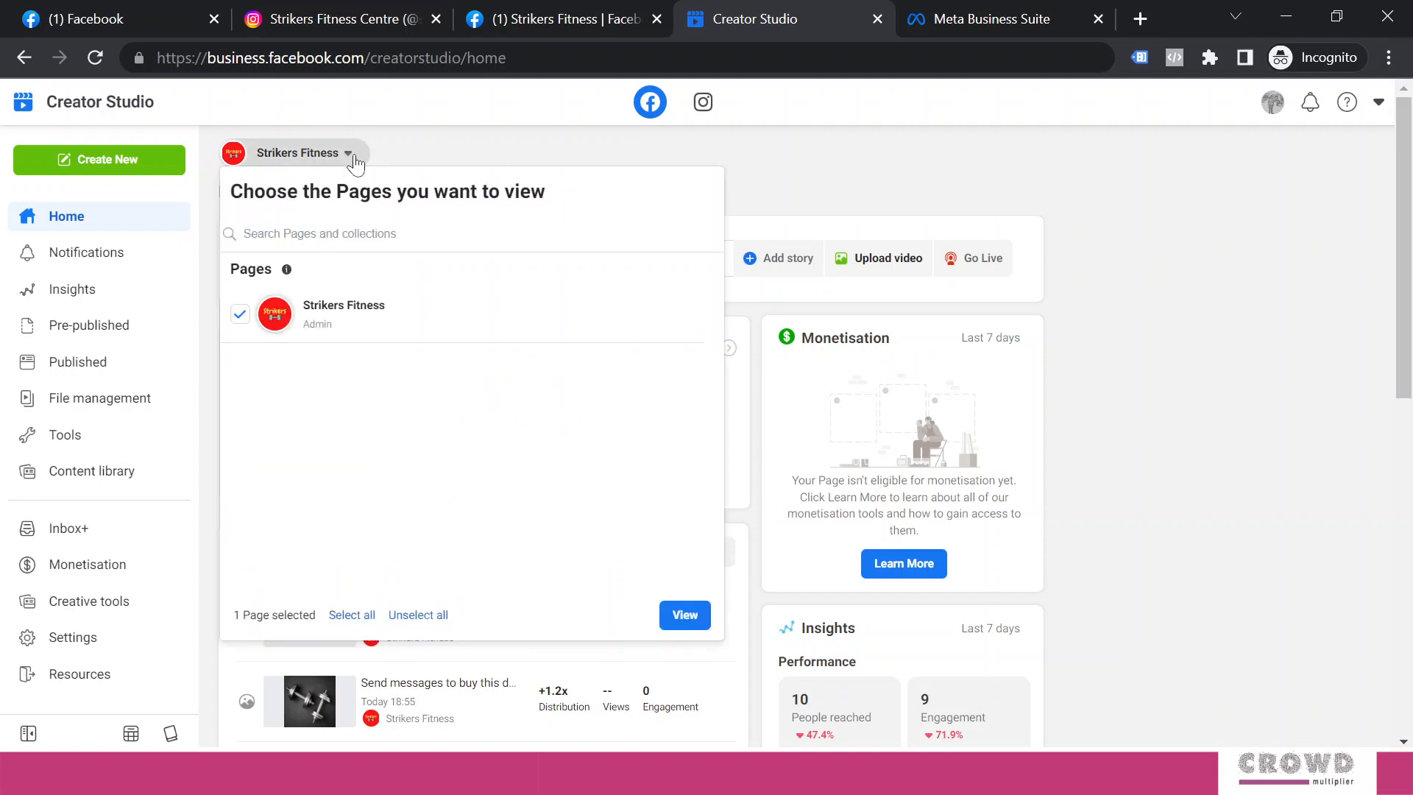
left_click(916, 192)
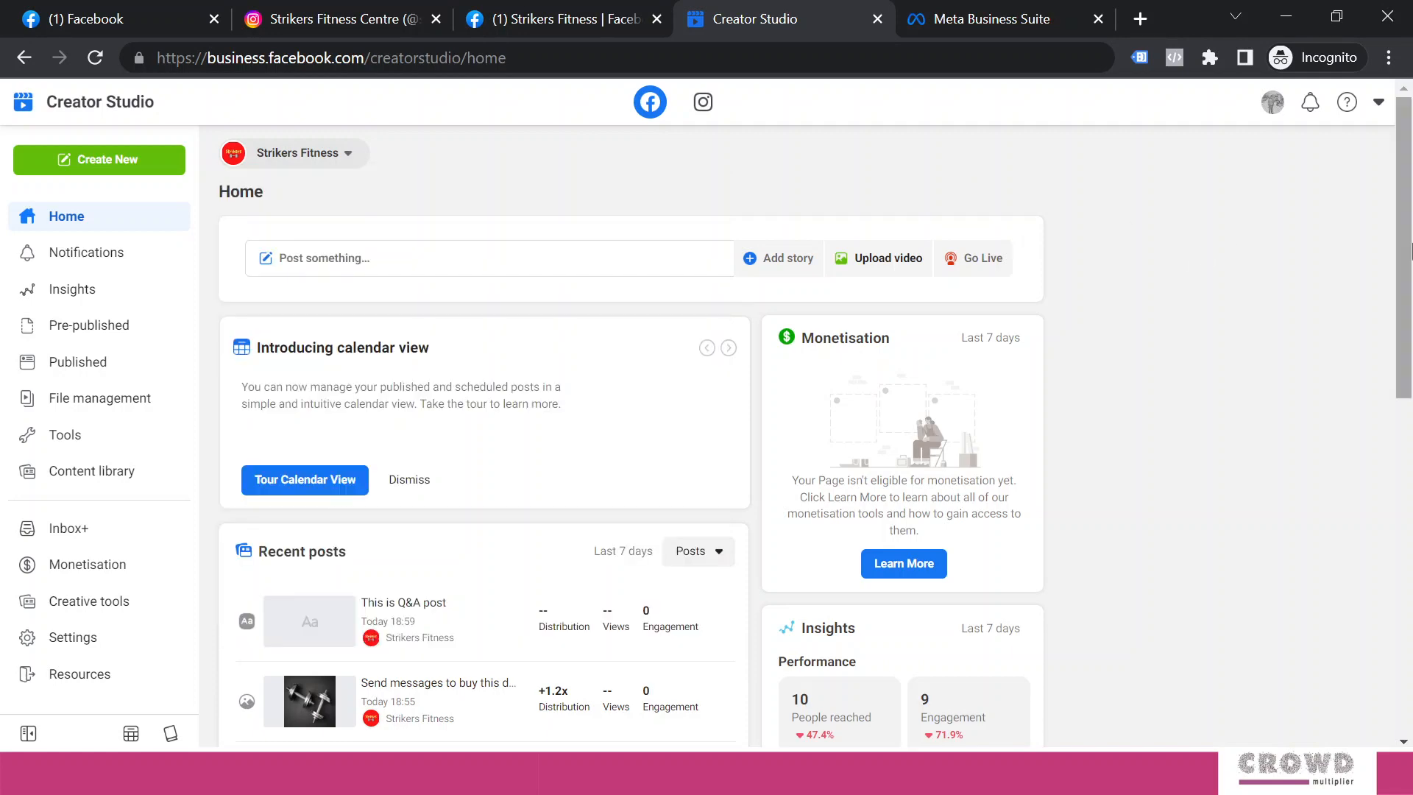
left_click_drag(1411, 252, 1392, 202)
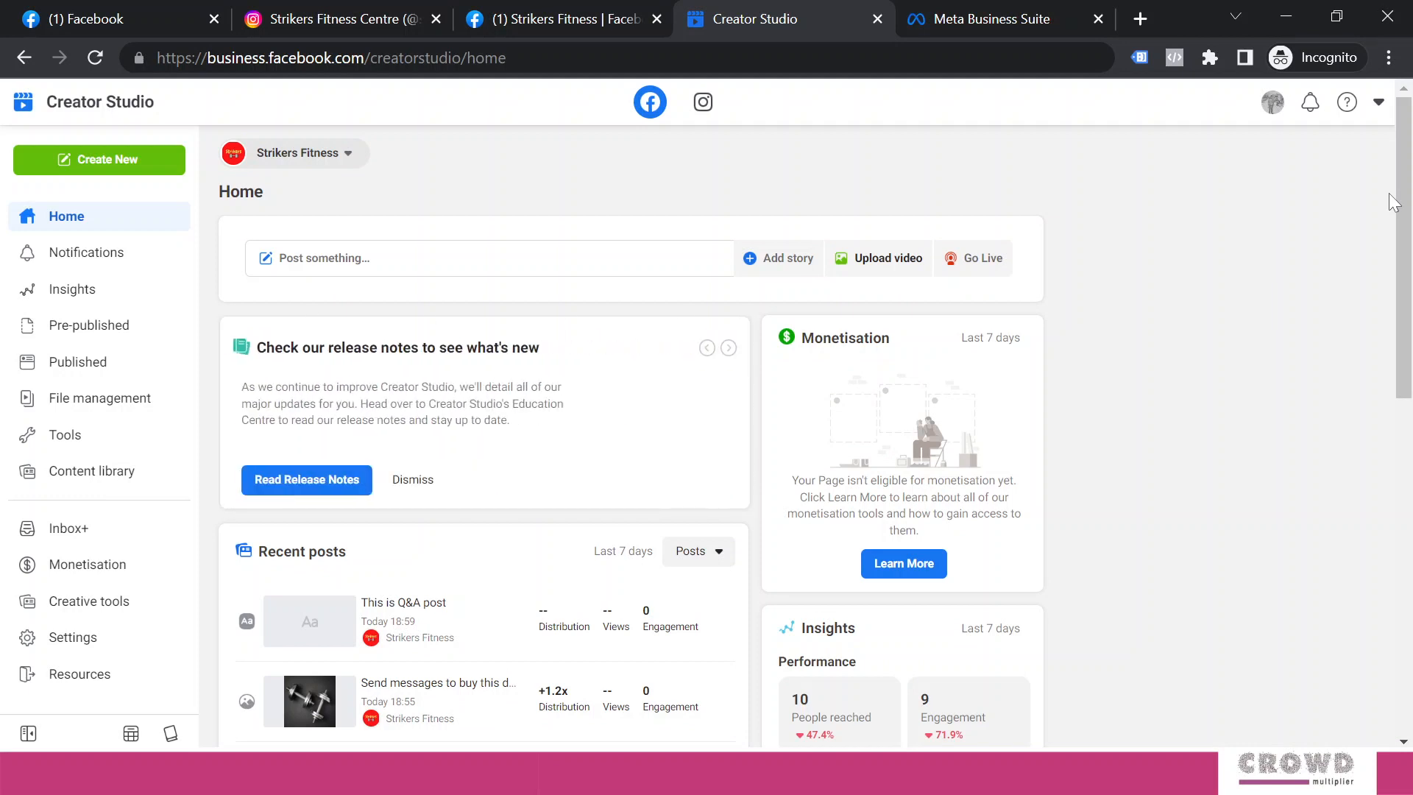
Connect the Strikers Fitness Centre Instagram account, allowing Page members access, and sign in to it
left_click(704, 104)
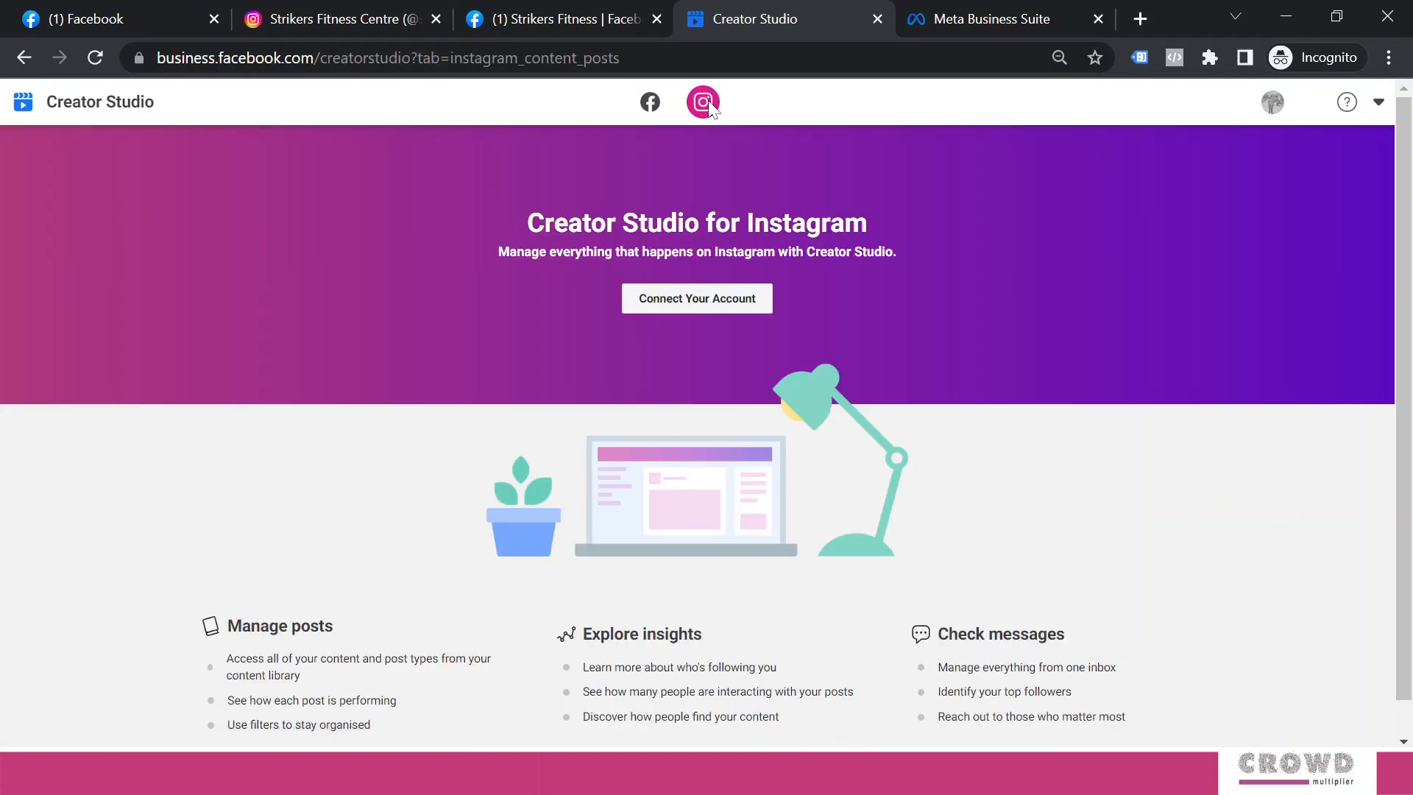
left_click(688, 302)
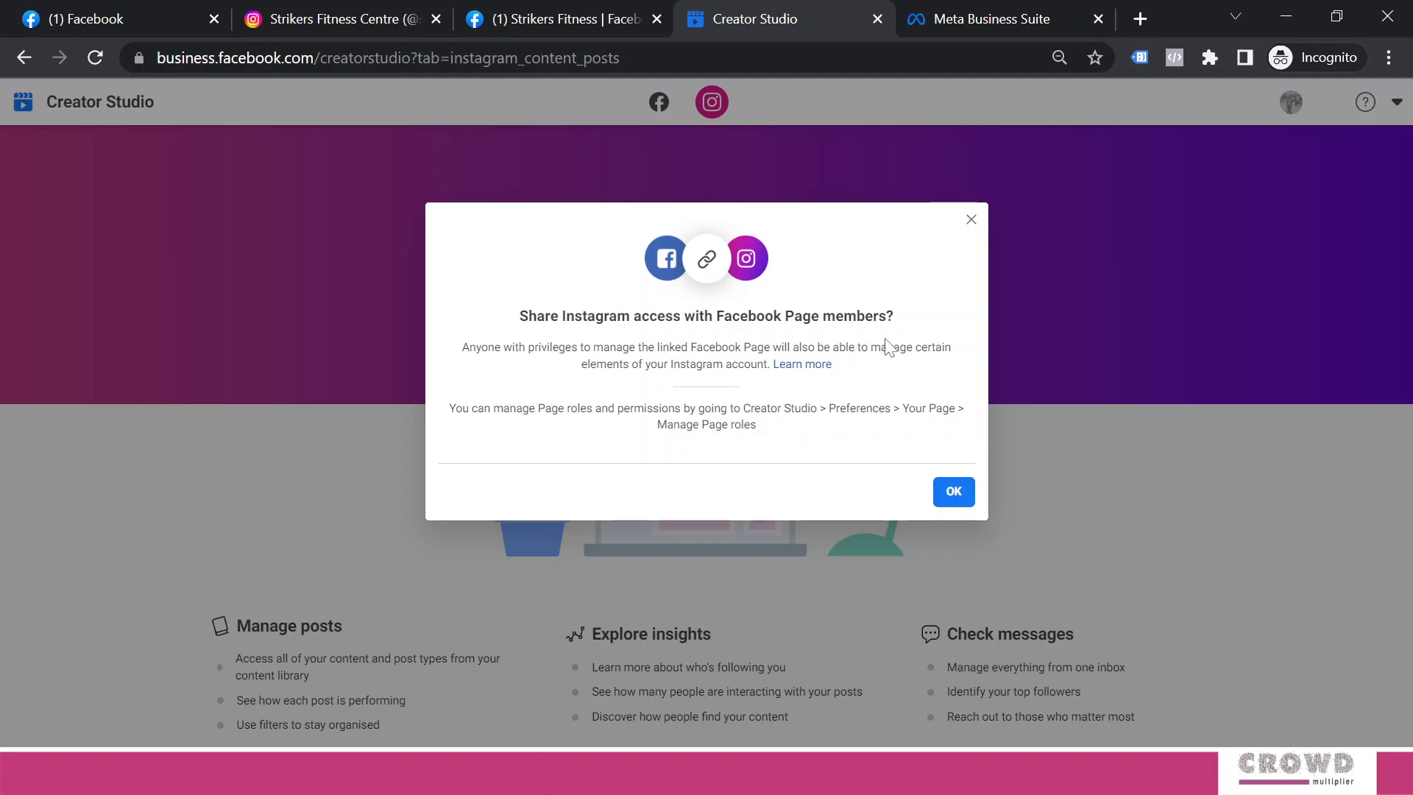
left_click(954, 492)
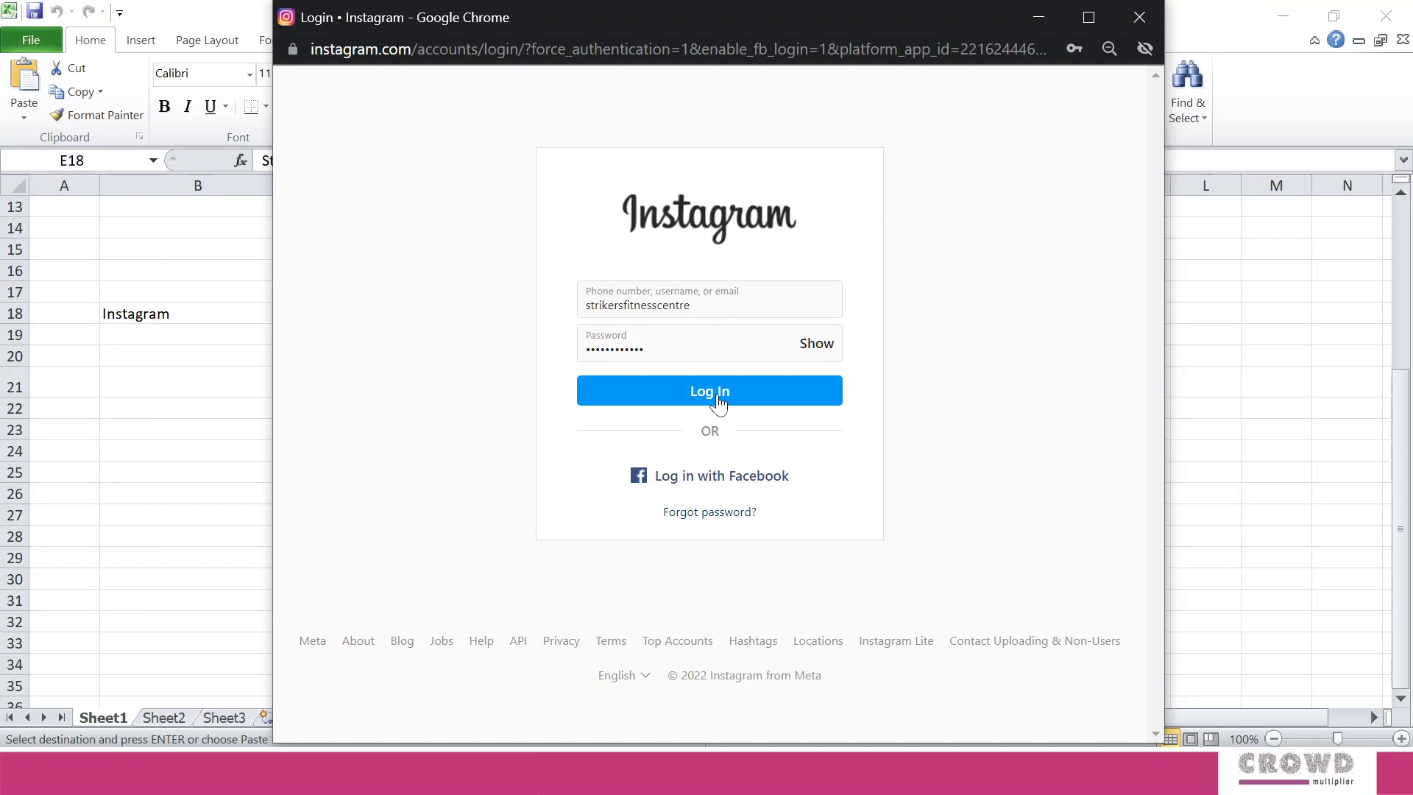
left_click(719, 403)
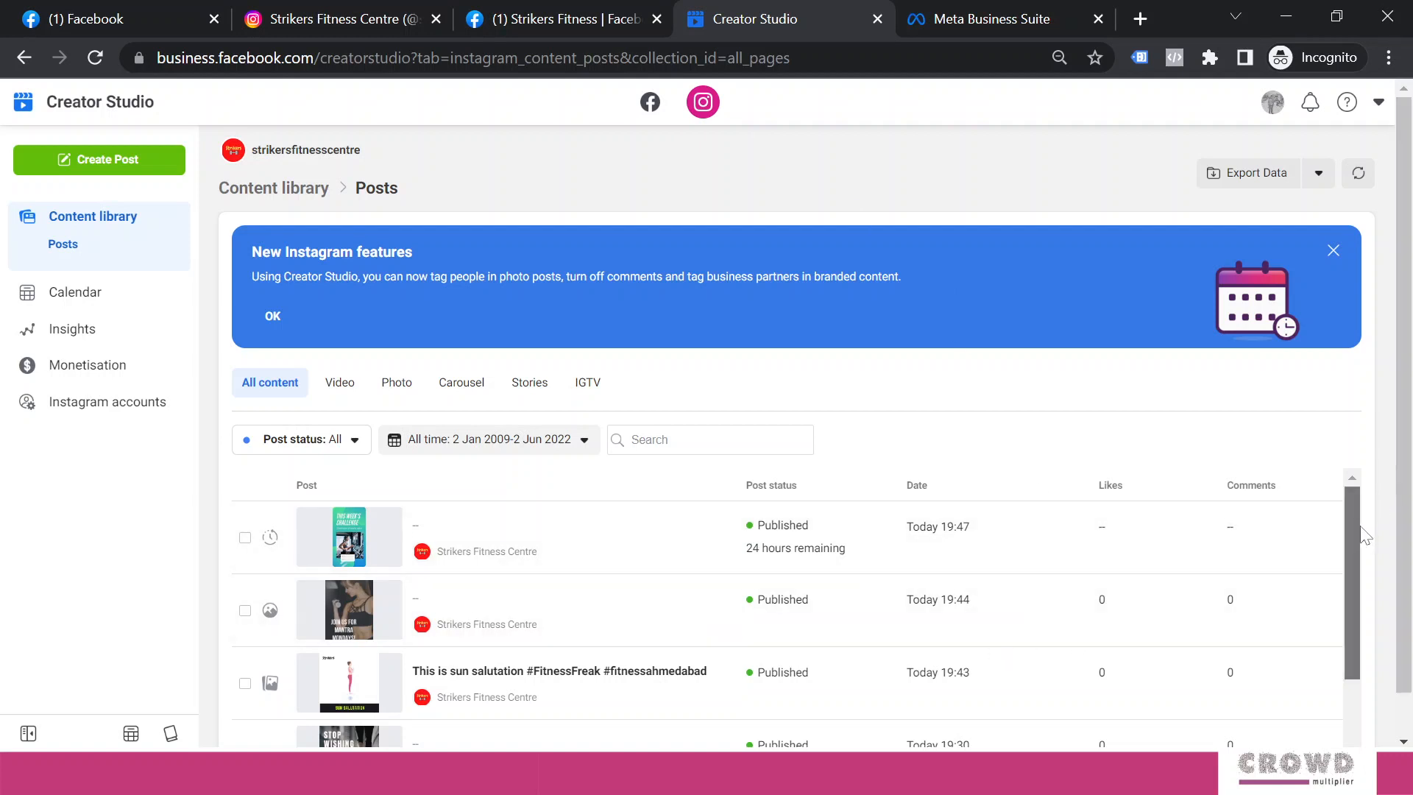
Return to the Instagram content library and bring up the new post type options
scroll(1364, 536, "down", 2)
scroll(1373, 618, "up", 2)
left_click(650, 105)
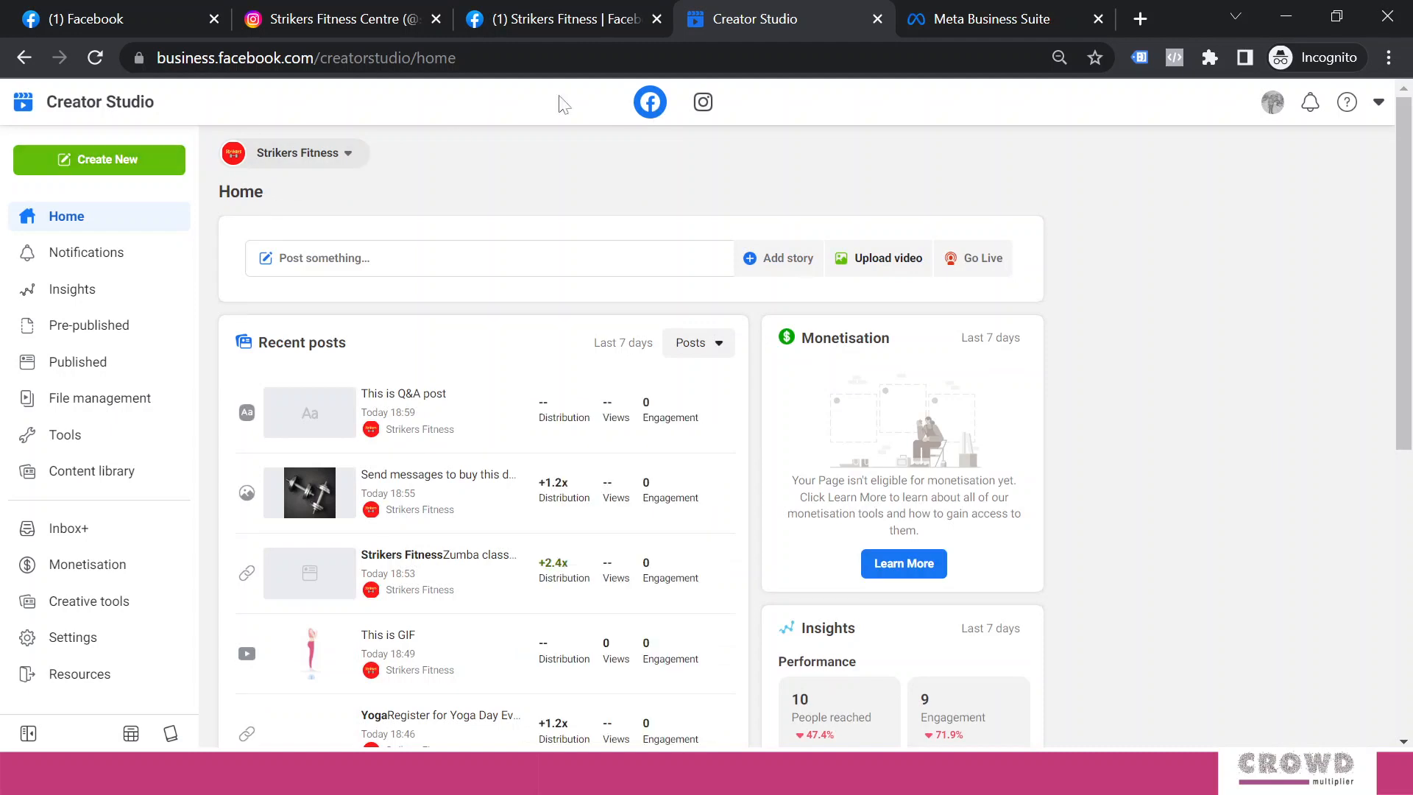
left_click(712, 105)
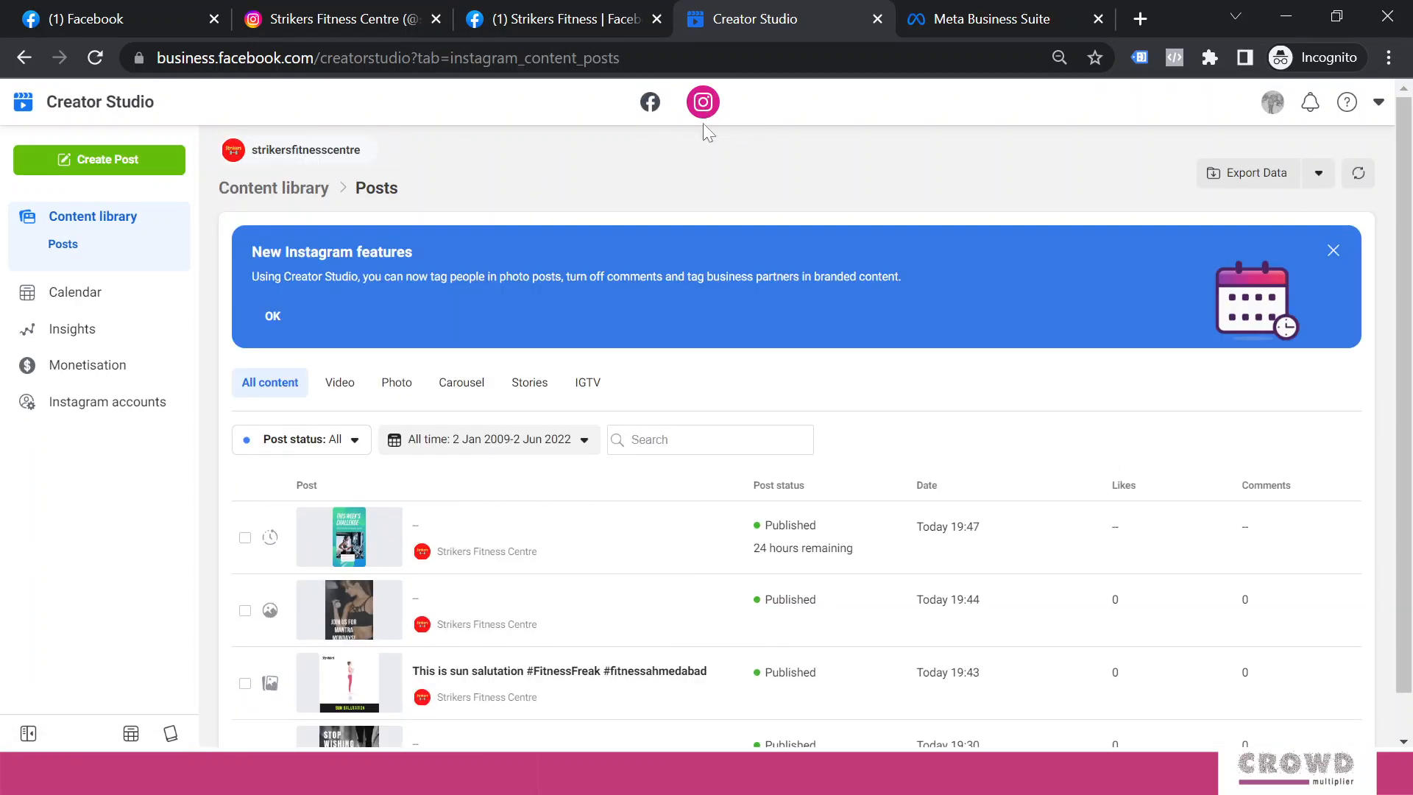
left_click(121, 165)
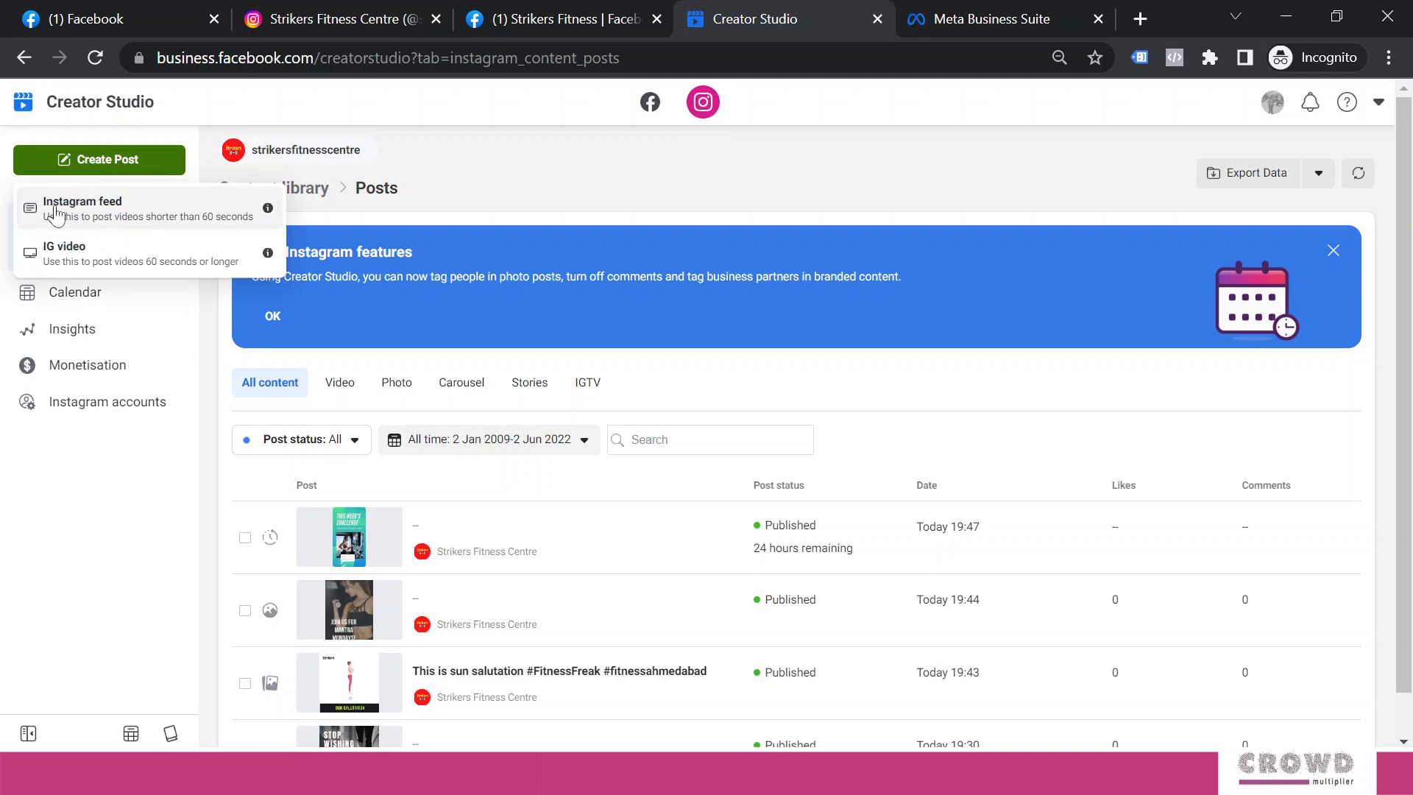
Start an Instagram feed post and paste the welcome caption, adding blank lines before 'Welcome' and the hashtags
left_click(135, 199)
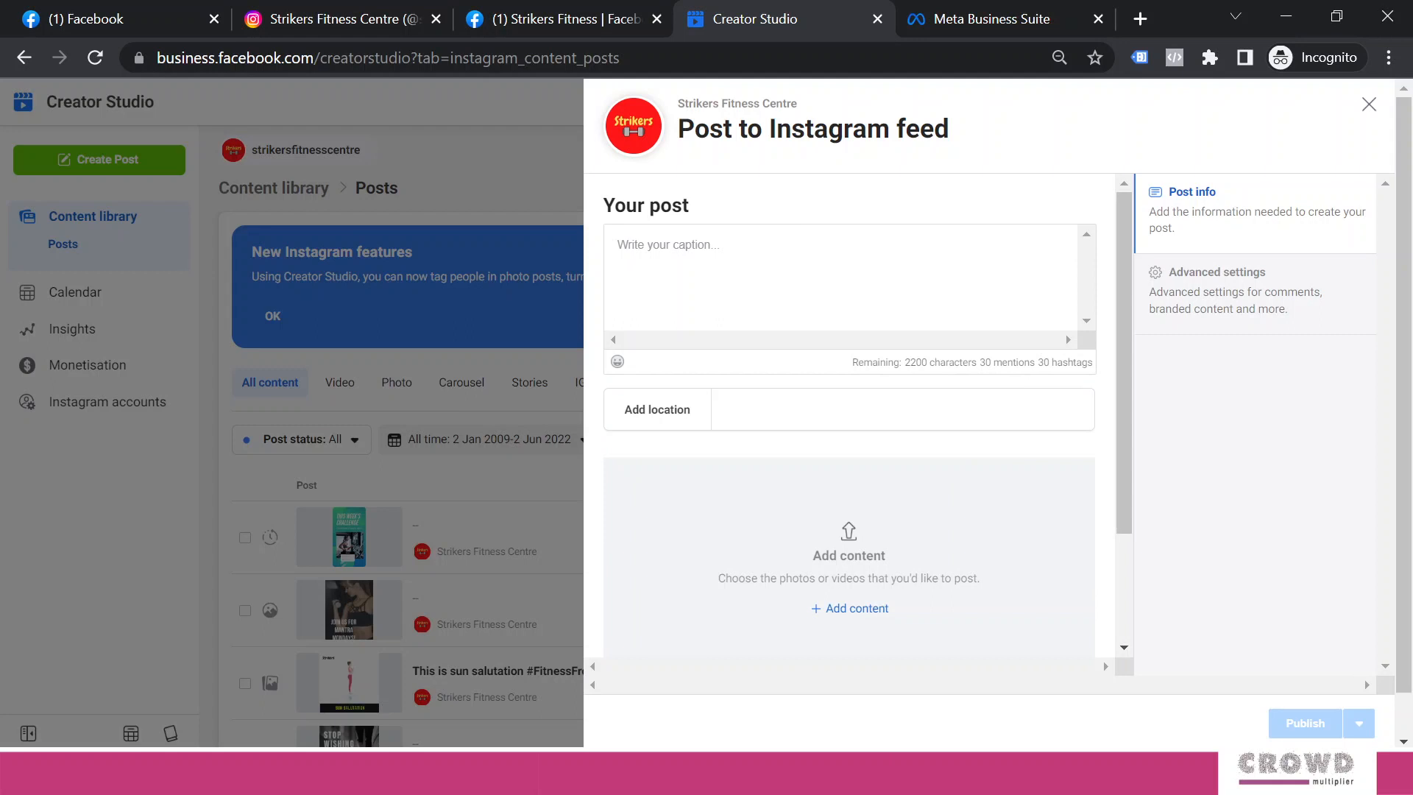
left_click(655, 245)
type("Hello fitness enthusiasts, Strikers Fitness Centre is here to help you stay healthy. Welcome to Ahmedabad's largest chain of fitness centres.  Ultramodern gym equipment and certified trainers to keep you in shape and healthy. Try us for one week FREE. #FitnessFreak #StayHealthy #FitnessAhmedabad #StrikersFitness #CrowdMultiplier")
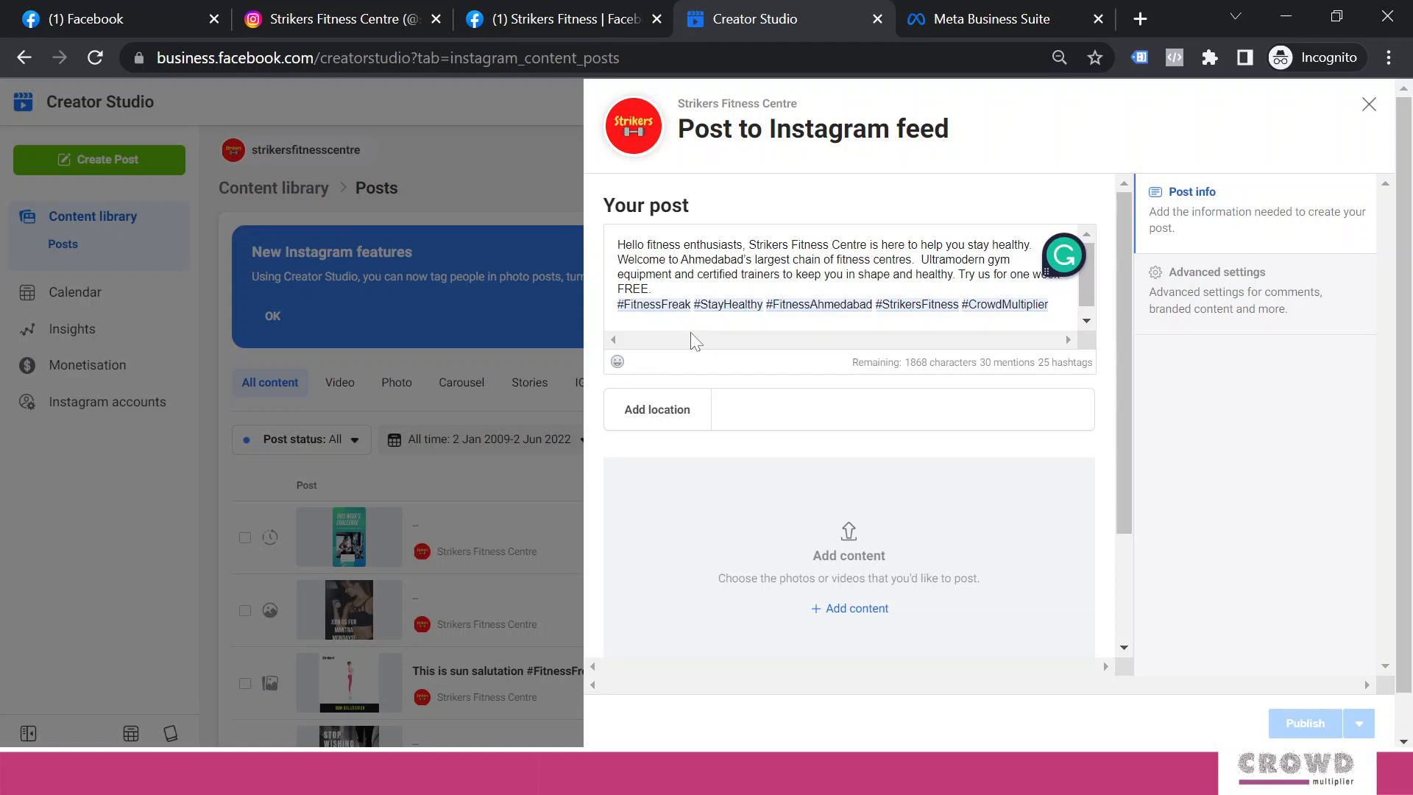
key("Return")
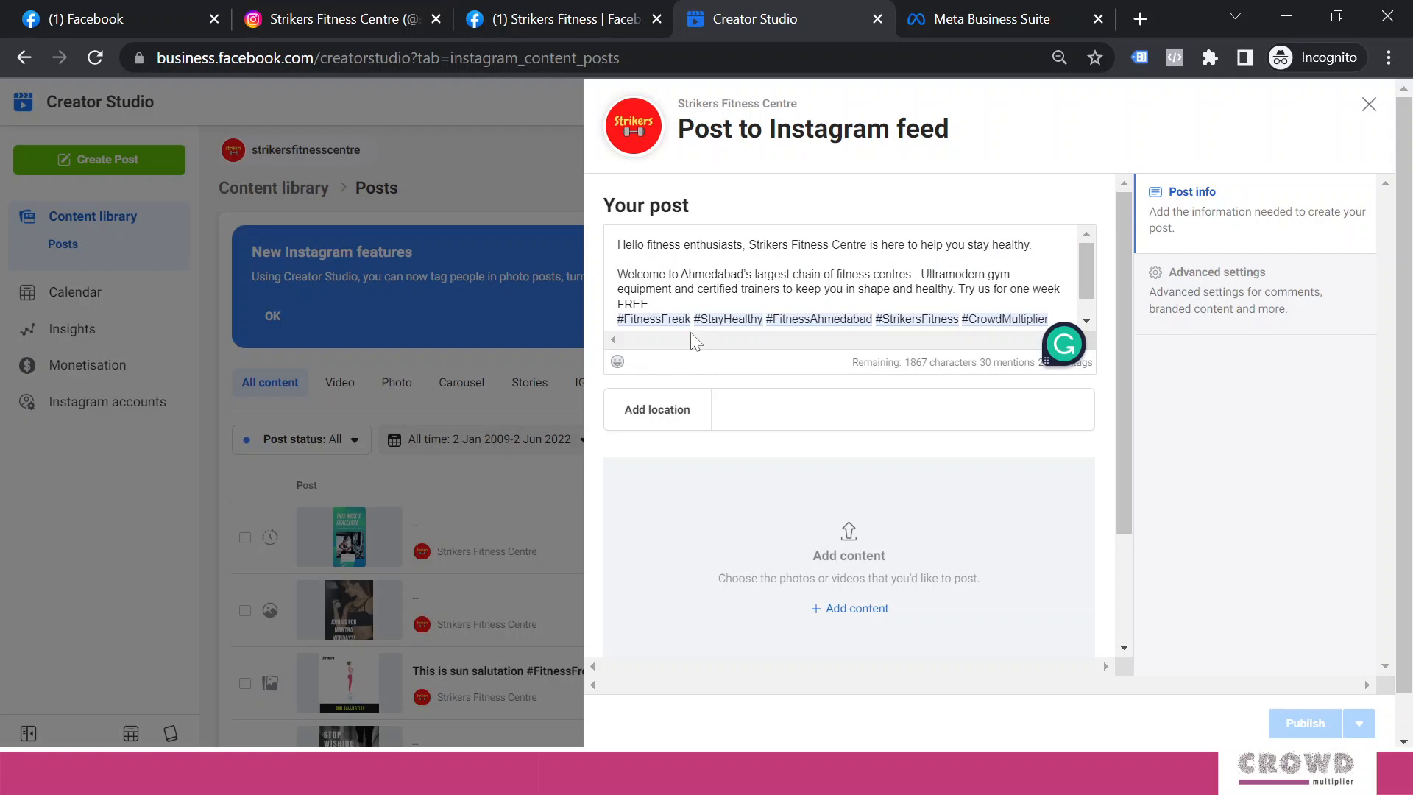
key("Return")
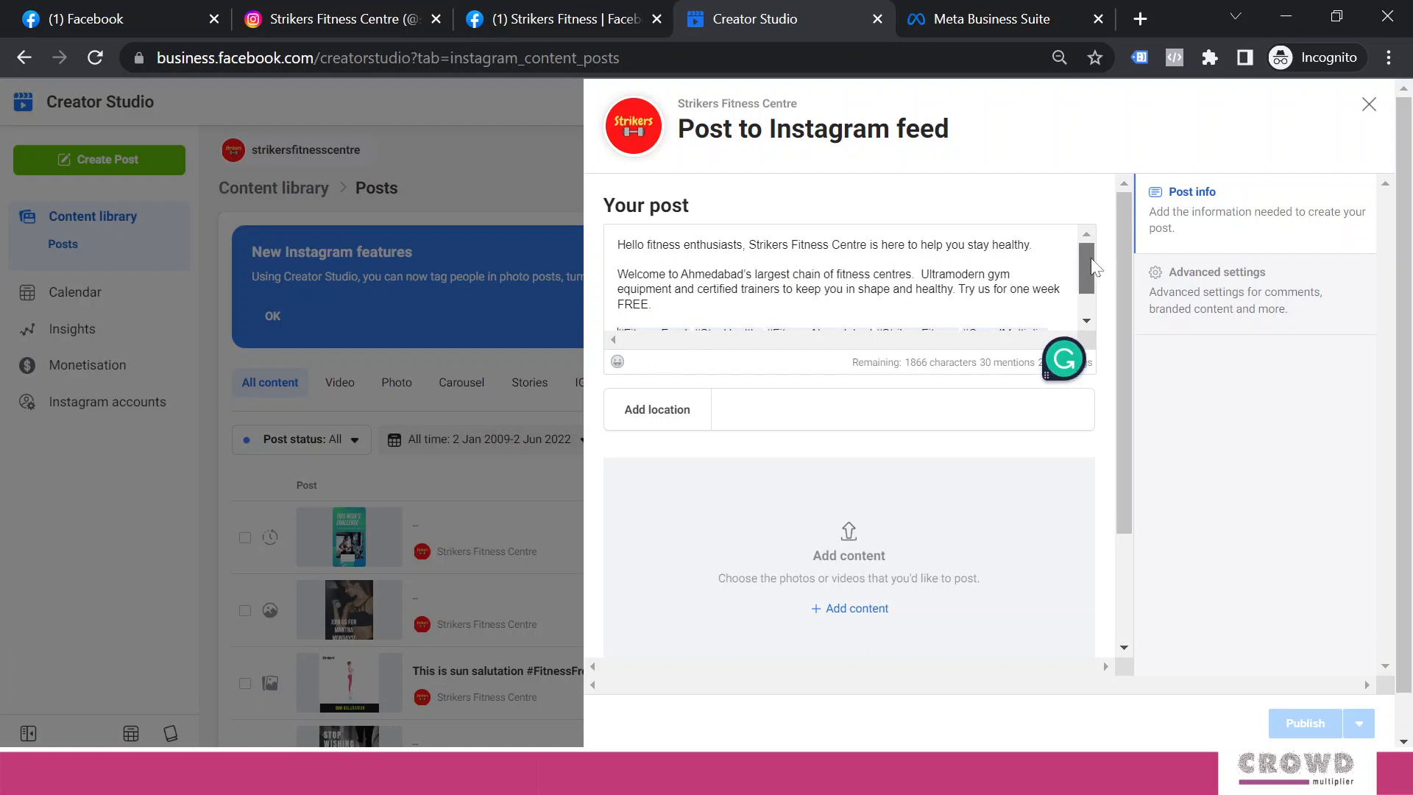
mouse_move(1091, 259)
left_mouse_down()
mouse_move(1091, 284)
mouse_move(1091, 249)
mouse_move(1097, 277)
mouse_move(1095, 261)
left_mouse_up()
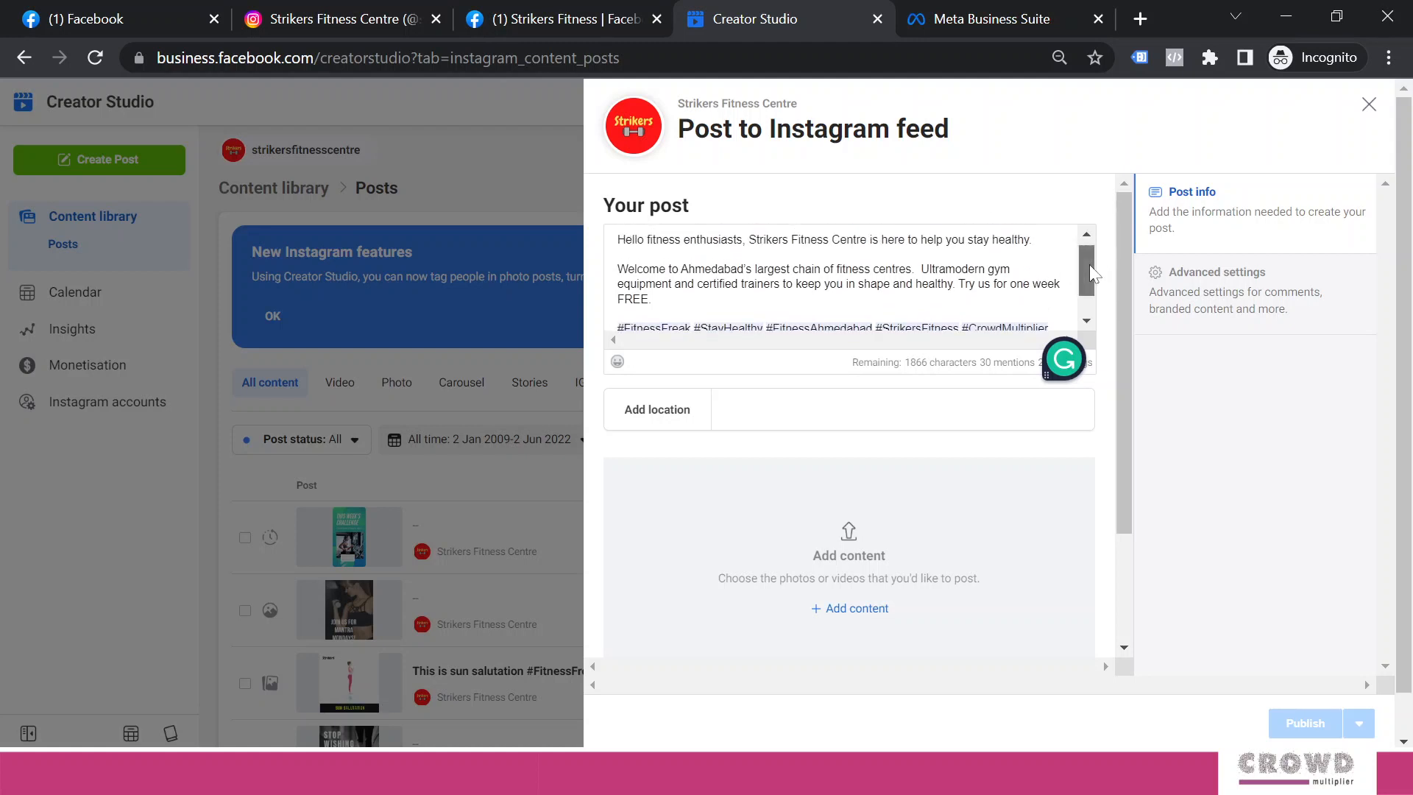
scroll(1089, 264, "down", 1)
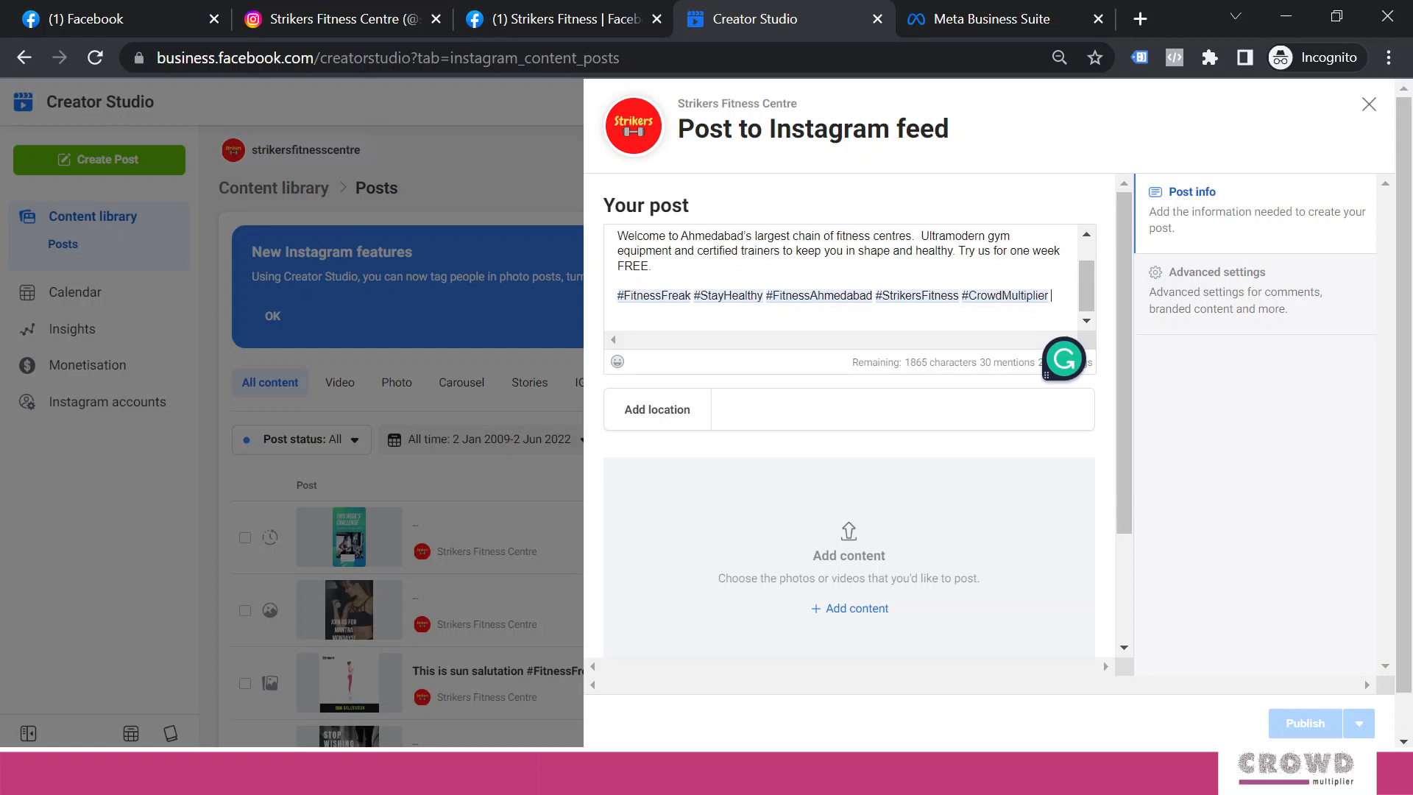
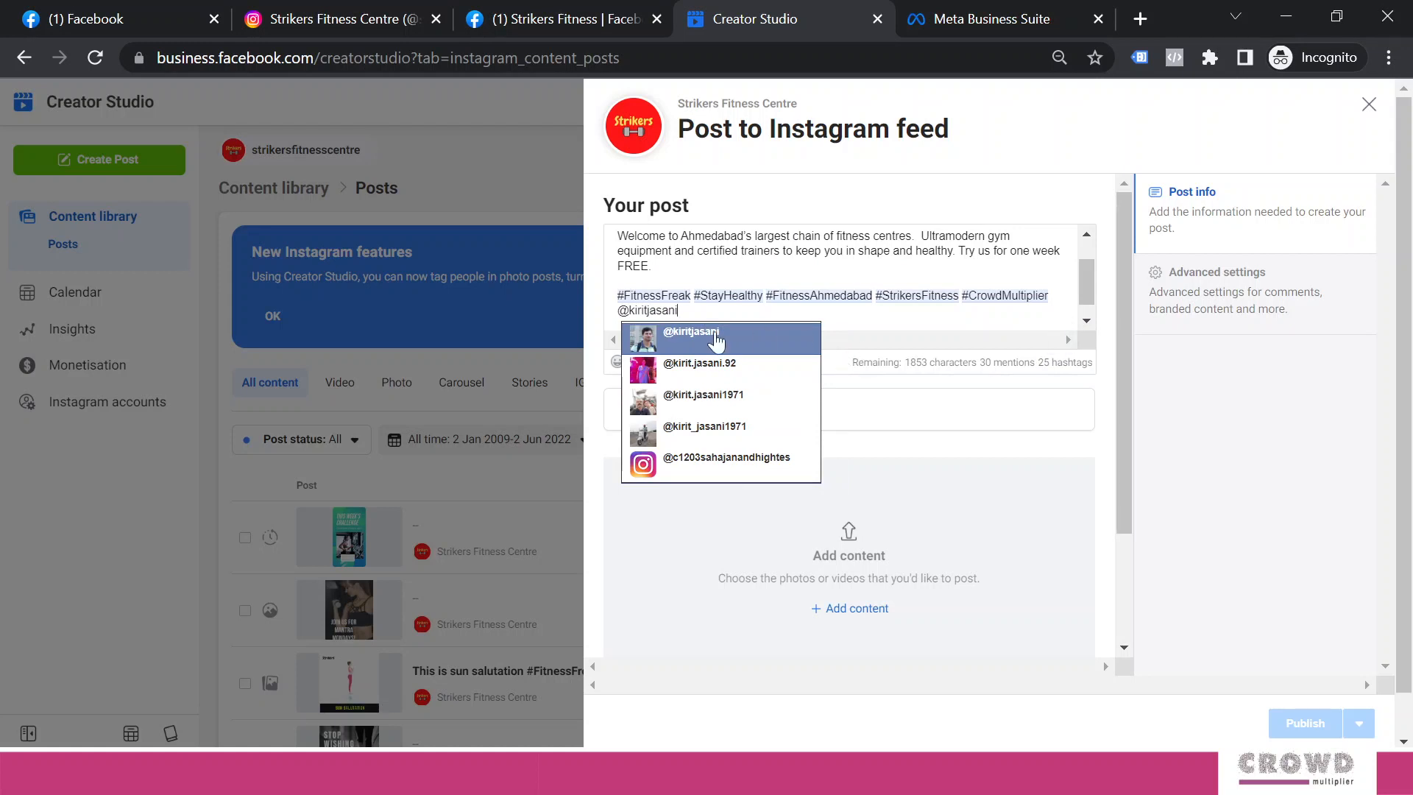
Mention two Instagram accounts after the hashtags, selecting each from the suggestion list
left_click(716, 340)
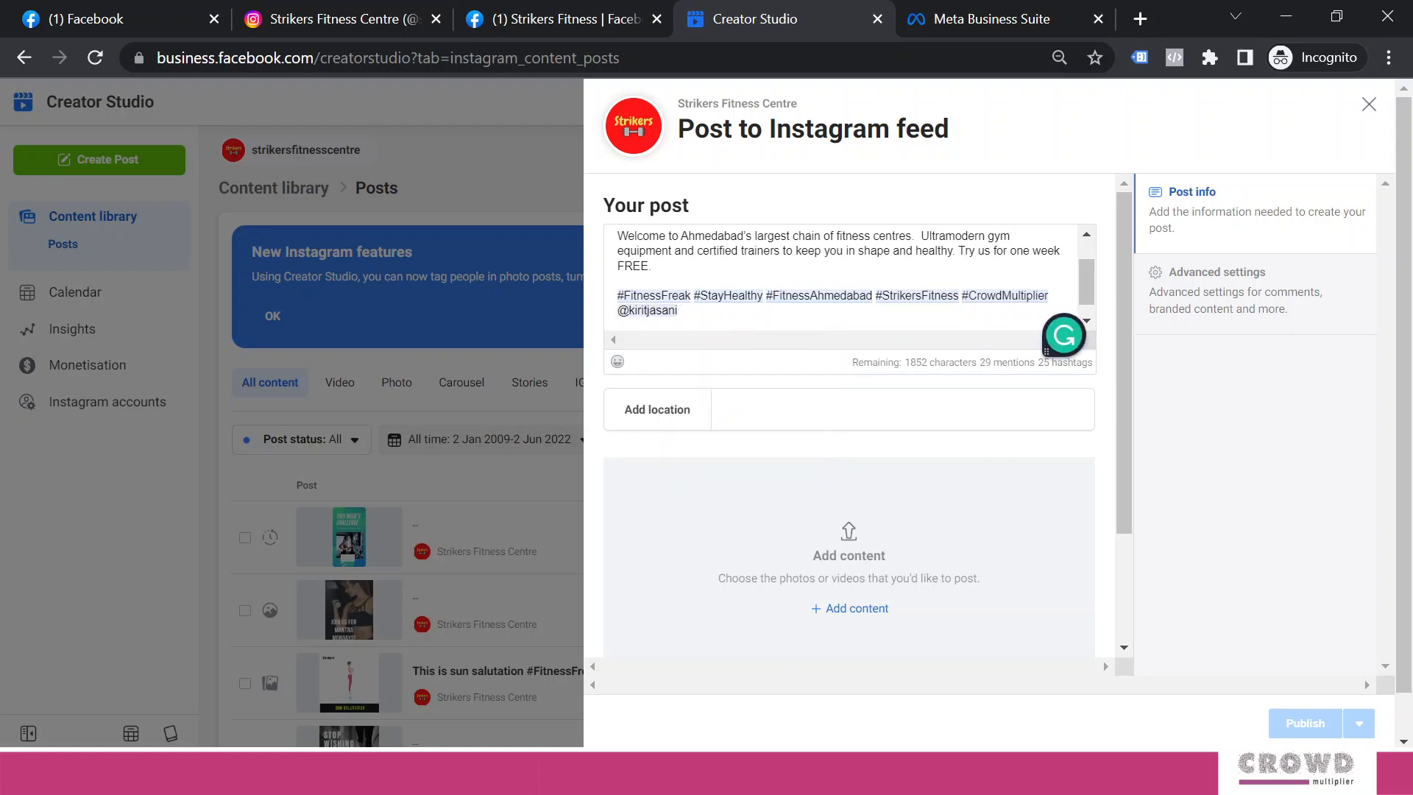
type("@")
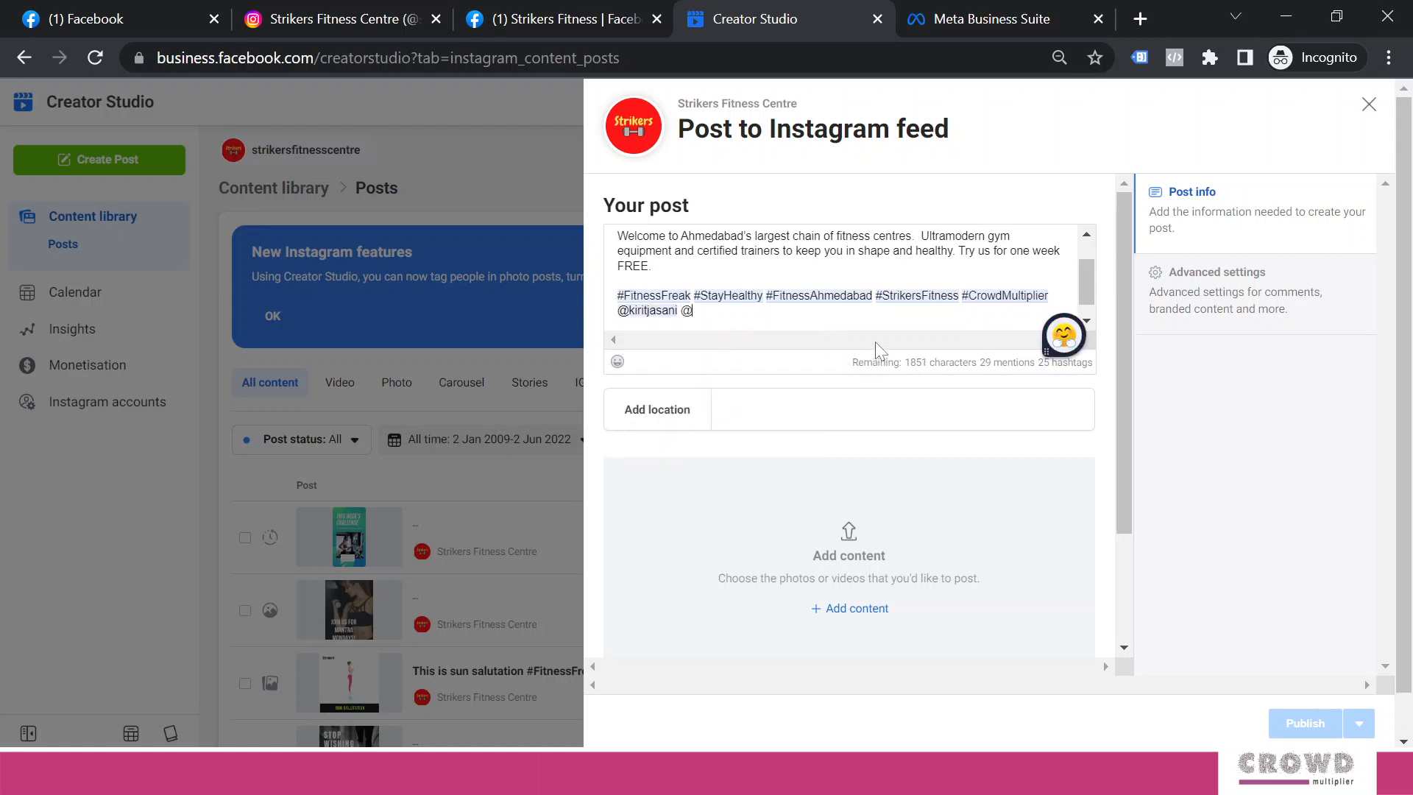
type("crowdmultiplier")
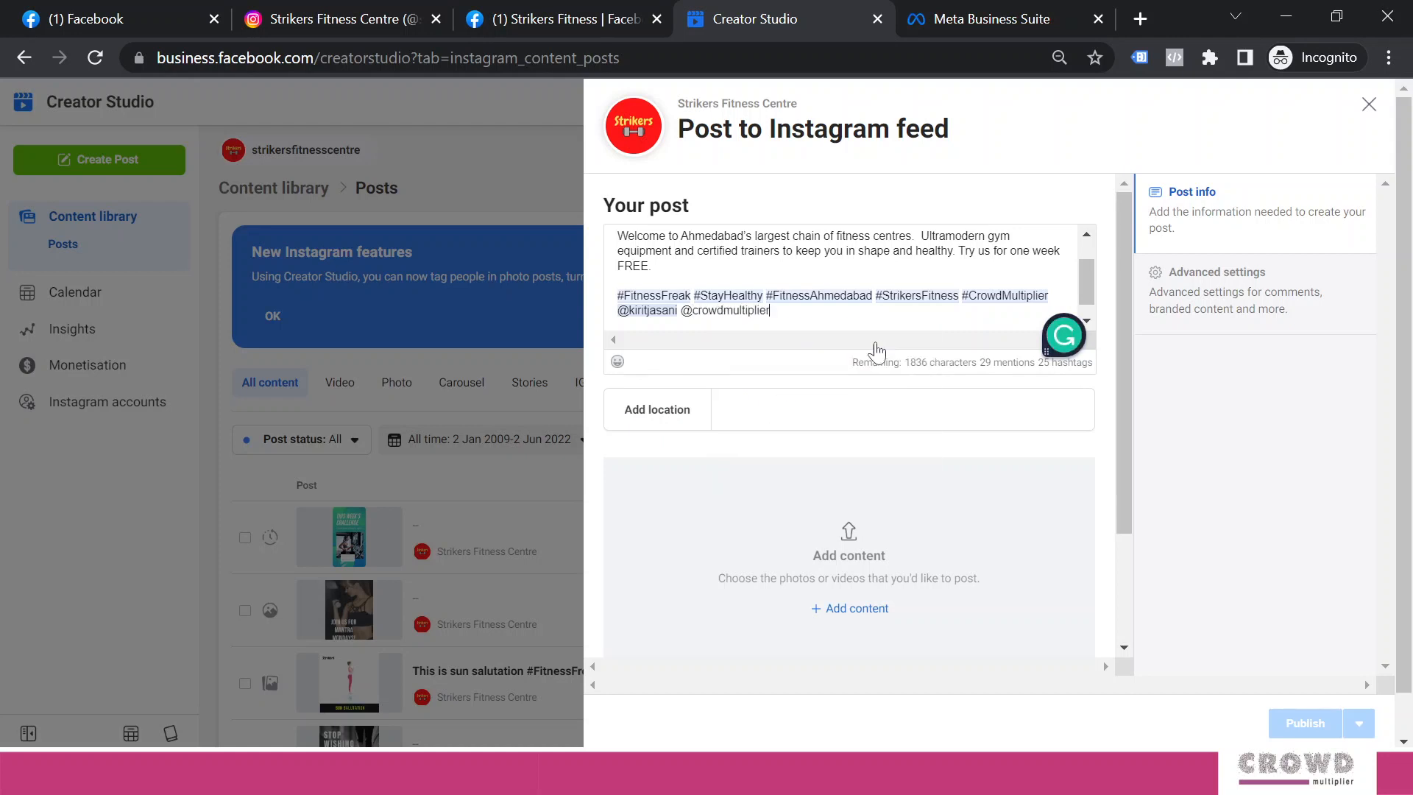
left_click(804, 344)
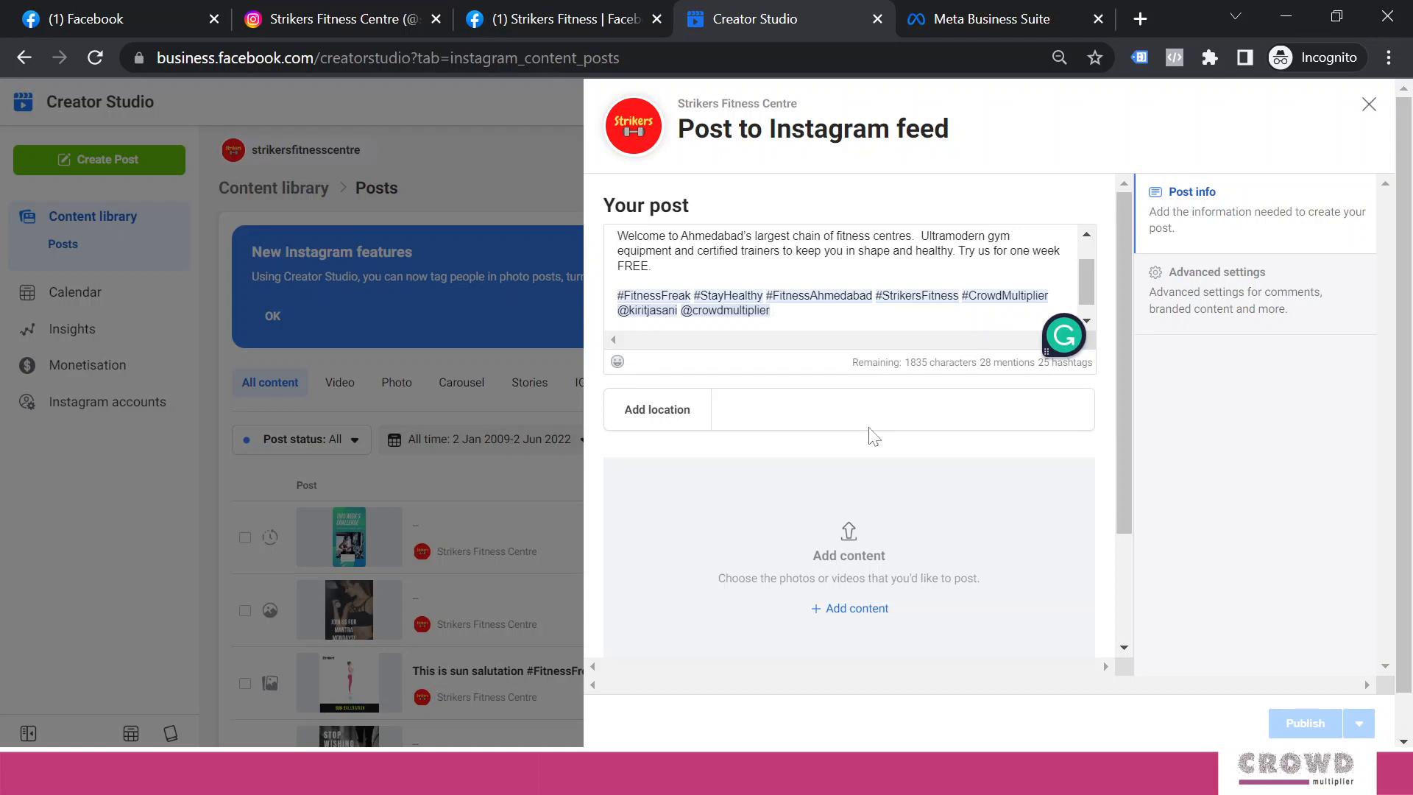
Set the post location to Gujarat University and review the Post to Facebook section
left_click(751, 425)
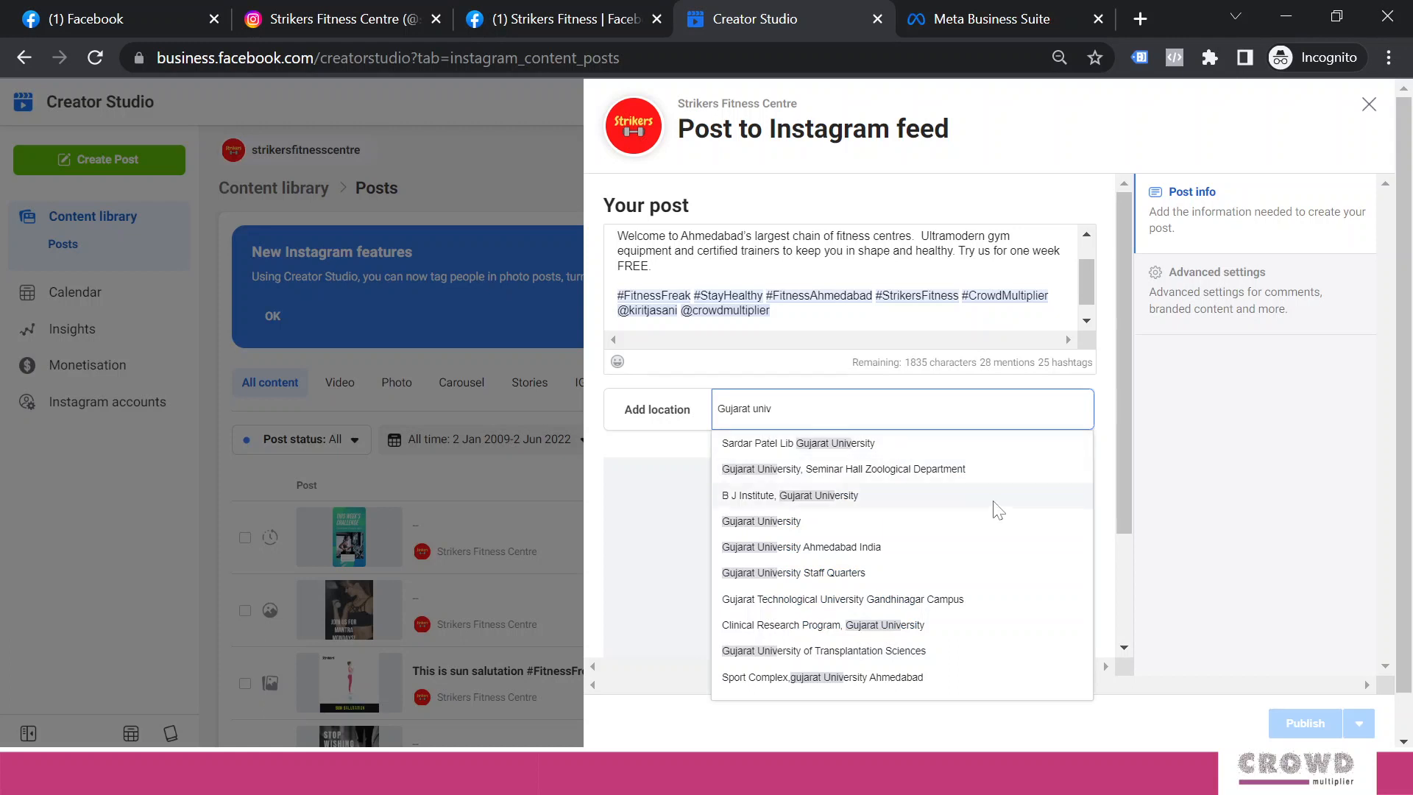
left_click(822, 528)
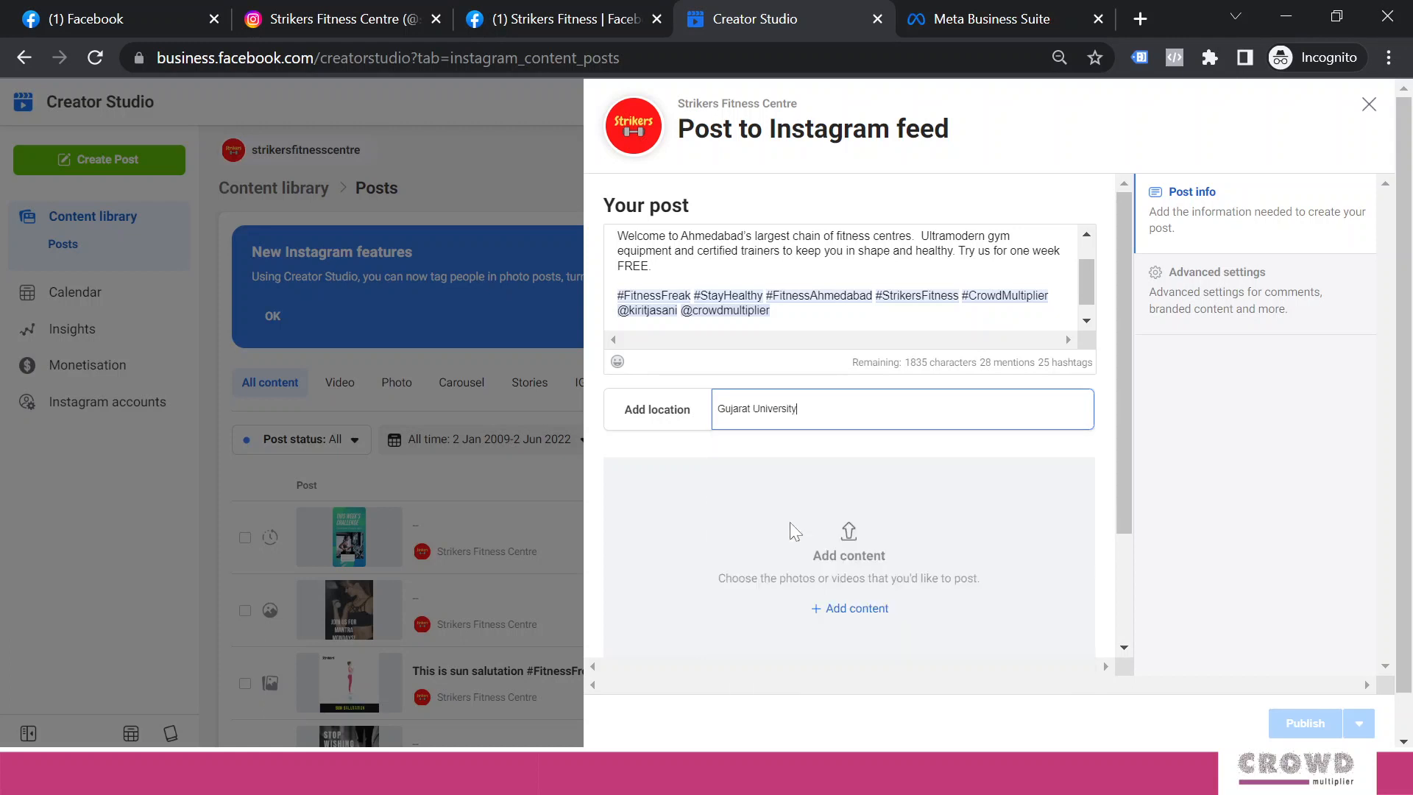
left_click_drag(1089, 288, 1085, 259)
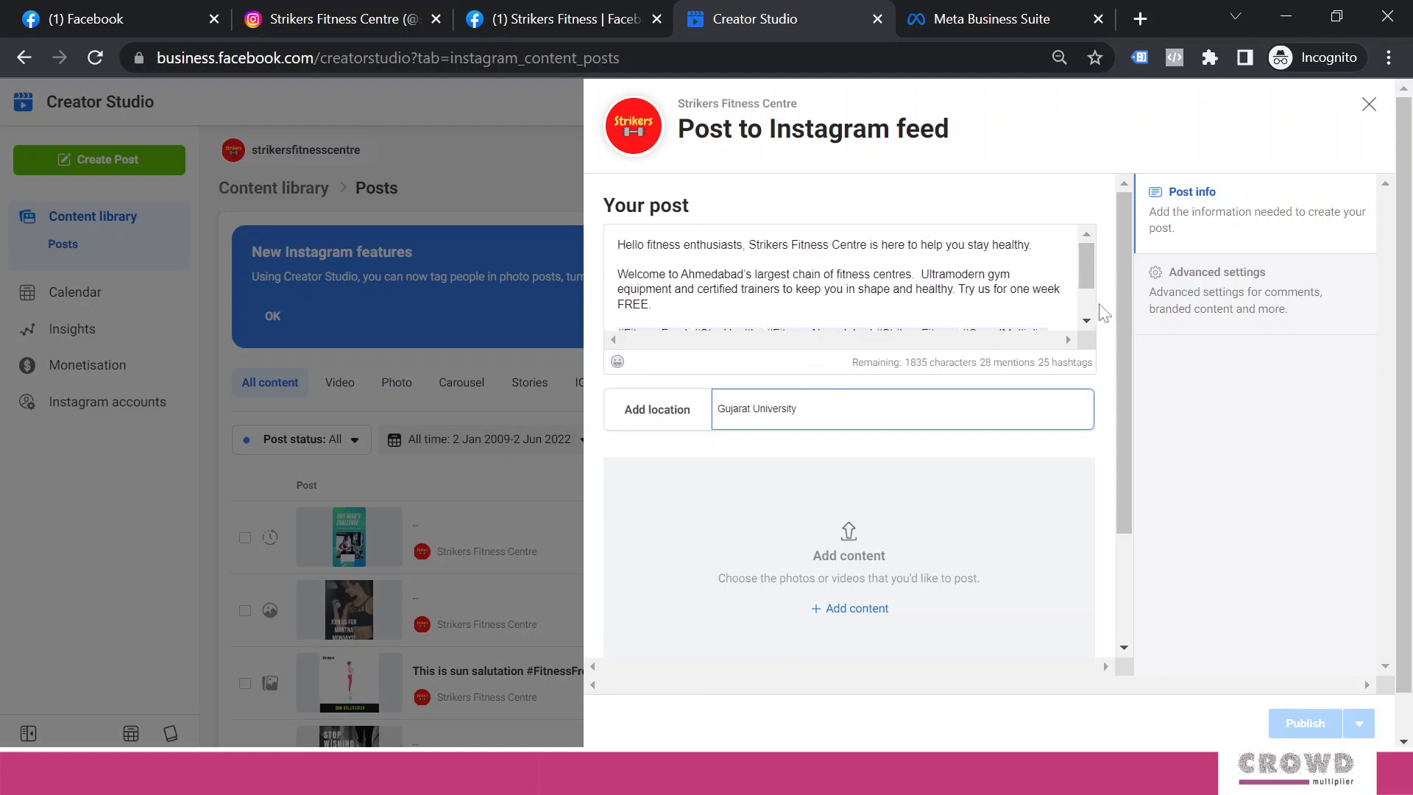
left_click_drag(1125, 297, 1117, 390)
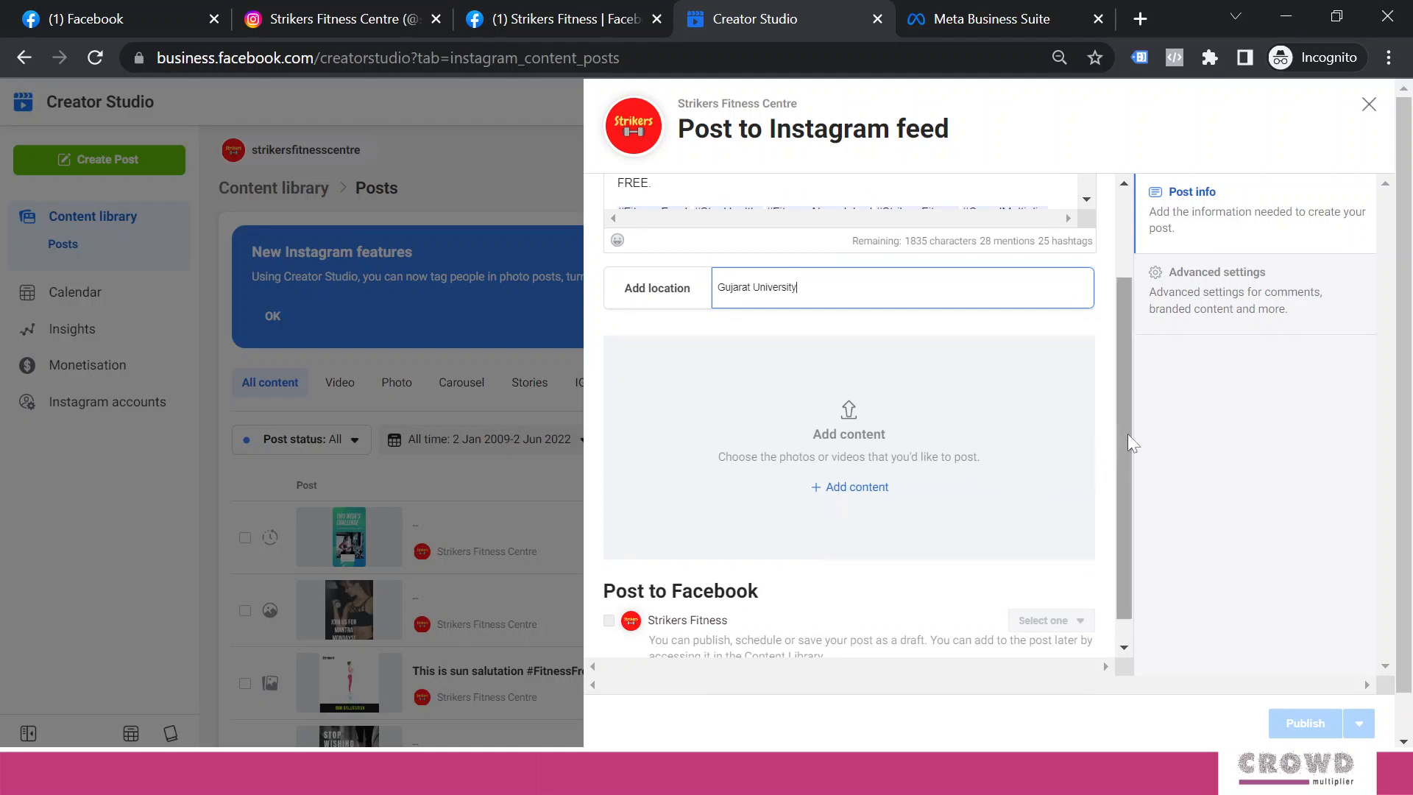
scroll(1127, 437, "down", 1)
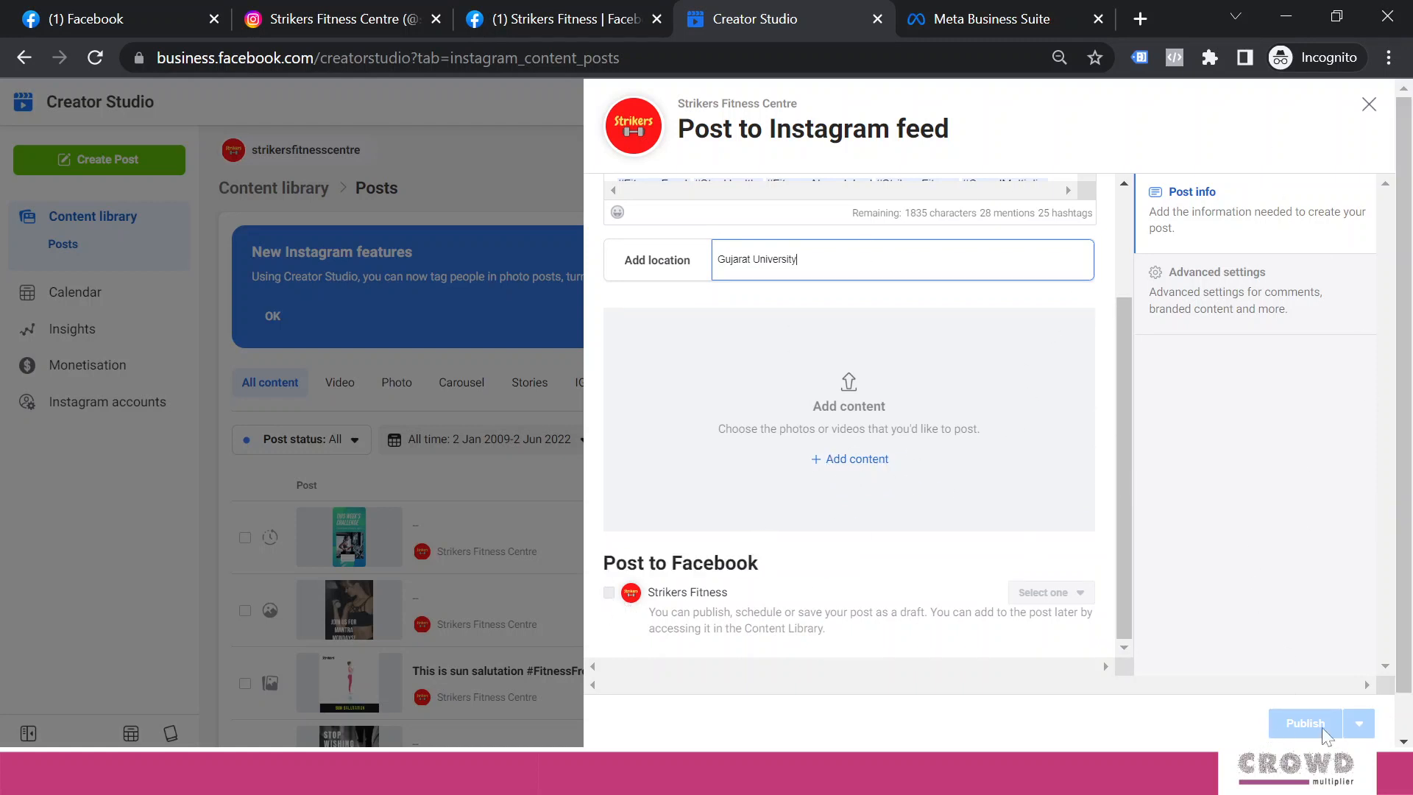
scroll(1118, 438, "up", 1)
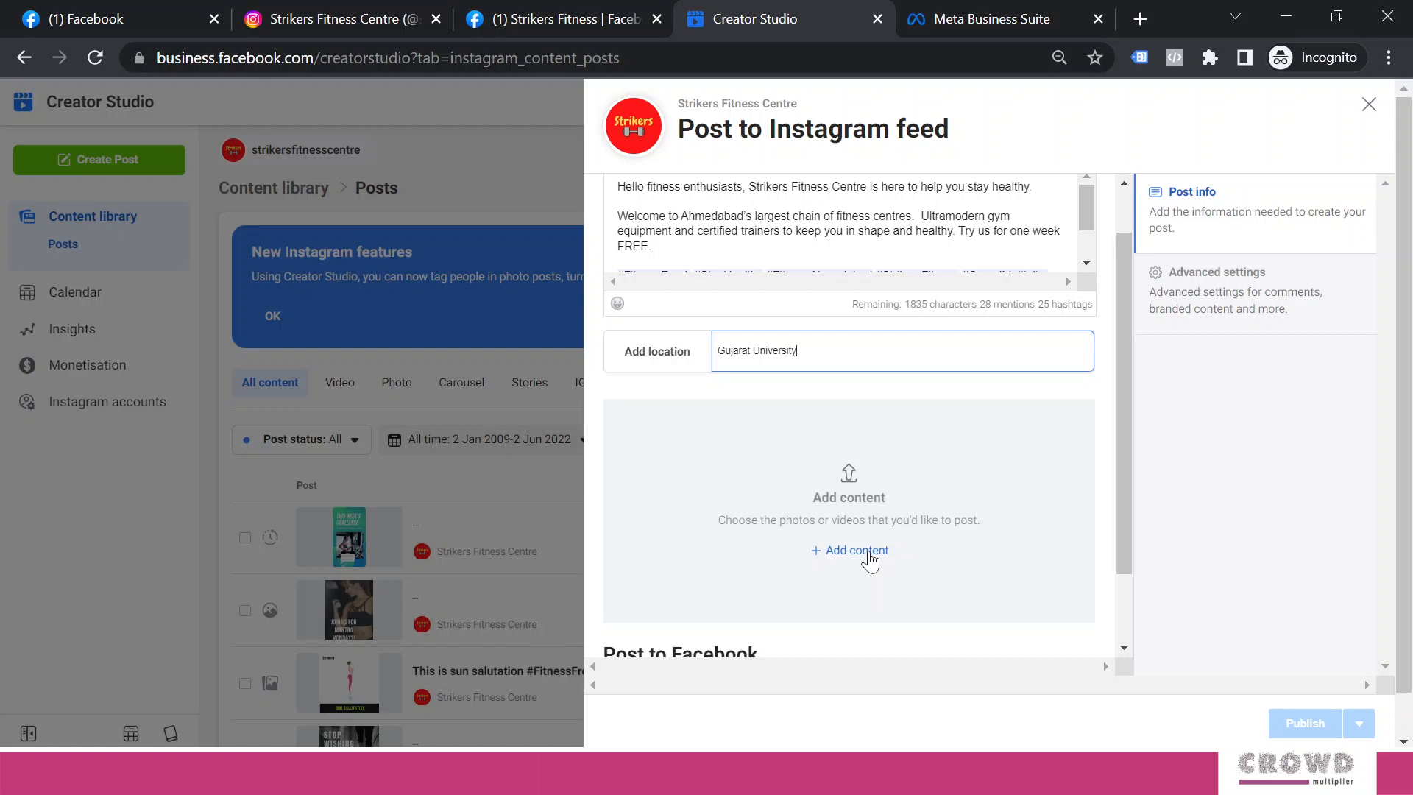
Upload three fitness images to the post and set the #BeastMode image's order to 3
left_click(870, 561)
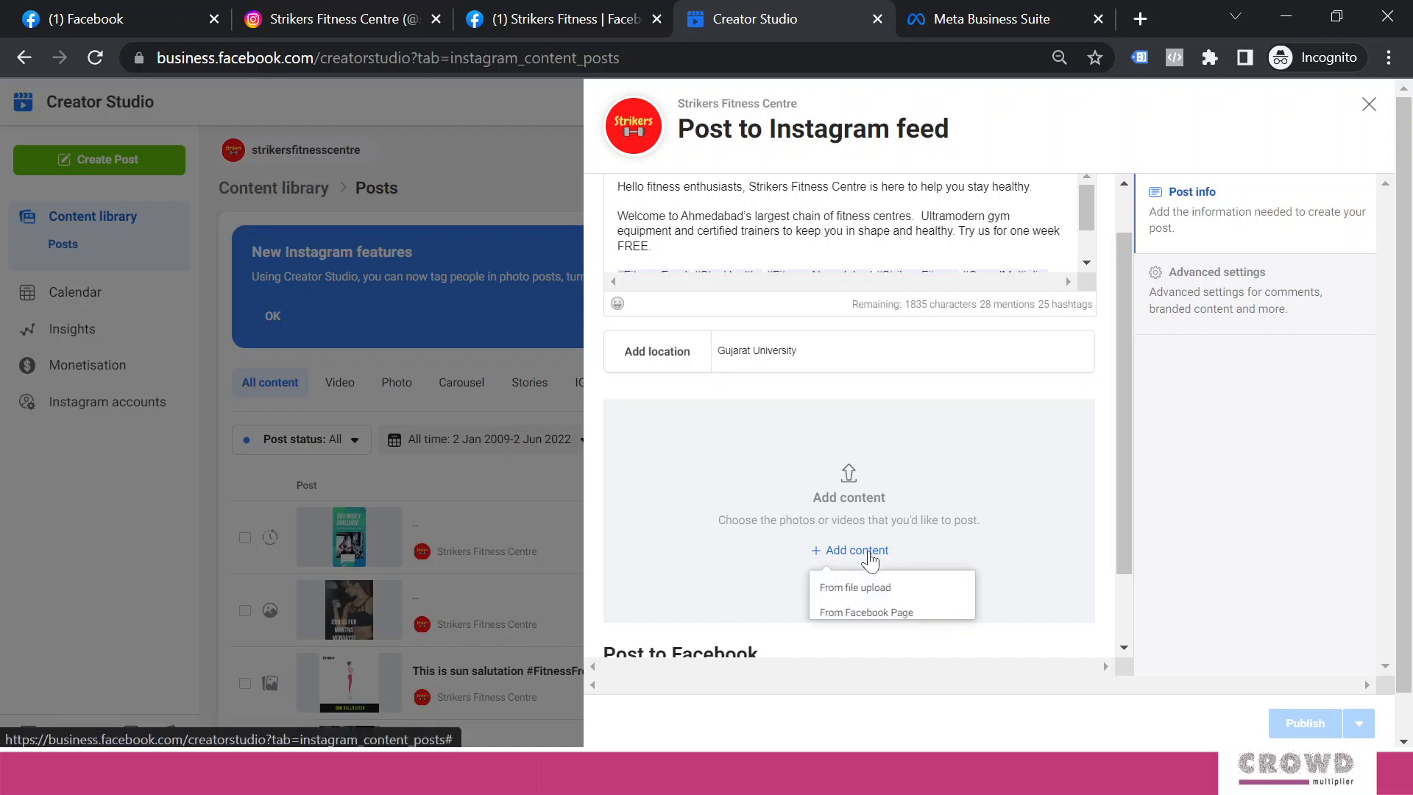
left_click(852, 597)
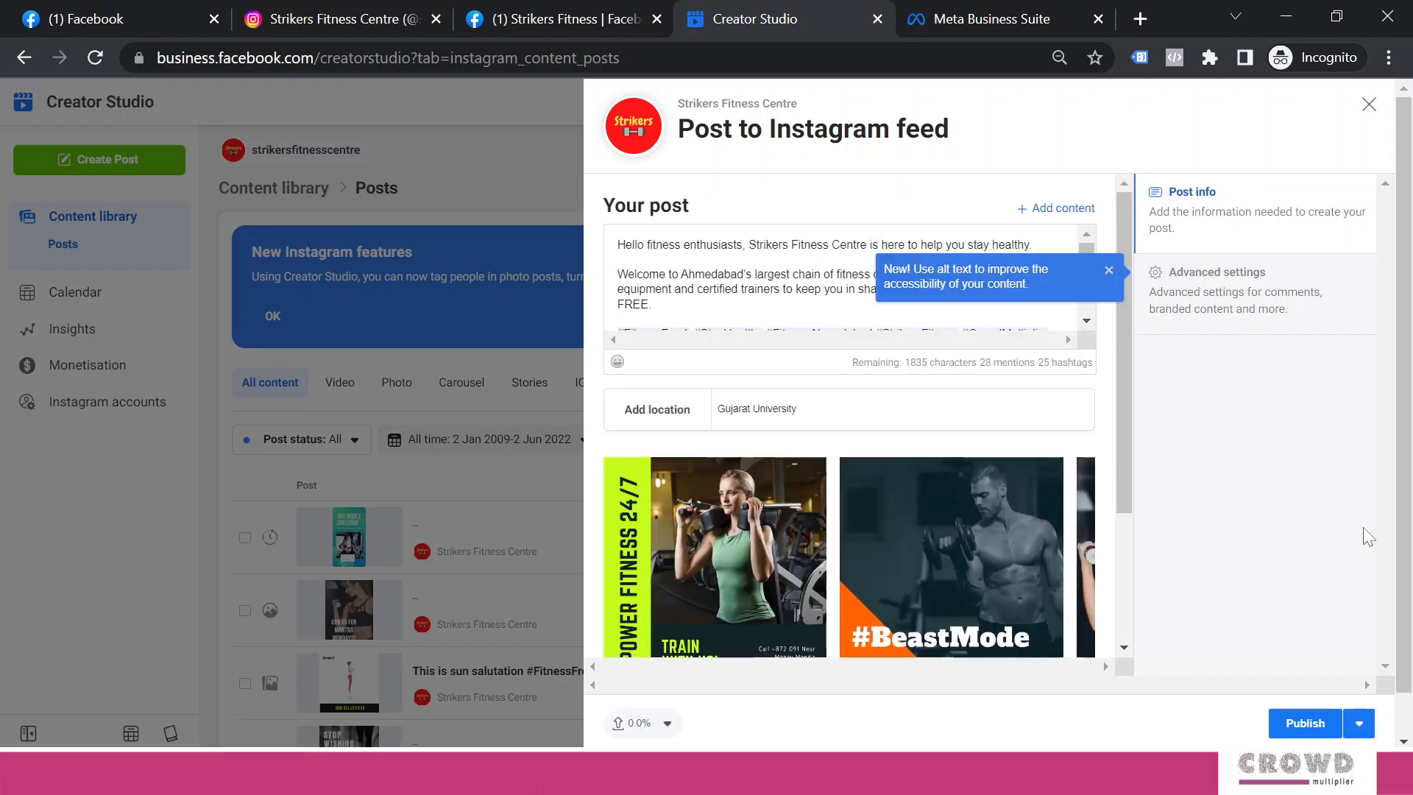
left_click_drag(1127, 399, 1118, 470)
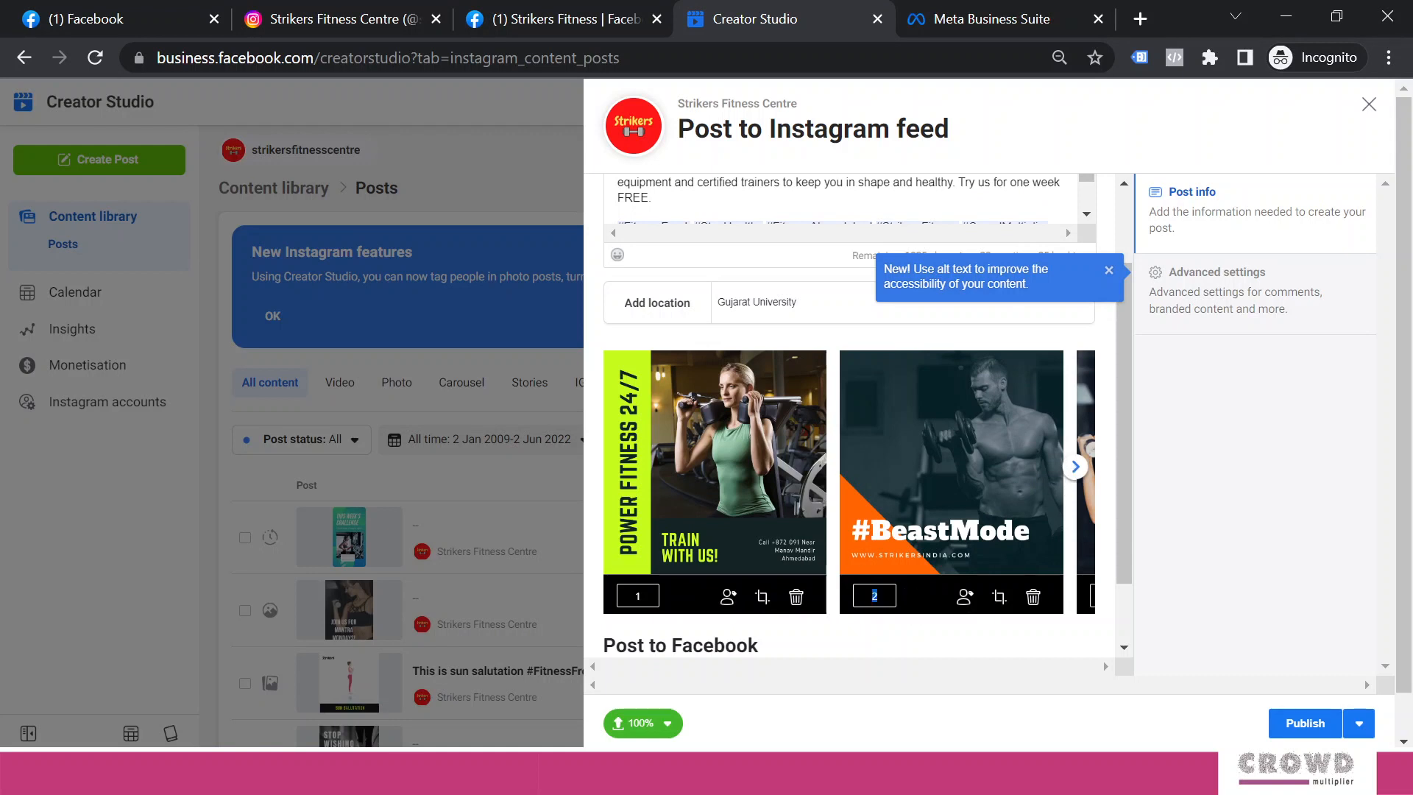
type("3")
key("Tab")
left_click(875, 595)
key("Return")
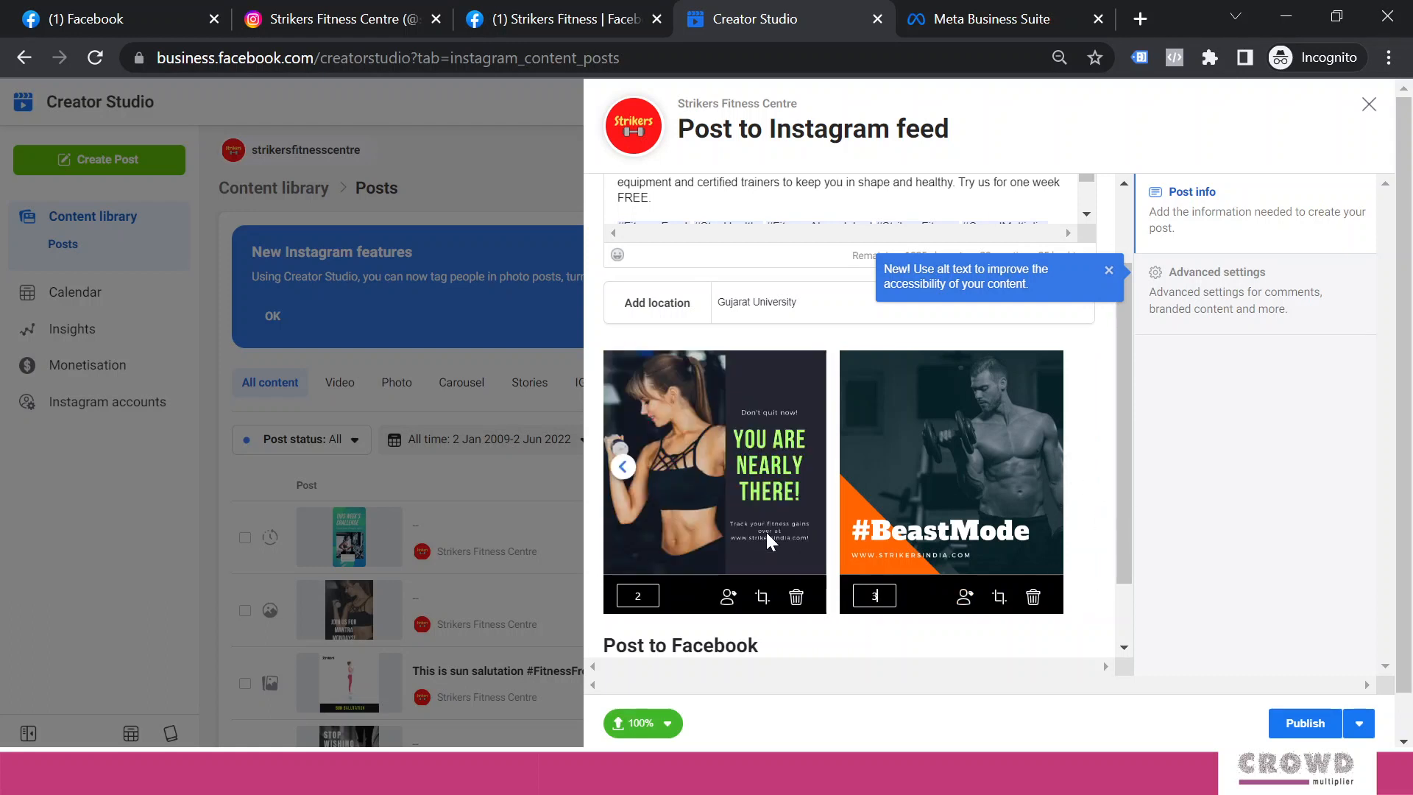
left_click(622, 466)
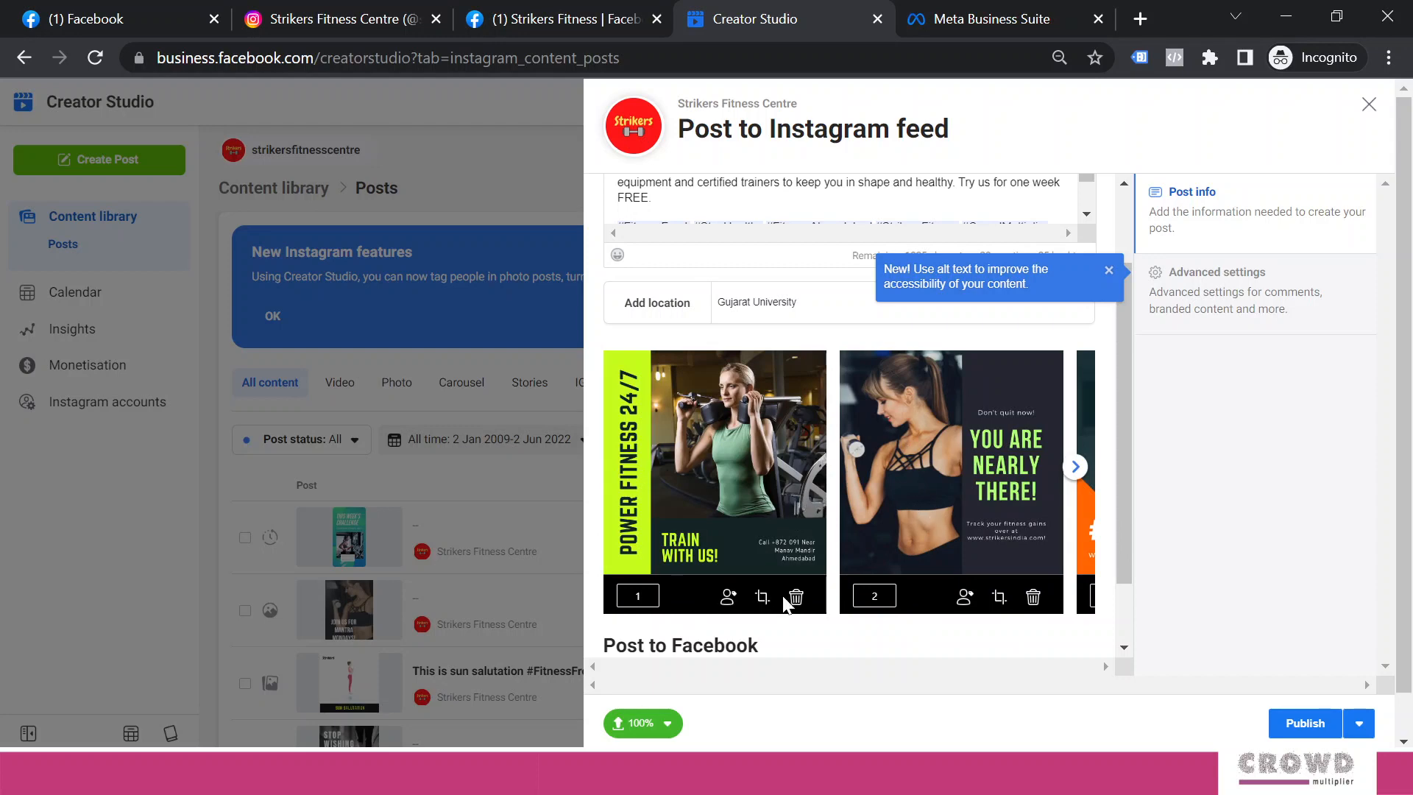
Crop the Power Fitness 24/7 image to Square 1:1 after trying Landscape 1.91:1 and Vertical 4:5
left_click(756, 595)
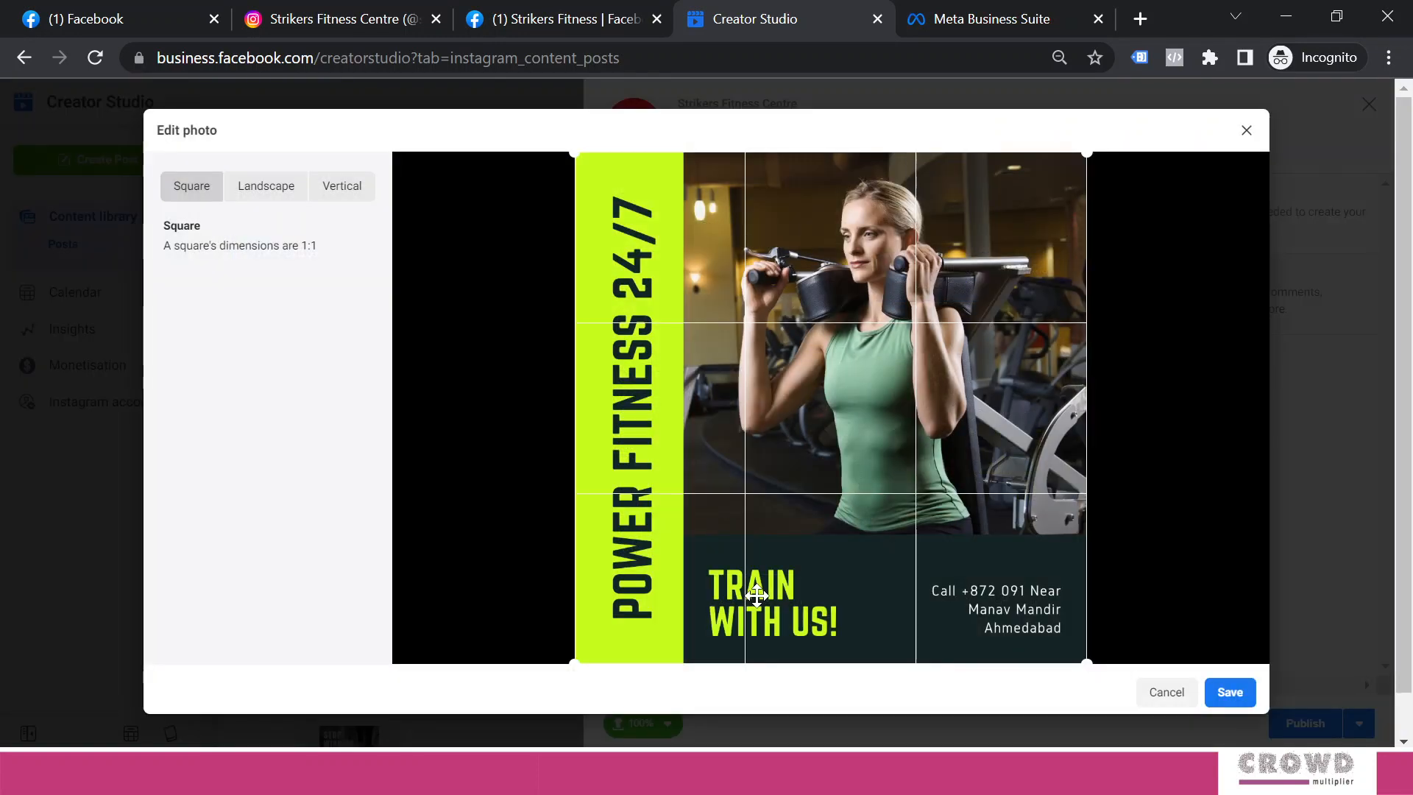
left_click(281, 197)
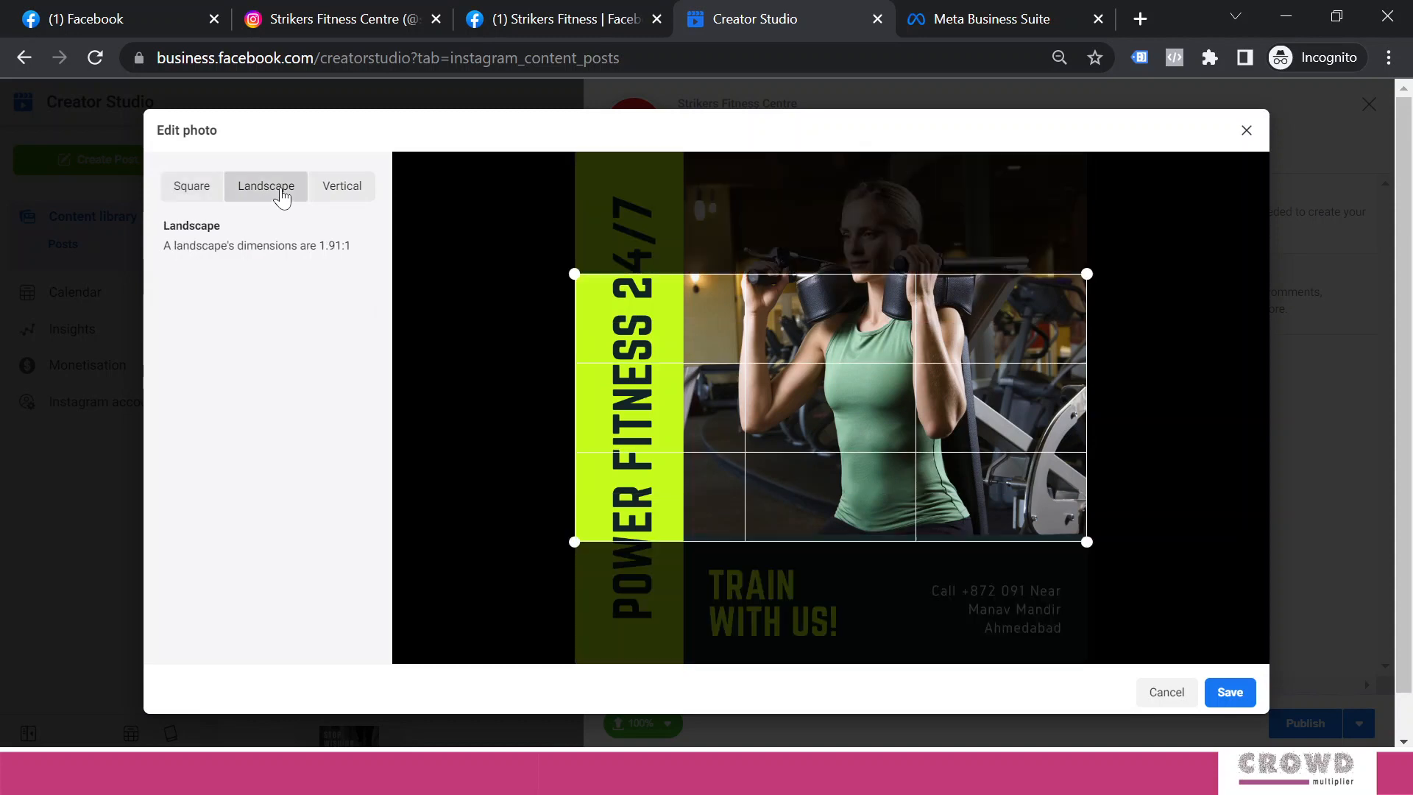
left_click_drag(763, 381, 760, 259)
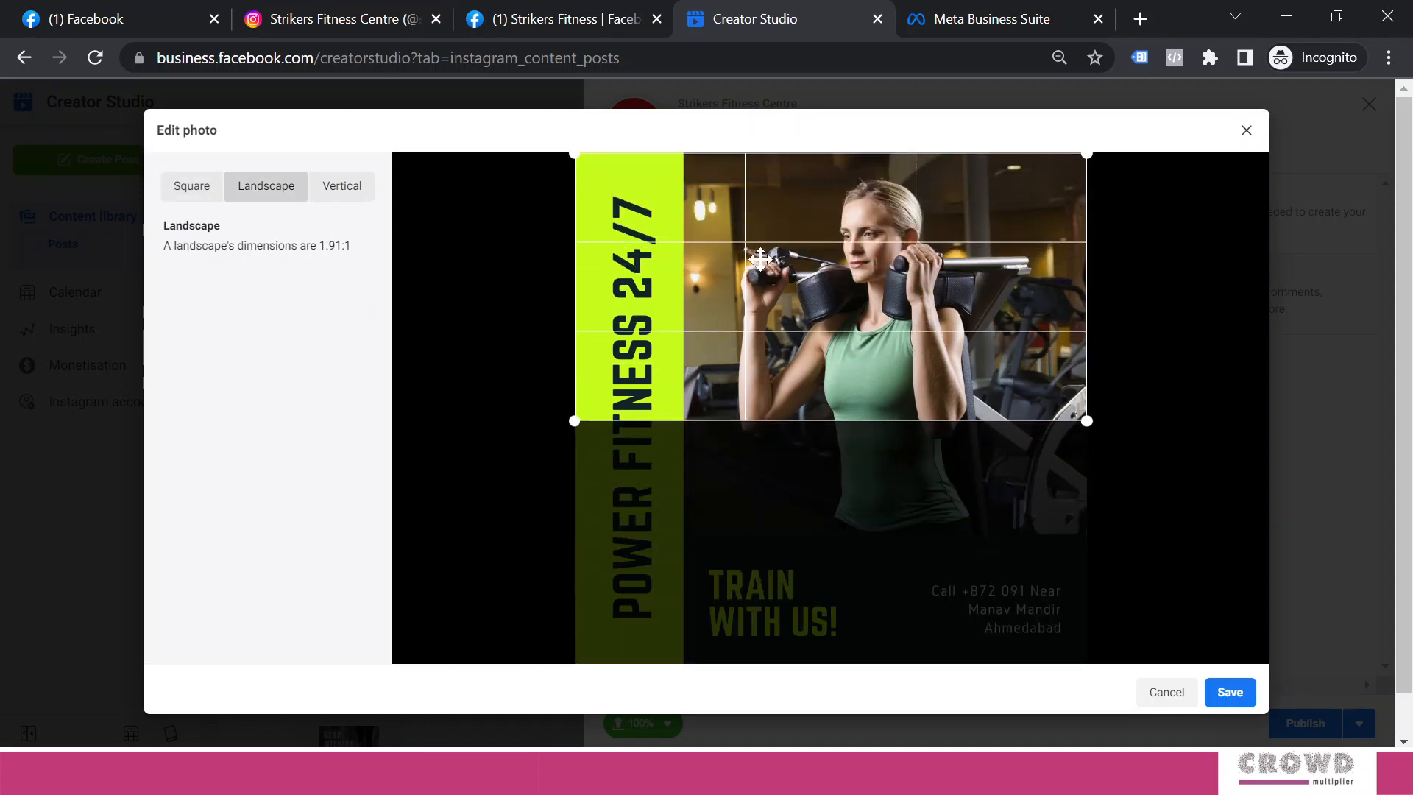
left_click(366, 192)
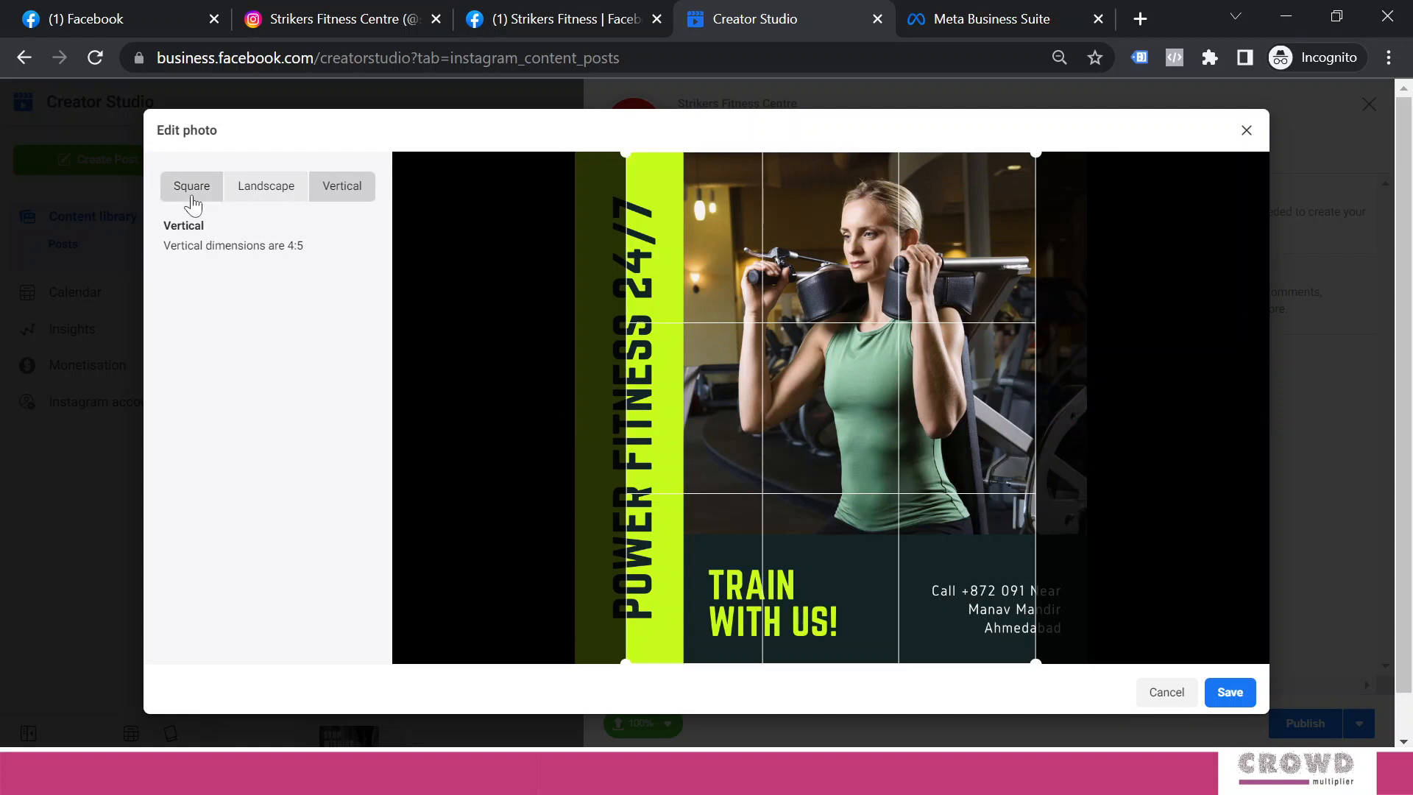
left_click(189, 200)
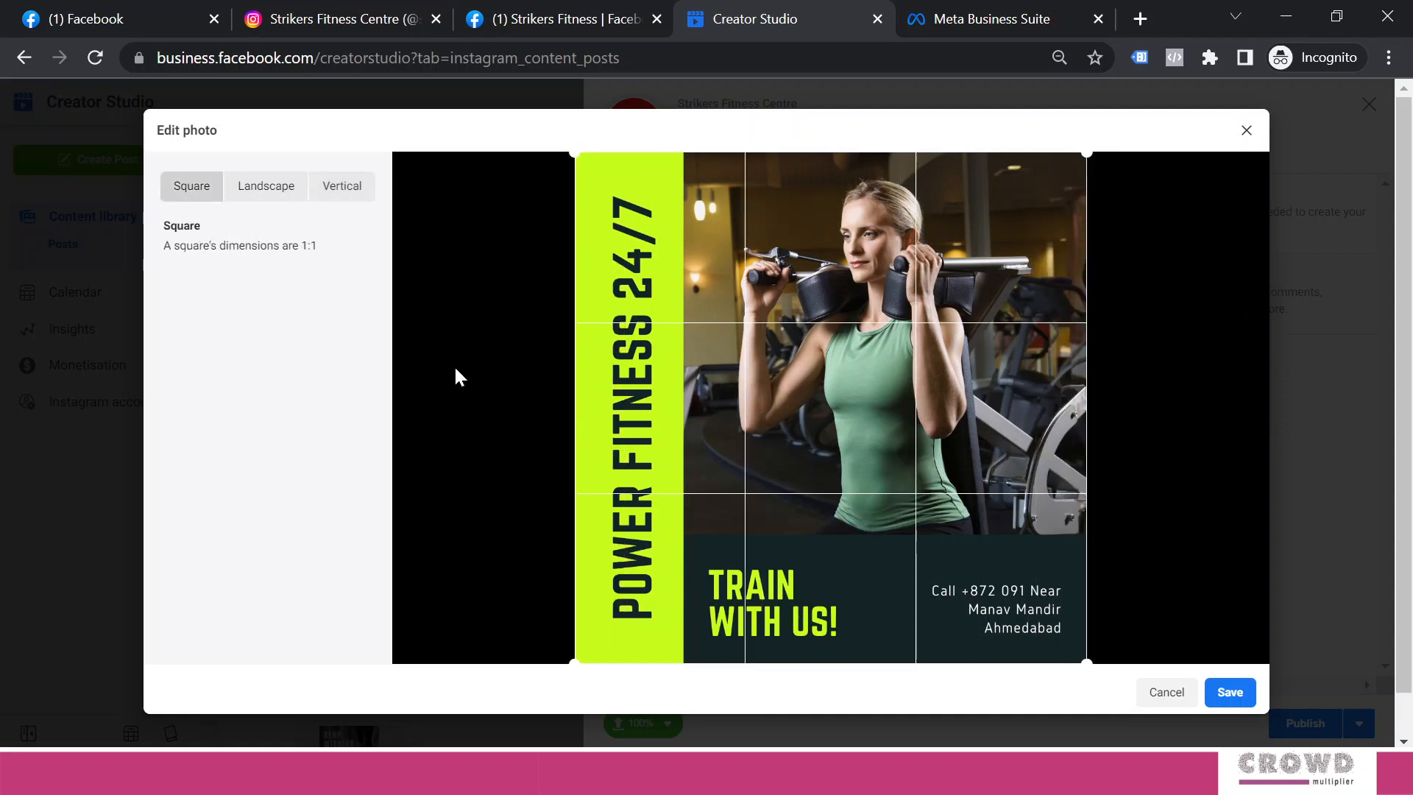
left_click(1226, 692)
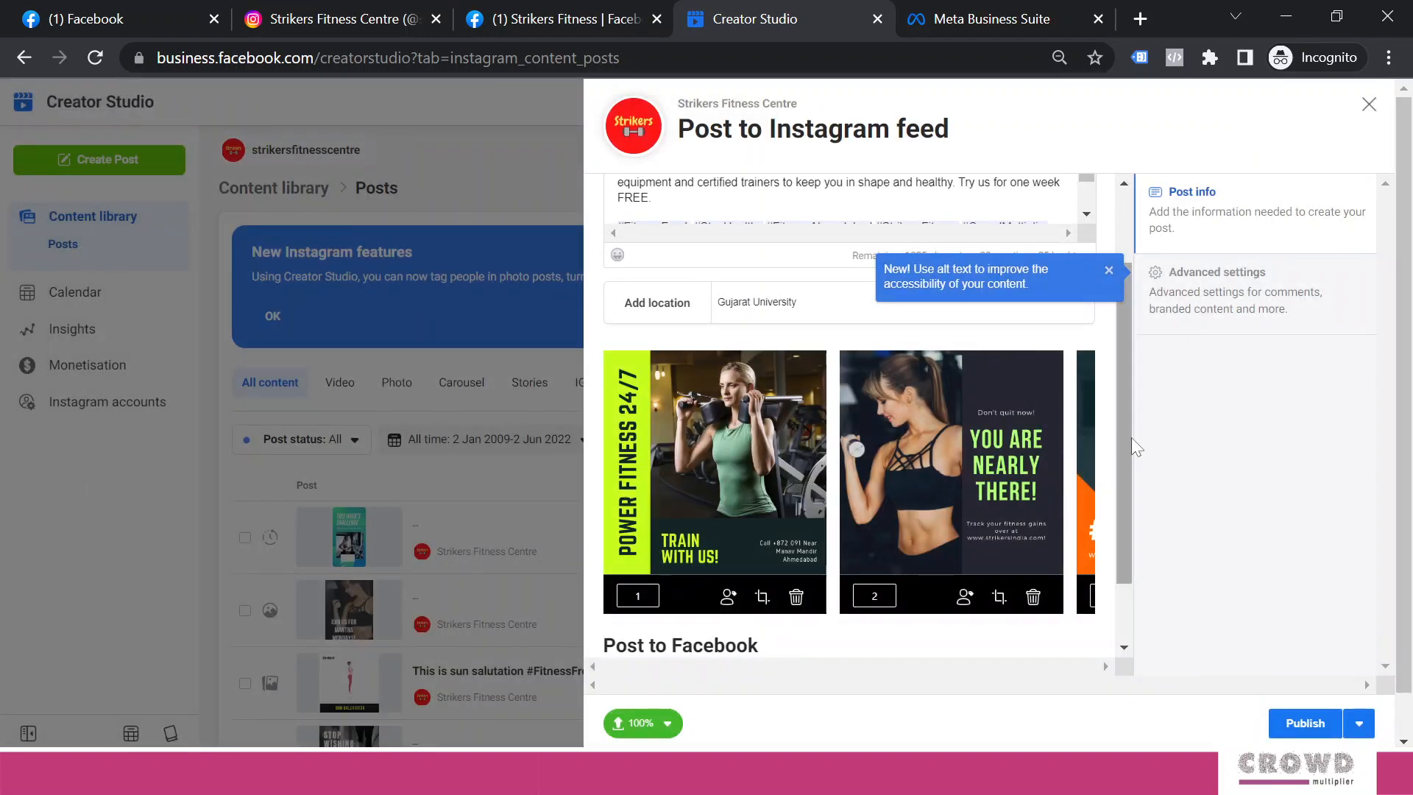
Also share to the Strikers Fitness Page, publish now, and check the Instagram profile grid
left_click_drag(1126, 436, 1154, 506)
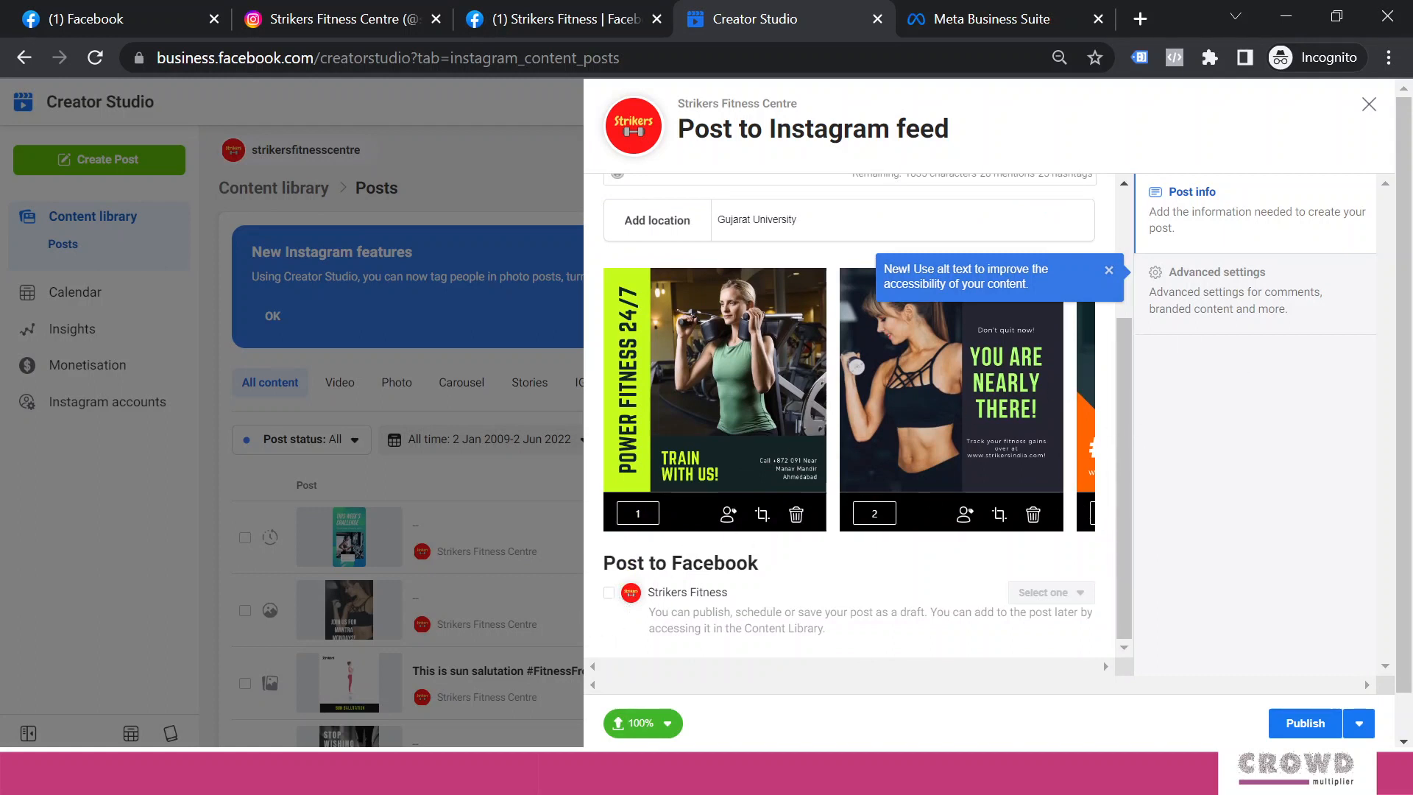
left_click(609, 593)
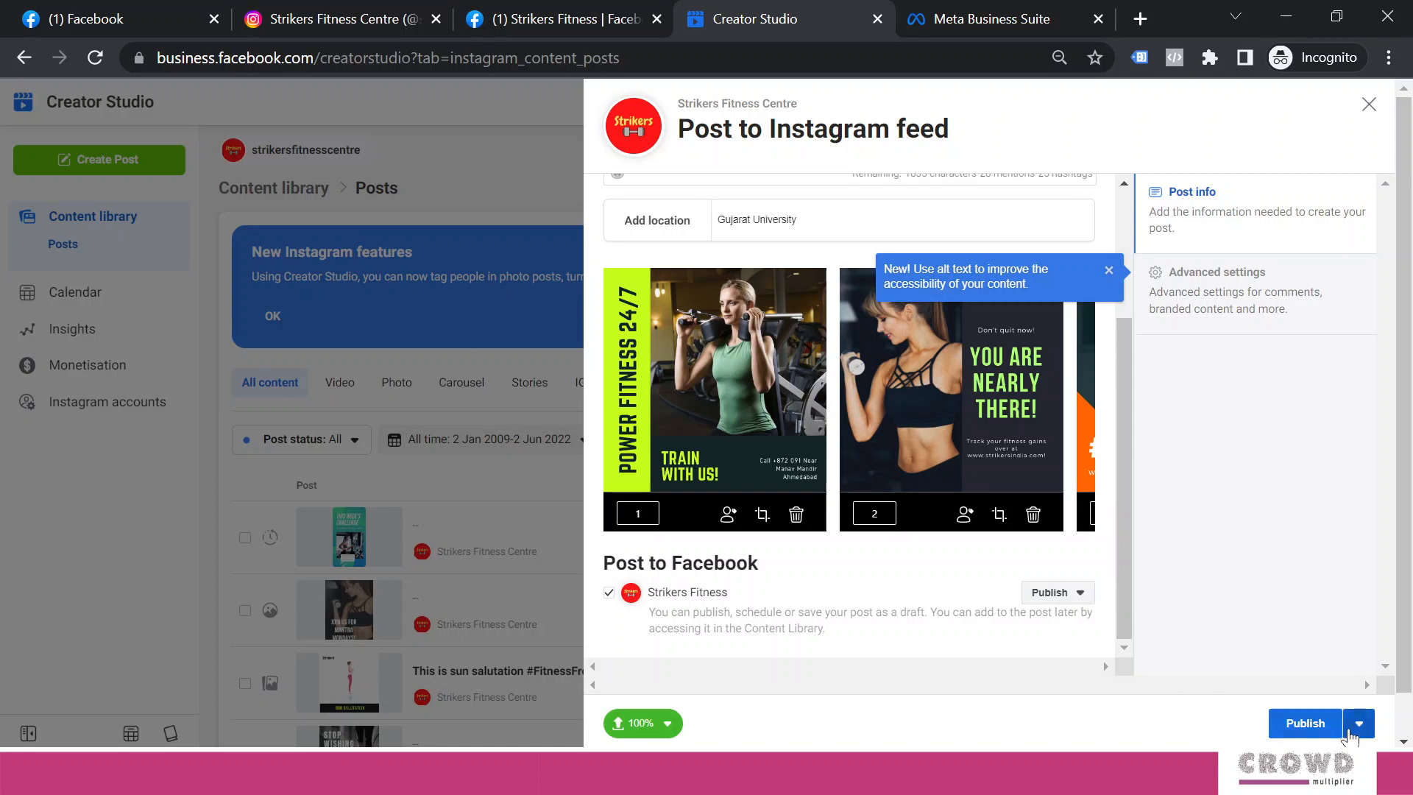
left_click(1047, 595)
left_click(1045, 596)
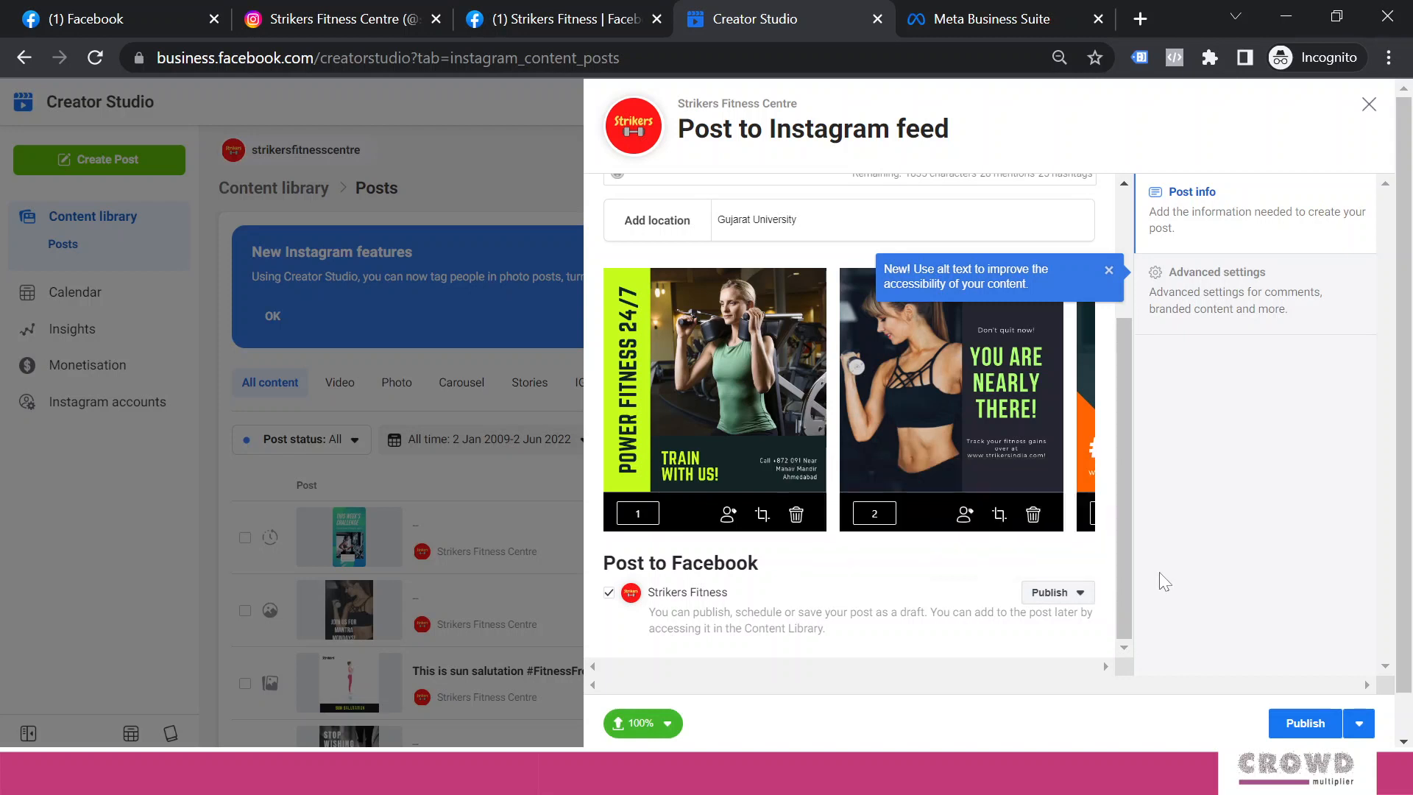
left_click(1040, 598)
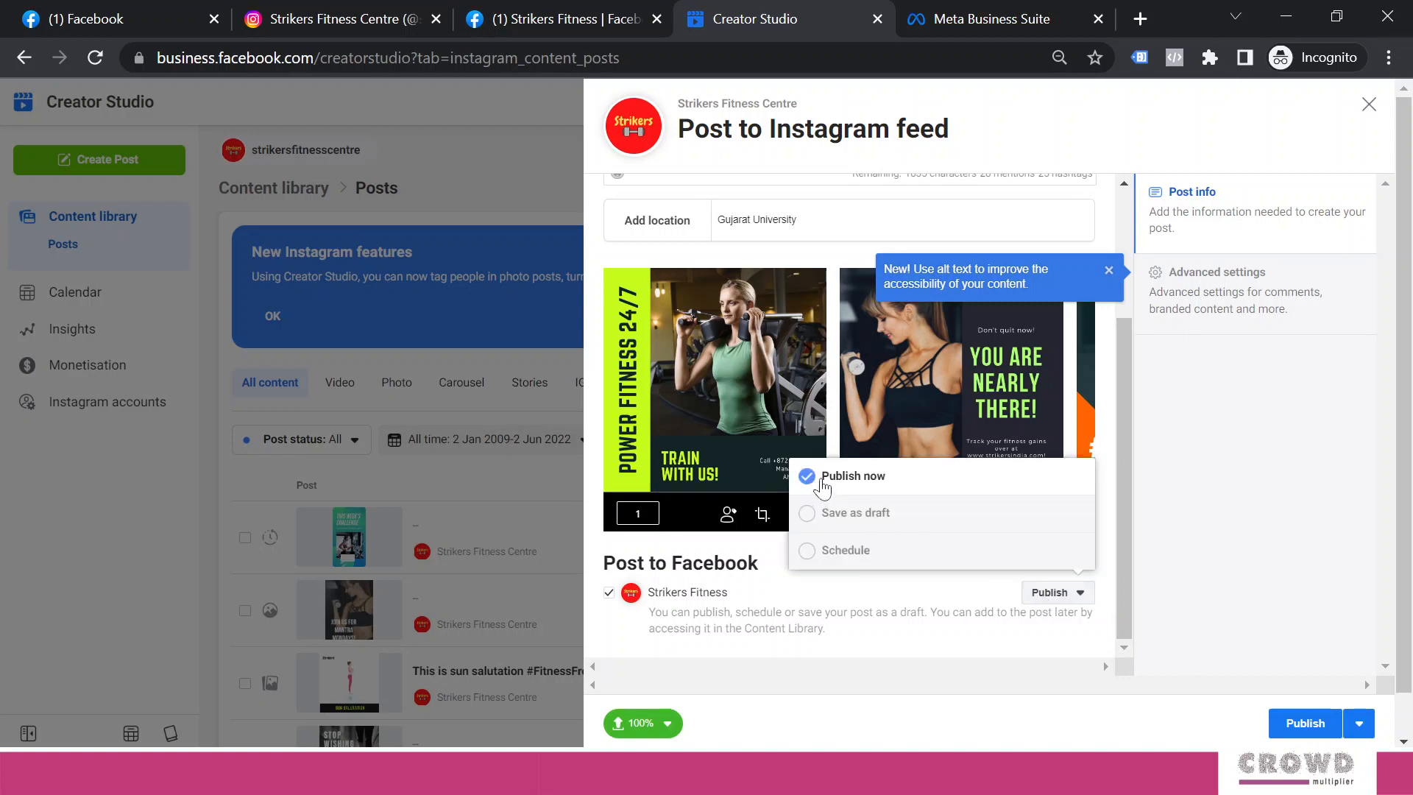
left_click(1187, 522)
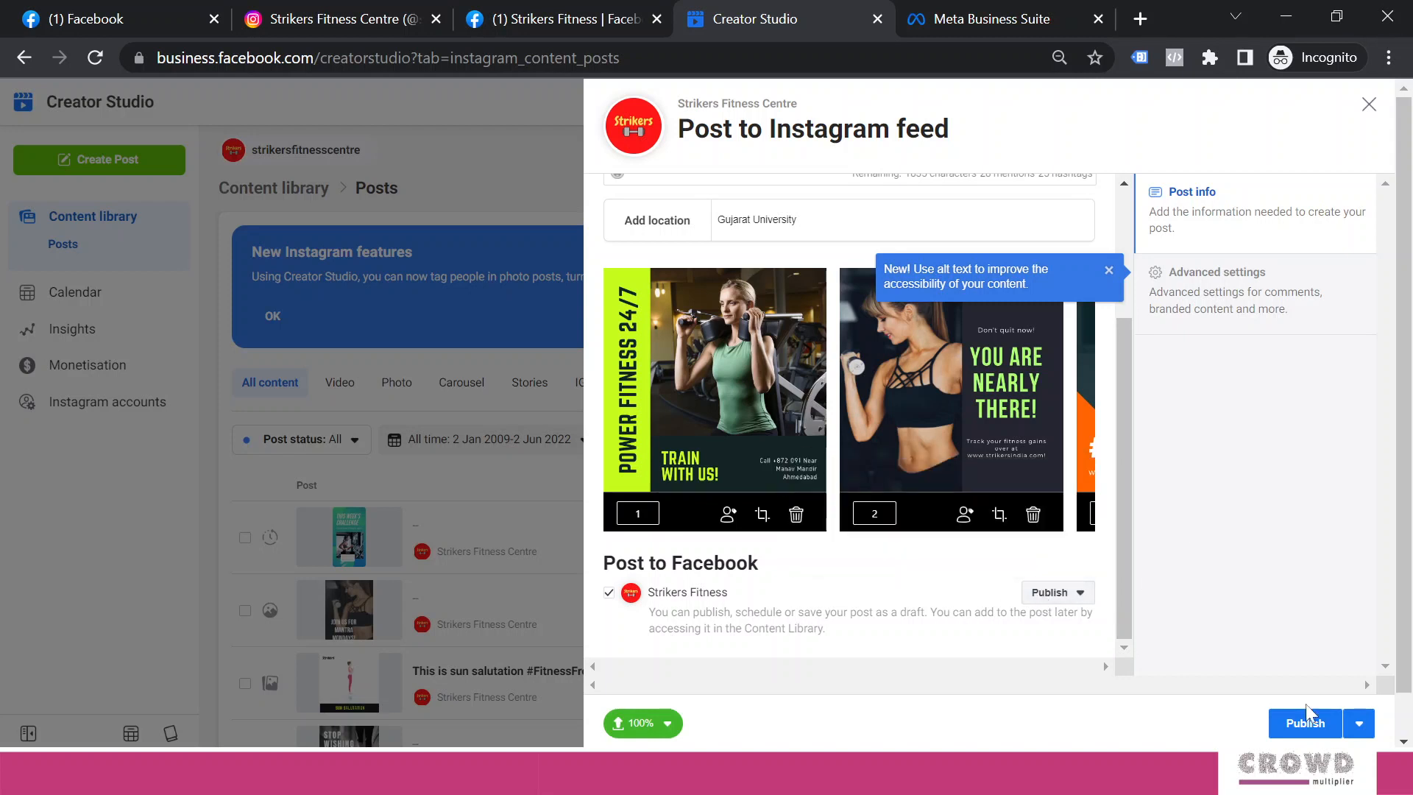
left_click(1359, 722)
left_click(1196, 514)
left_click(1295, 727)
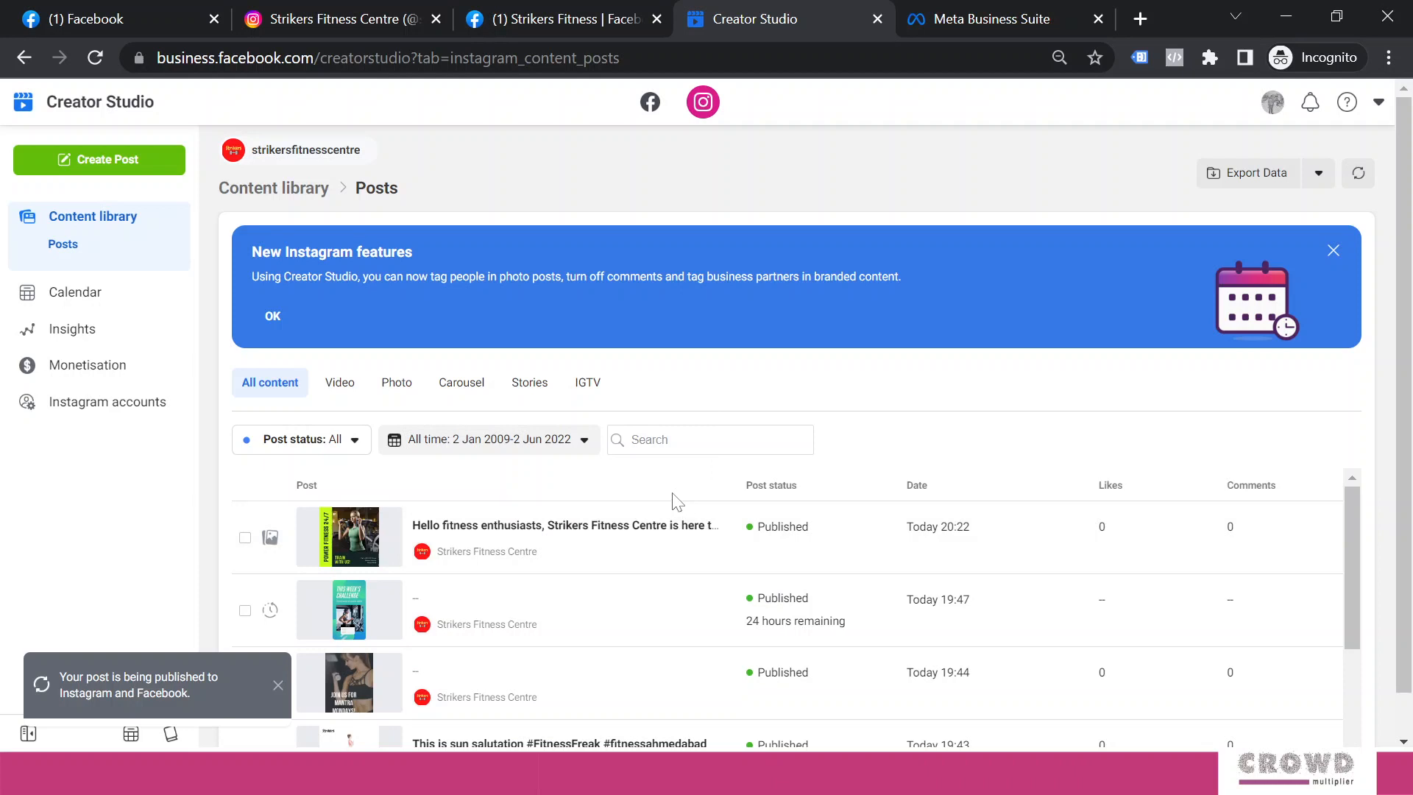
left_click(321, 19)
left_click_drag(1409, 247, 1409, 403)
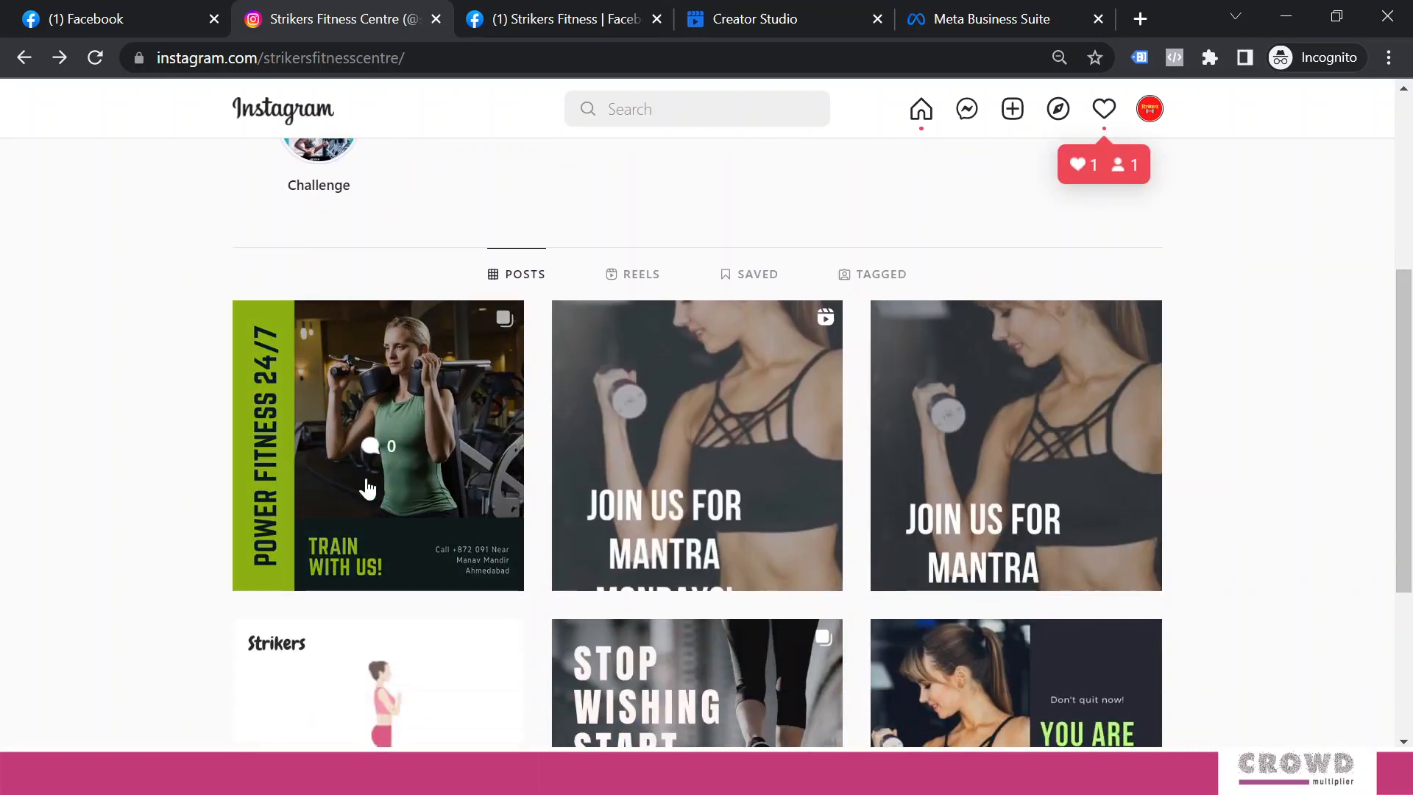
left_click(412, 456)
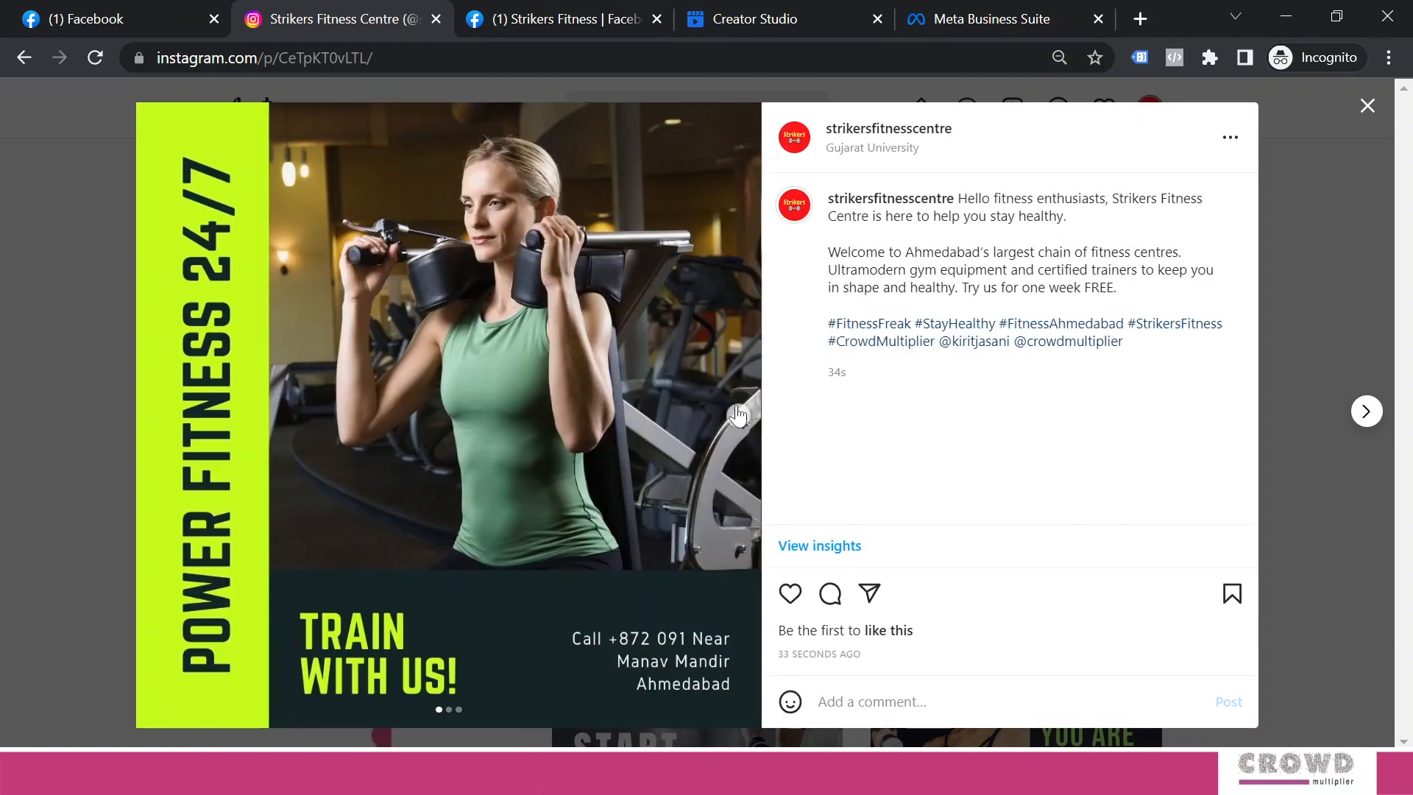
left_click(737, 415)
left_click(737, 414)
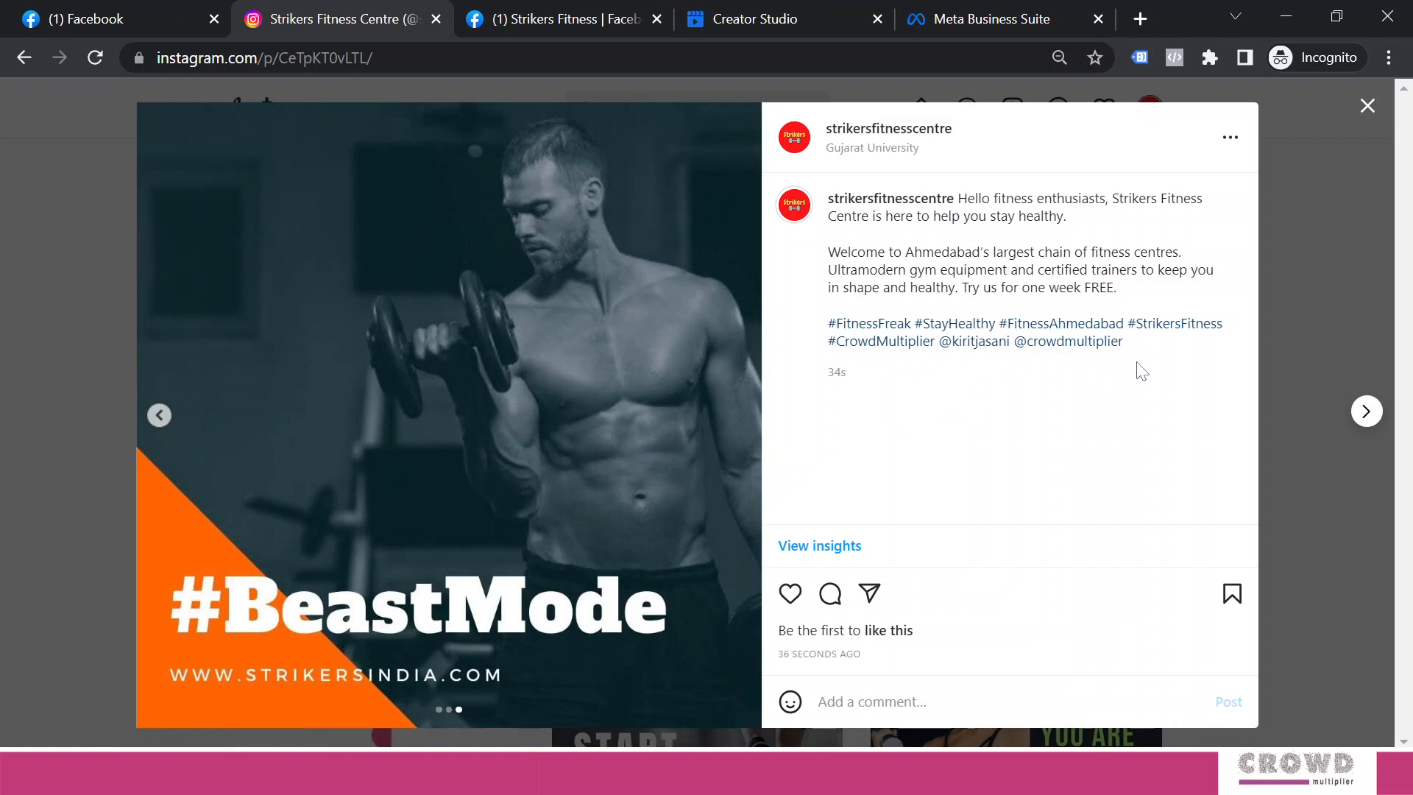
left_click(1366, 107)
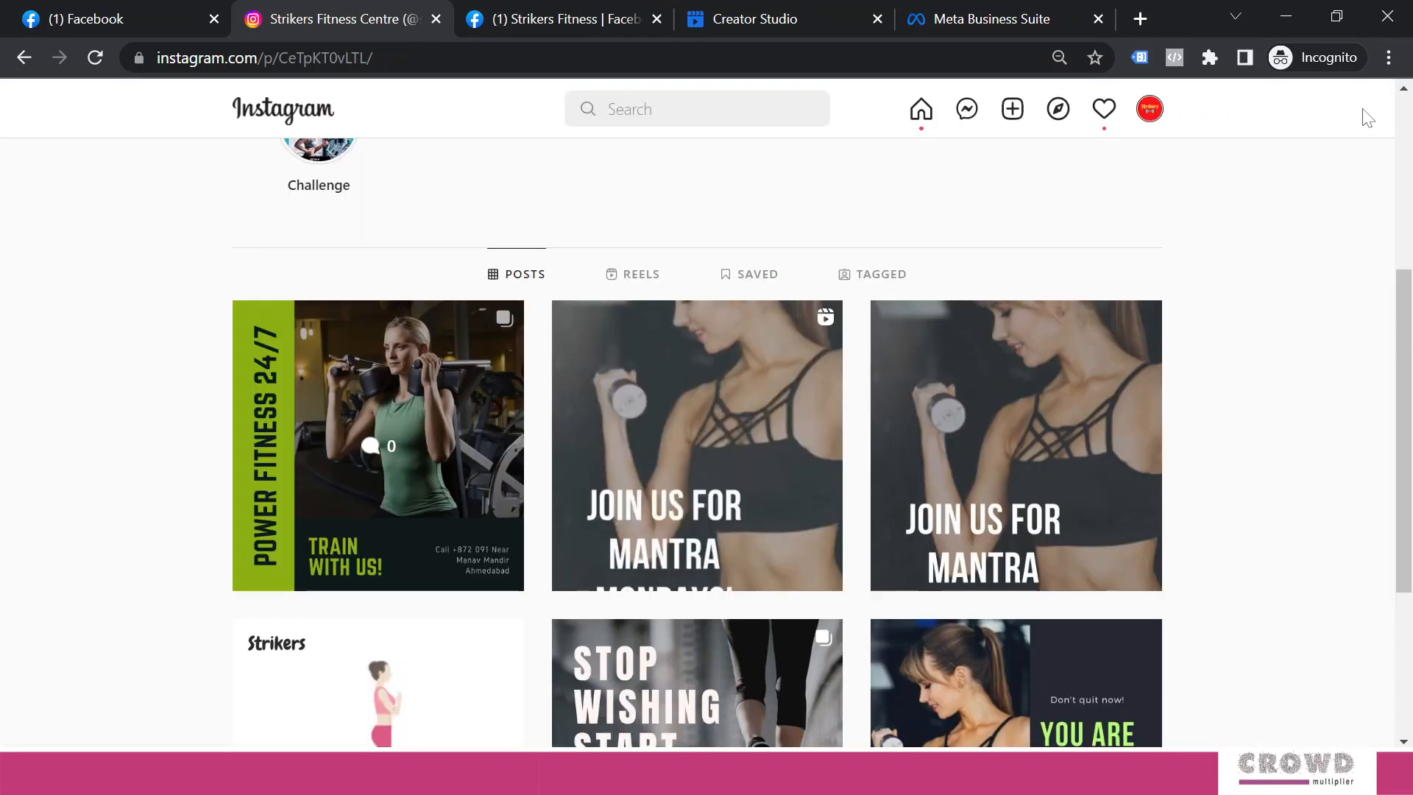
scroll(1410, 530, "up", 5)
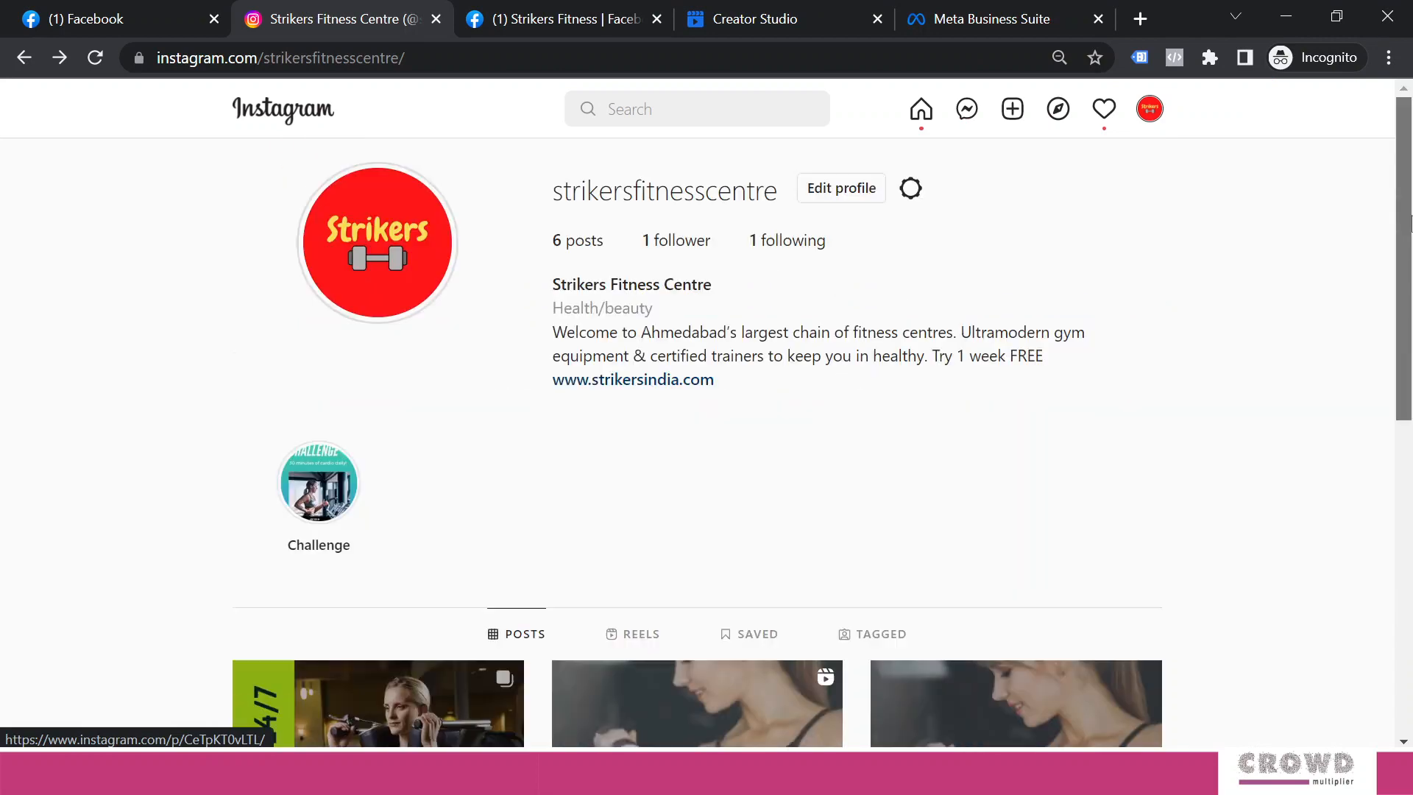
Acting as your personal profile, find the new three-image post on the Strikers Fitness Page, then return to Creator Studio
left_click(568, 19)
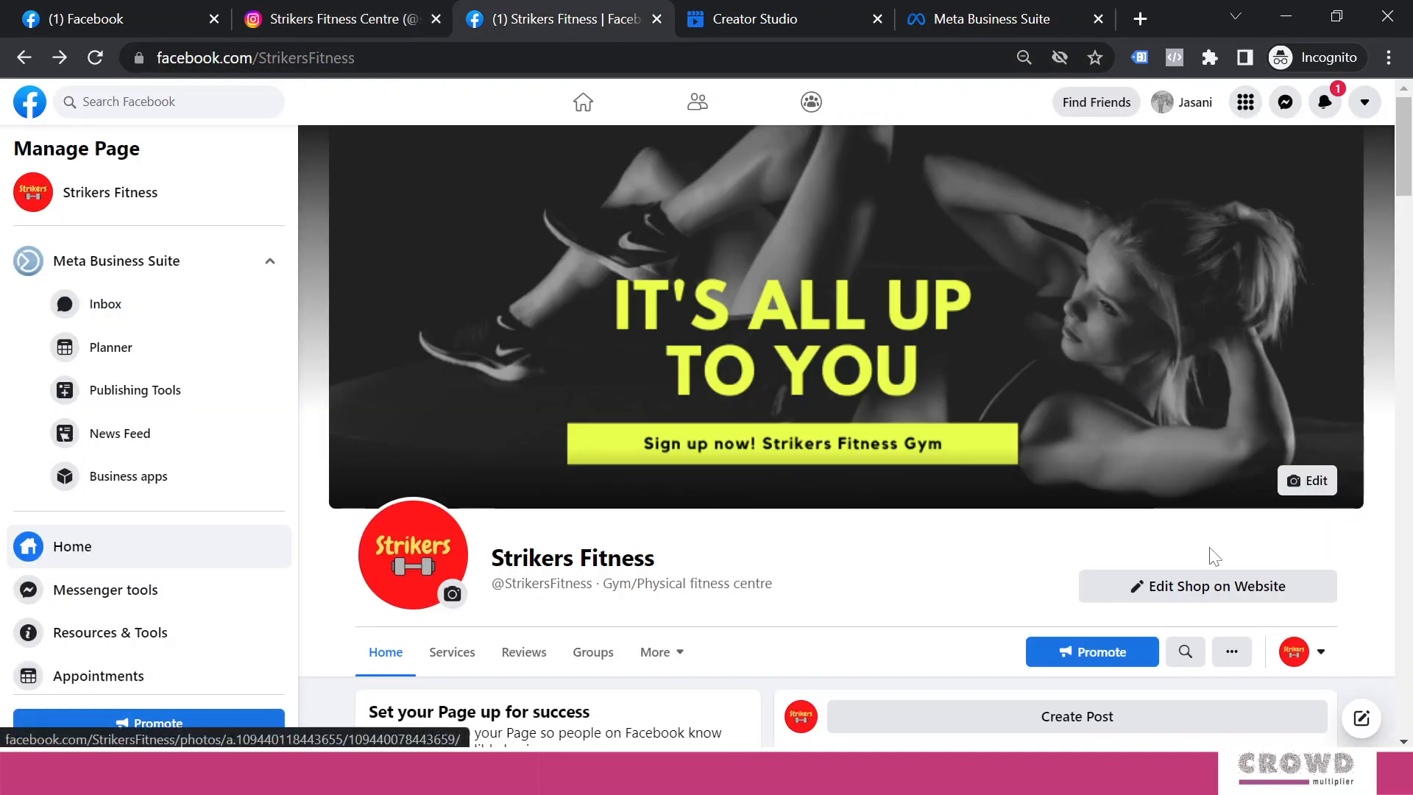
left_click(1320, 652)
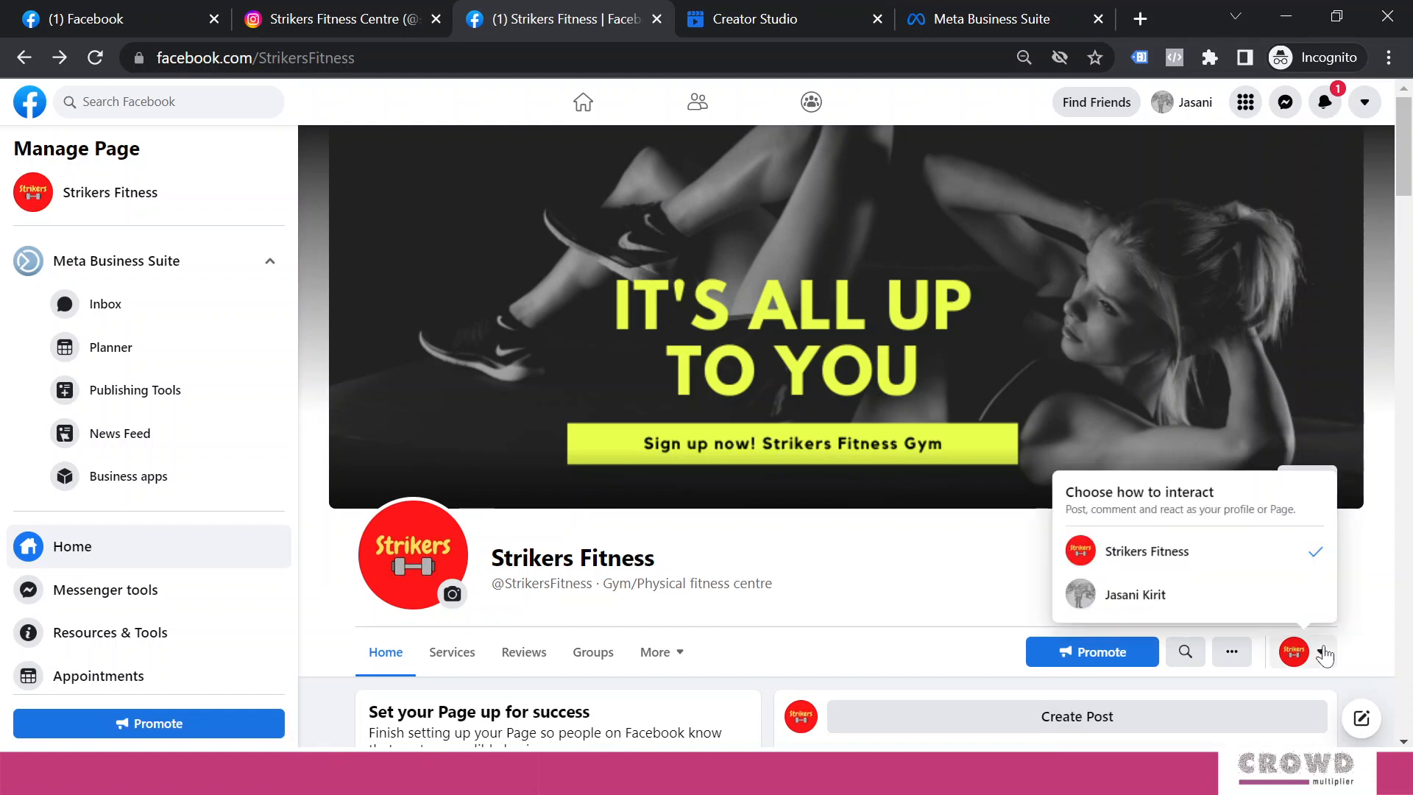
left_click(1136, 605)
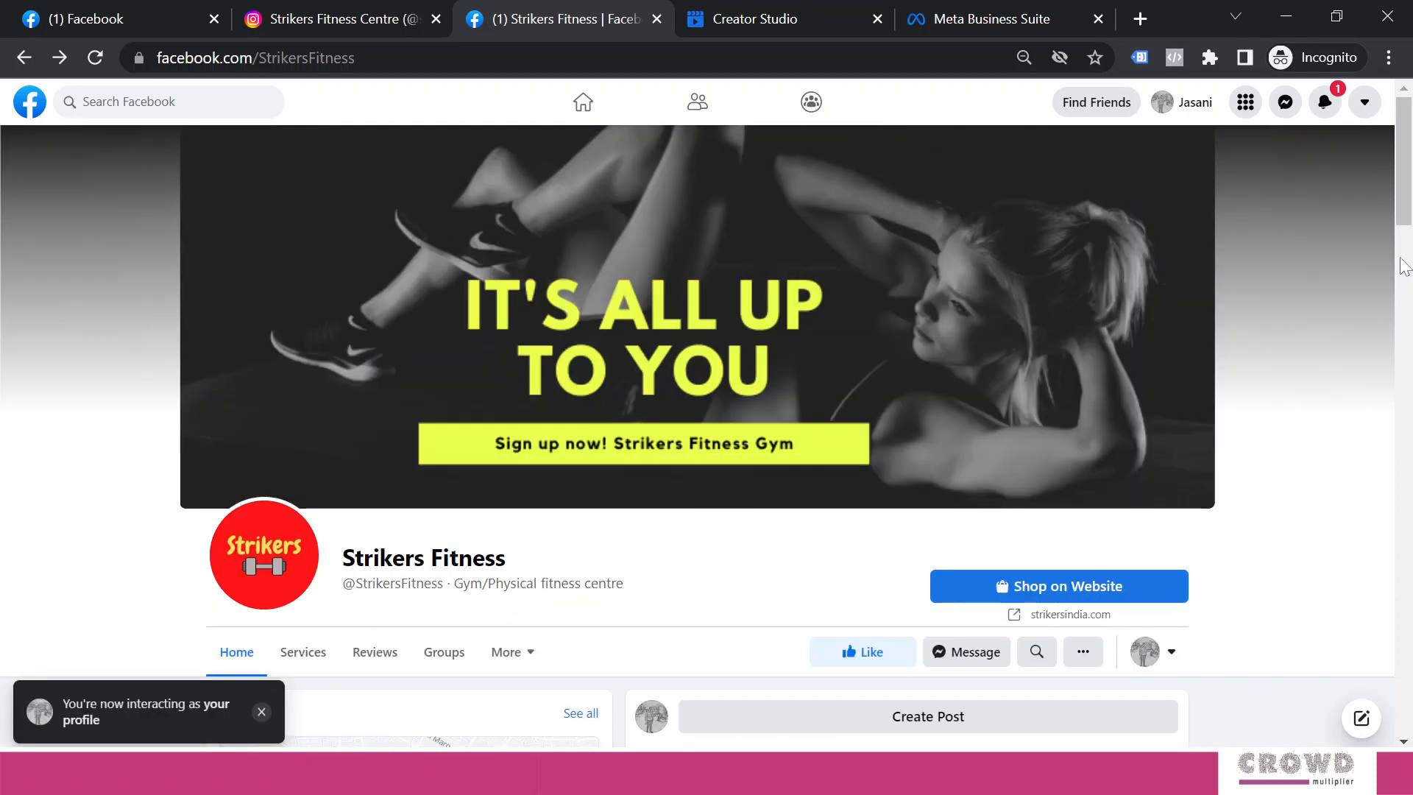
scroll(1410, 250, "down", 4)
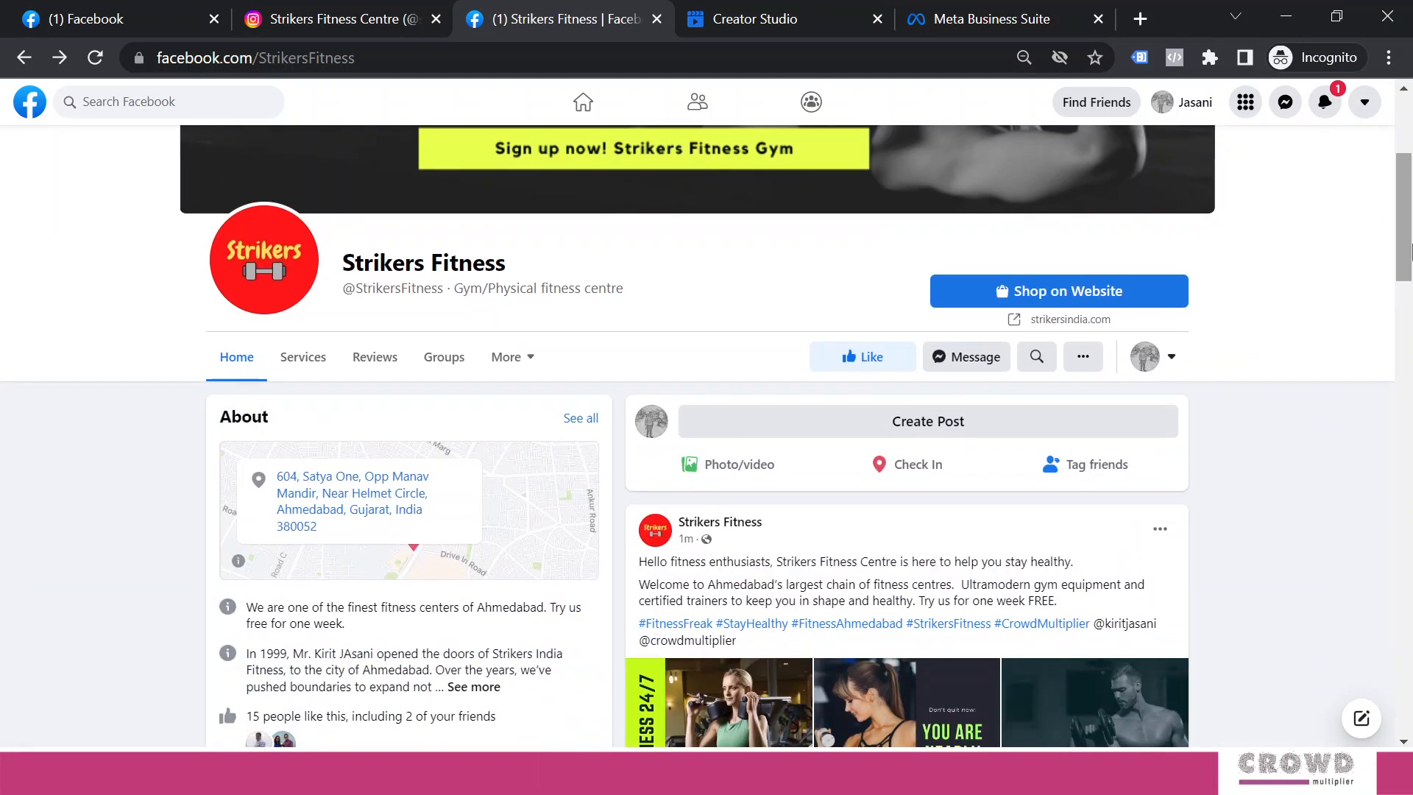
scroll(1411, 251, "down", 4)
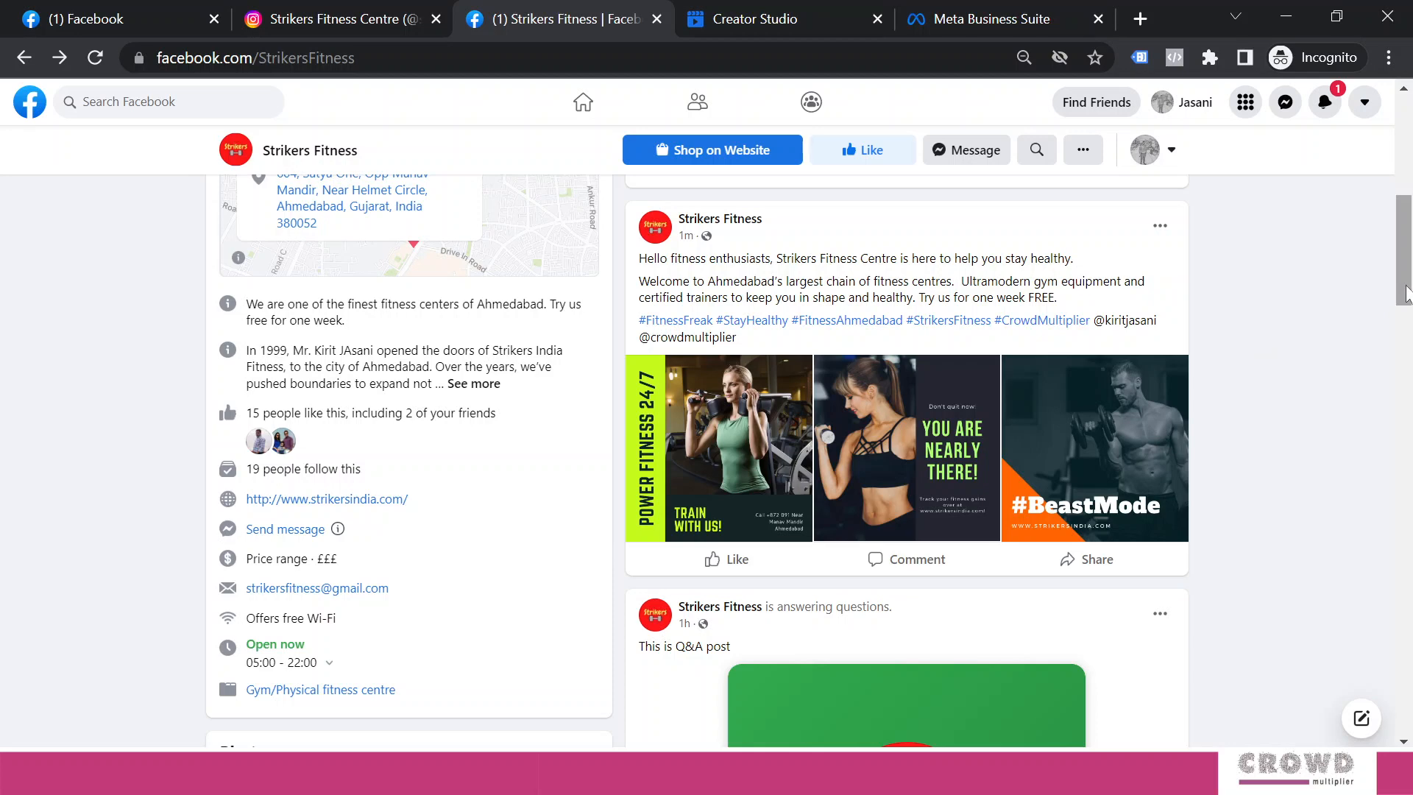
left_click_drag(1405, 292, 1407, 269)
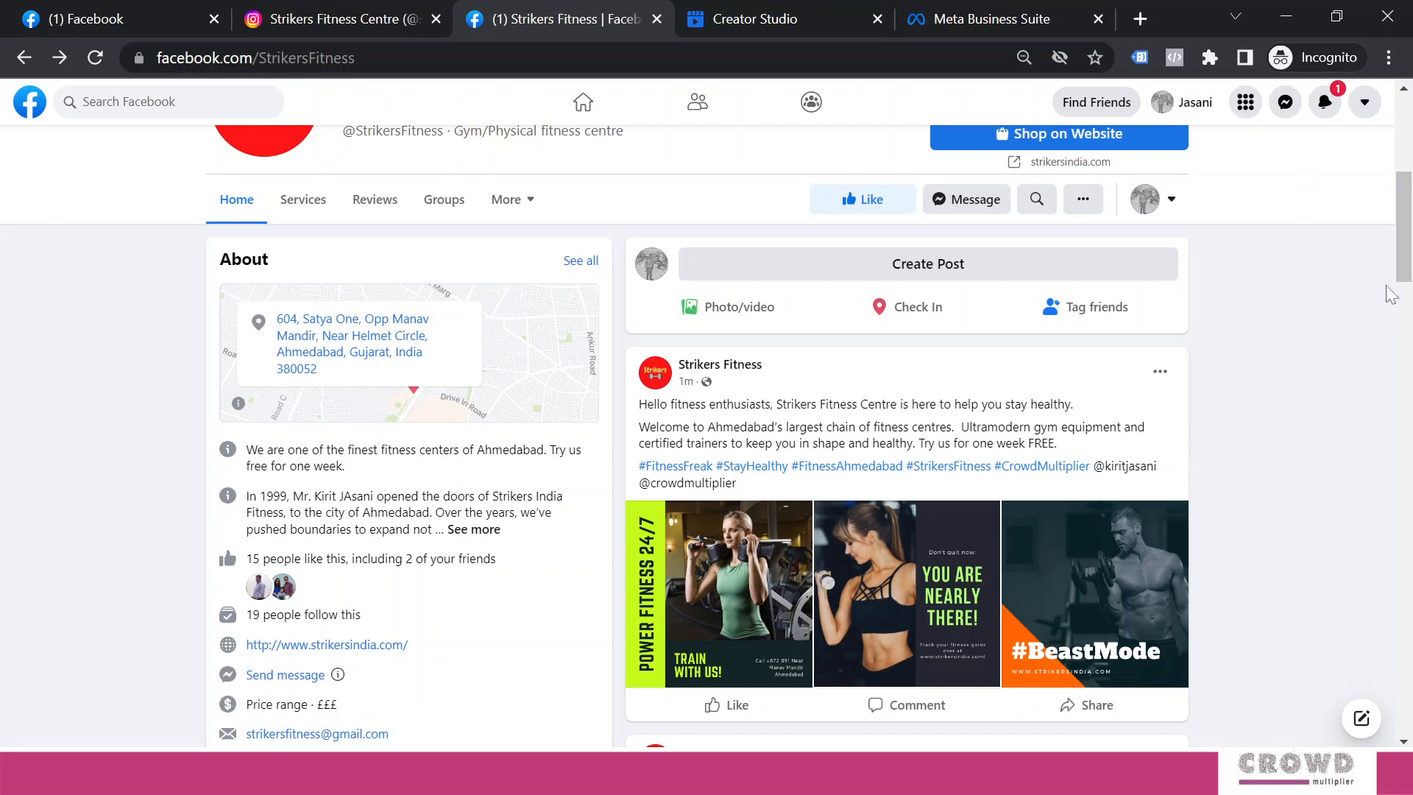
mouse_move(1407, 246)
left_mouse_down()
mouse_move(1409, 175)
mouse_move(1409, 262)
left_mouse_up()
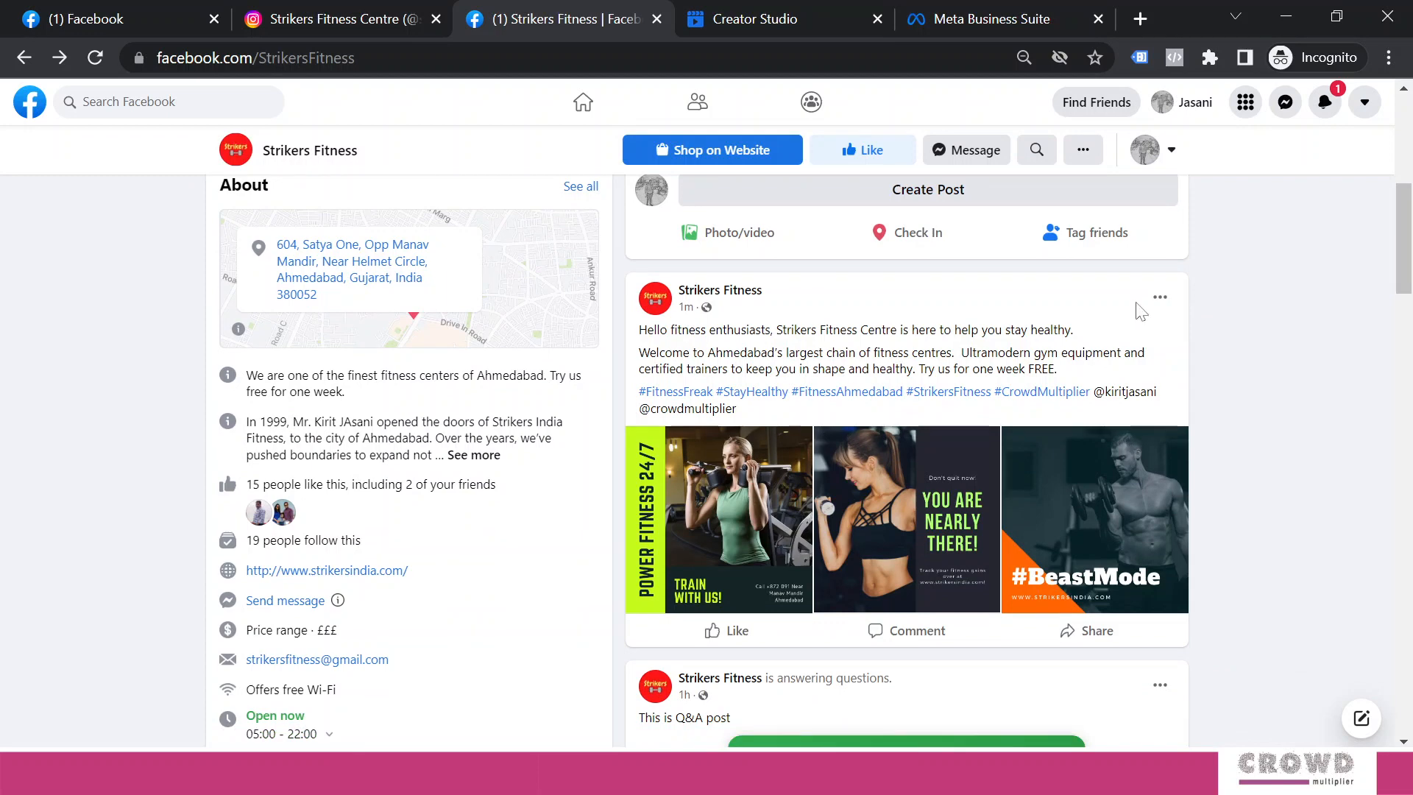
left_click(749, 21)
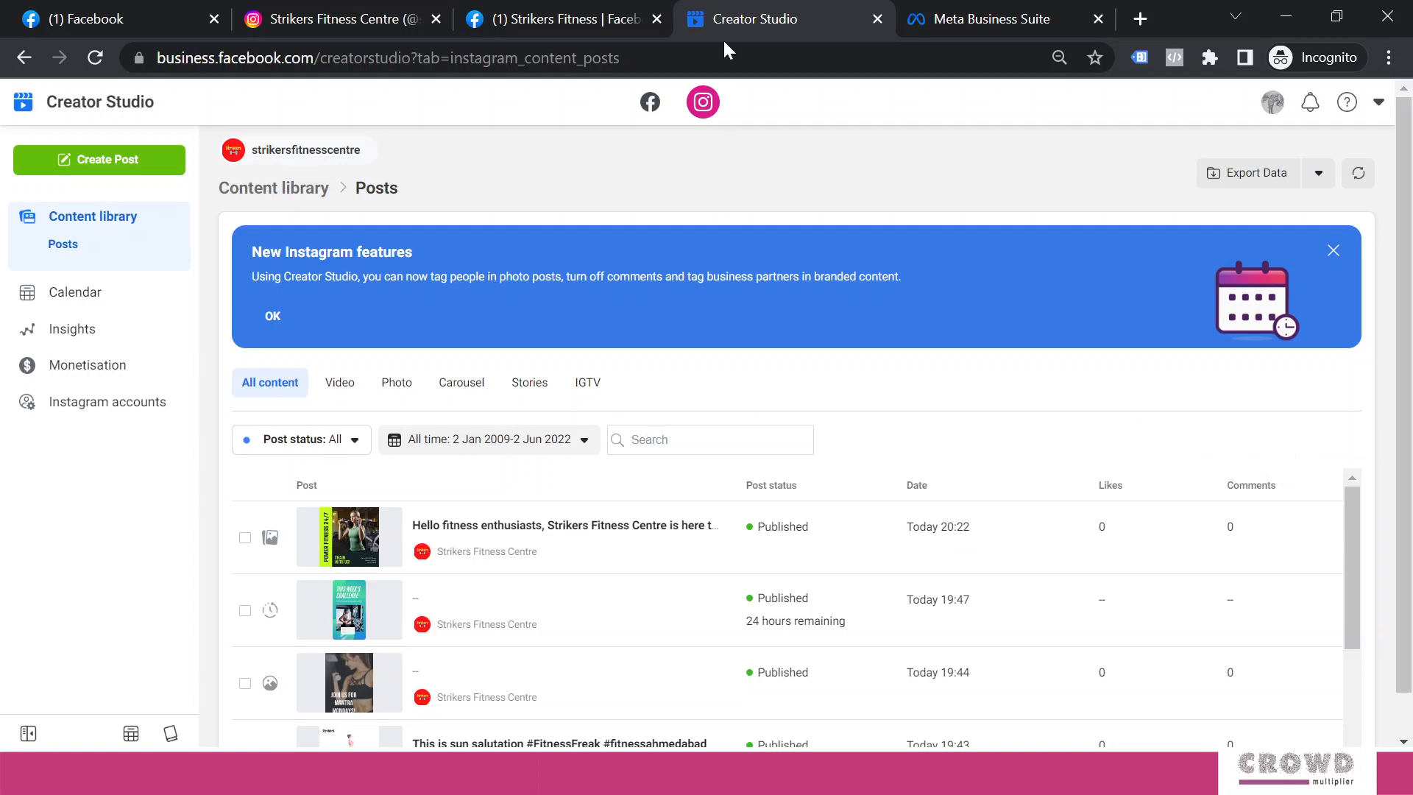
Start a new Facebook post in Creator Studio as the Strikers Fitness page
left_click(650, 104)
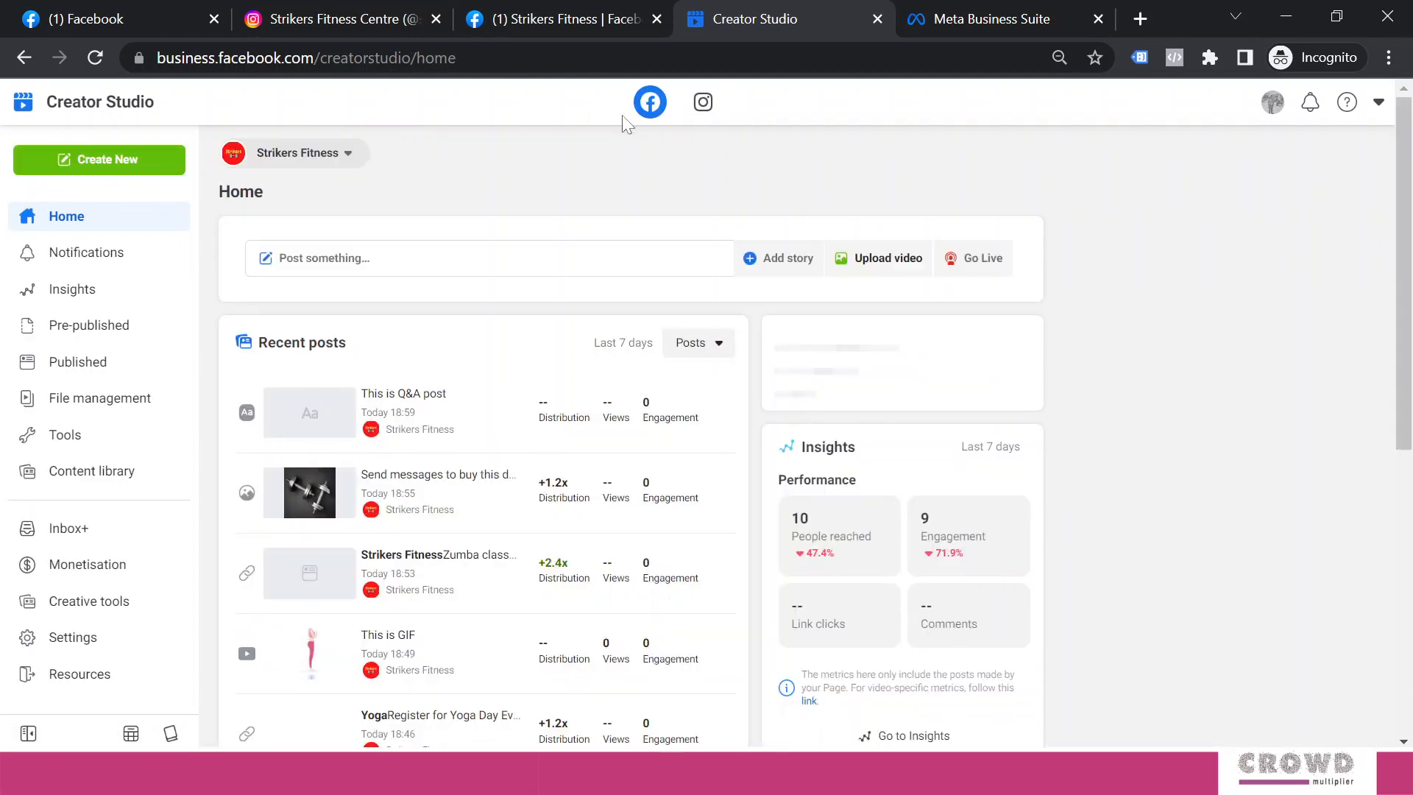
left_click(98, 166)
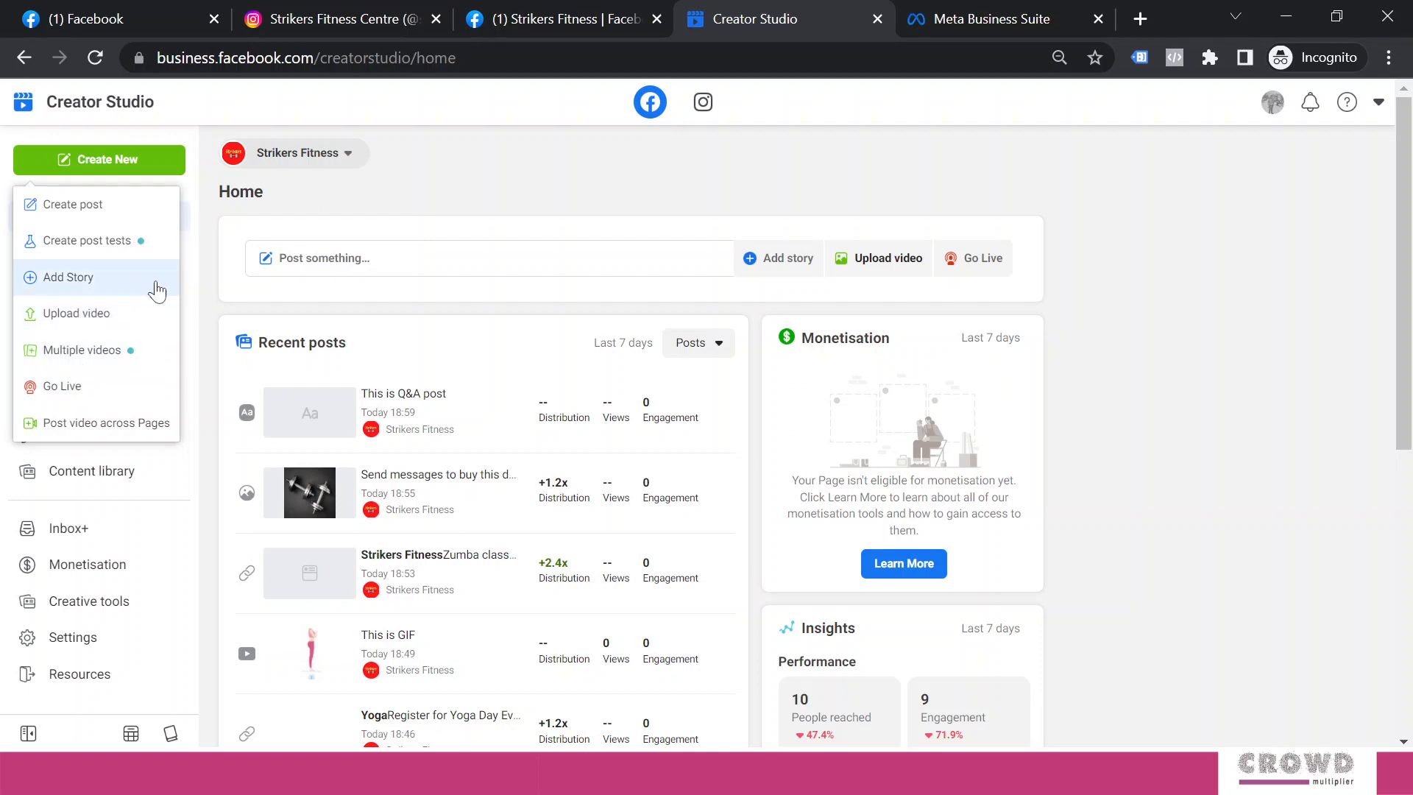
left_click(85, 211)
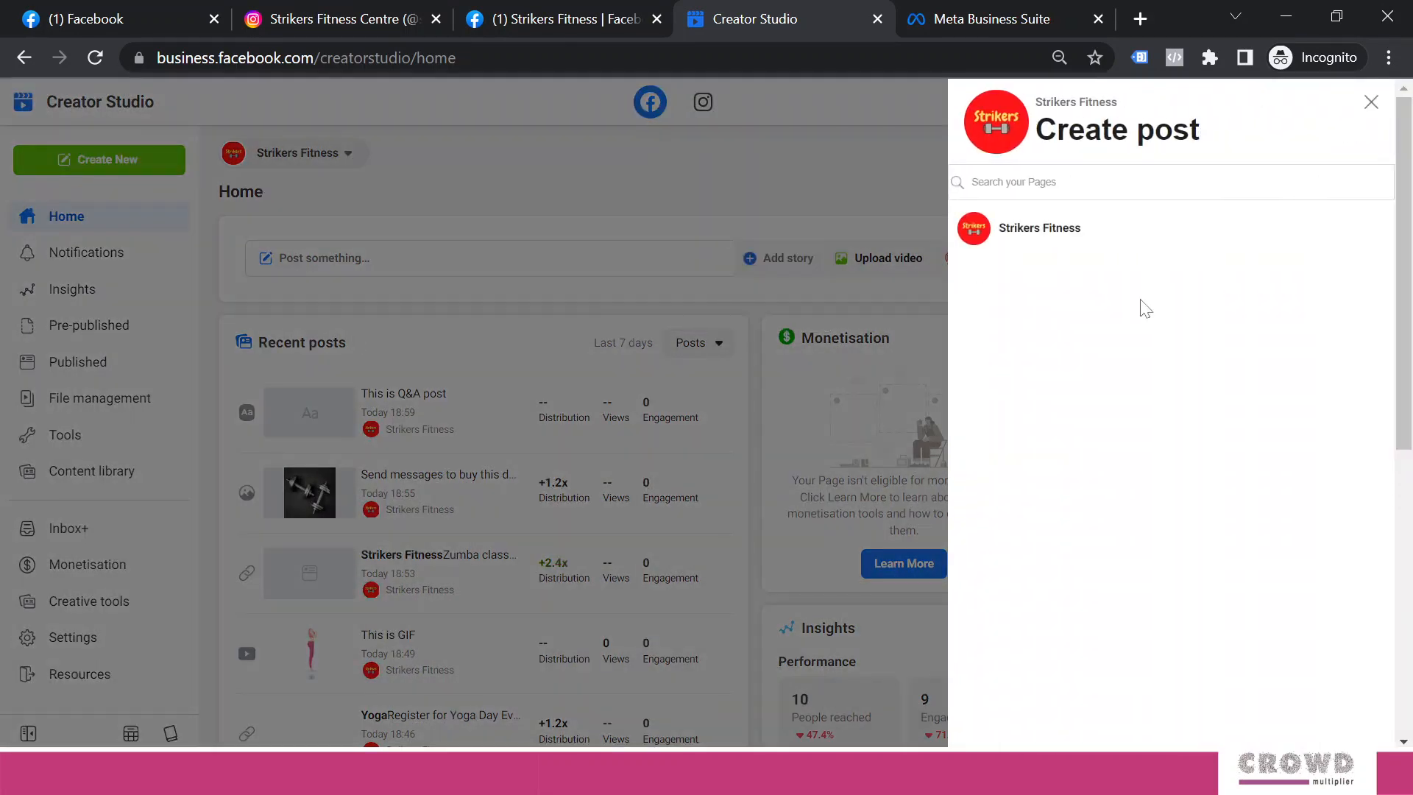
left_click(1026, 239)
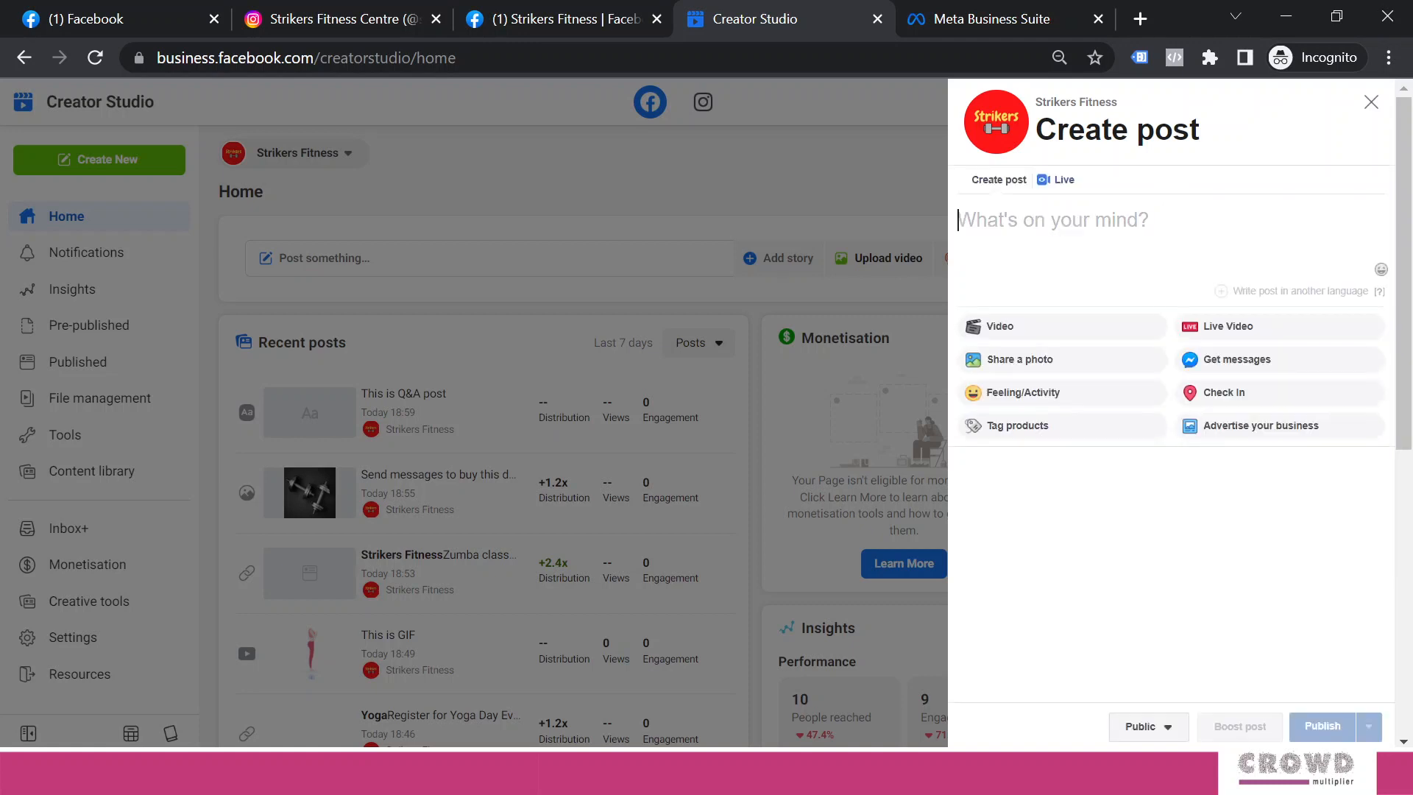
Attach the Fitness Boot Camp image and publish it without a caption
left_click(1022, 364)
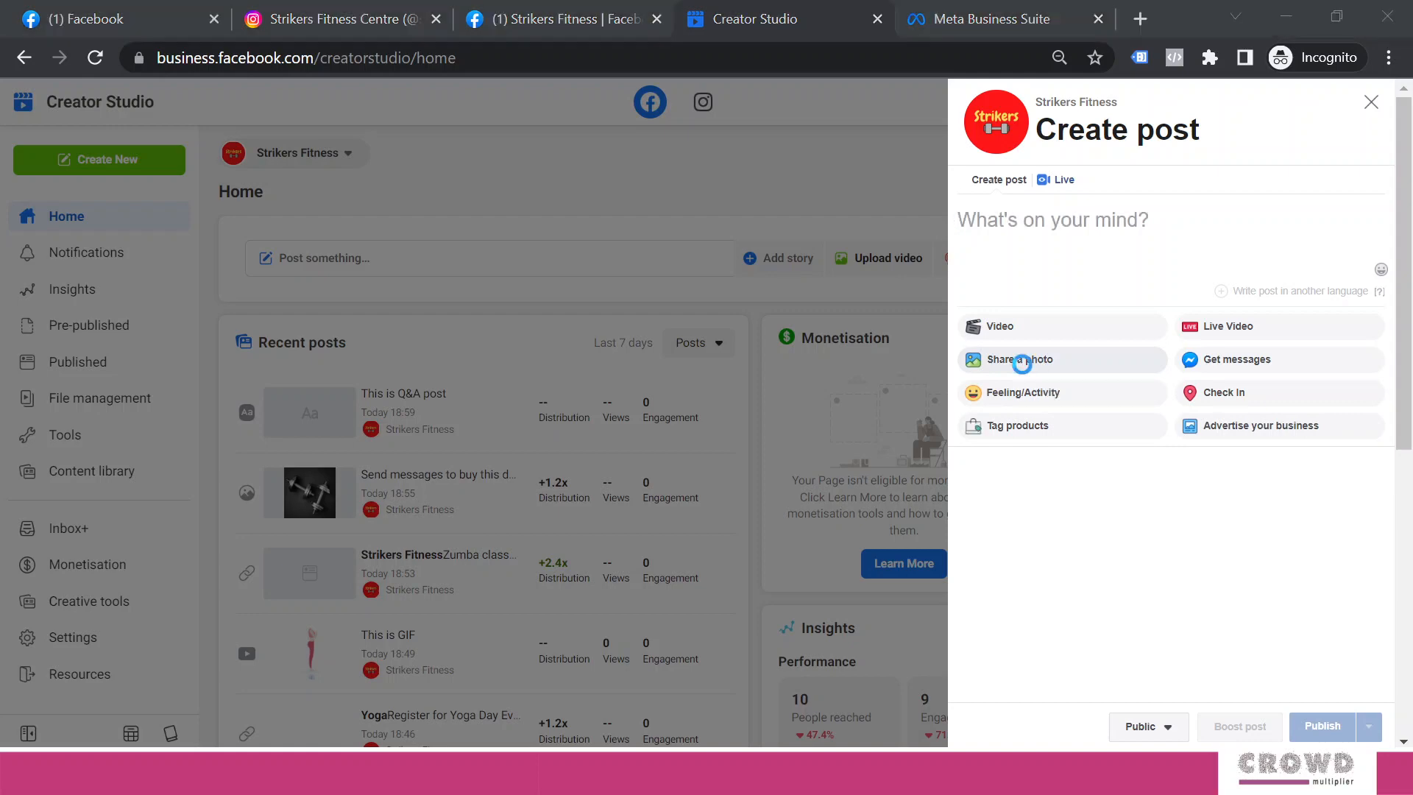
key("Escape")
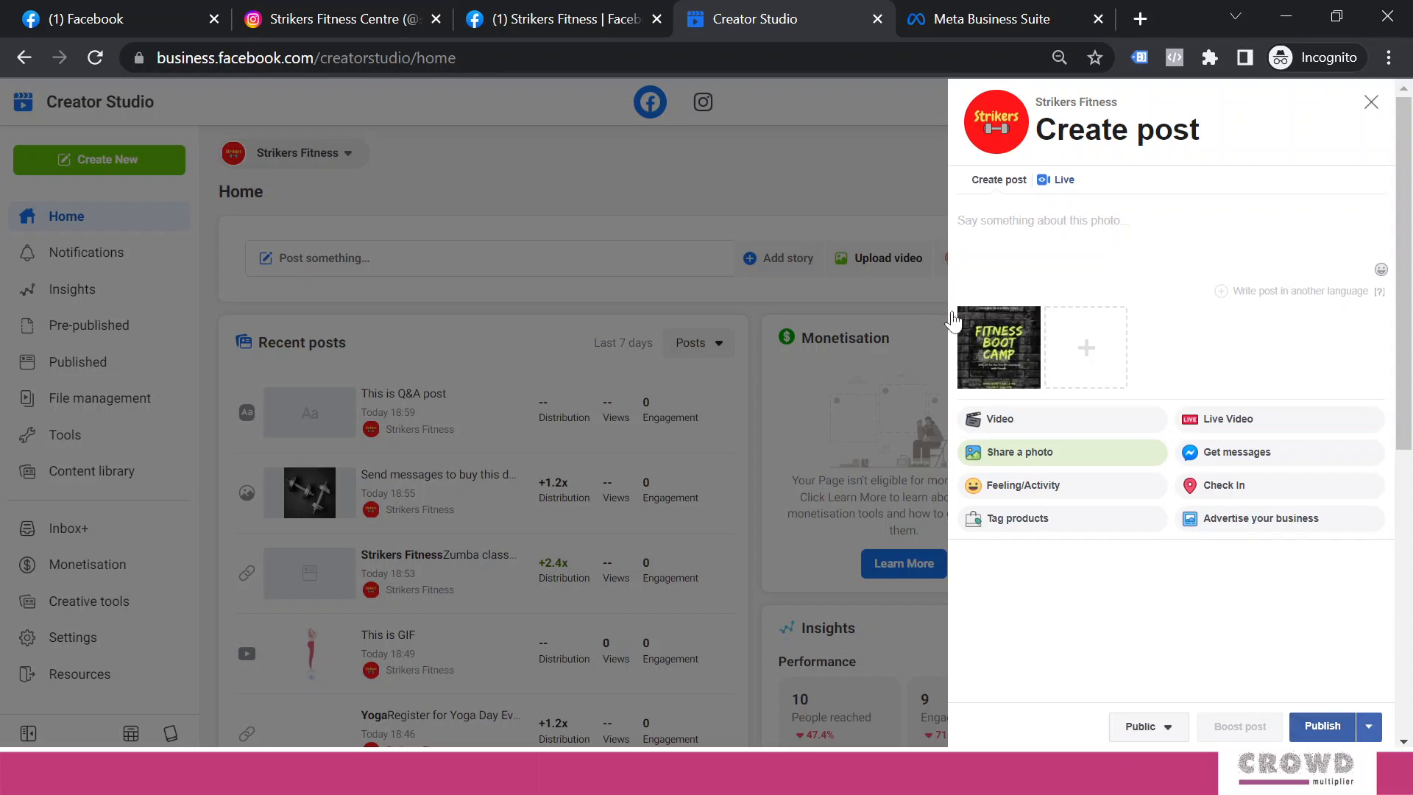
left_click(1314, 736)
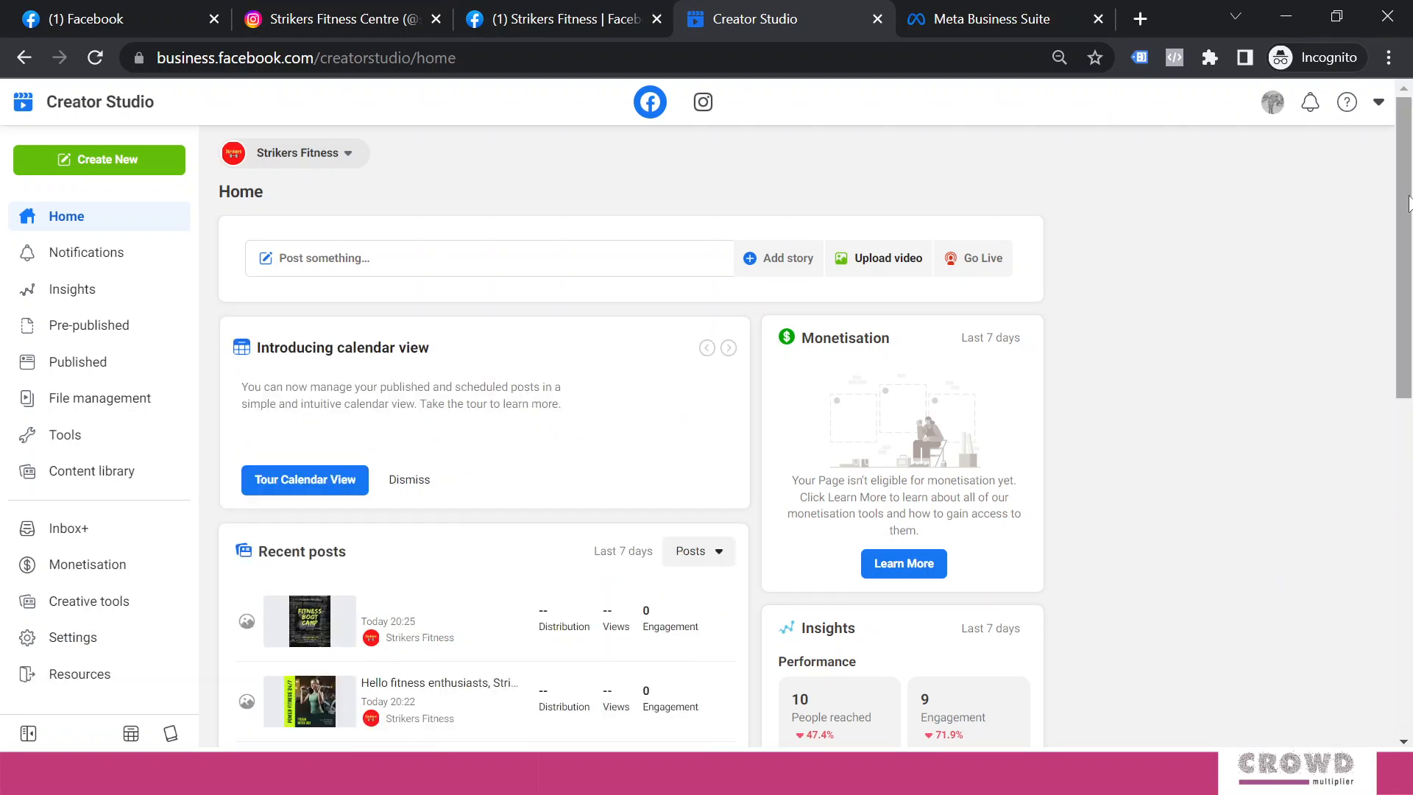
scroll(1408, 205, "down", 2)
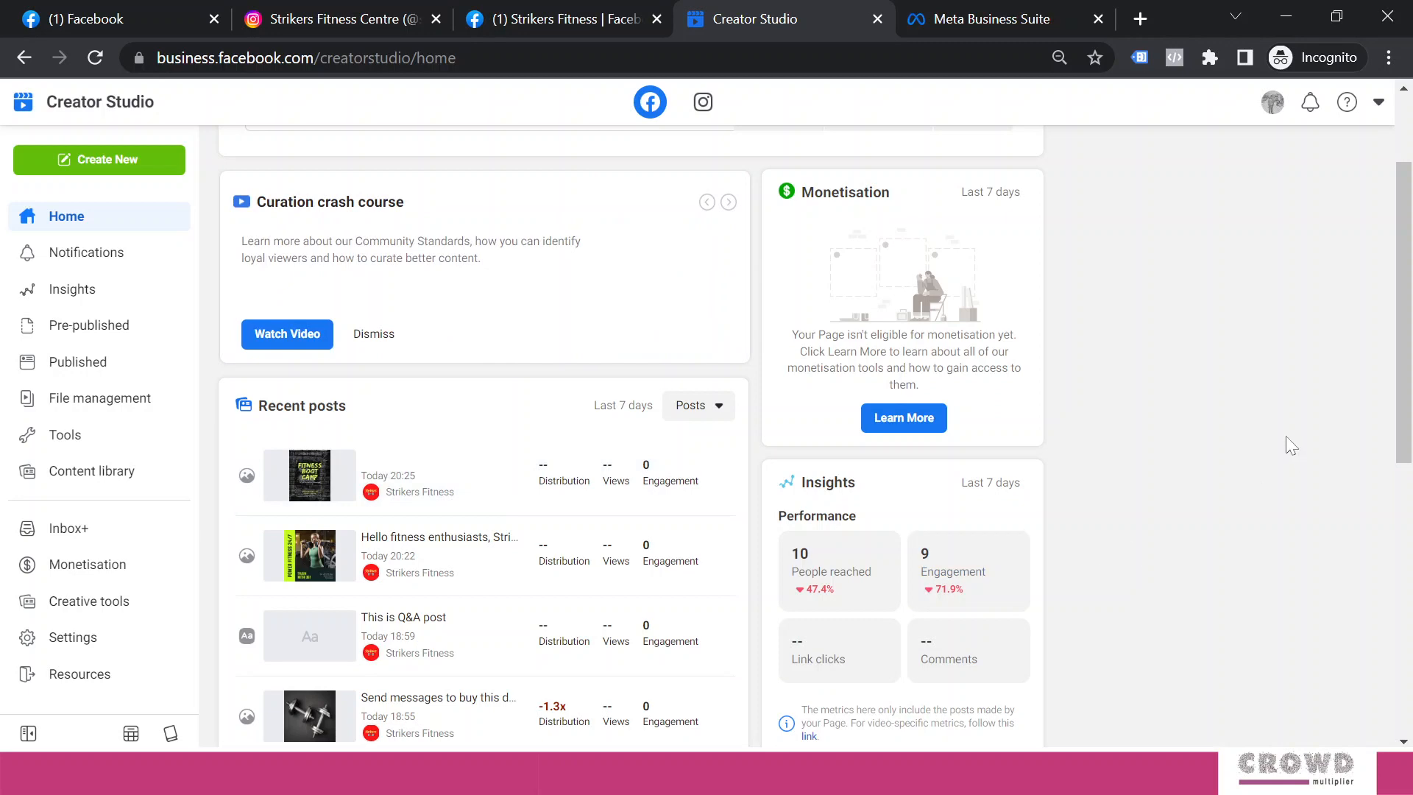
left_click_drag(1388, 400, 1365, 268)
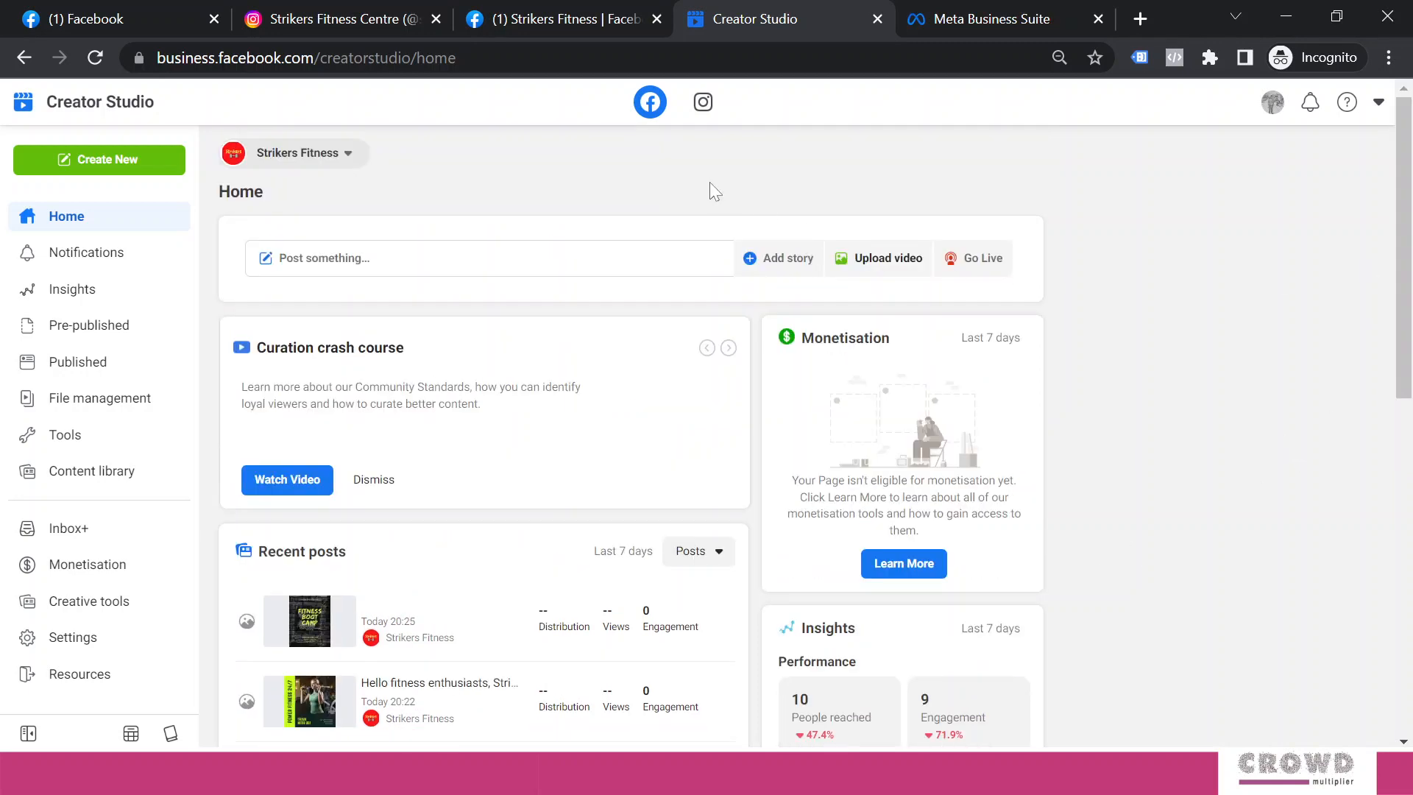
left_click(578, 16)
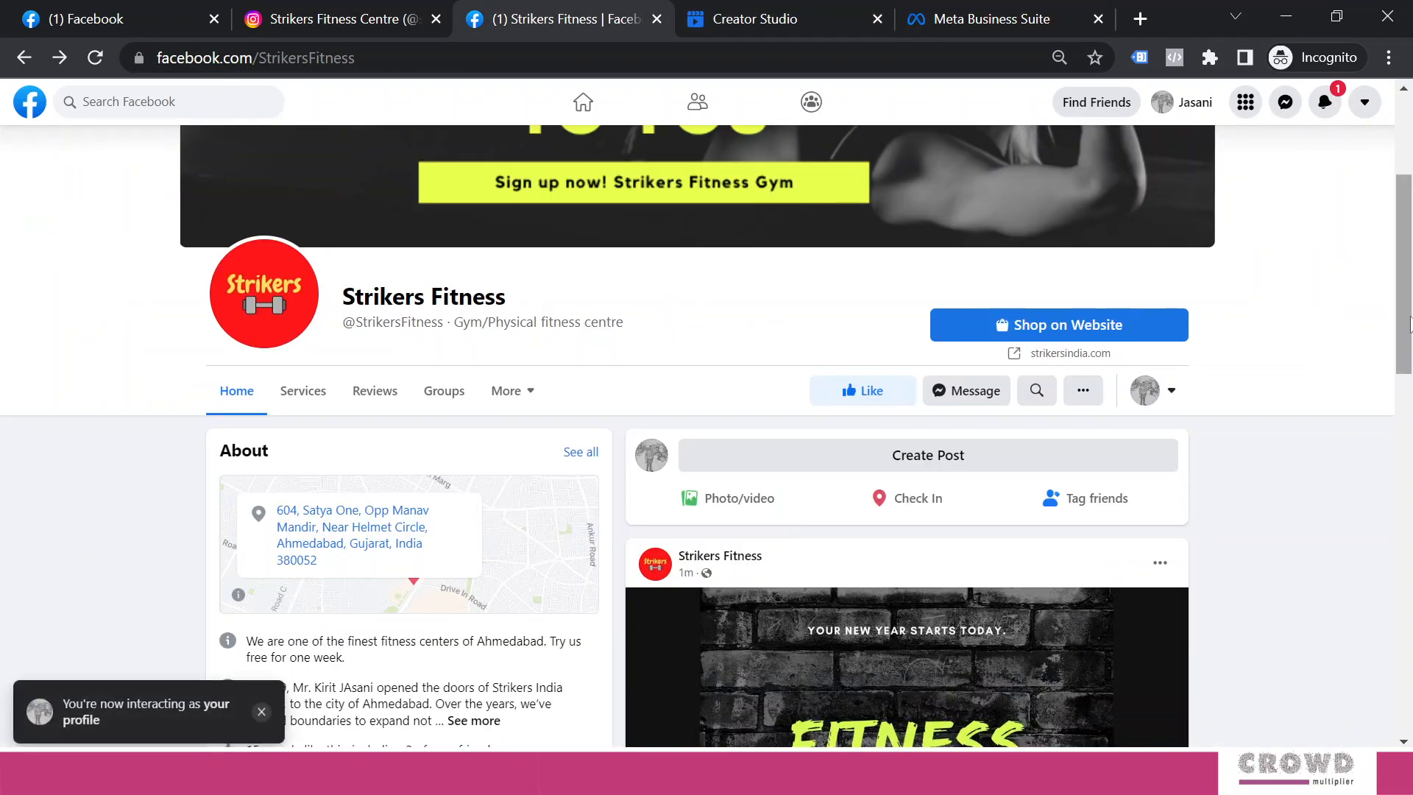
scroll(1409, 324, "down", 10)
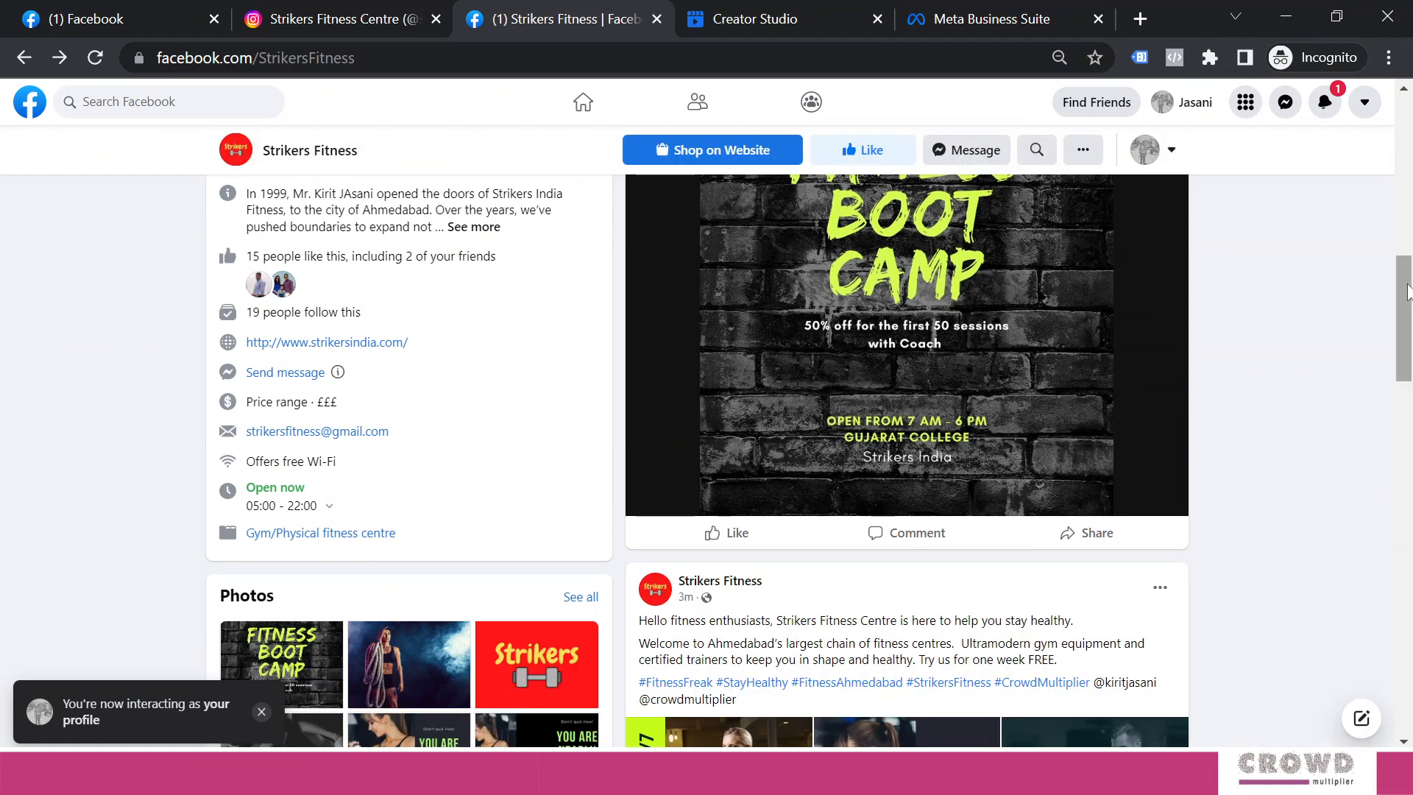
left_click_drag(1408, 290, 1389, 230)
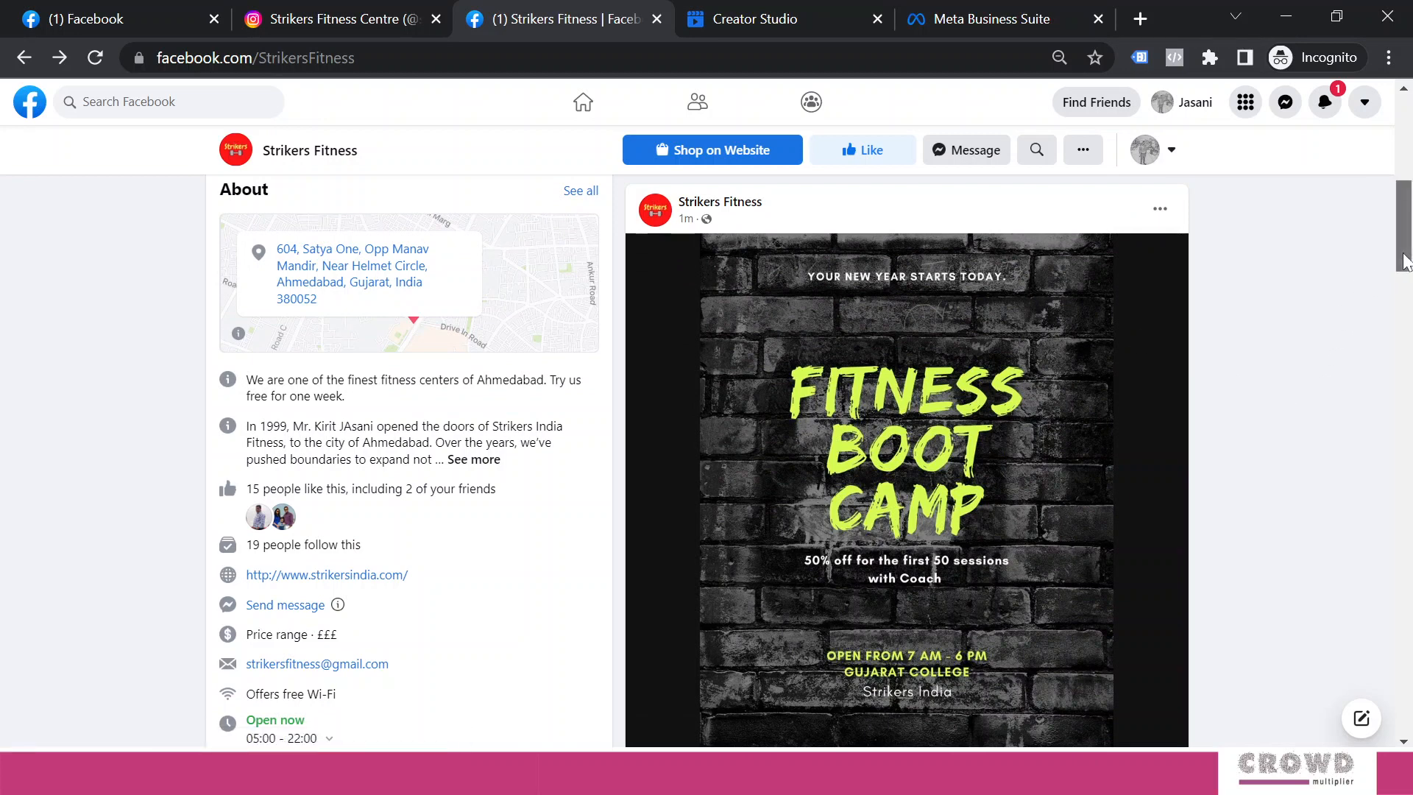
left_click_drag(1403, 254, 1402, 238)
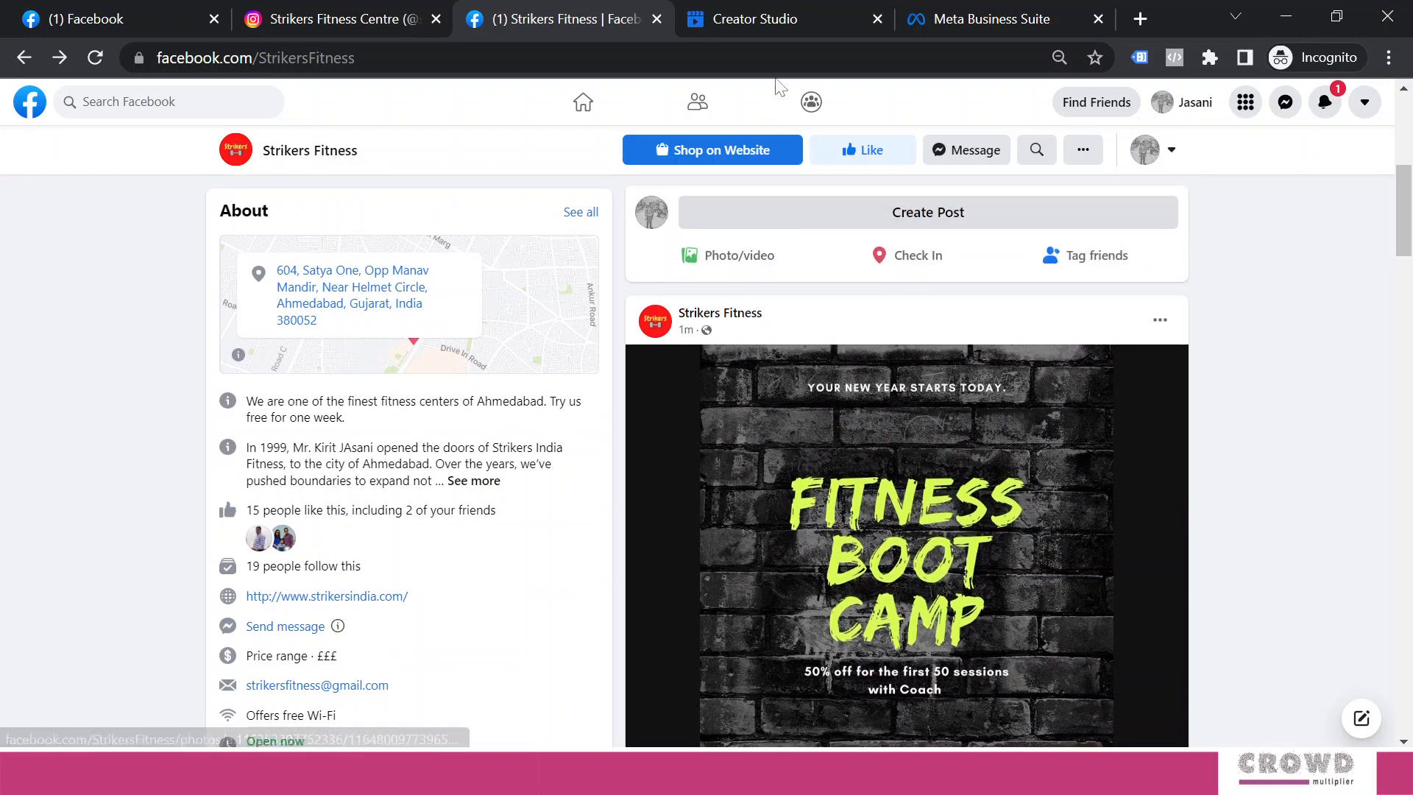
left_click(757, 19)
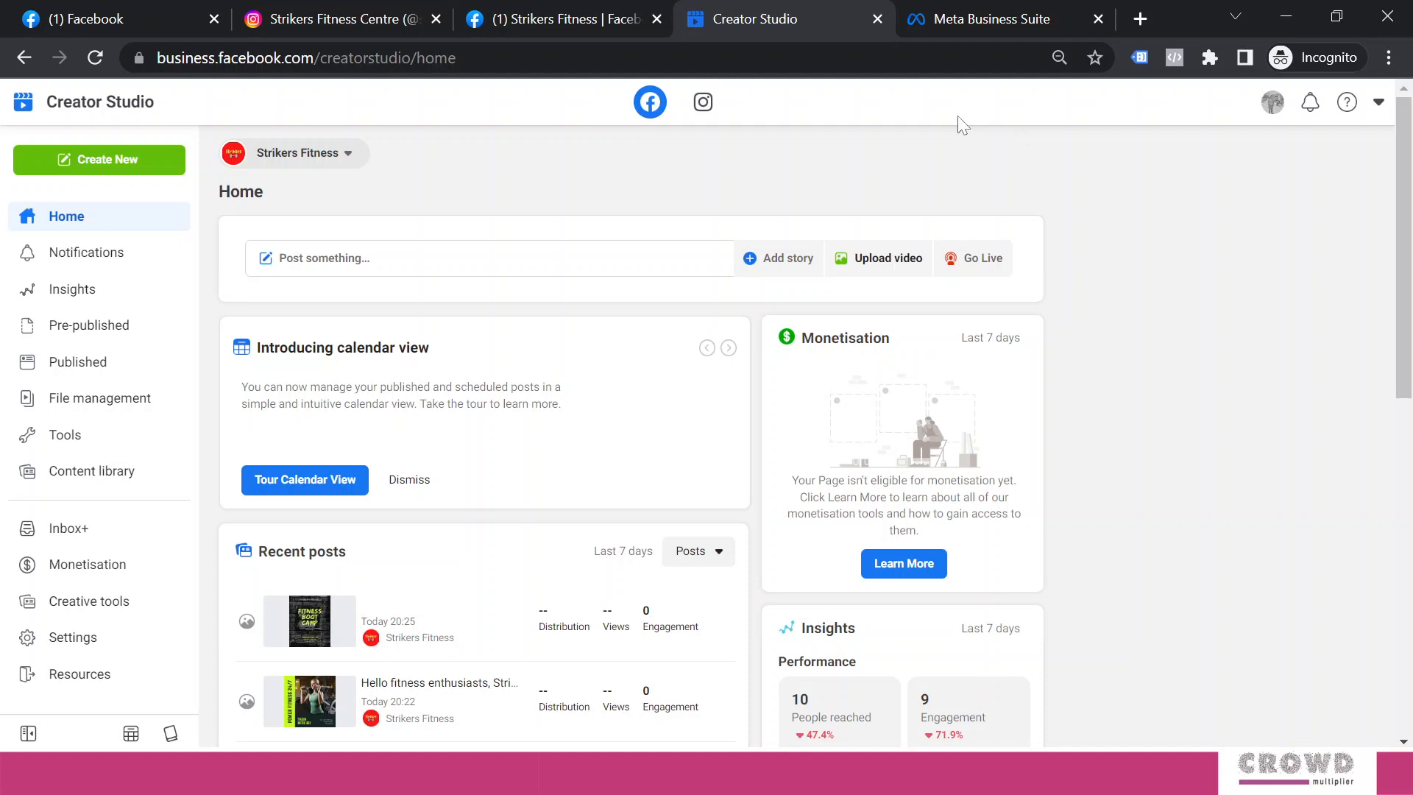
Open a new Business Suite post targeting the Strikers Fitness page and strikersfitnesscentre Instagram
left_click(970, 25)
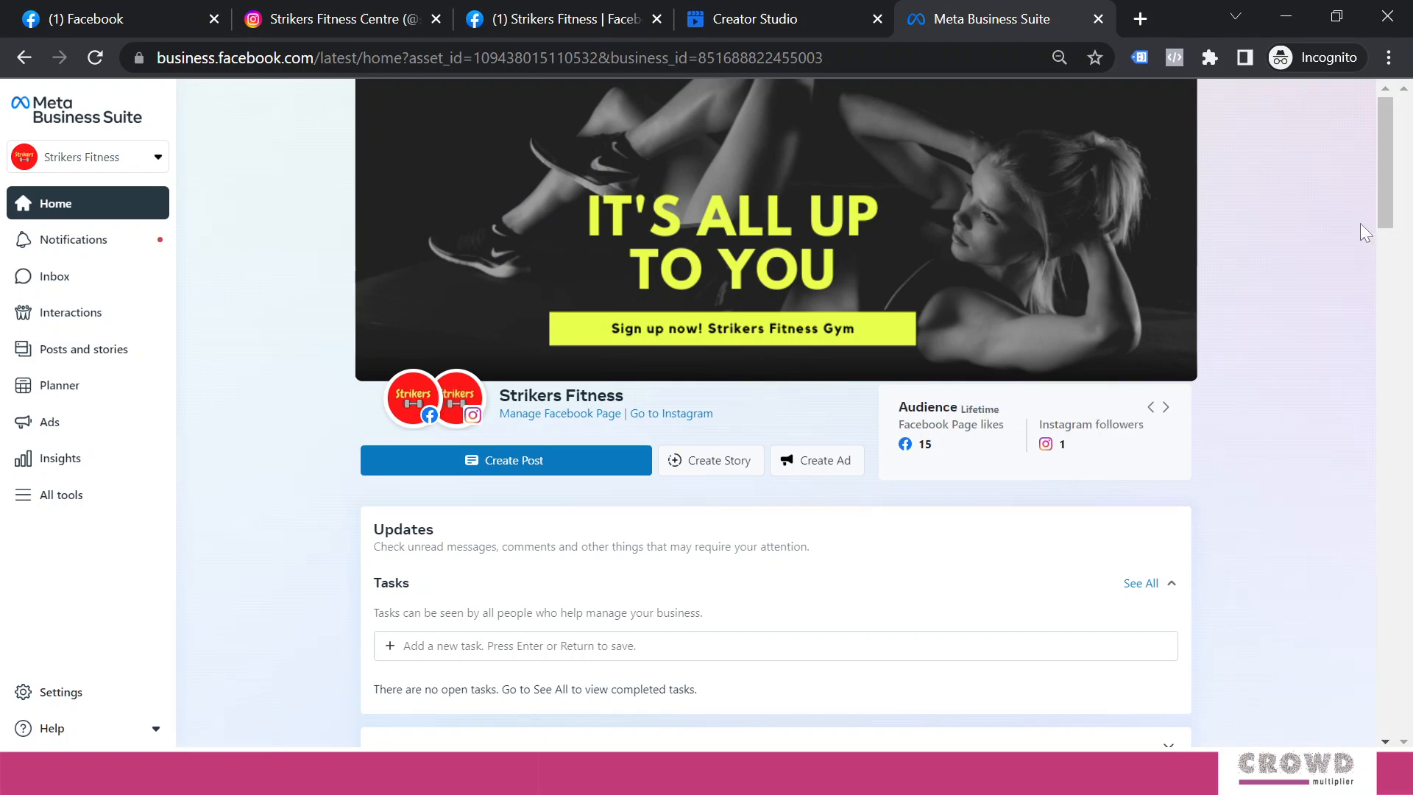
left_click(543, 465)
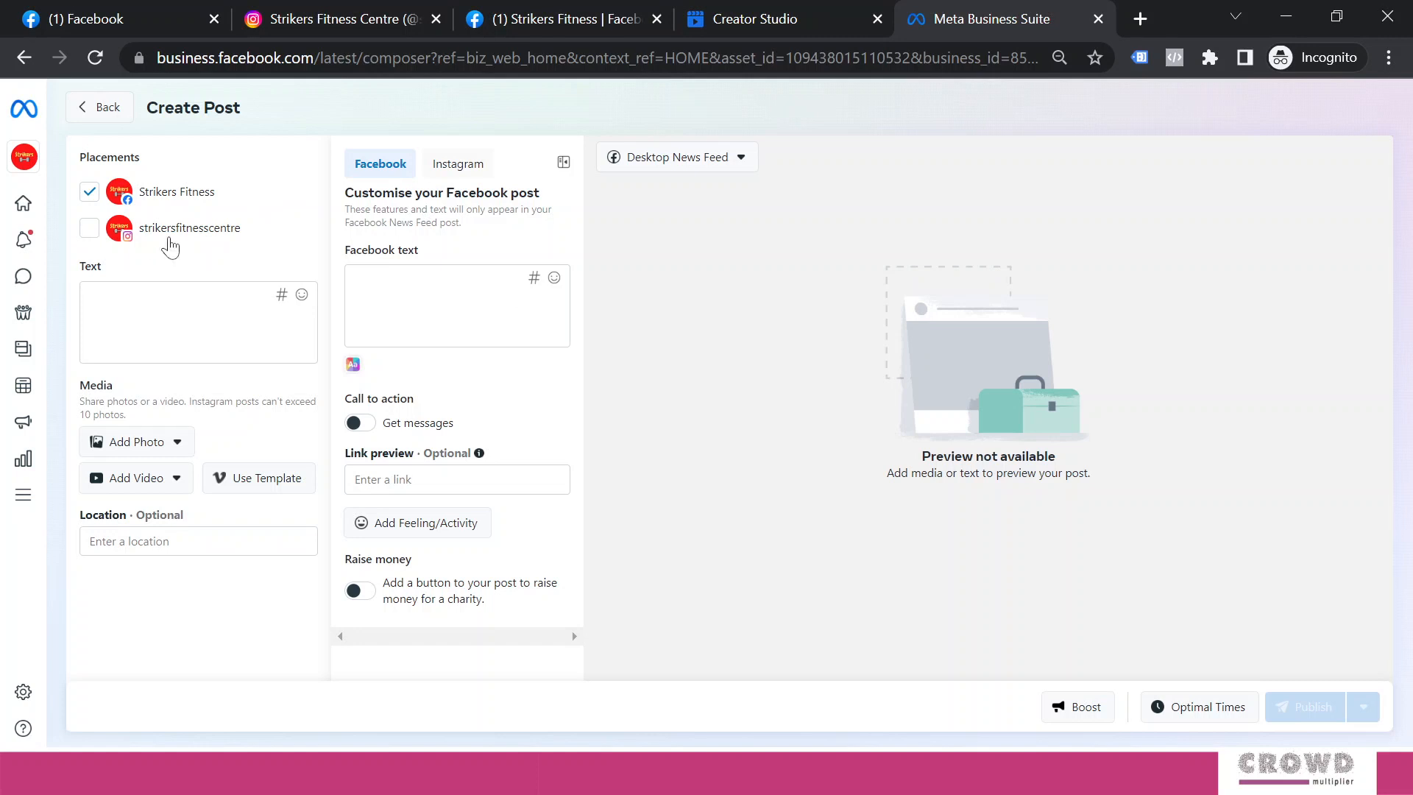
left_click(90, 229)
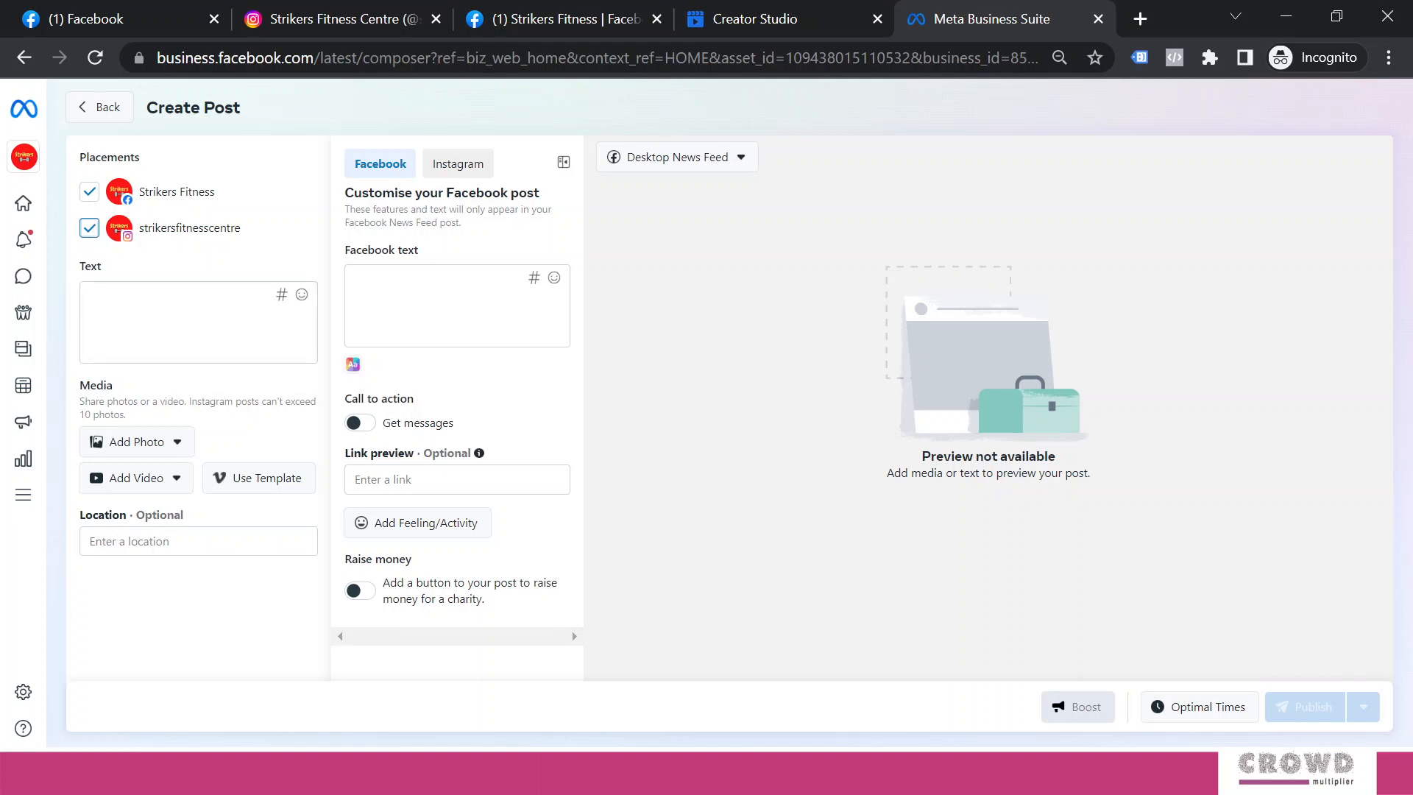
Paste the Strikers Fitness welcome caption, adding blank lines so the five hashtags form their own paragraph
left_click(147, 315)
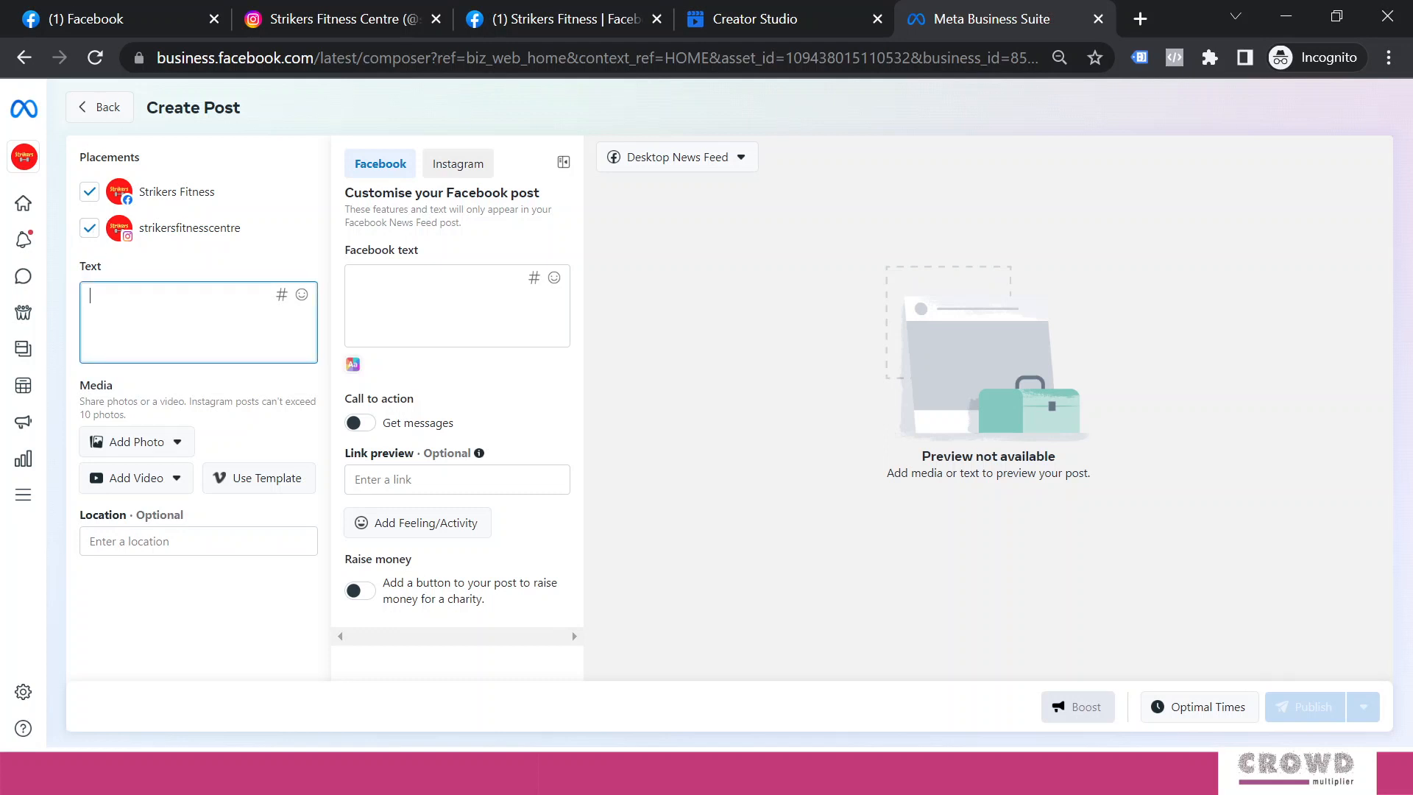
type("Hello fitness enthusiasts, Strikers Fitness Centre is here to help you stay healthy. Welcome to Ahmedabad’s largest chain of fitness centres.  Ultramodern gym equipment and certified trainers to keep you in shape and healthy. Try us for one week FREE. #FitnessFreak #StayHealthy #FitnessAhmedabad #StrikersFitness #CrowdMultiplier")
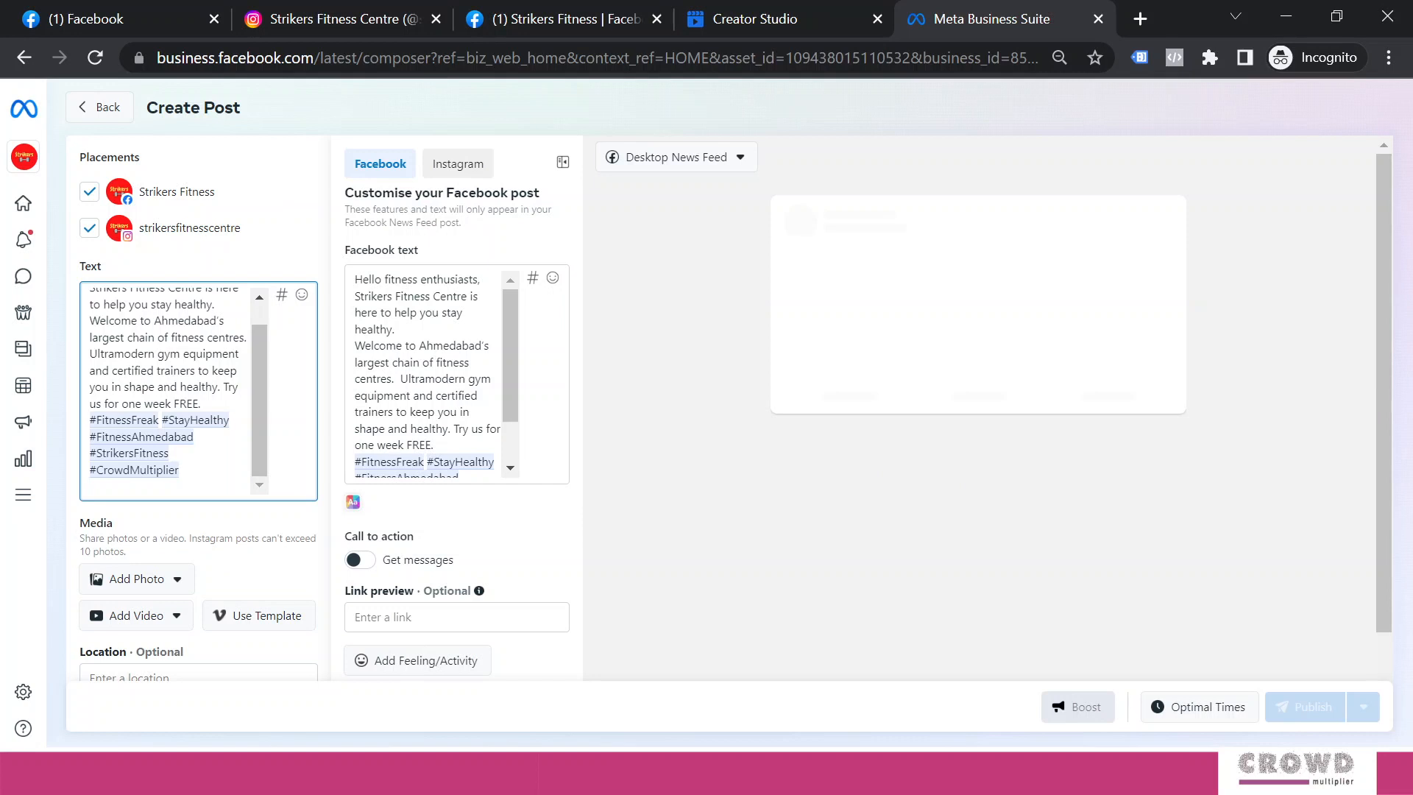
left_click_drag(258, 404, 259, 337)
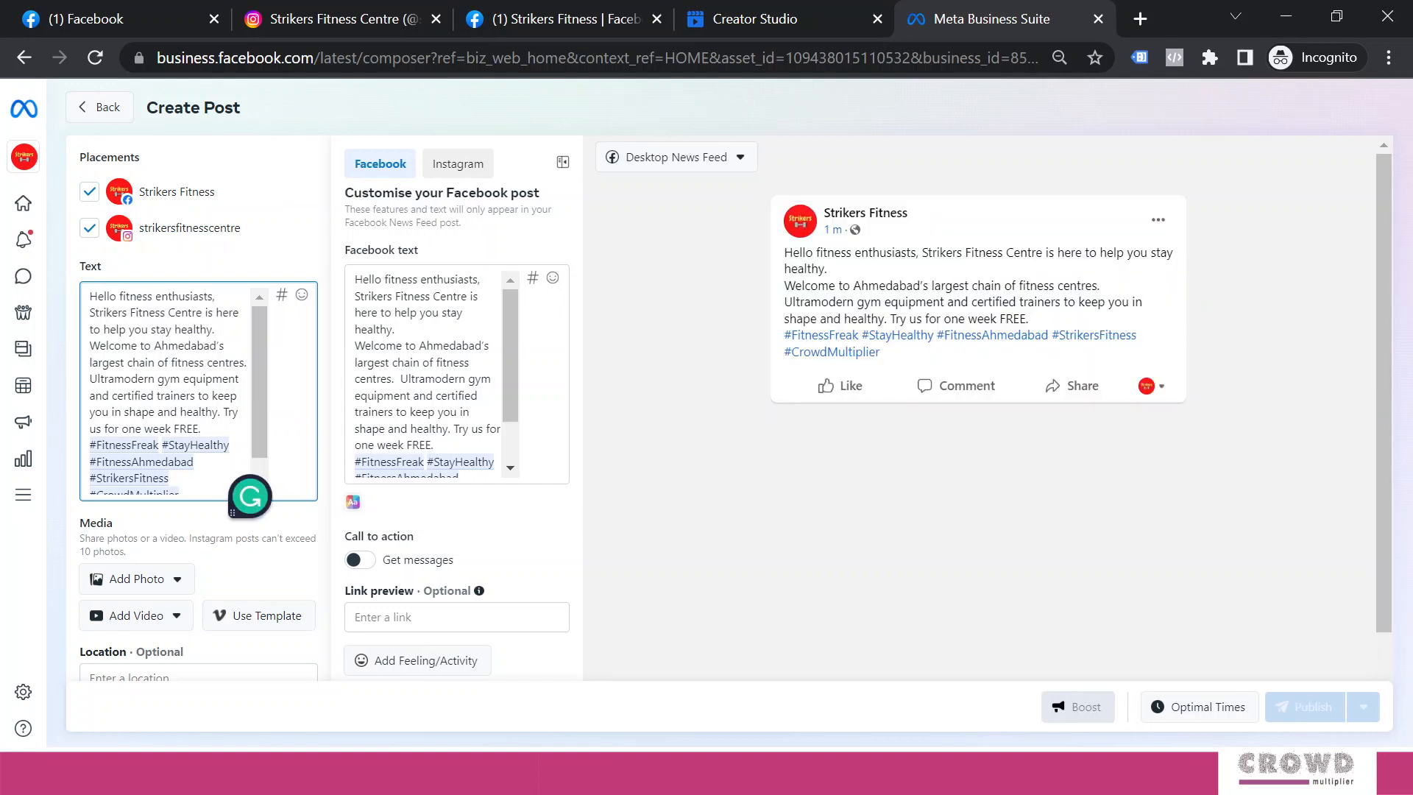
key("Return")
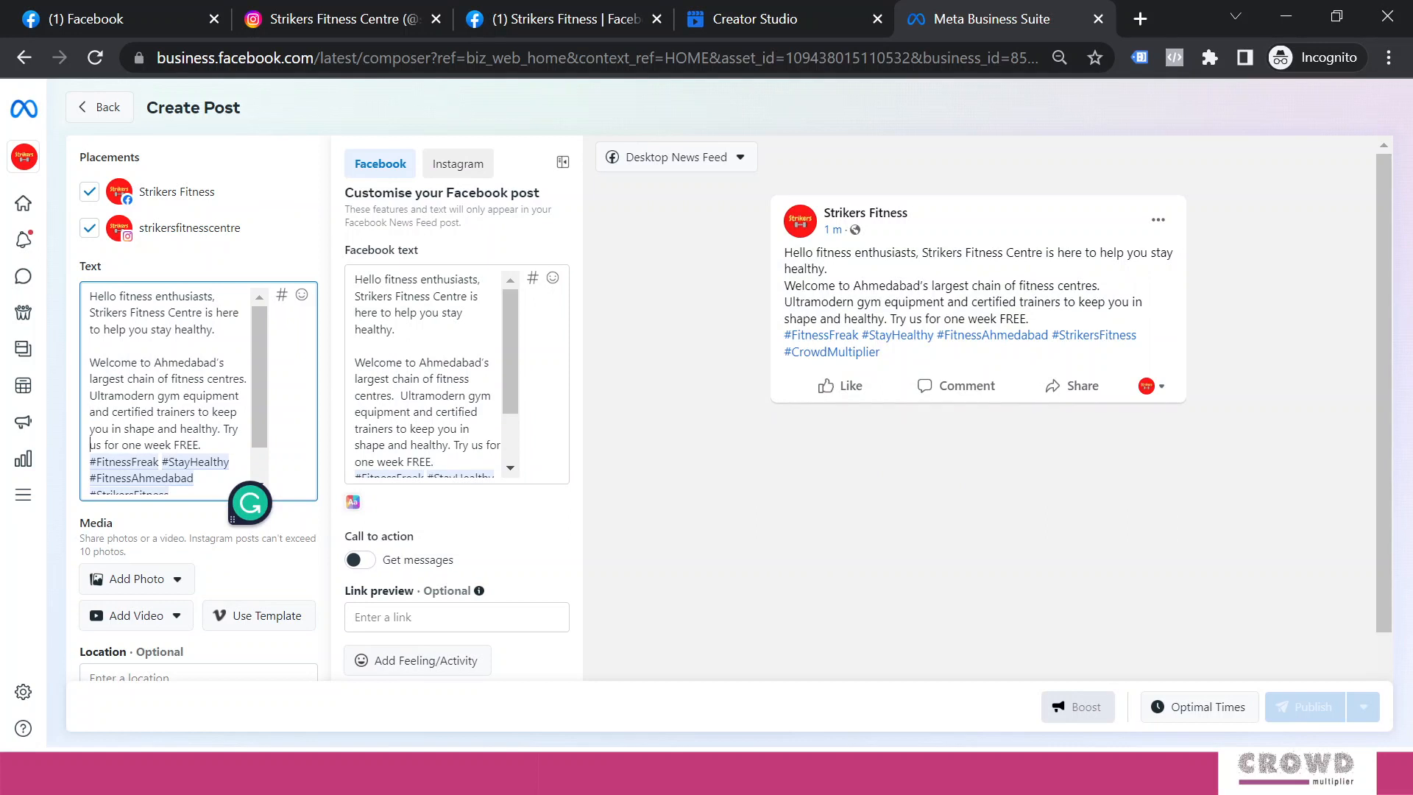
key("Down")
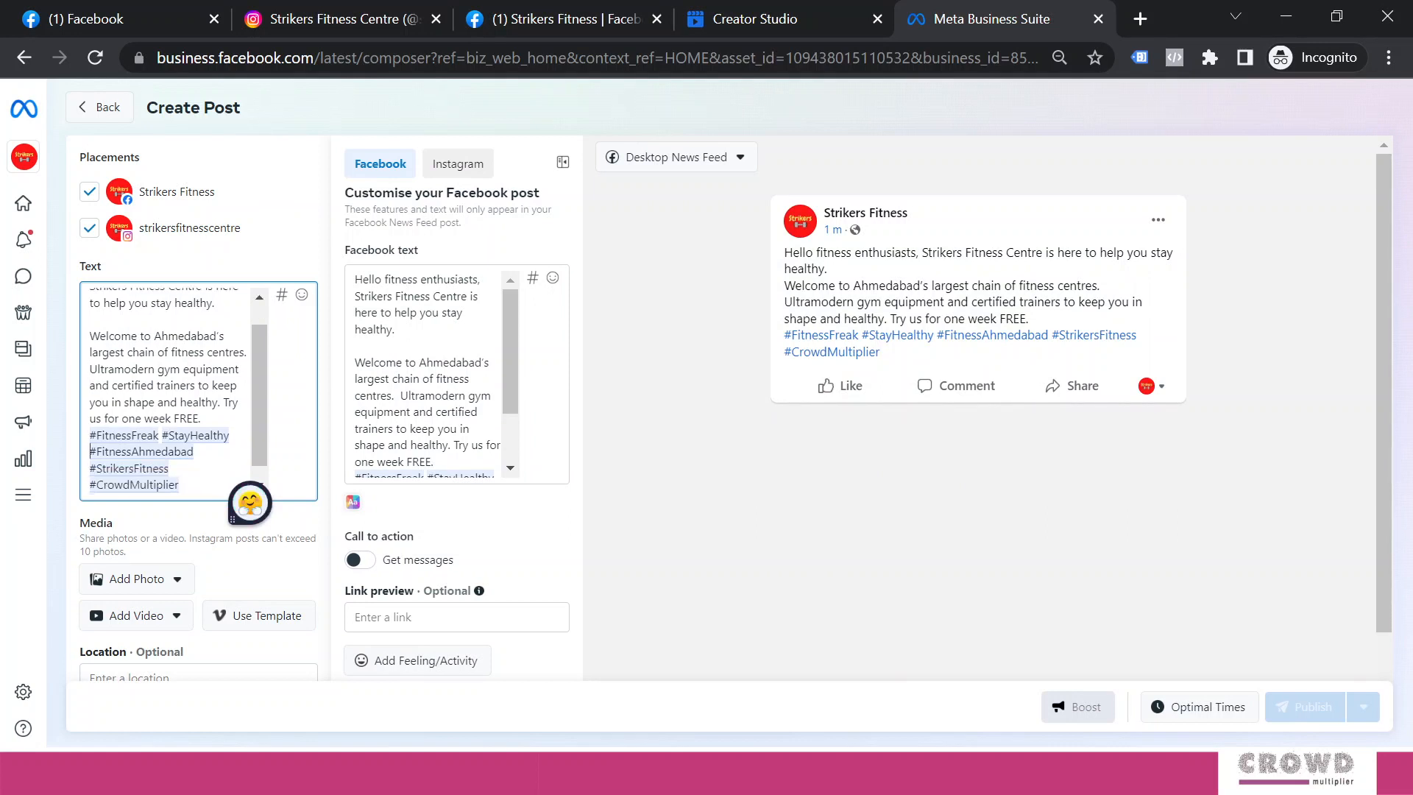
key("Return")
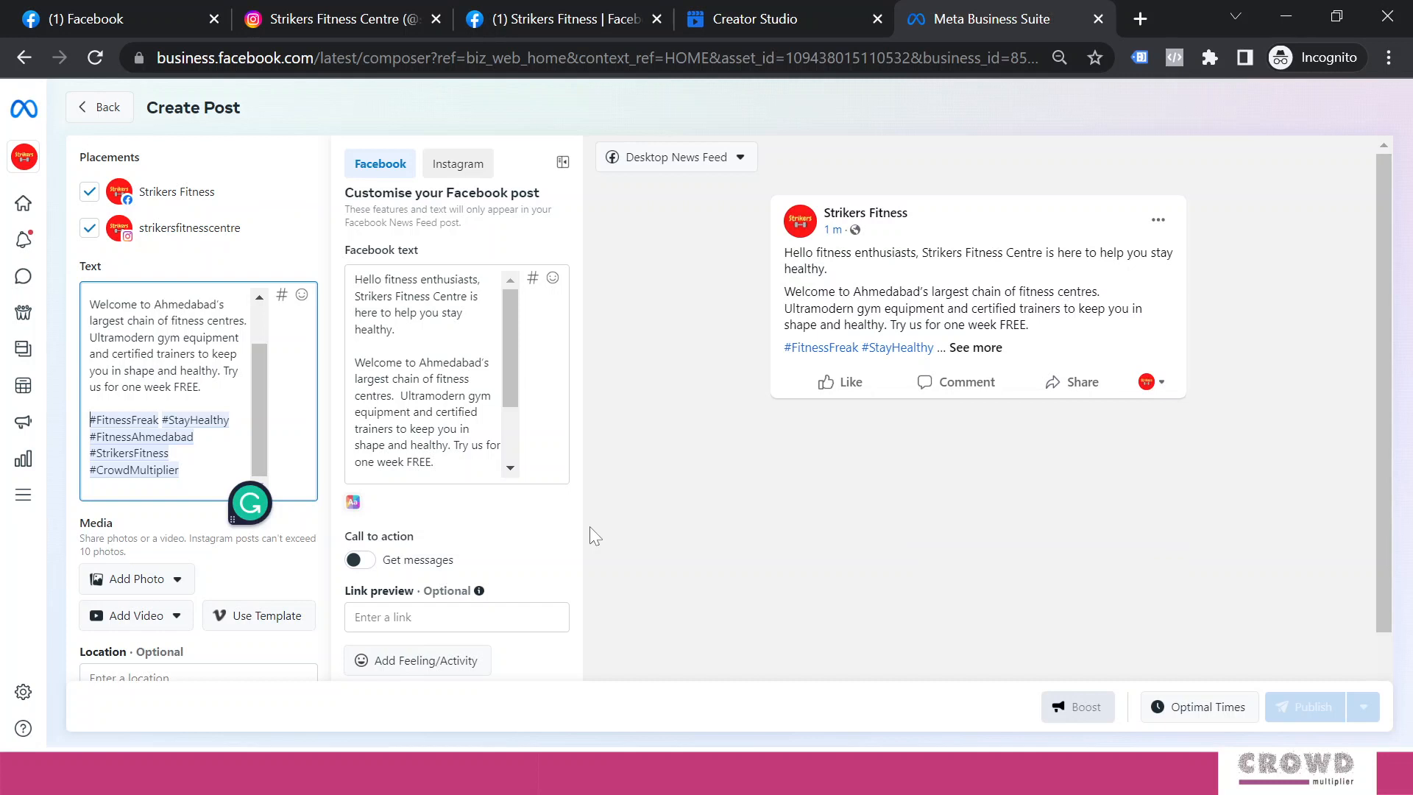
left_click(177, 580)
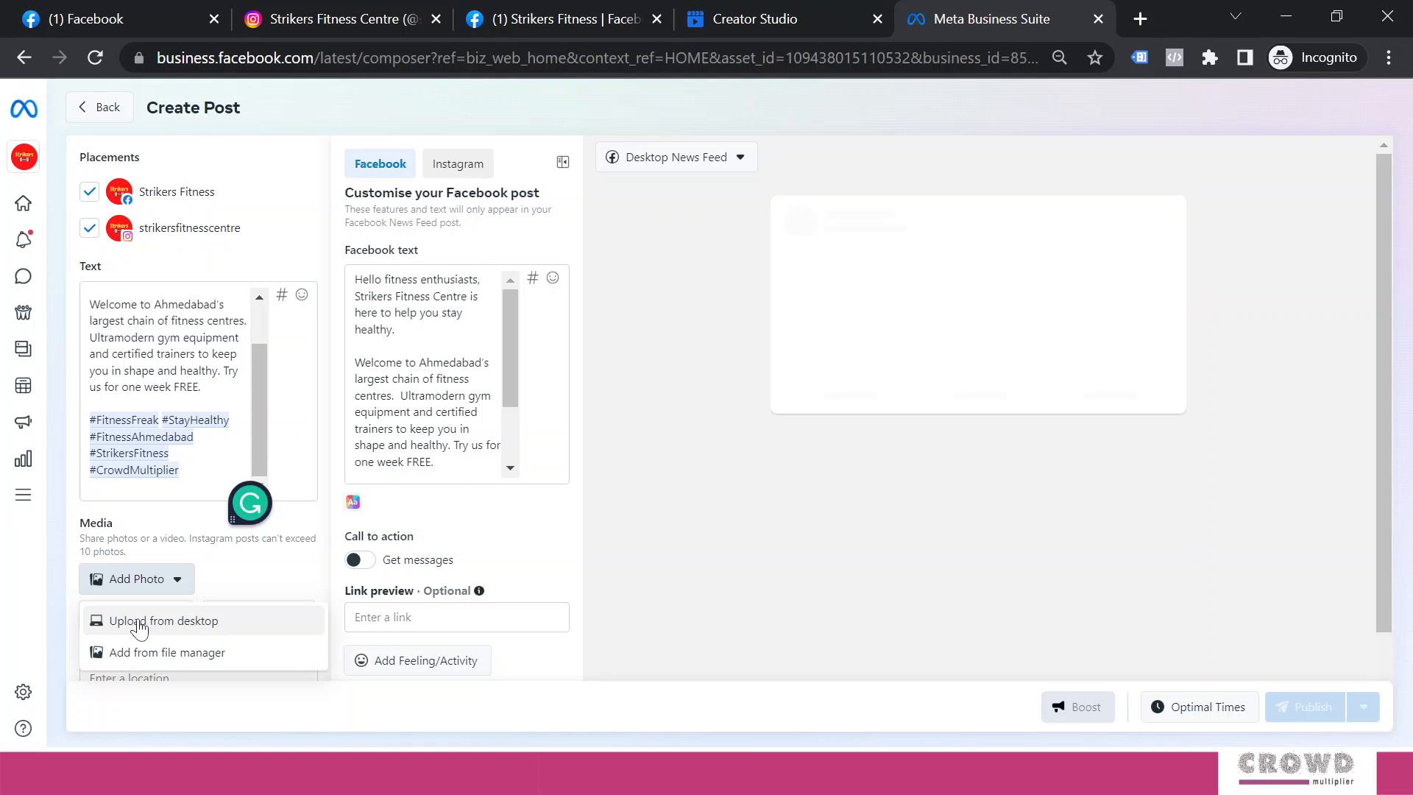
Upload the 939 x 626 treadmill photo from the desktop and view its Instagram aspect-ratio warning
left_click(139, 627)
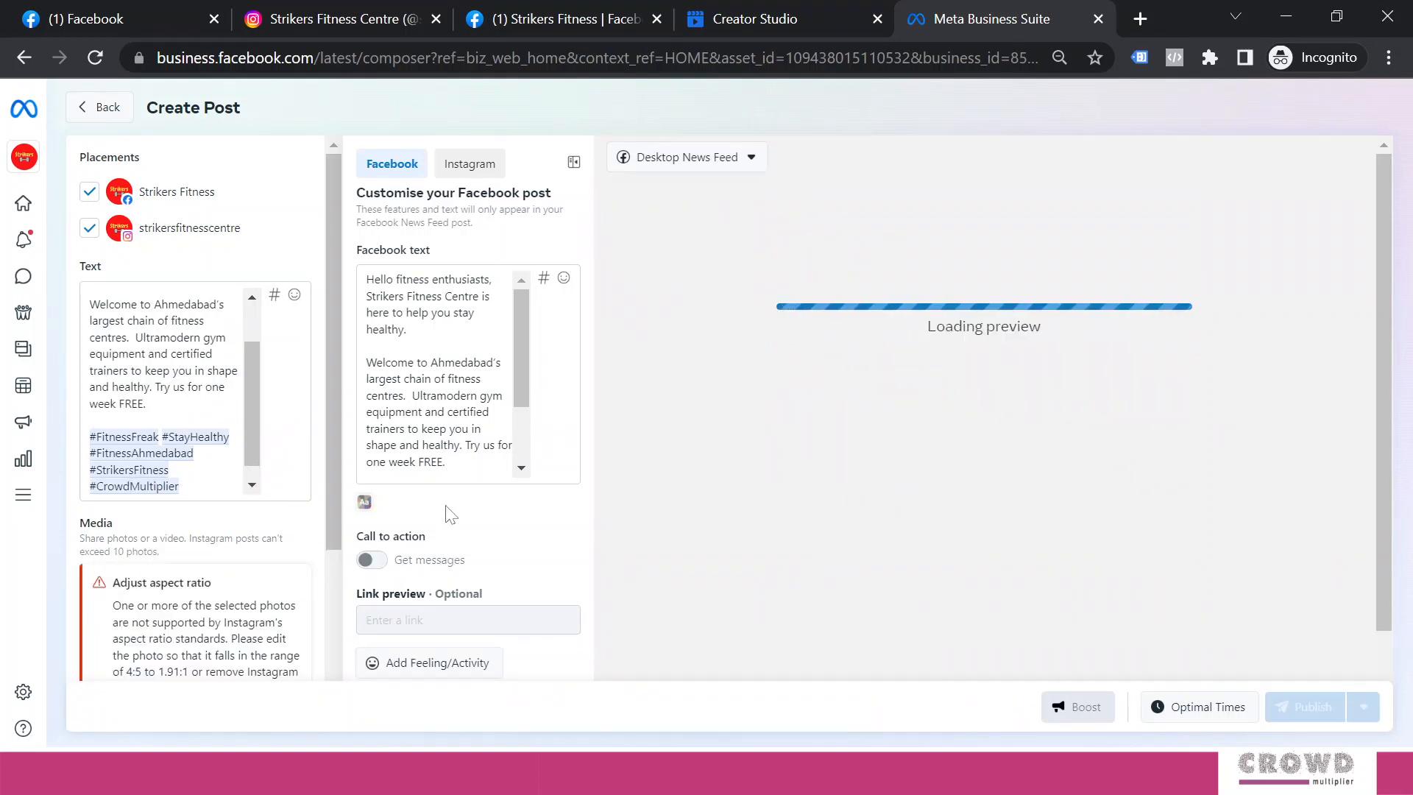
scroll(335, 505, "down", 2)
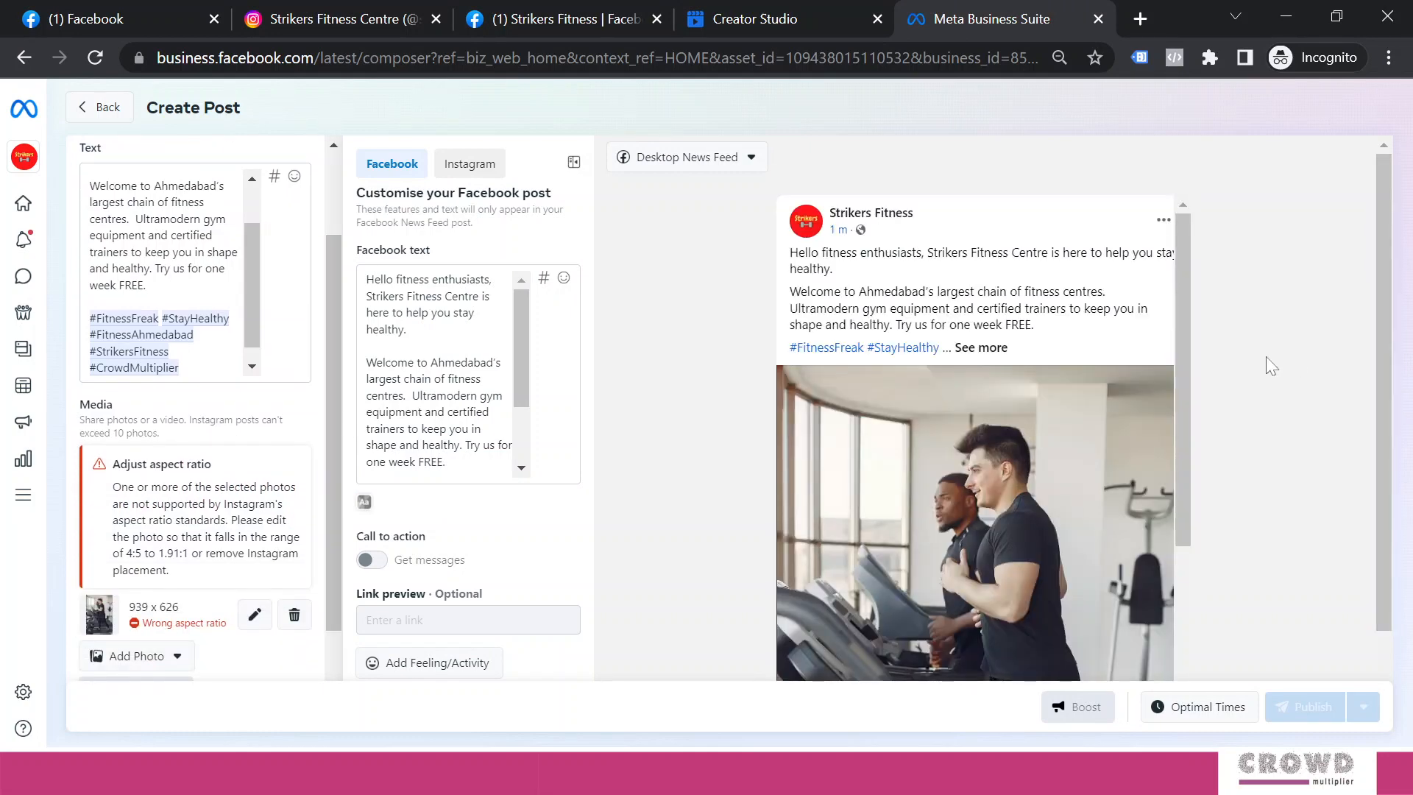
left_click_drag(1184, 330, 1230, 431)
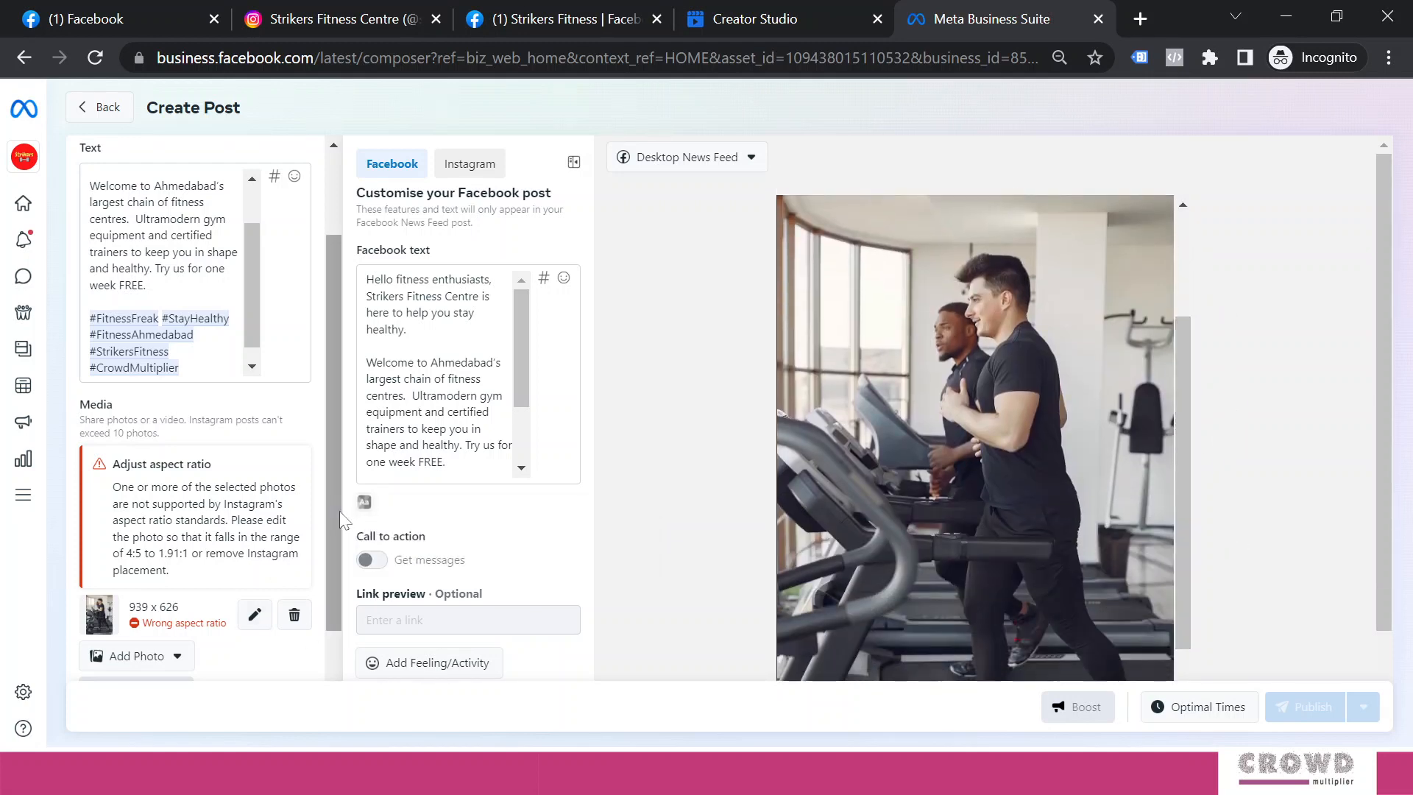
left_click_drag(339, 511, 336, 581)
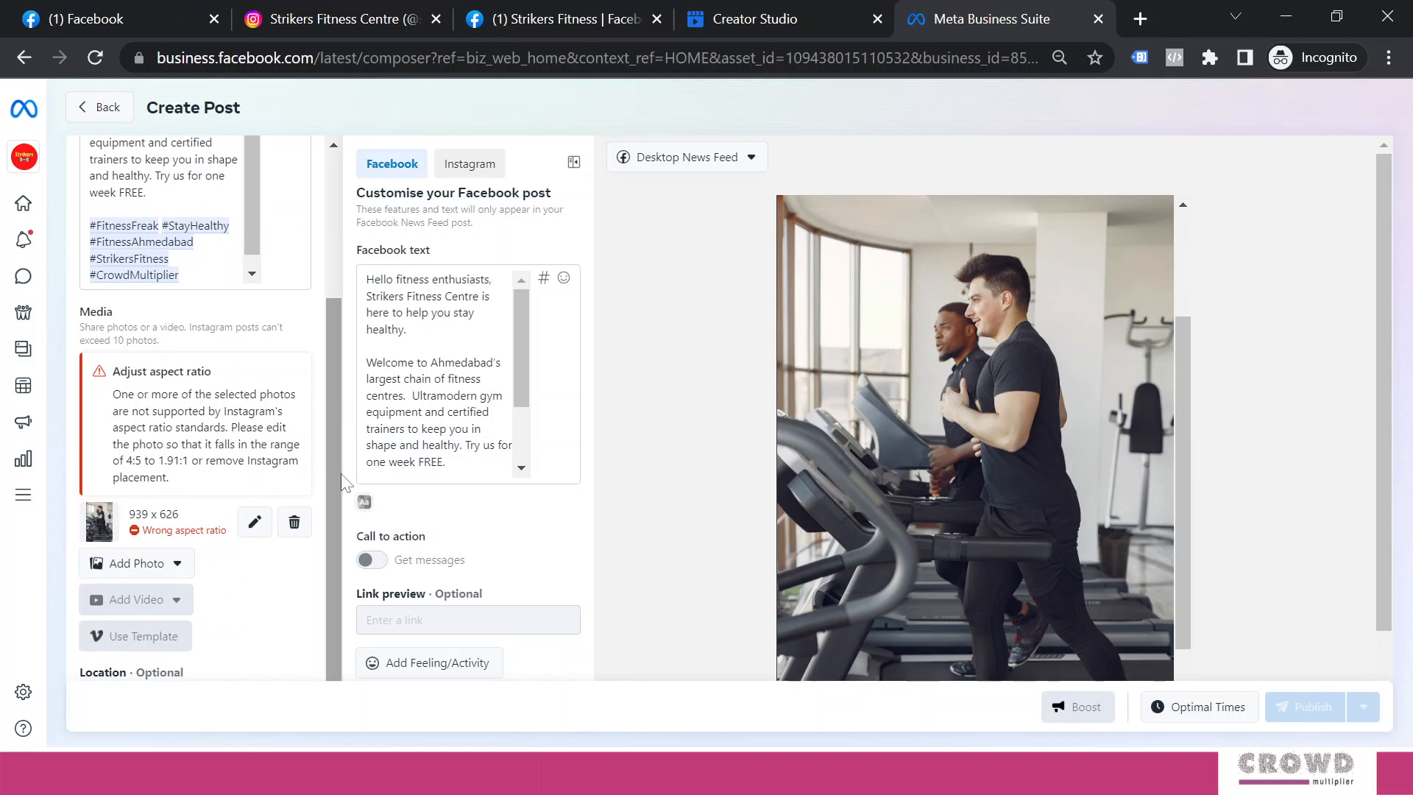
Crop the treadmill photo to Vertical 4:5, framed at the top, giving 782 x 626
left_click(256, 522)
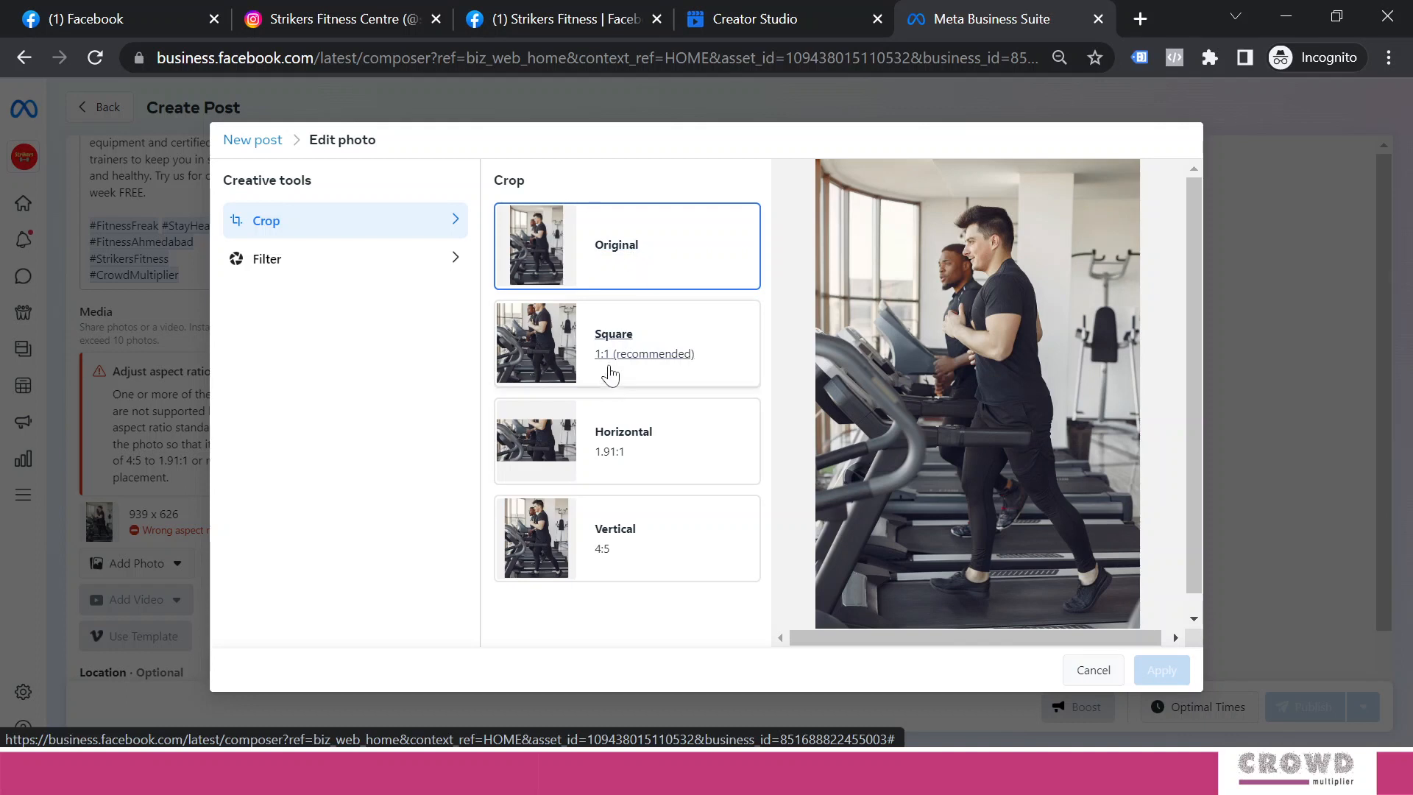
left_click(610, 375)
left_click(614, 434)
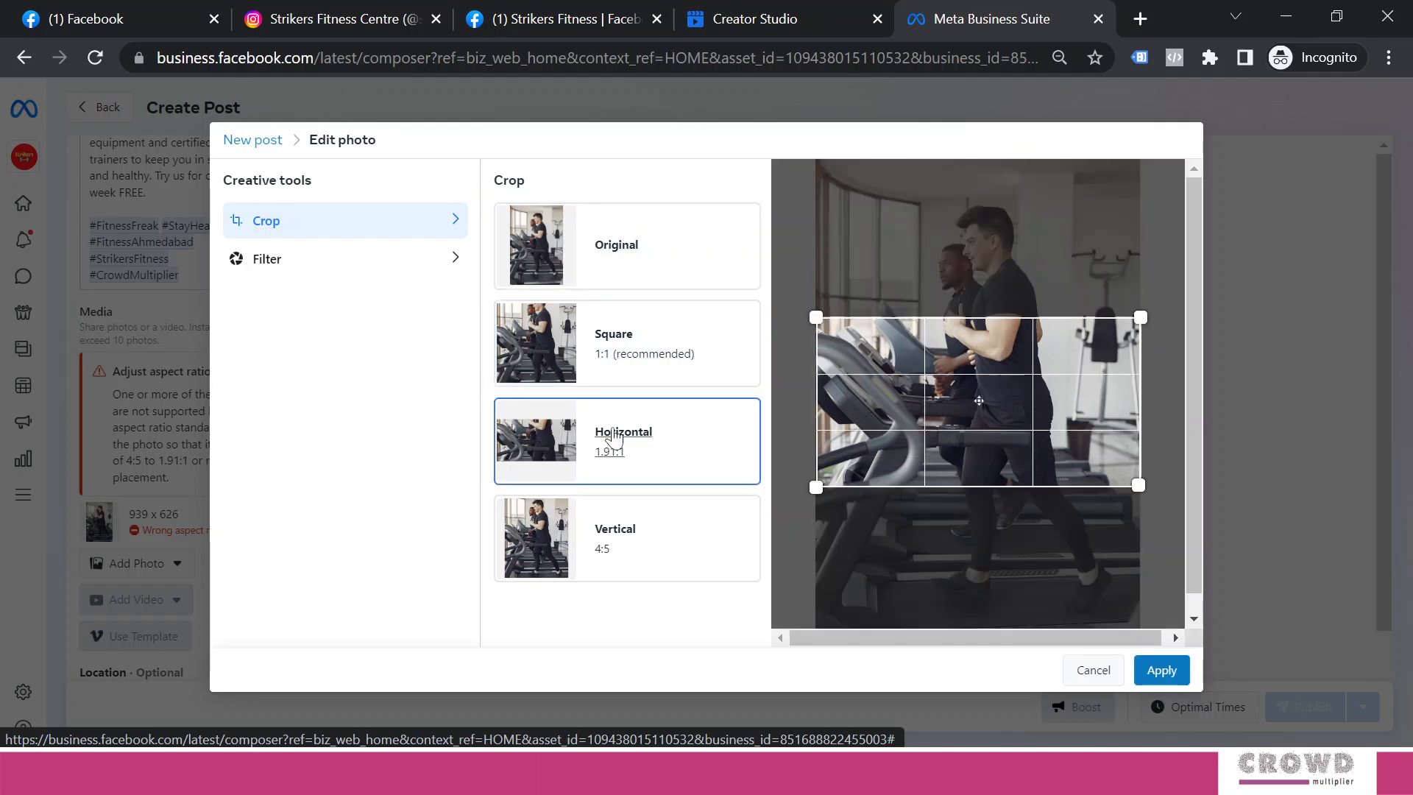
left_click(631, 527)
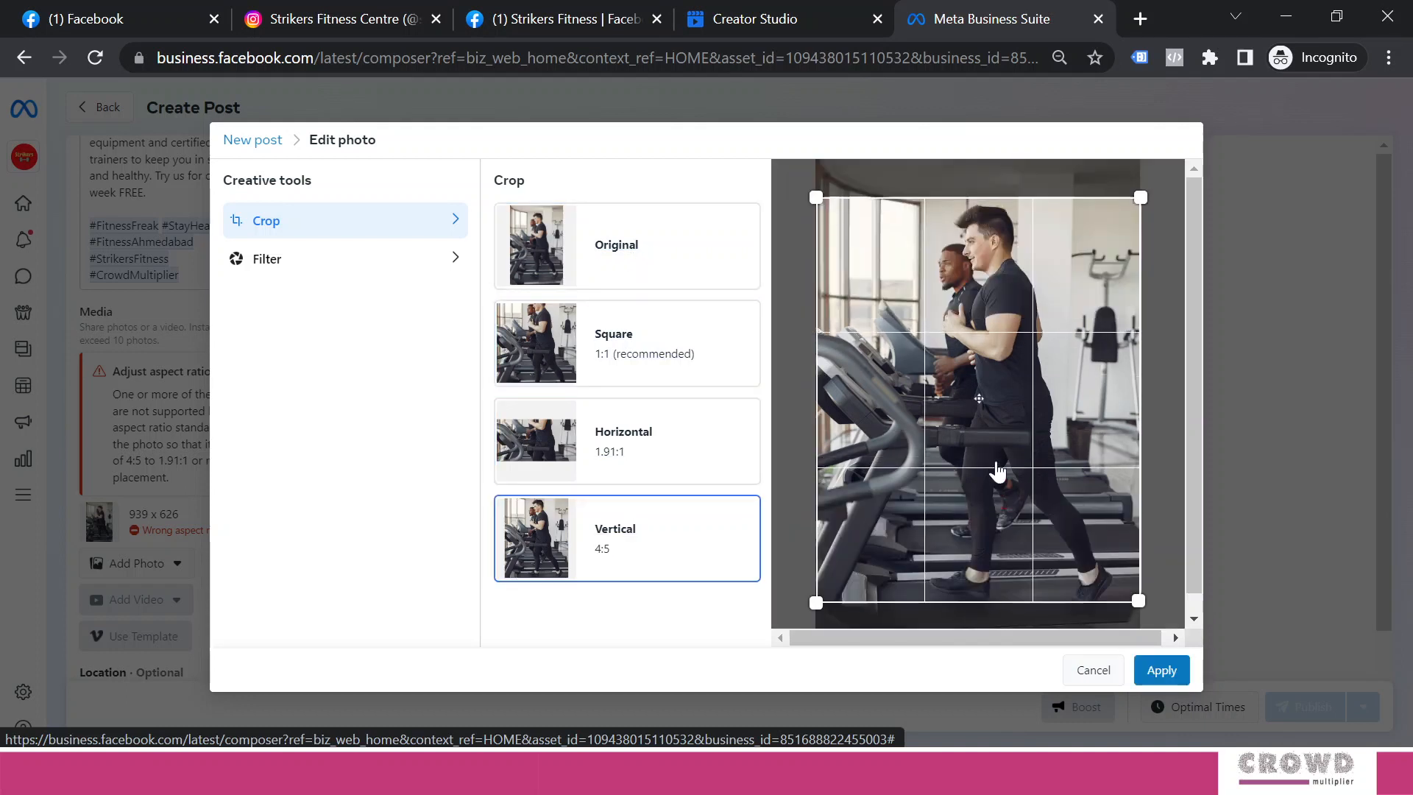
left_click_drag(997, 471, 997, 441)
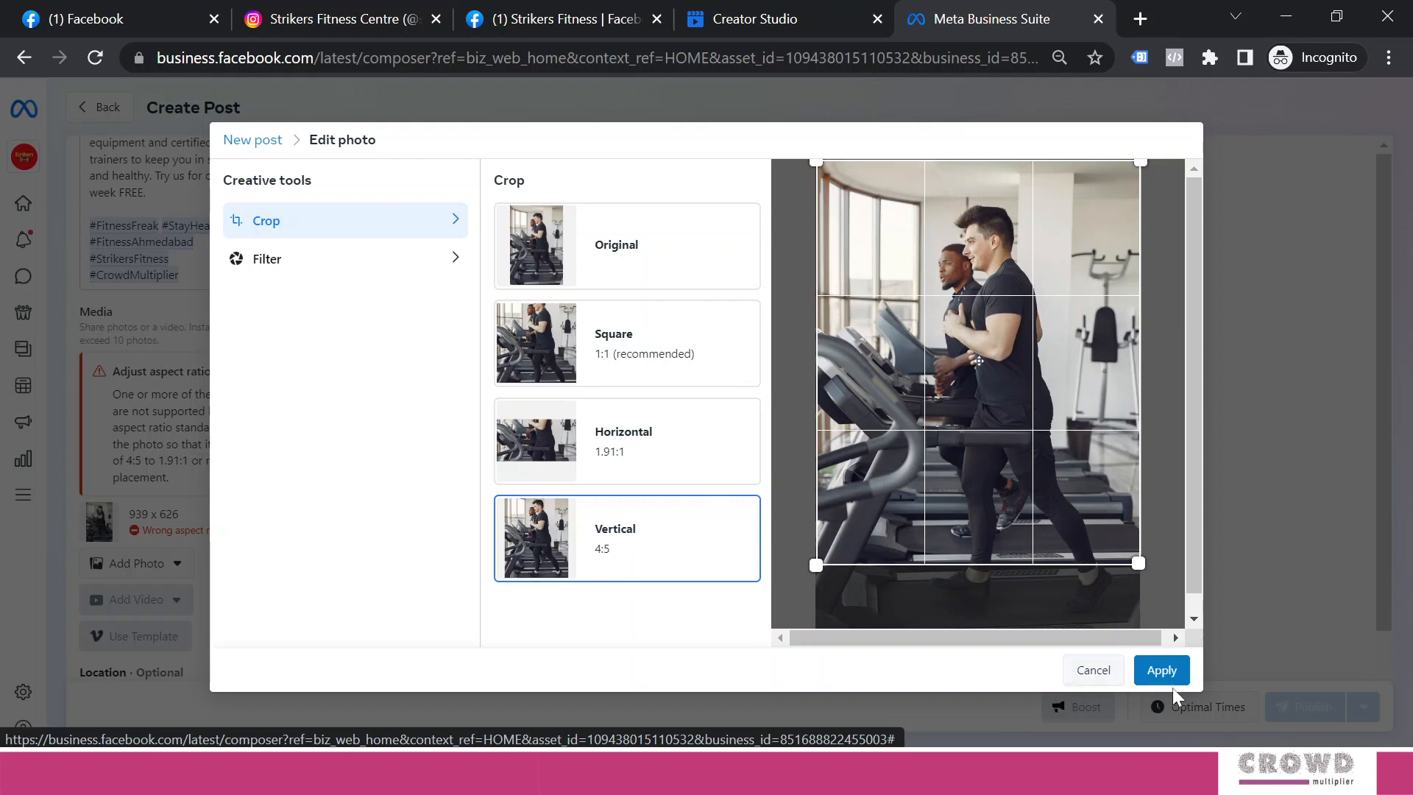
left_click(1163, 670)
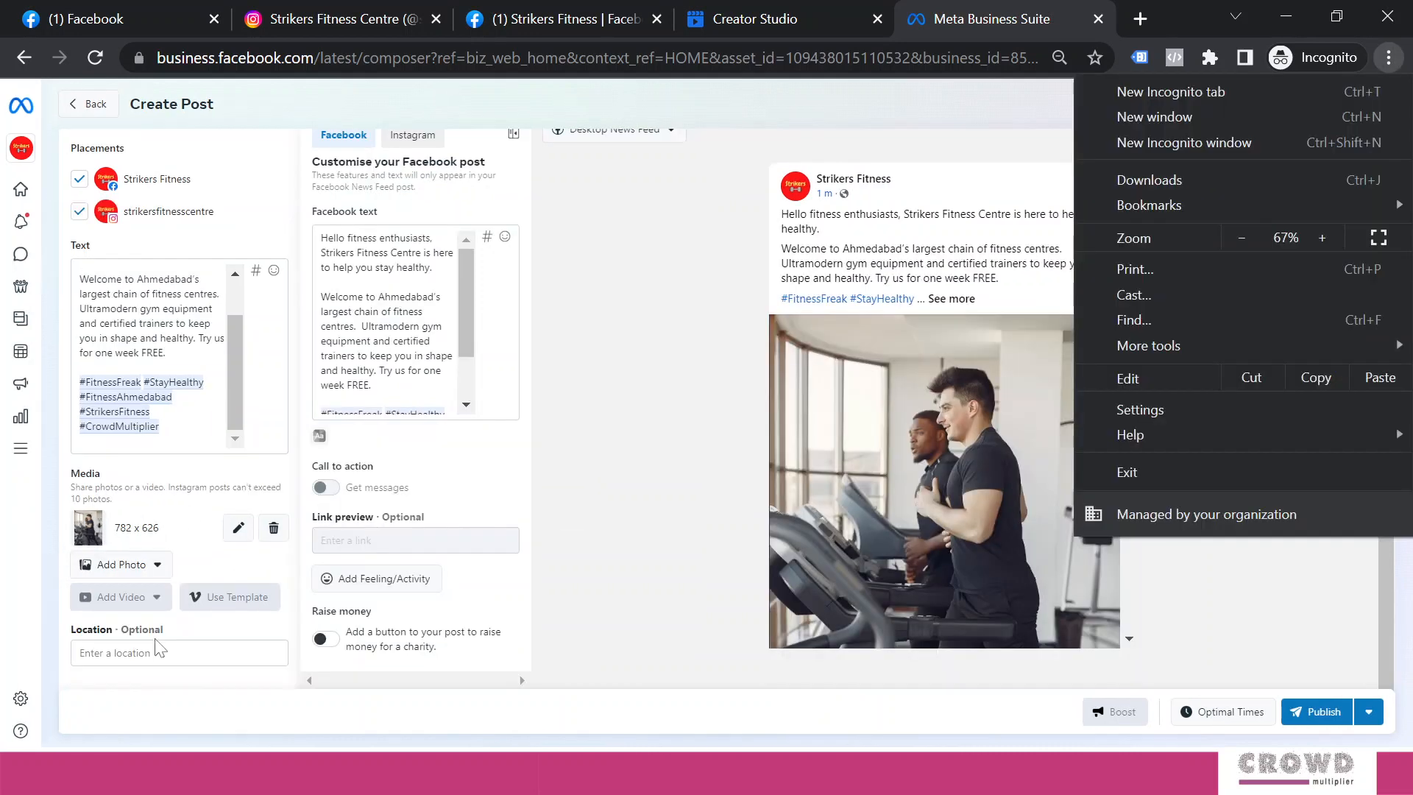
left_click(157, 646)
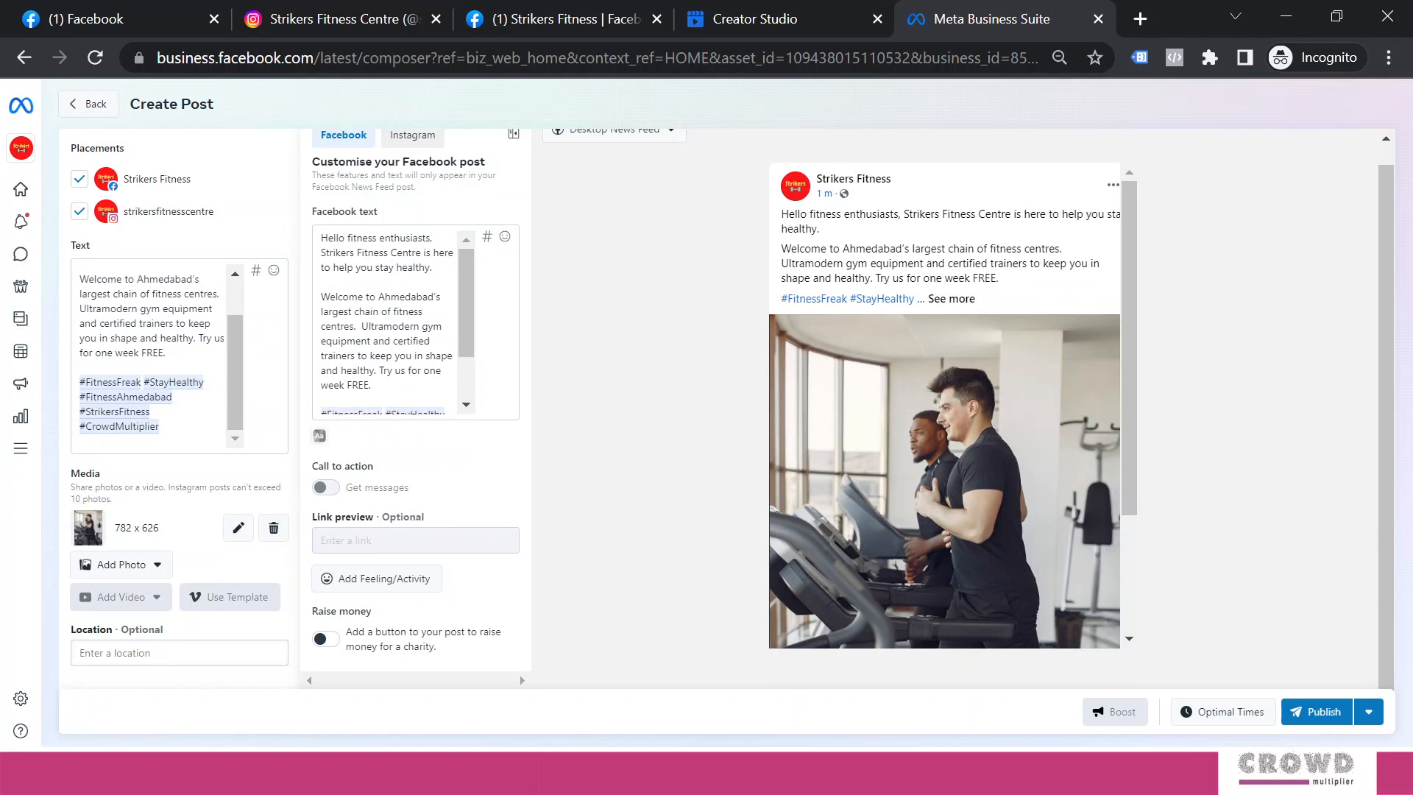
left_click(158, 649)
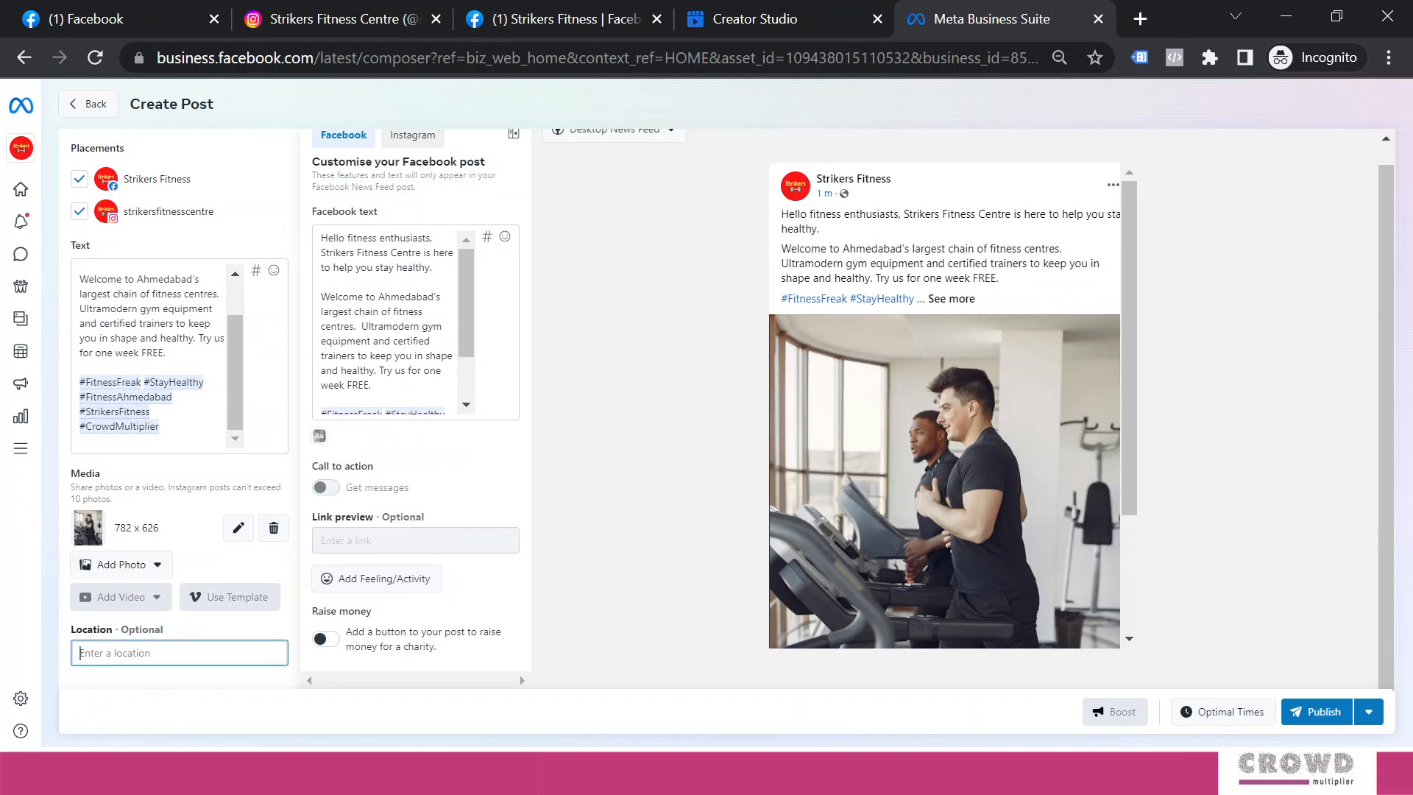
Search 'Ahmedaba' and choose Ahmedabad One as the post's location
type("Ahmedaba")
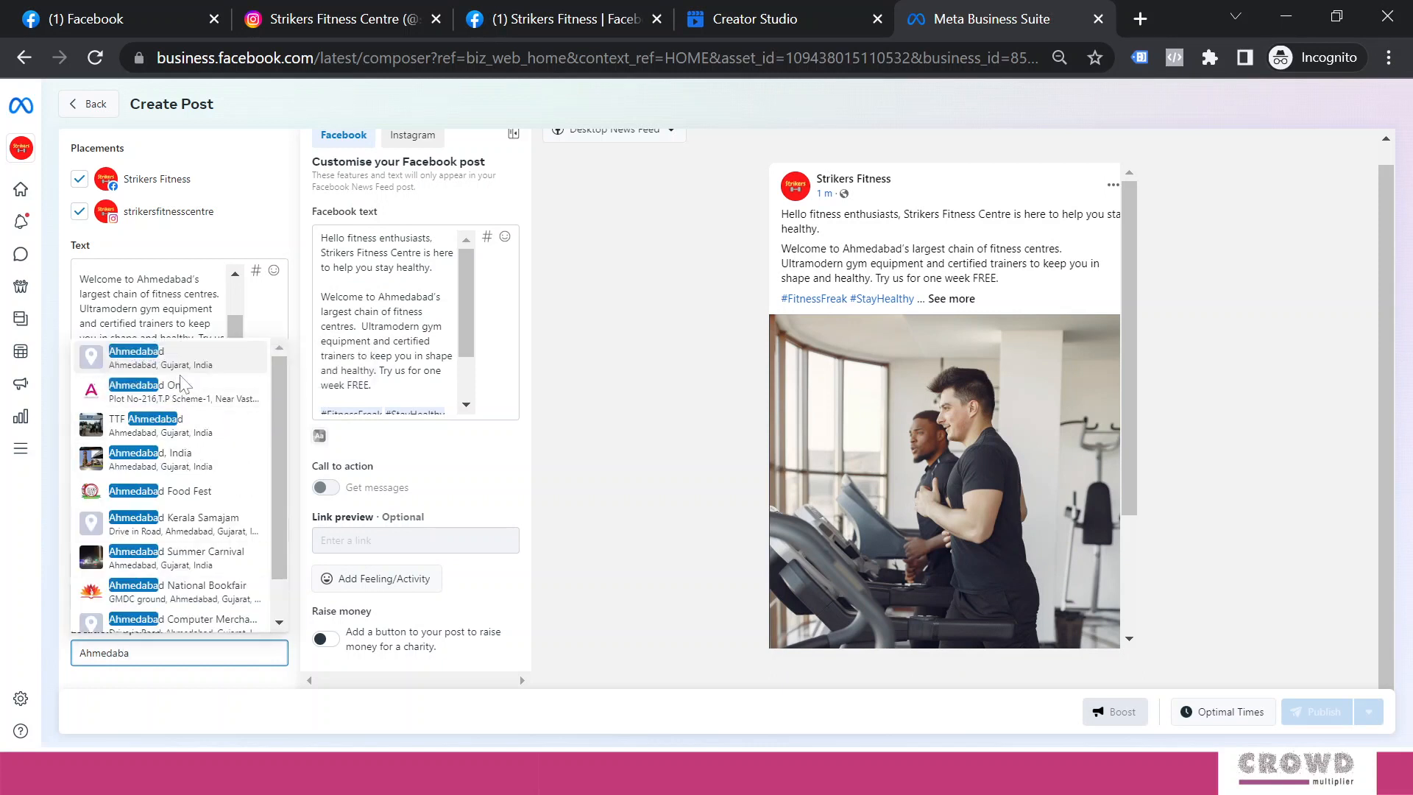
left_click(182, 400)
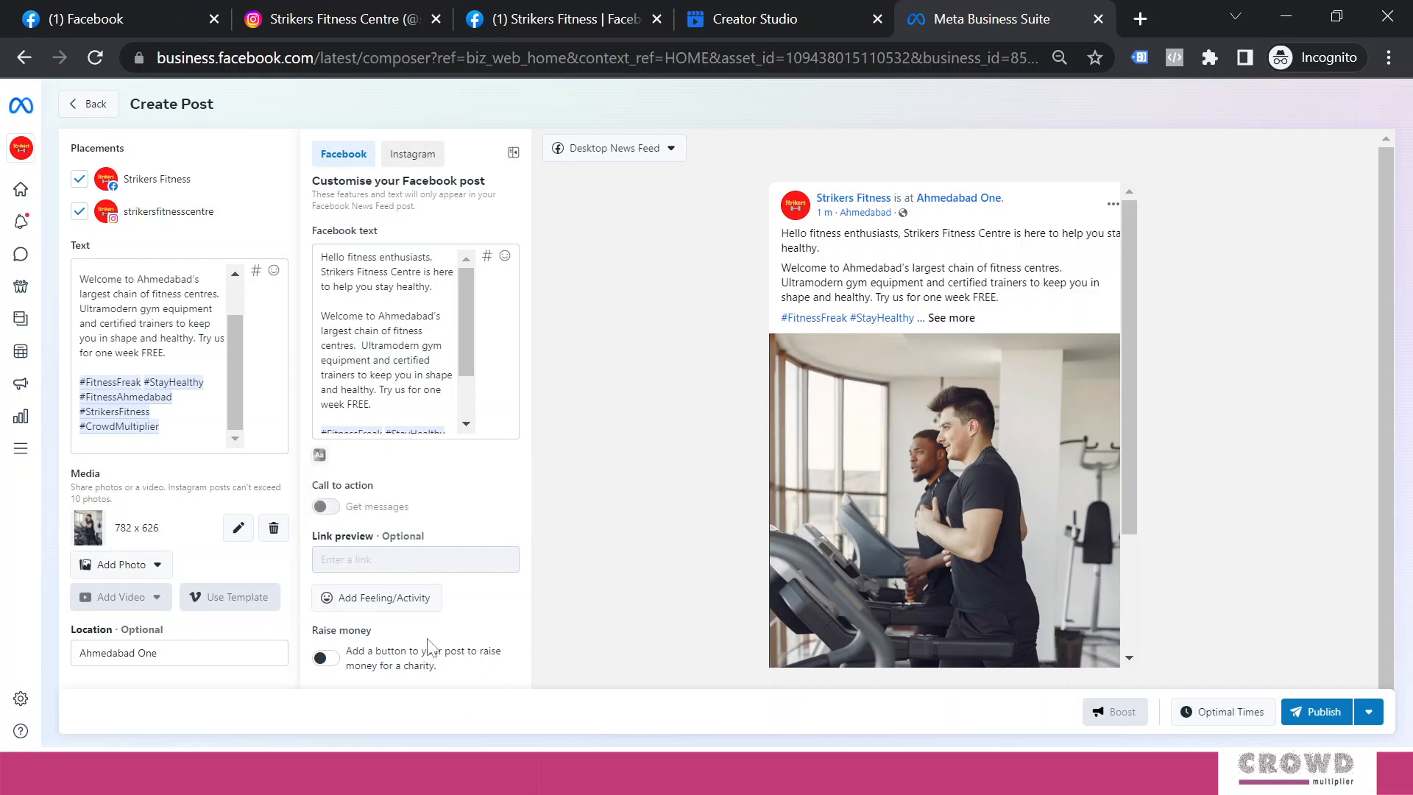
Add the feeling 'happy' to the Facebook version of the post
left_click(362, 603)
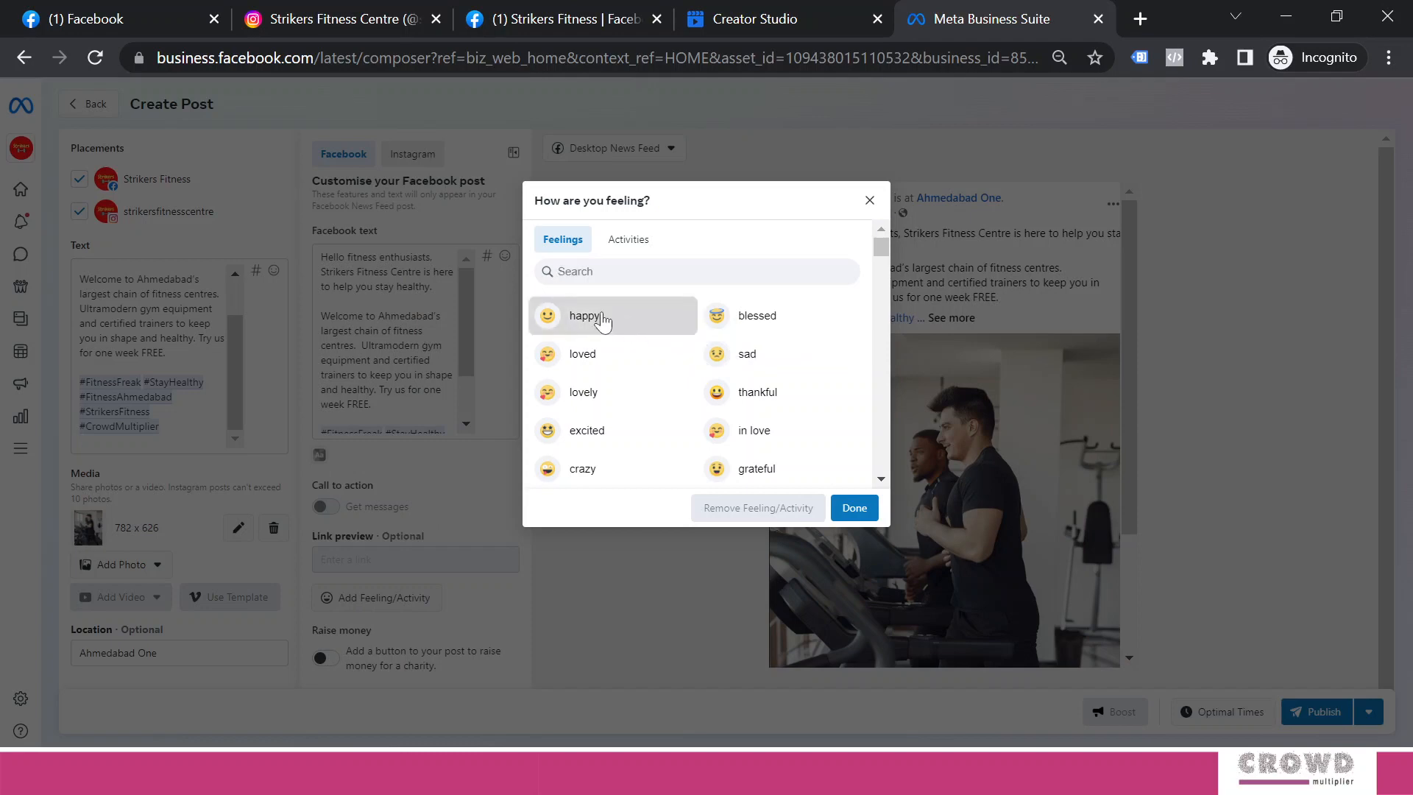
left_click(603, 319)
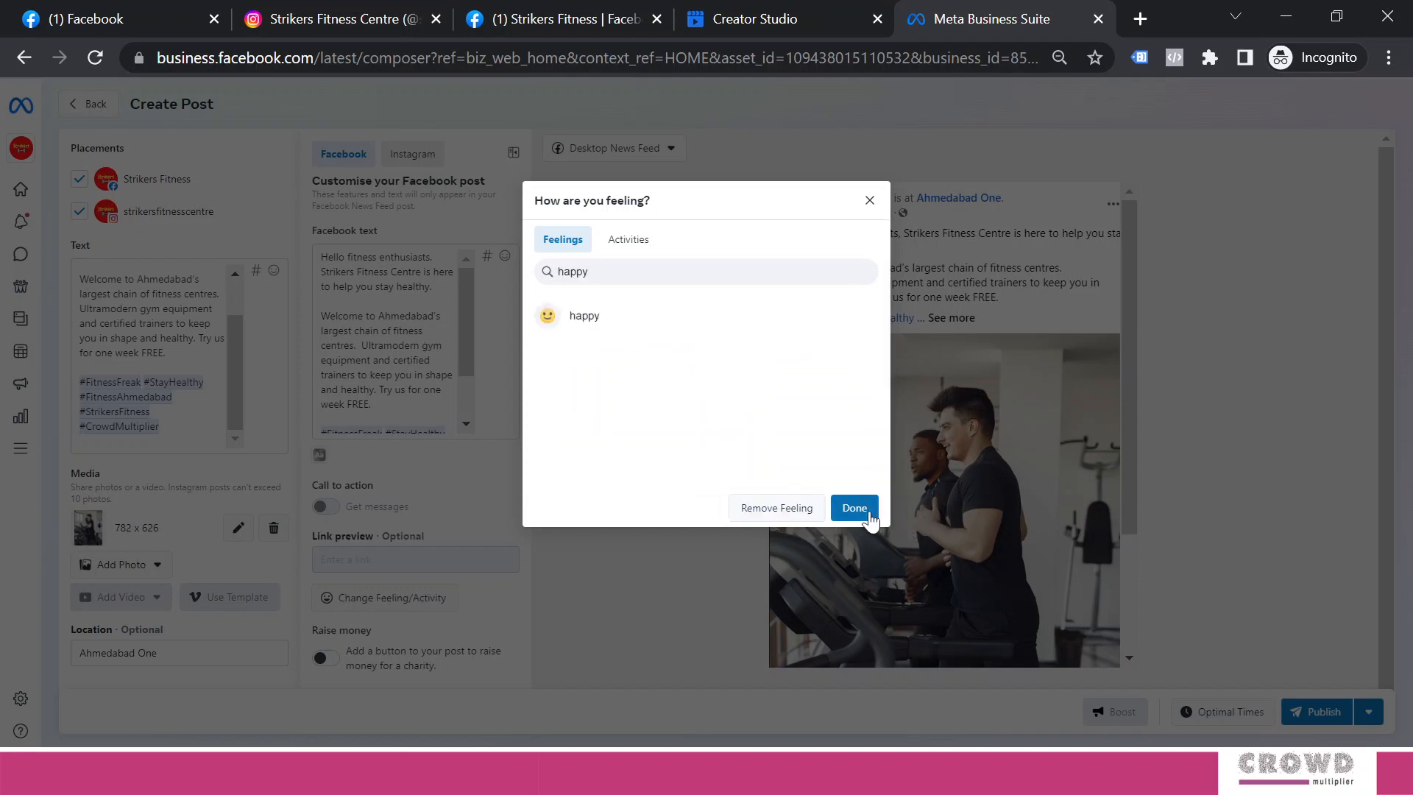
left_click(868, 514)
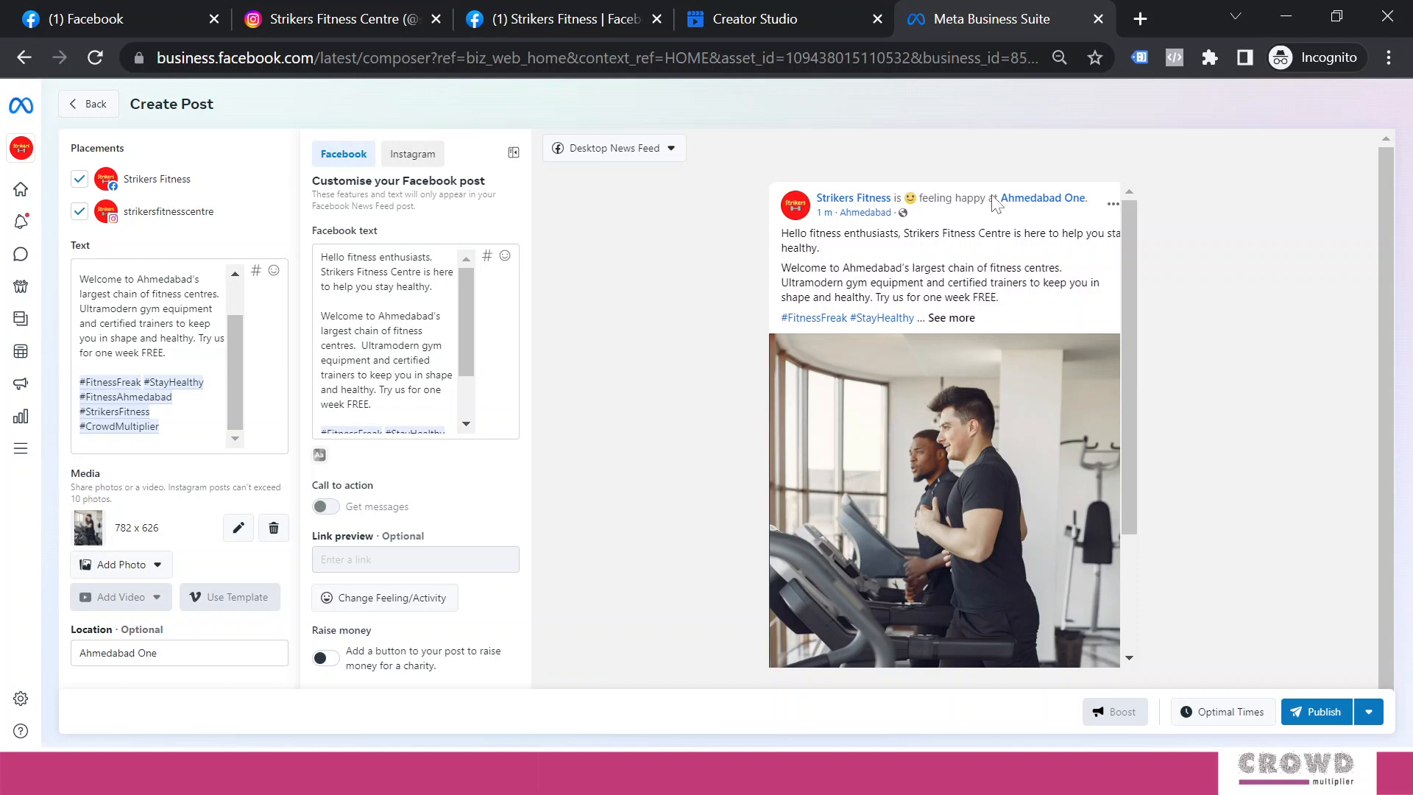
Preview the Facebook post as Mobile News Feed, then view the Instagram treadmill-photo version
left_click(422, 167)
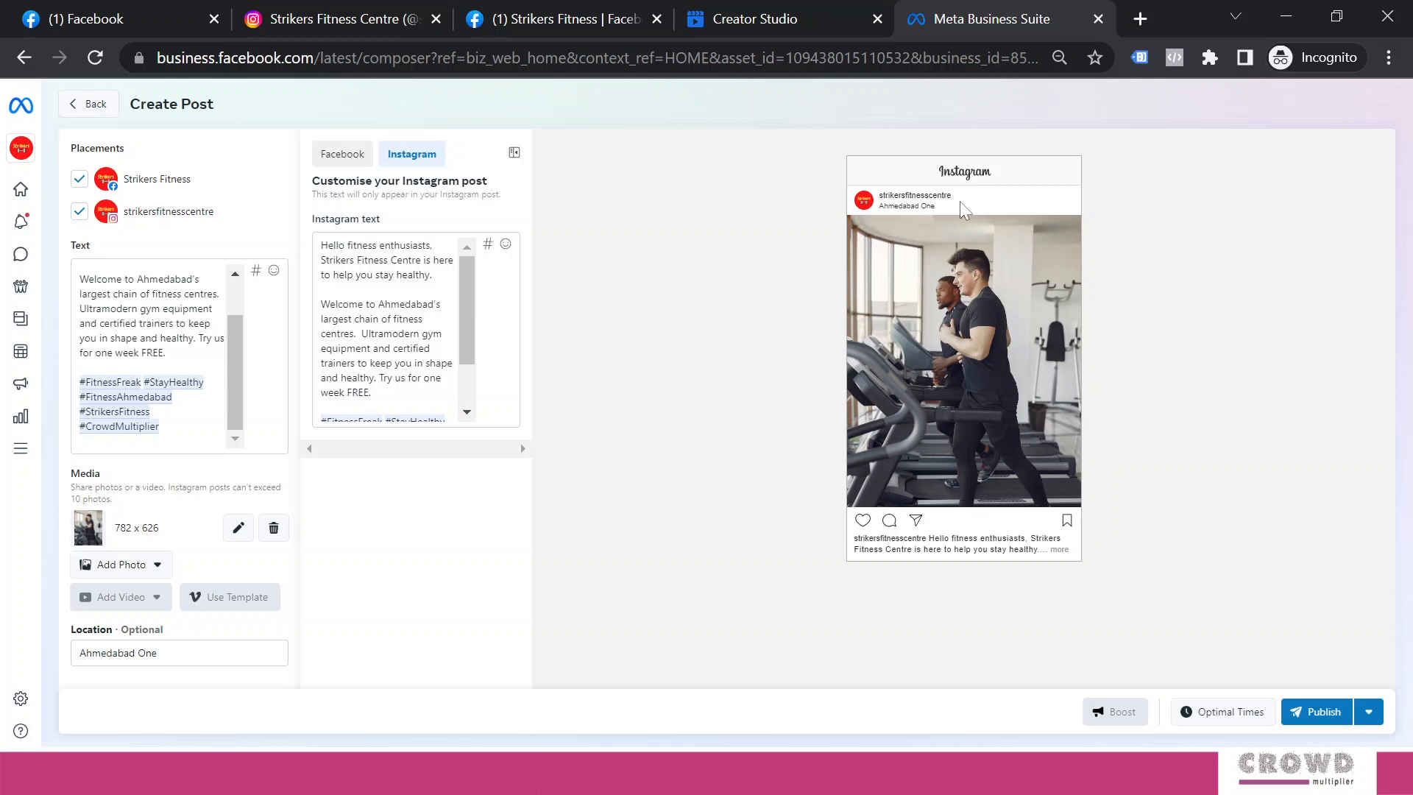
left_click(343, 154)
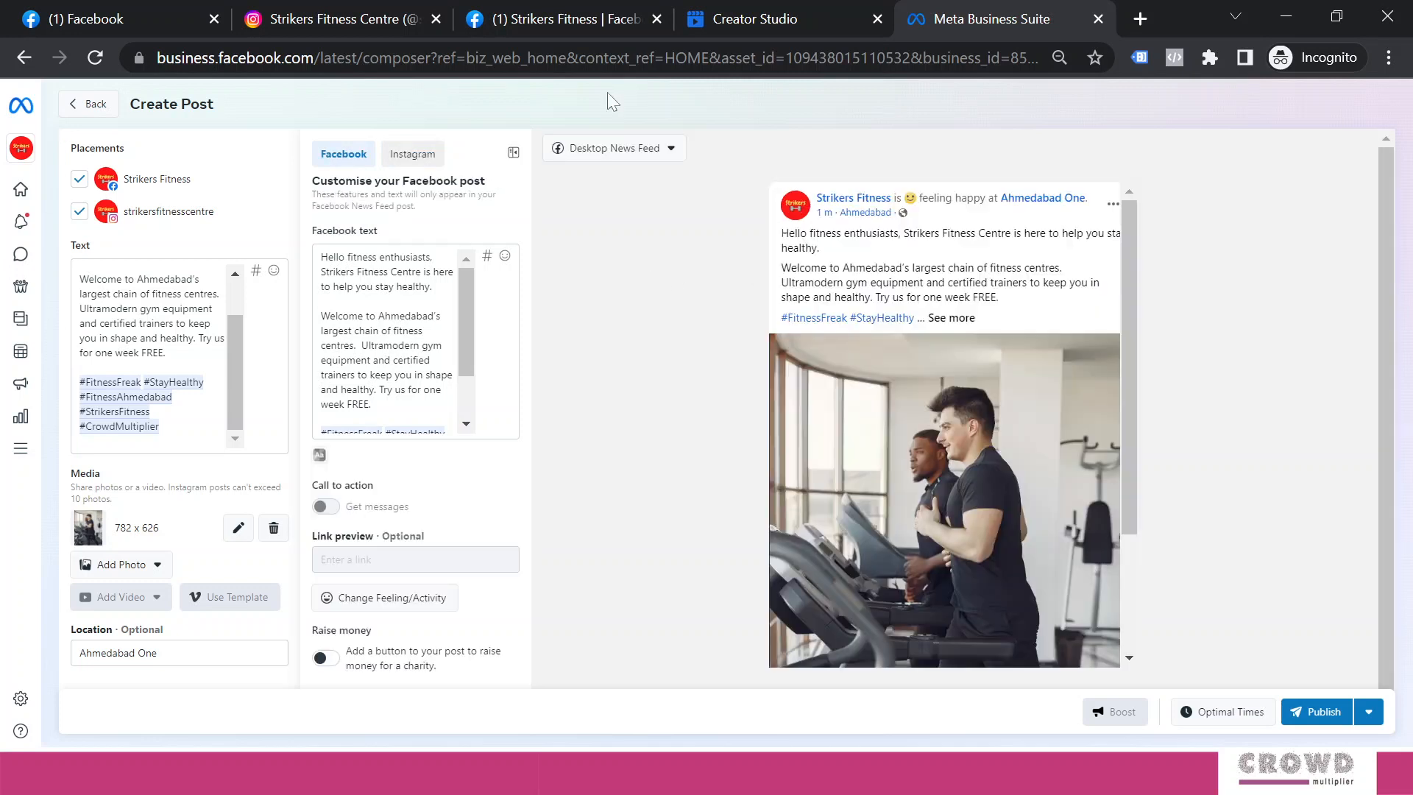
left_click(670, 150)
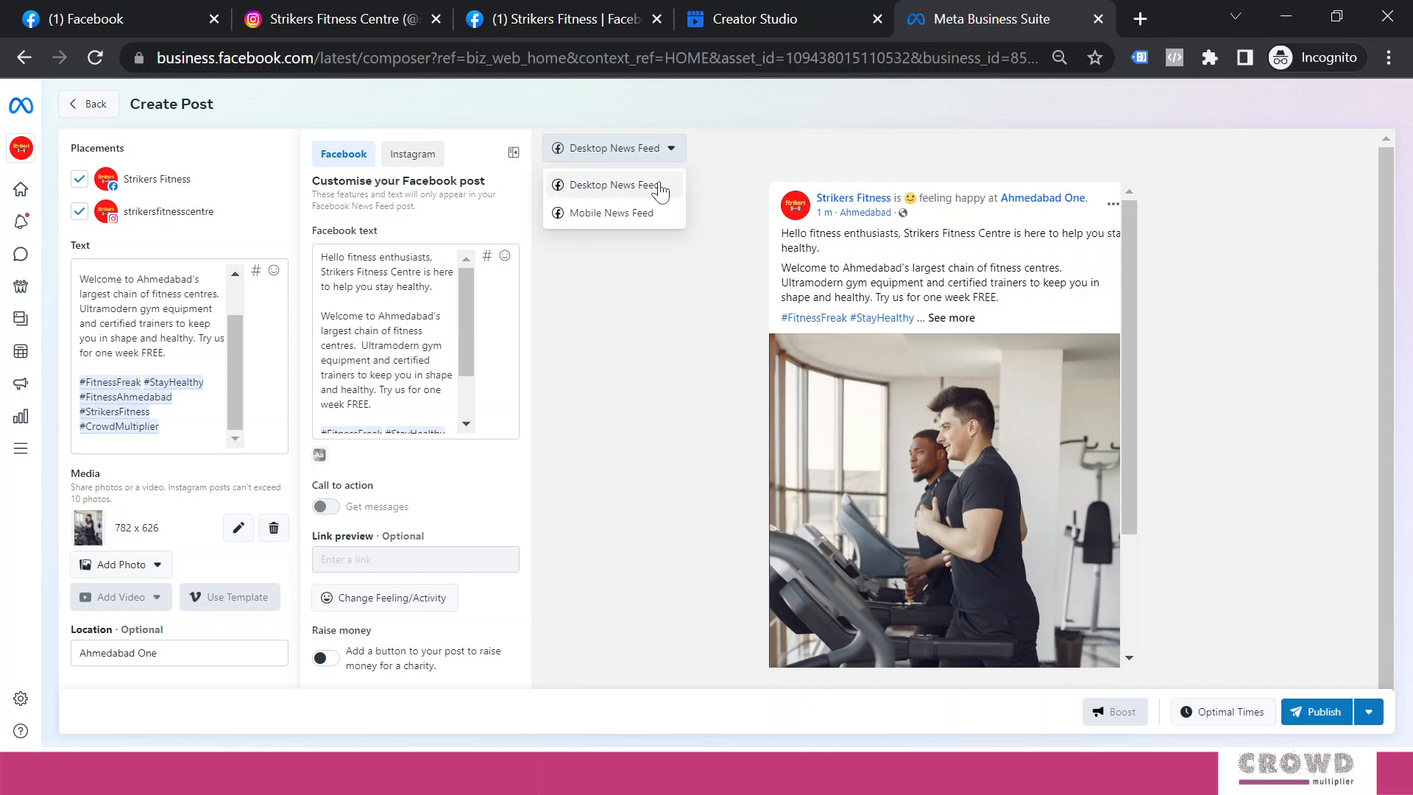
left_click(626, 215)
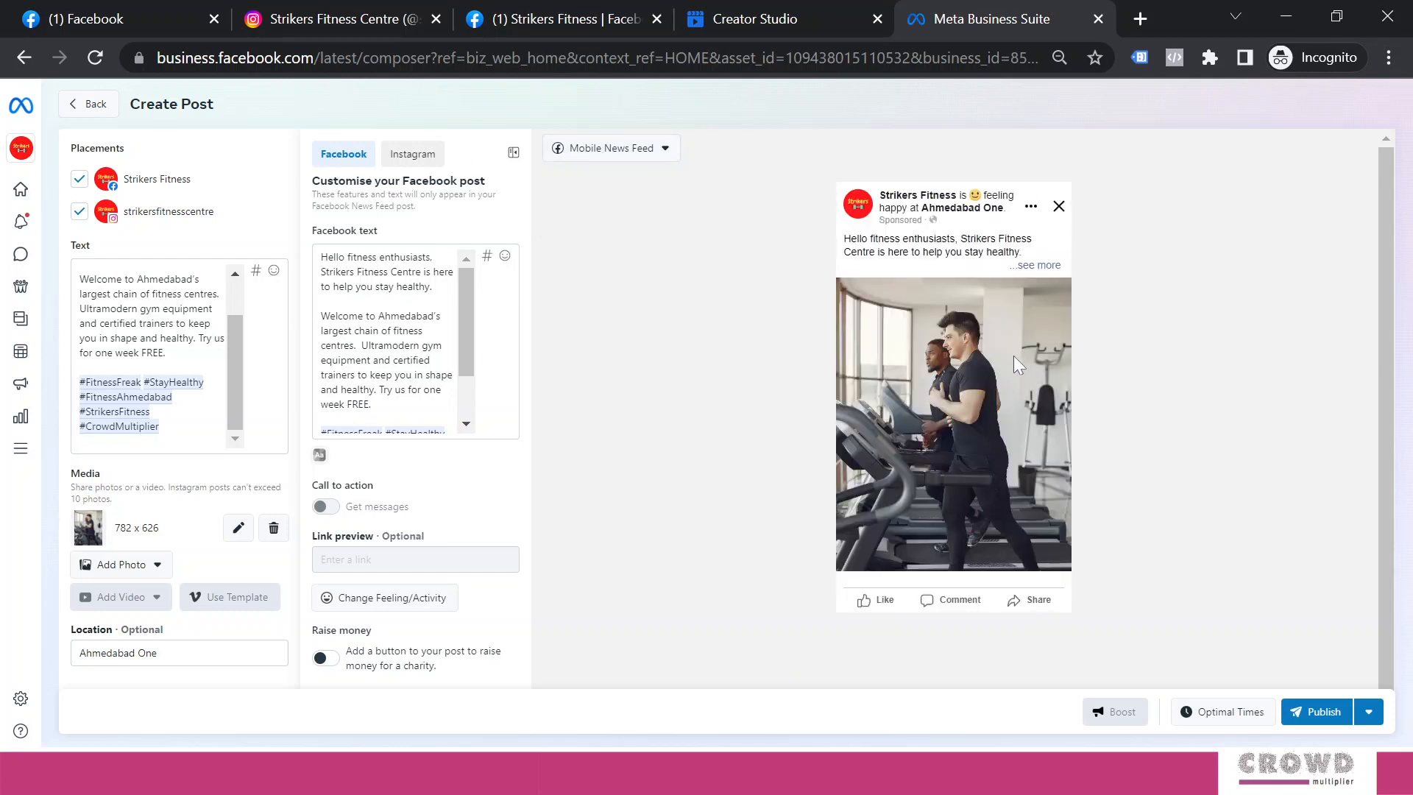
left_click(428, 158)
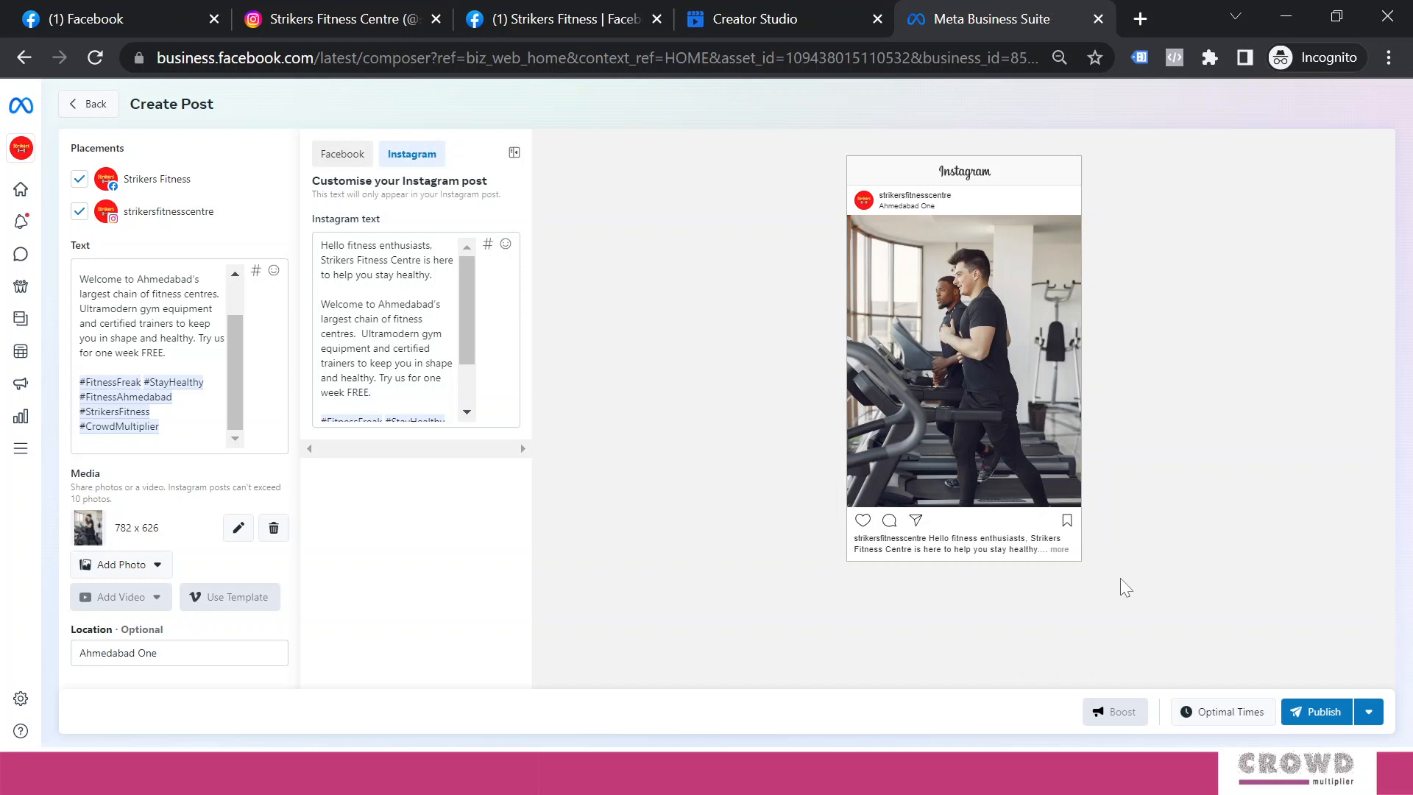
Publish the treadmill post and locate its 20:32 Facebook and Instagram entries under Thurs 2
left_click(1314, 712)
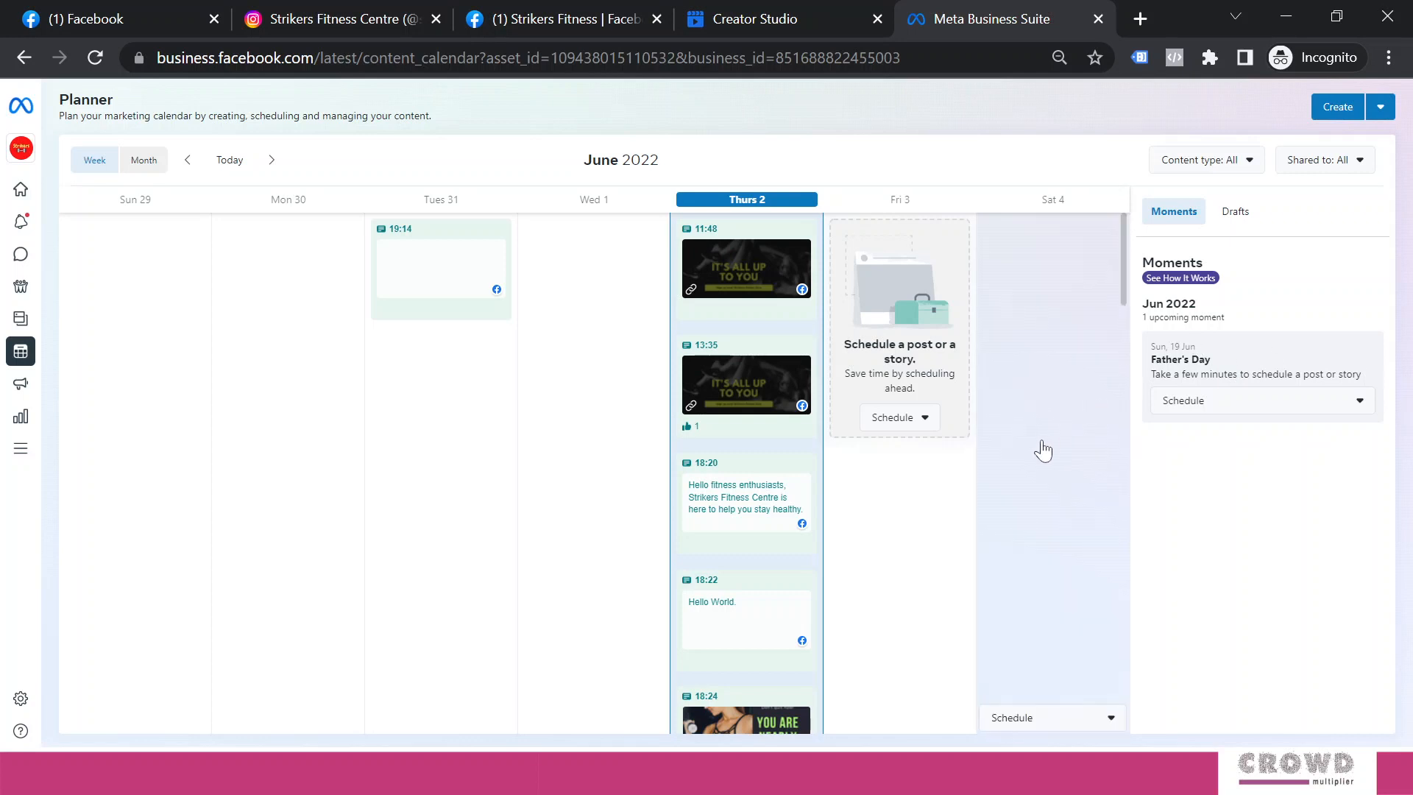
left_click_drag(1123, 294, 1206, 738)
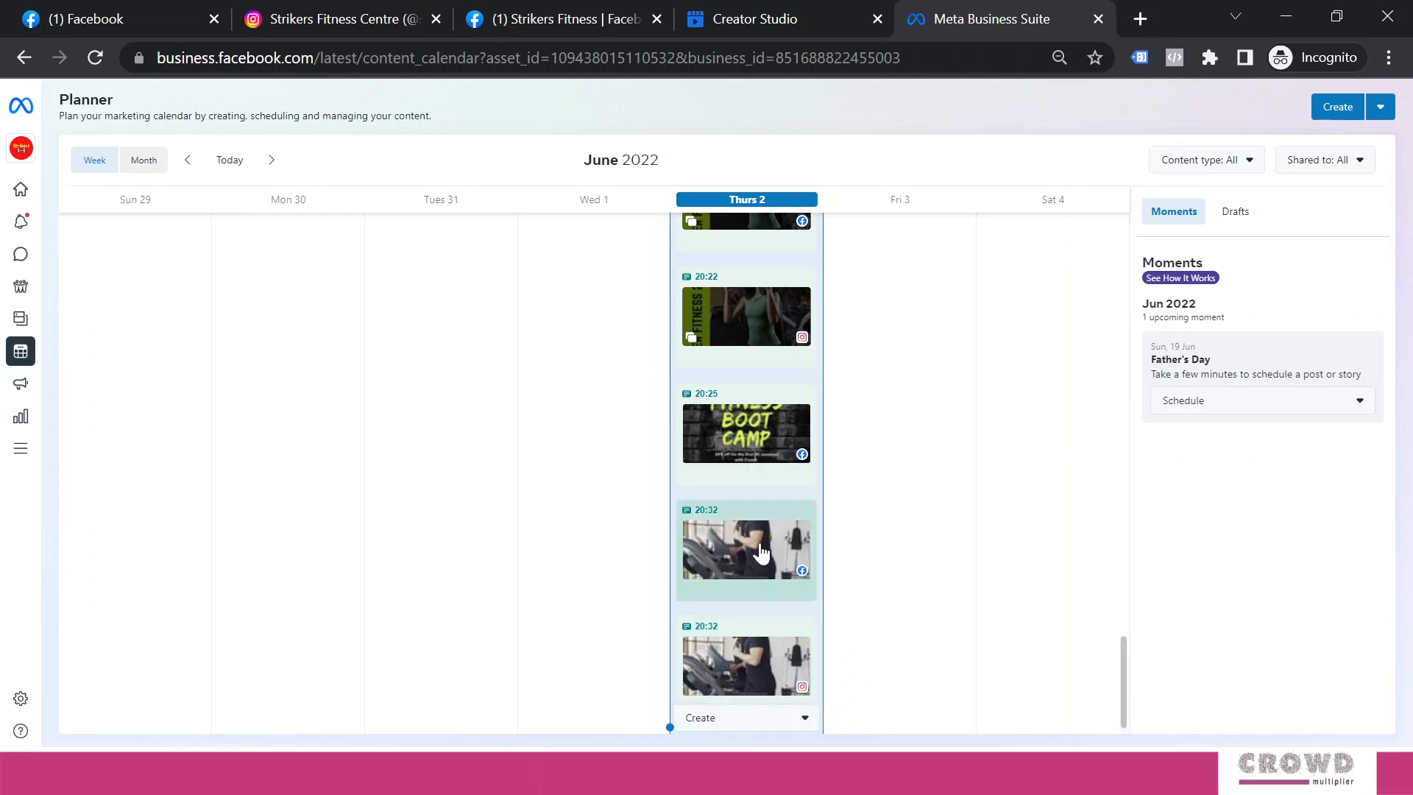
mouse_move(765, 555)
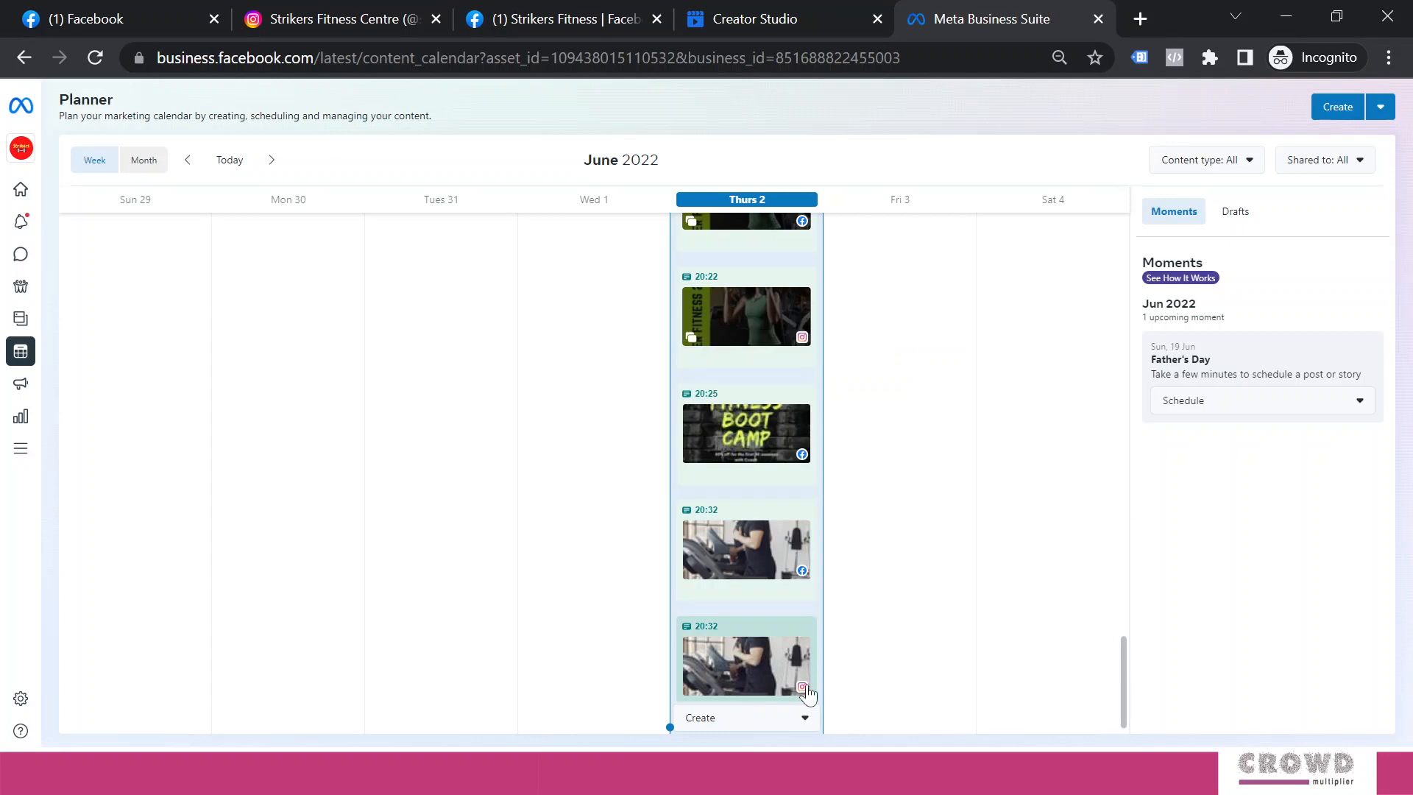
mouse_move(805, 690)
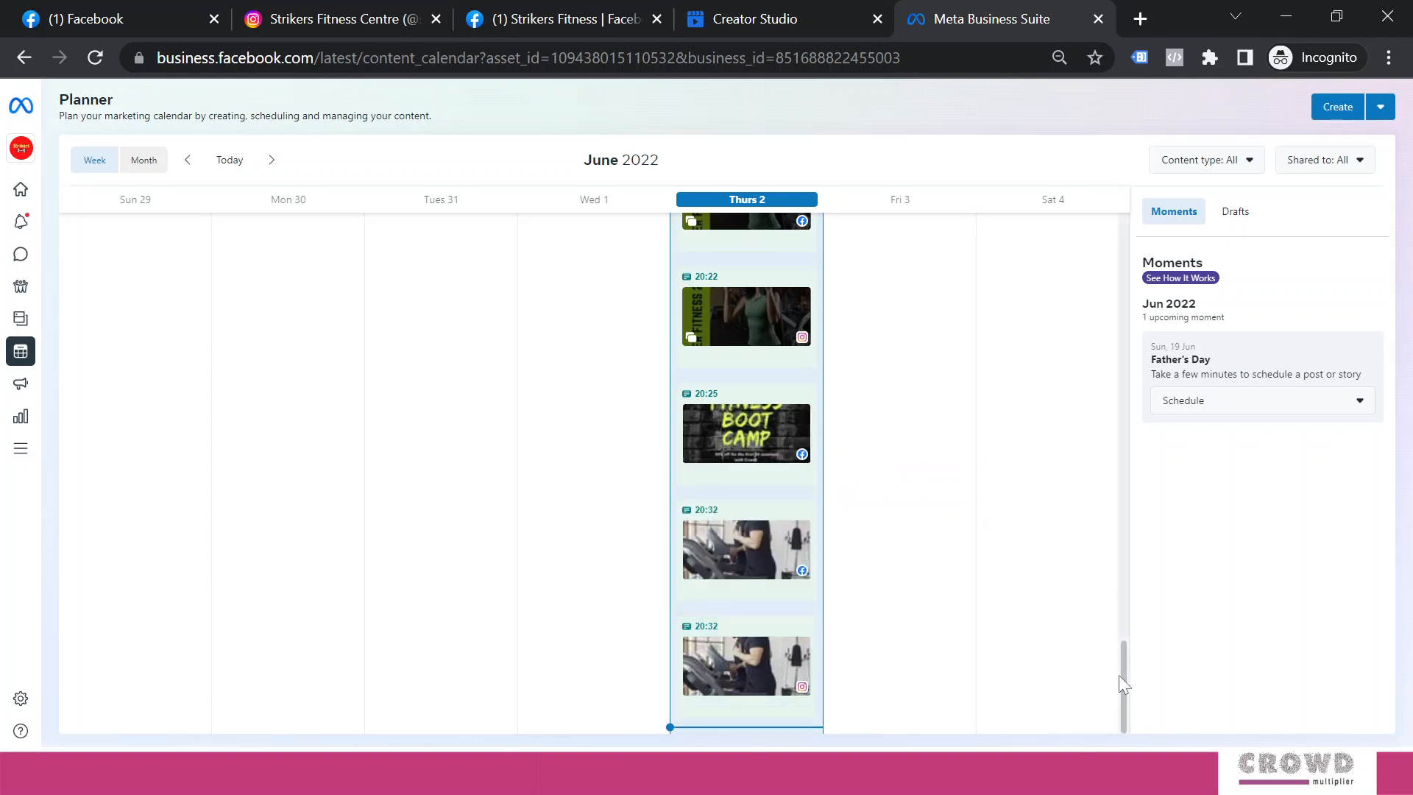
left_click_drag(1126, 683, 1091, 233)
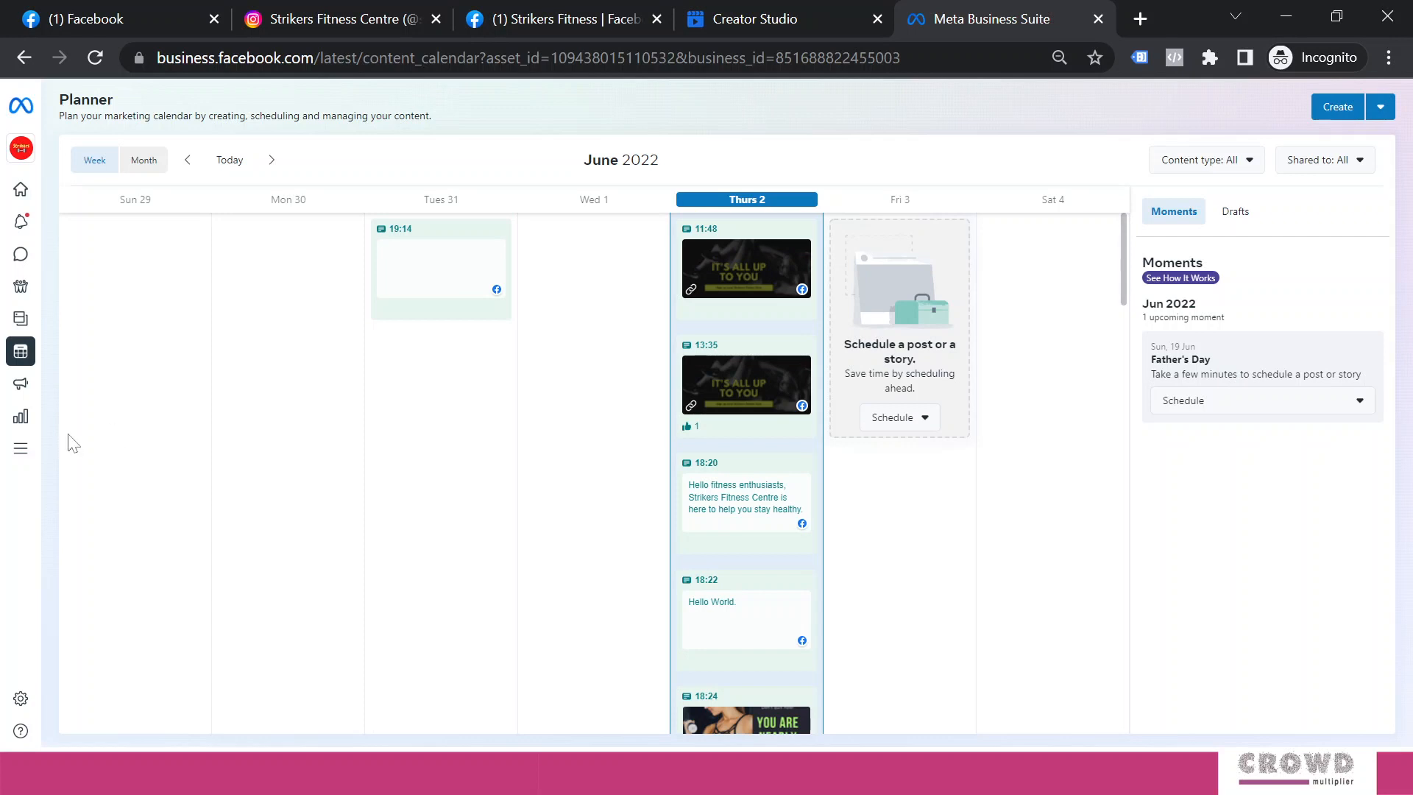
Scroll to Recent posts on the Business Suite home, then return to Creator Studio
left_click(21, 193)
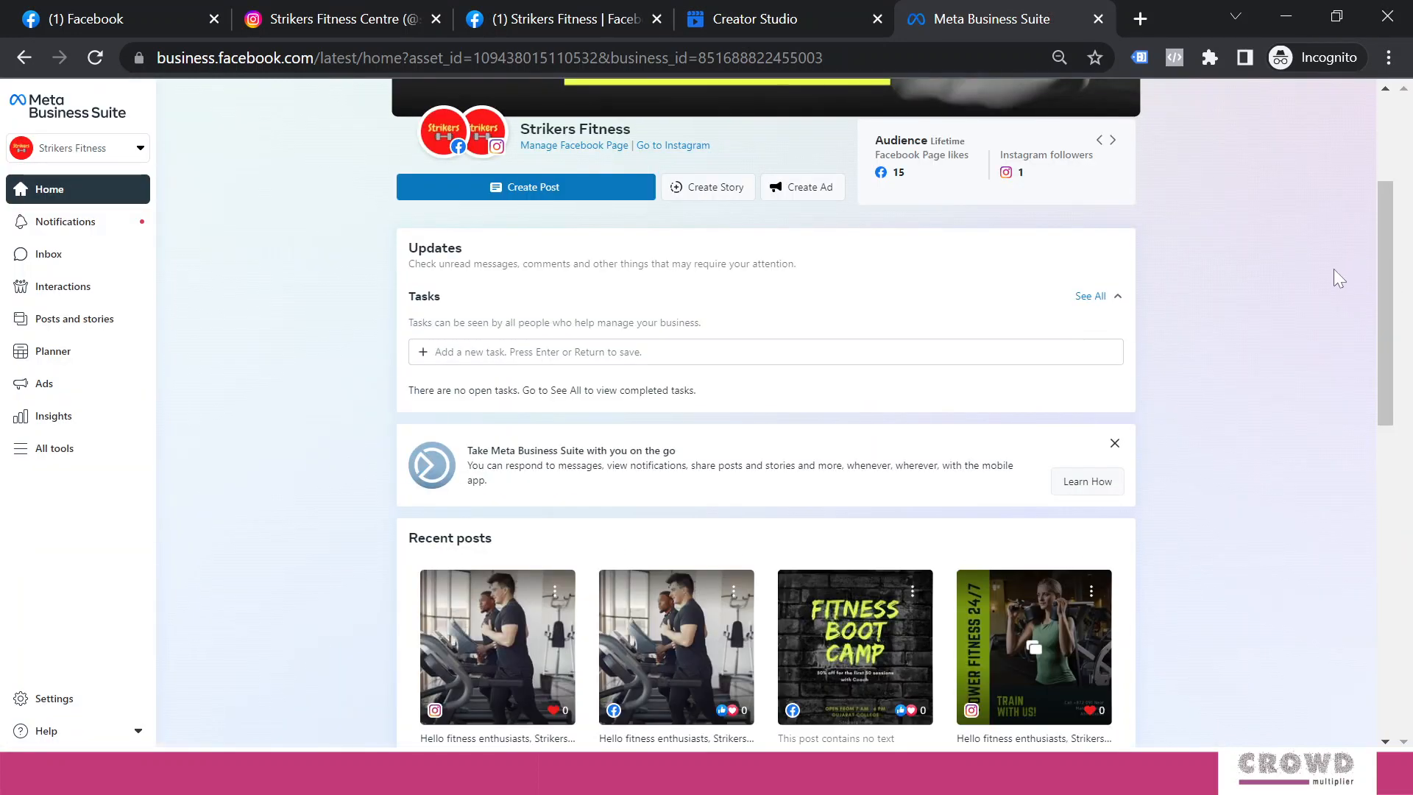
left_click_drag(1384, 264, 1394, 364)
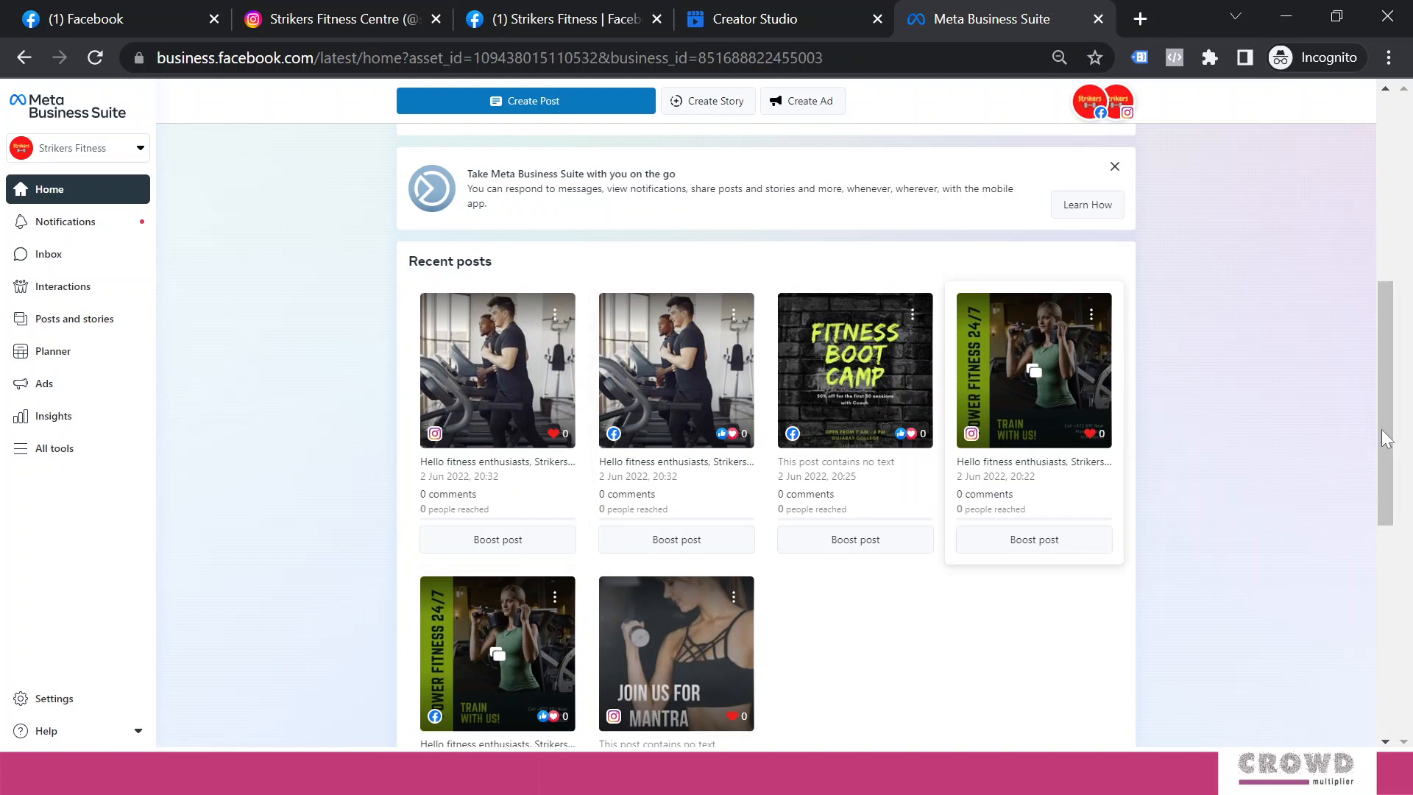
left_click_drag(1388, 440, 1390, 460)
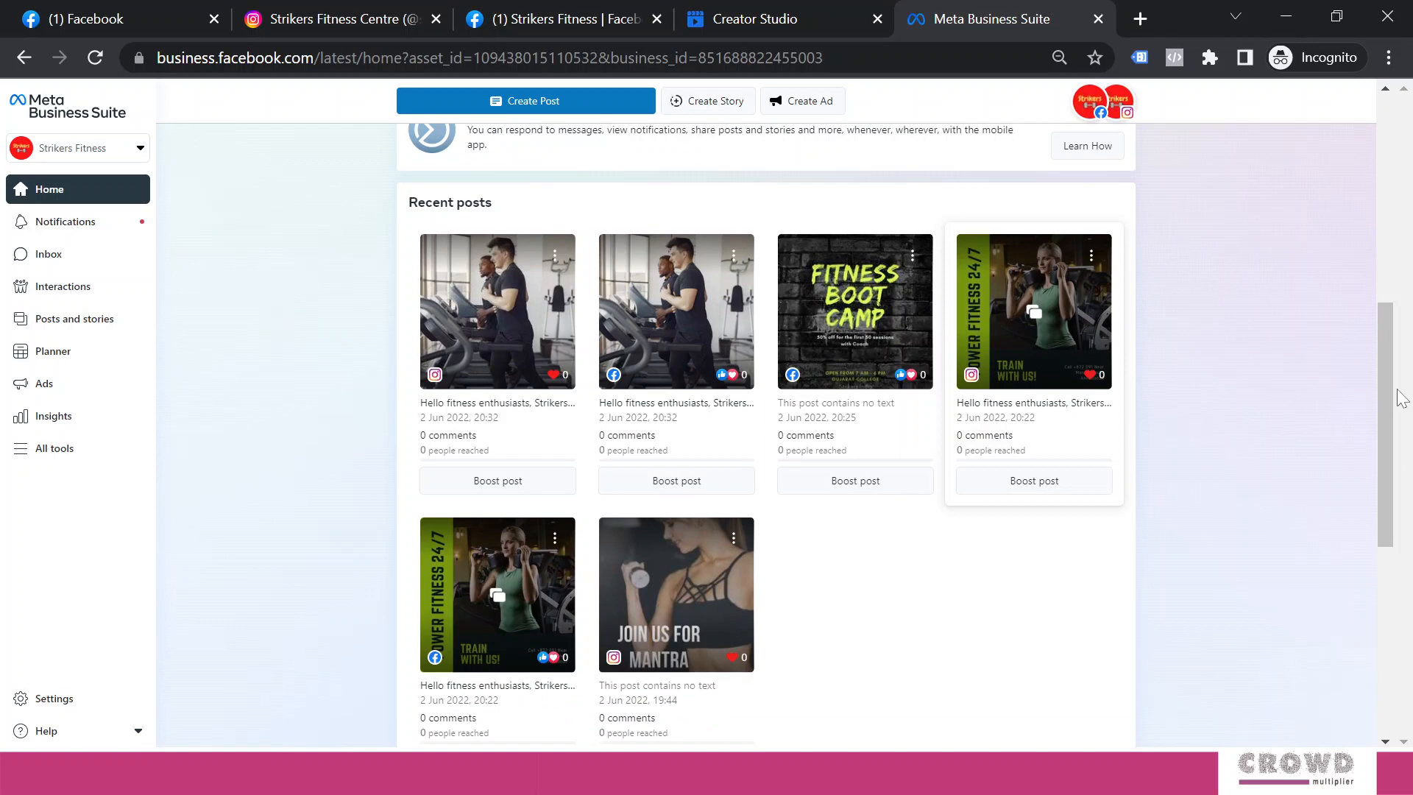
left_click_drag(1390, 447, 1368, 175)
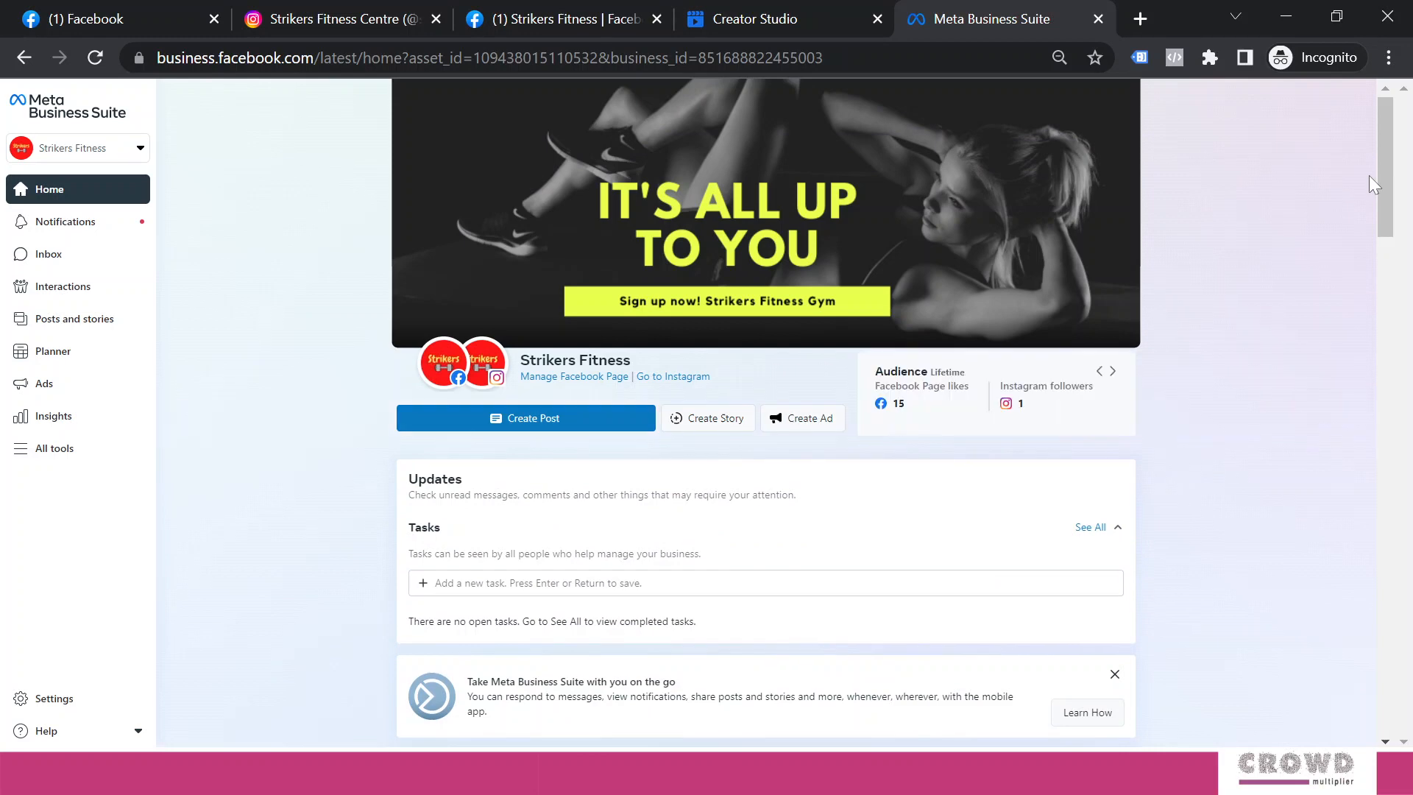
left_click(800, 20)
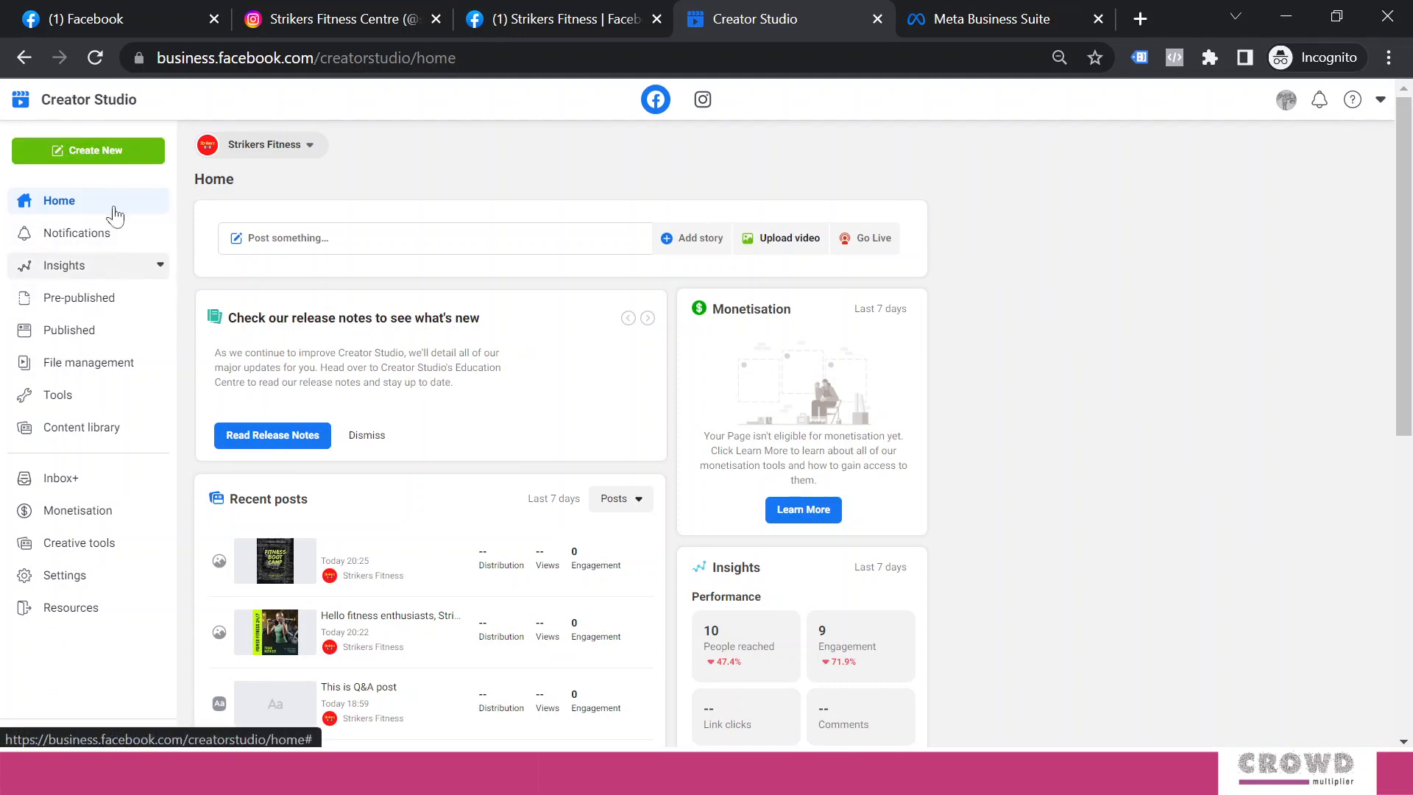
Choose Add Story under Create New and pick the Strikers Fitness Page as the story's Page
left_click(113, 154)
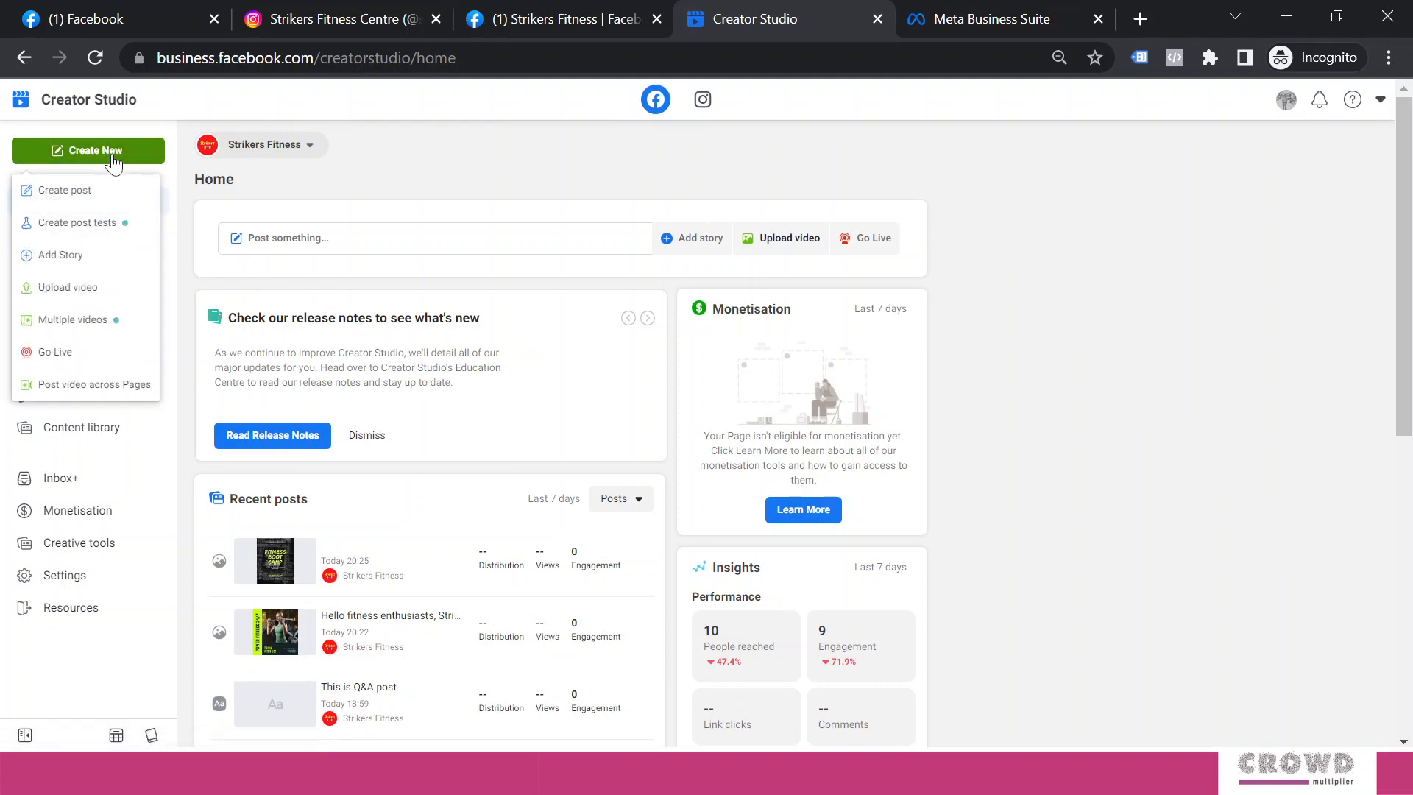
left_click(61, 257)
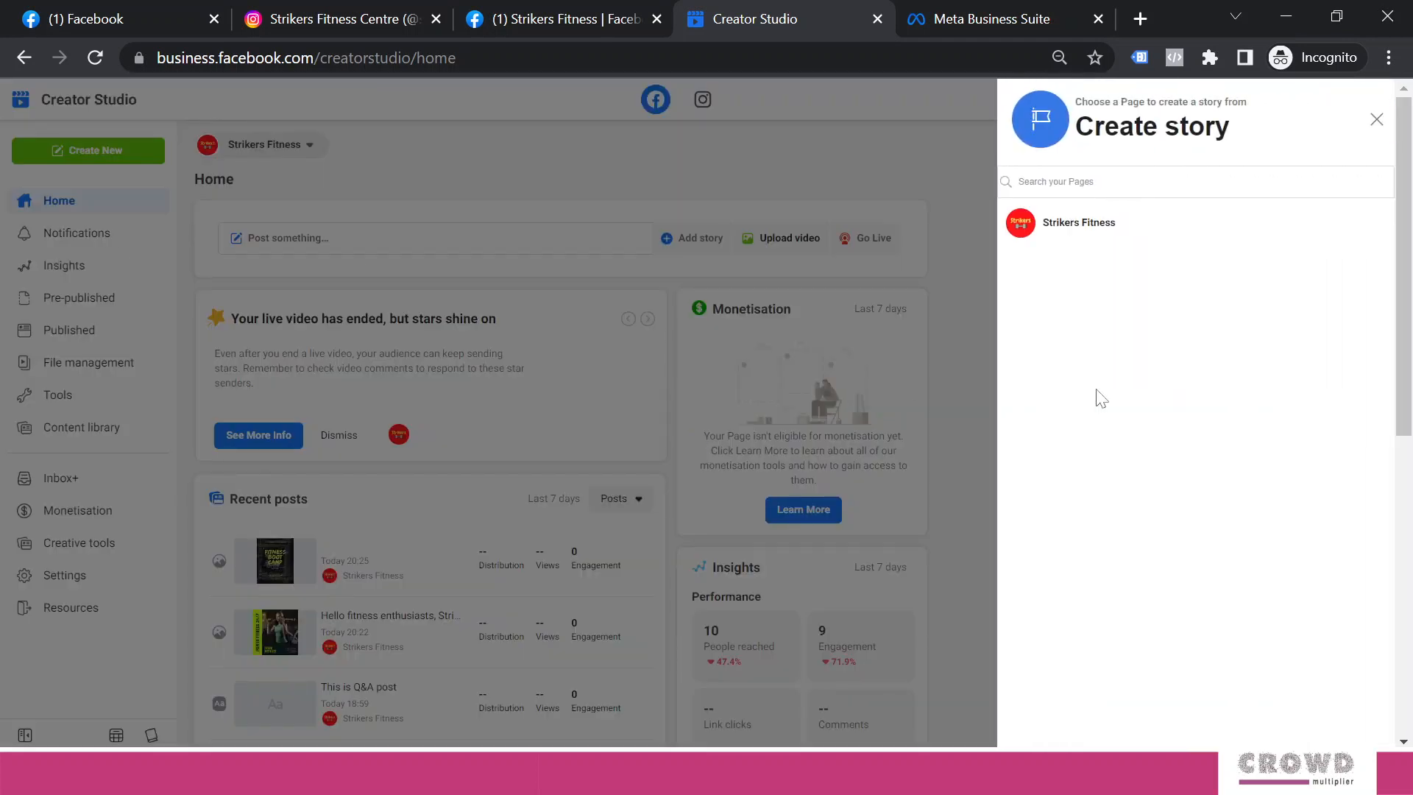
left_click(1067, 228)
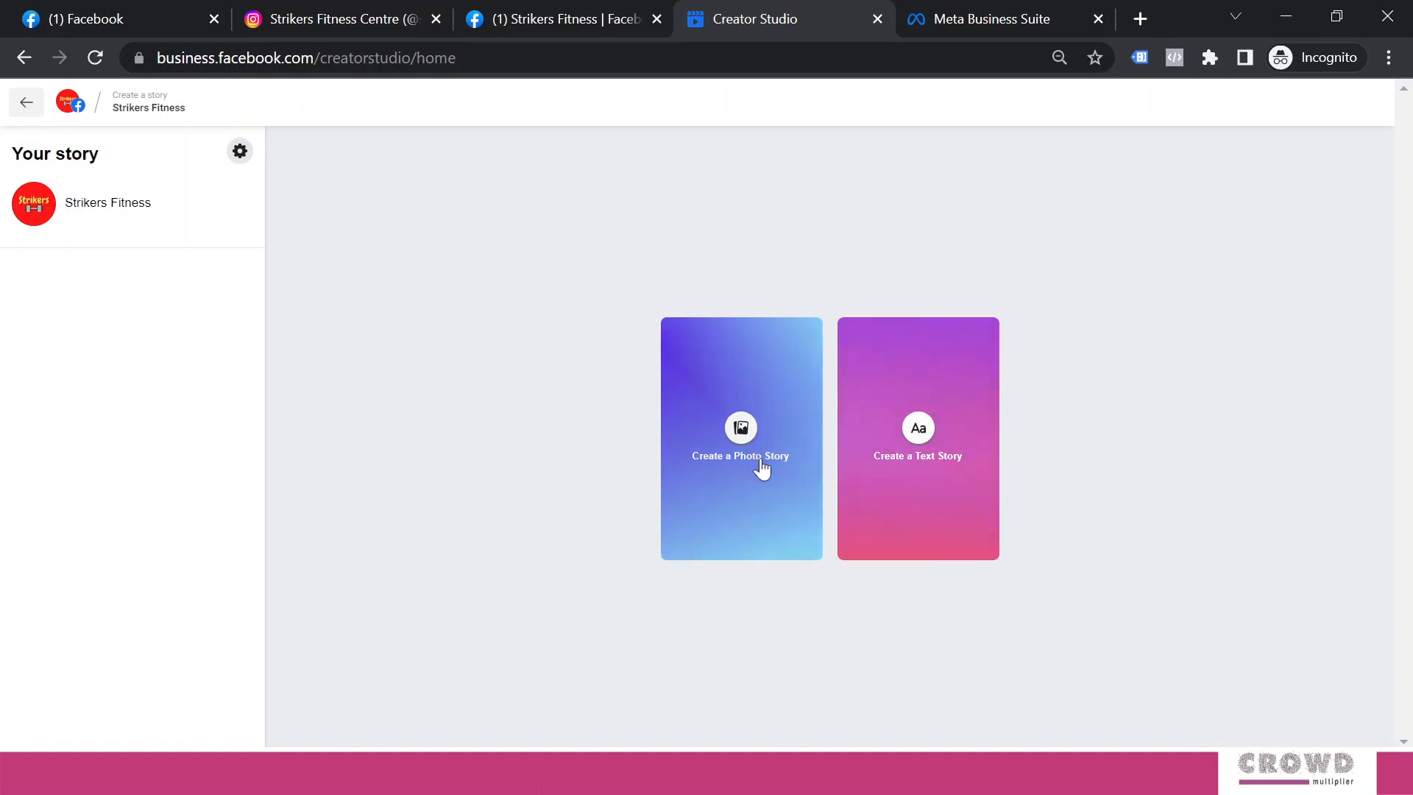
Start a text story reading 'Hello how are you today?'
left_click(948, 466)
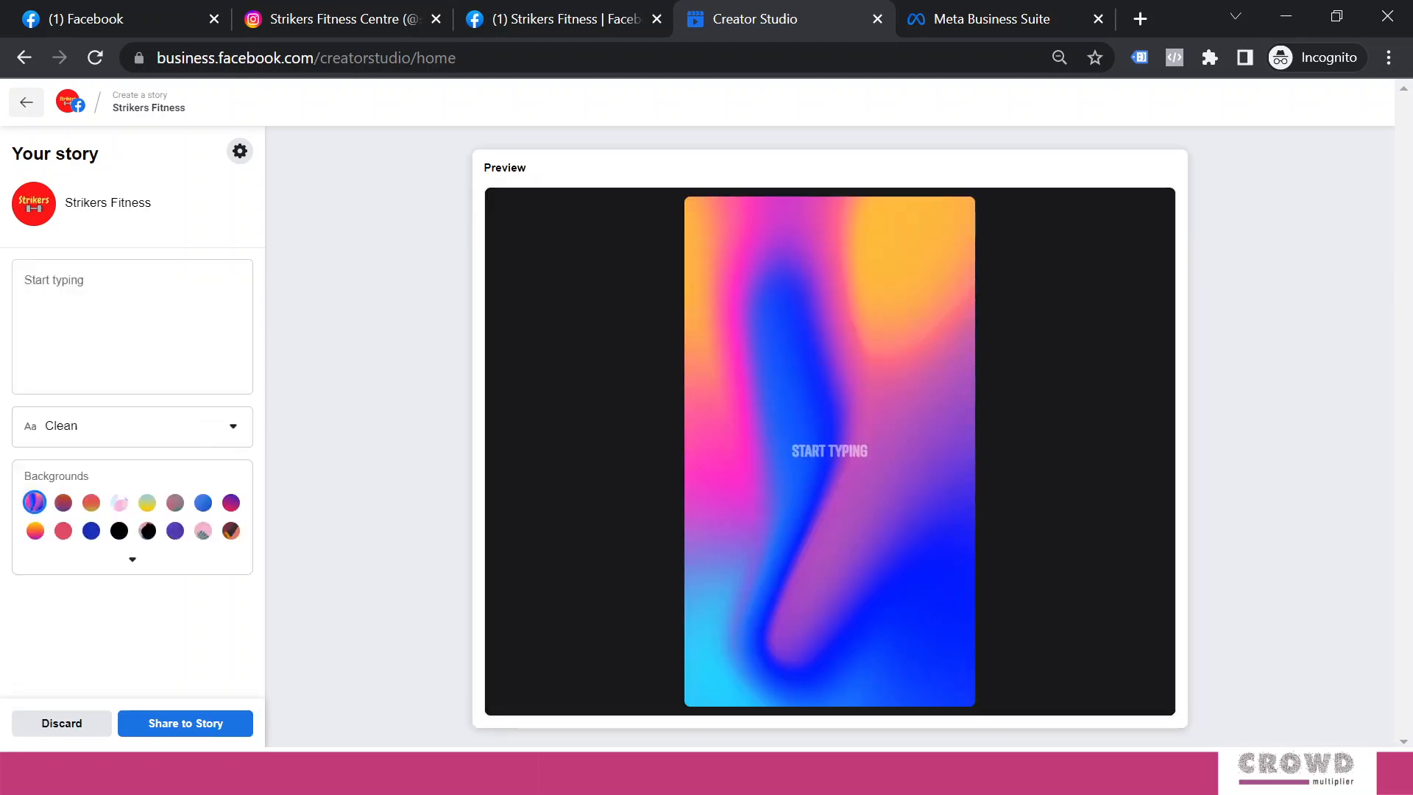
left_click(133, 316)
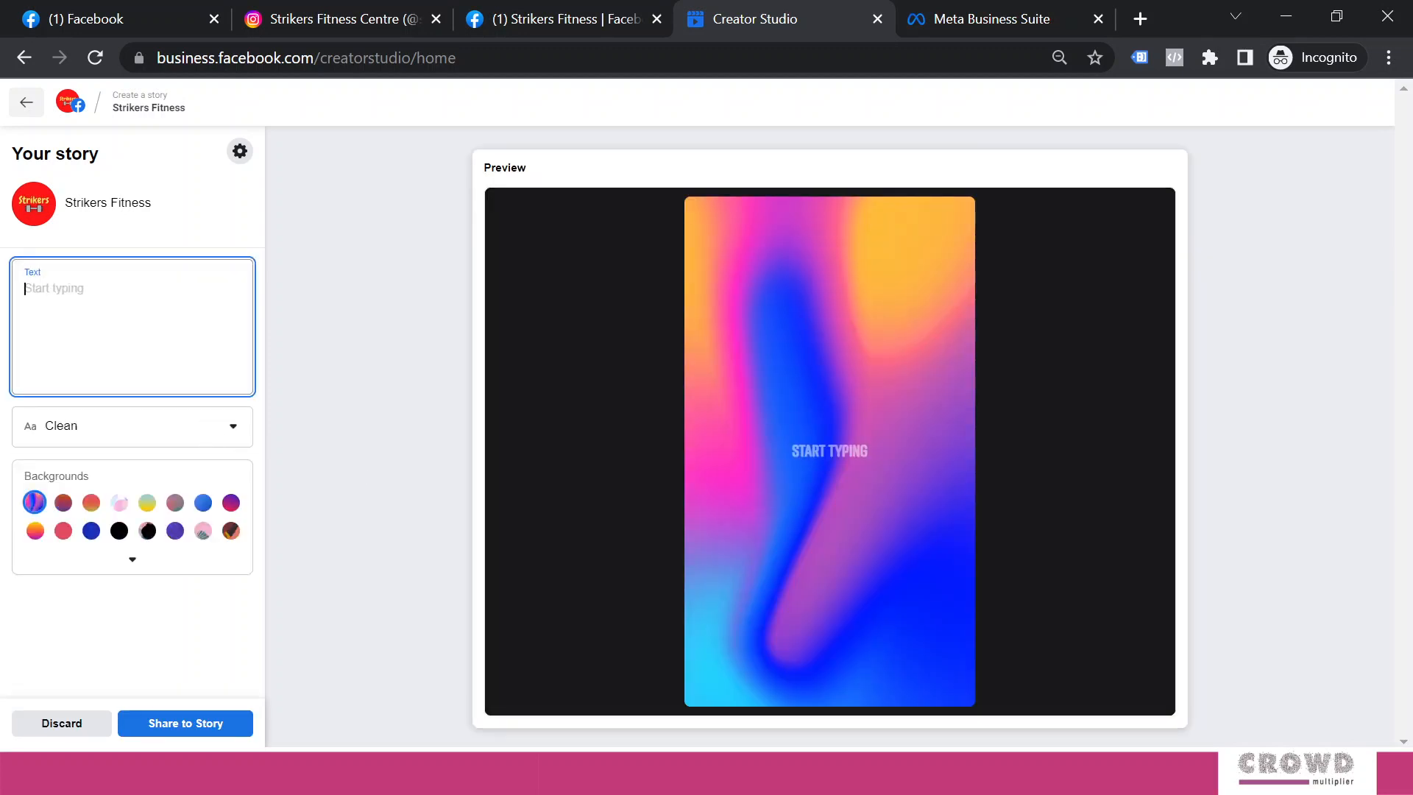
type("Hello how")
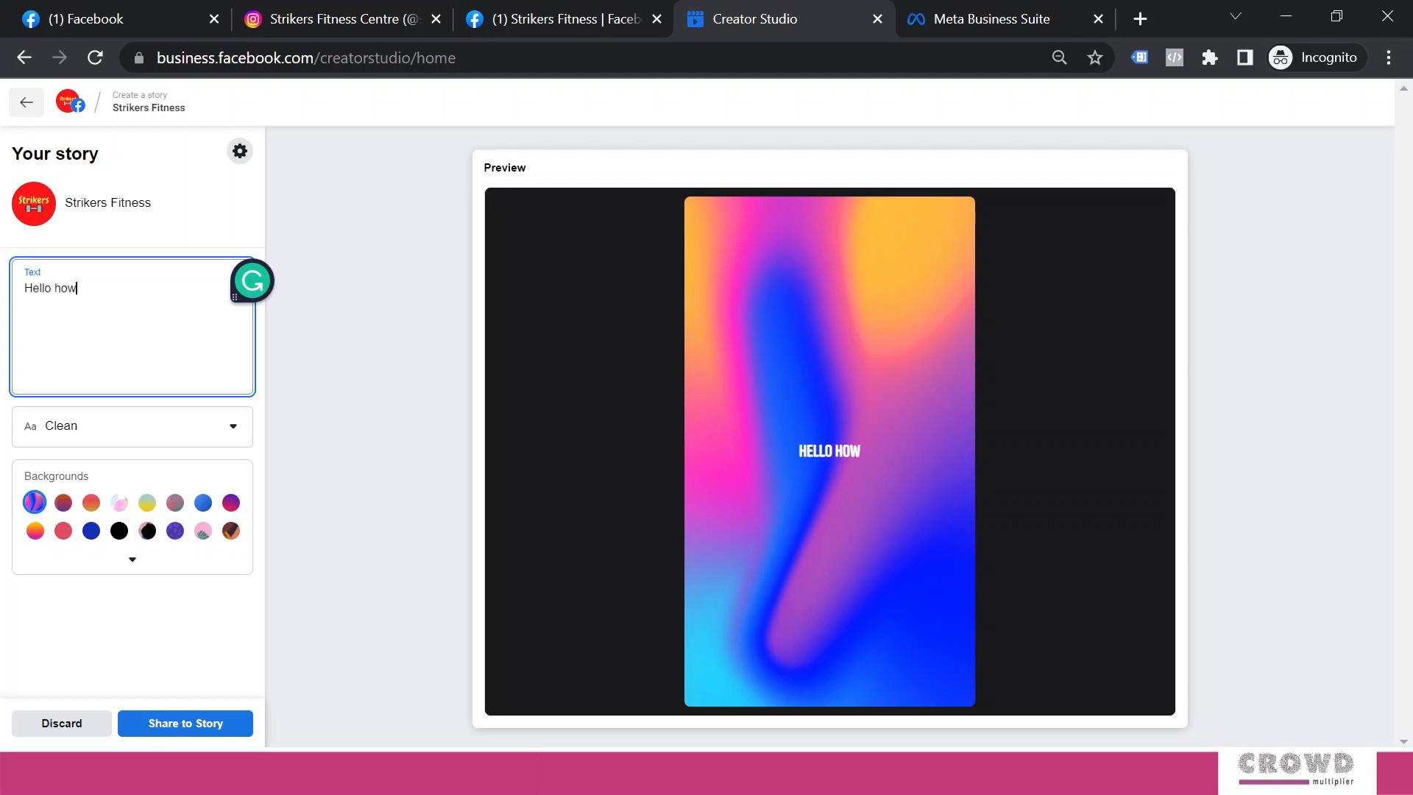
type(" are you")
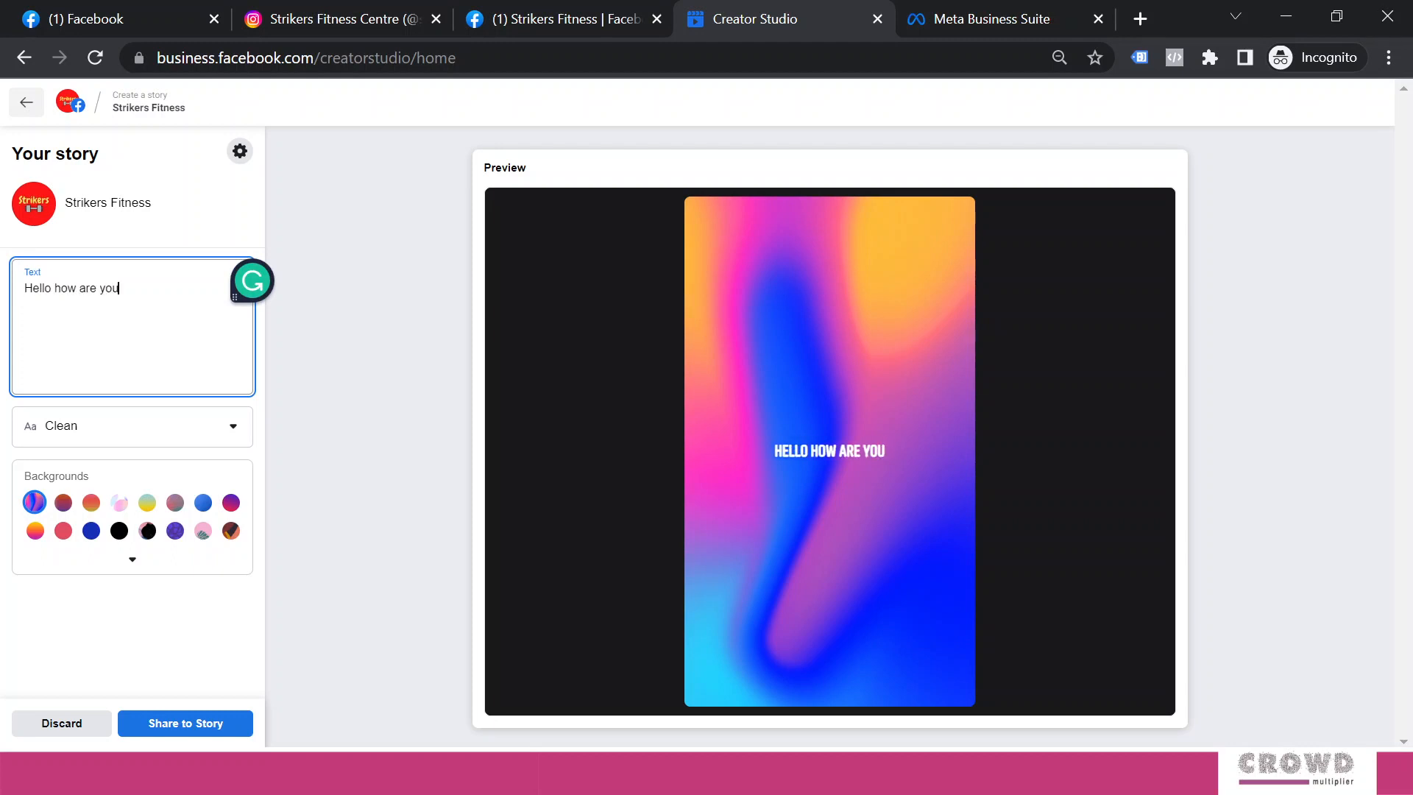
type(" today?")
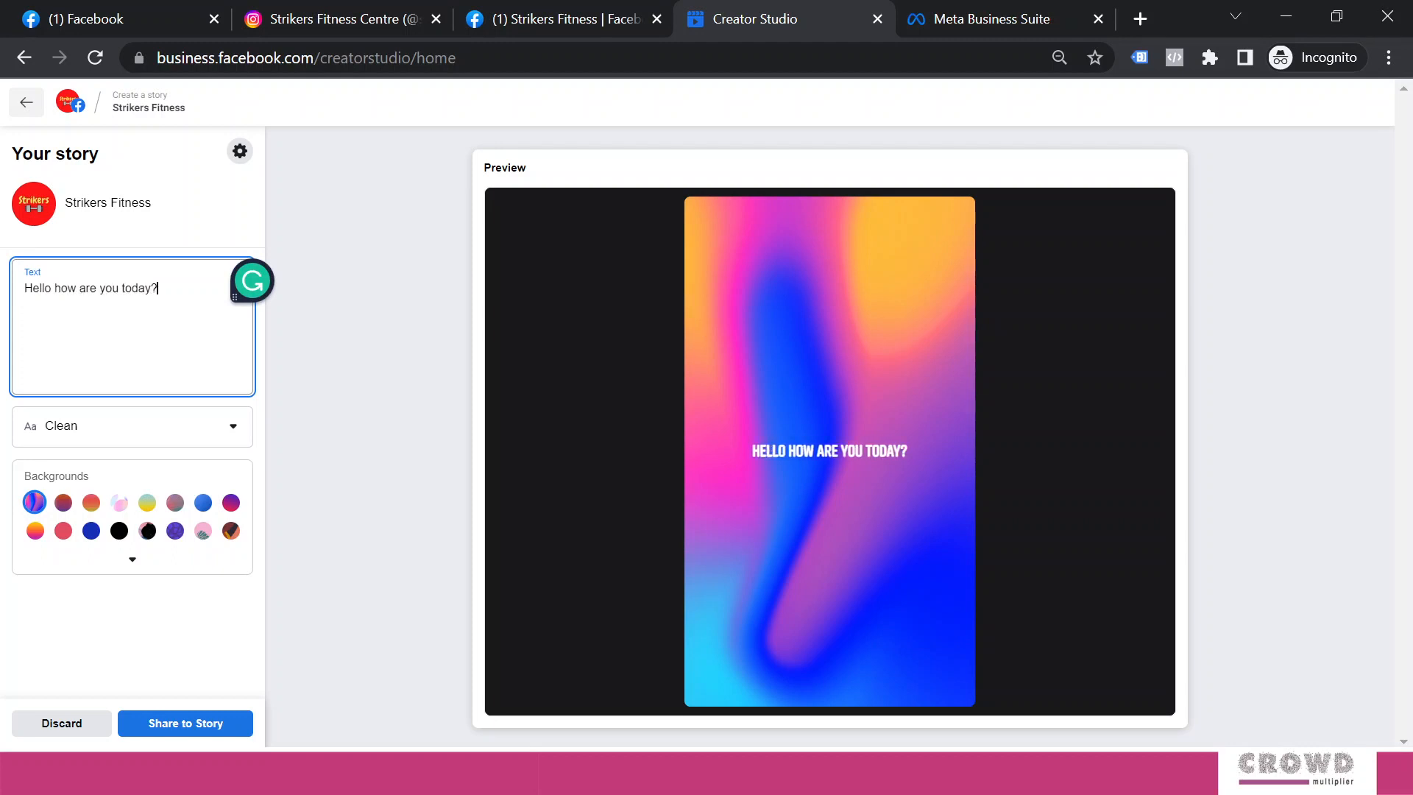
Try the Simple, Casual and Fancy text styles, settling on Headline
left_click(218, 434)
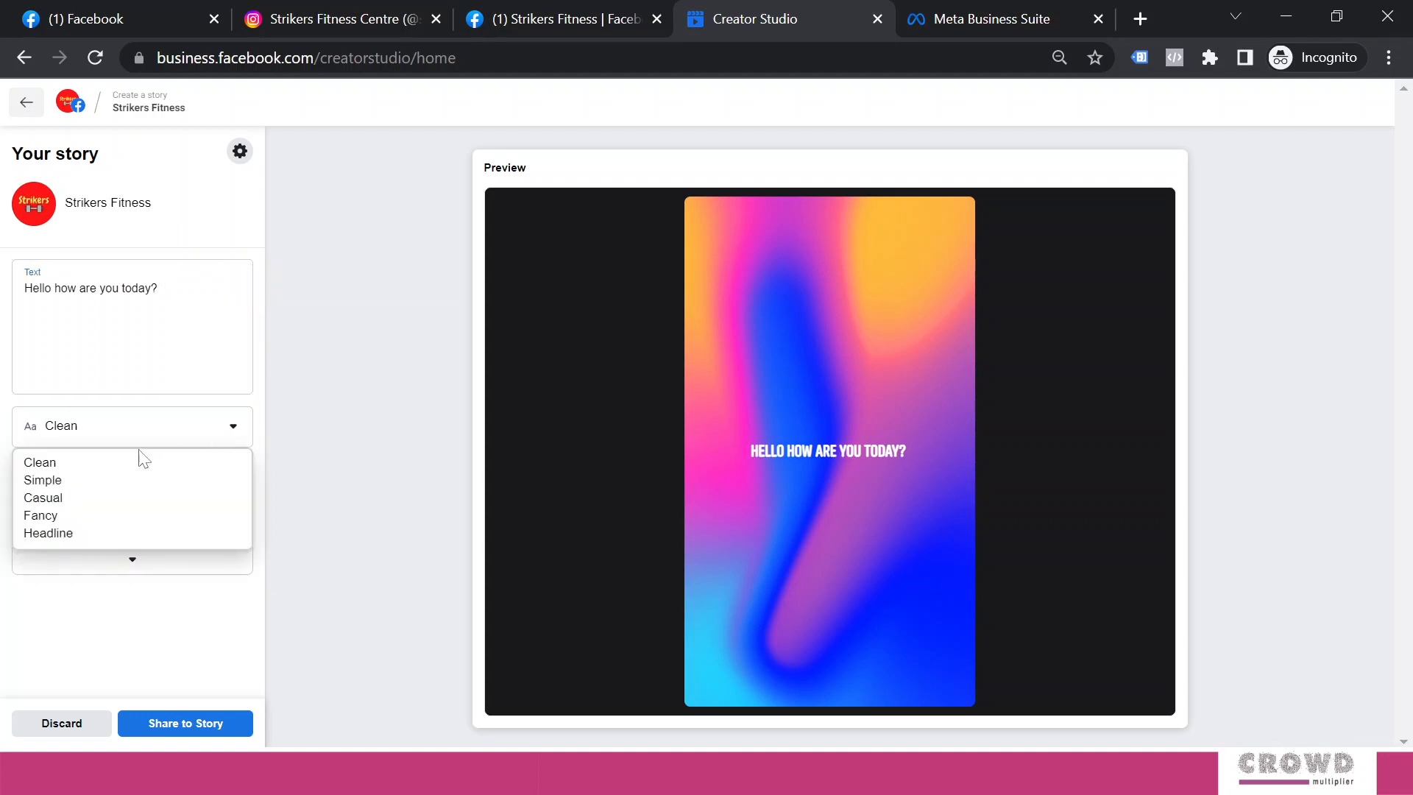
left_click(76, 482)
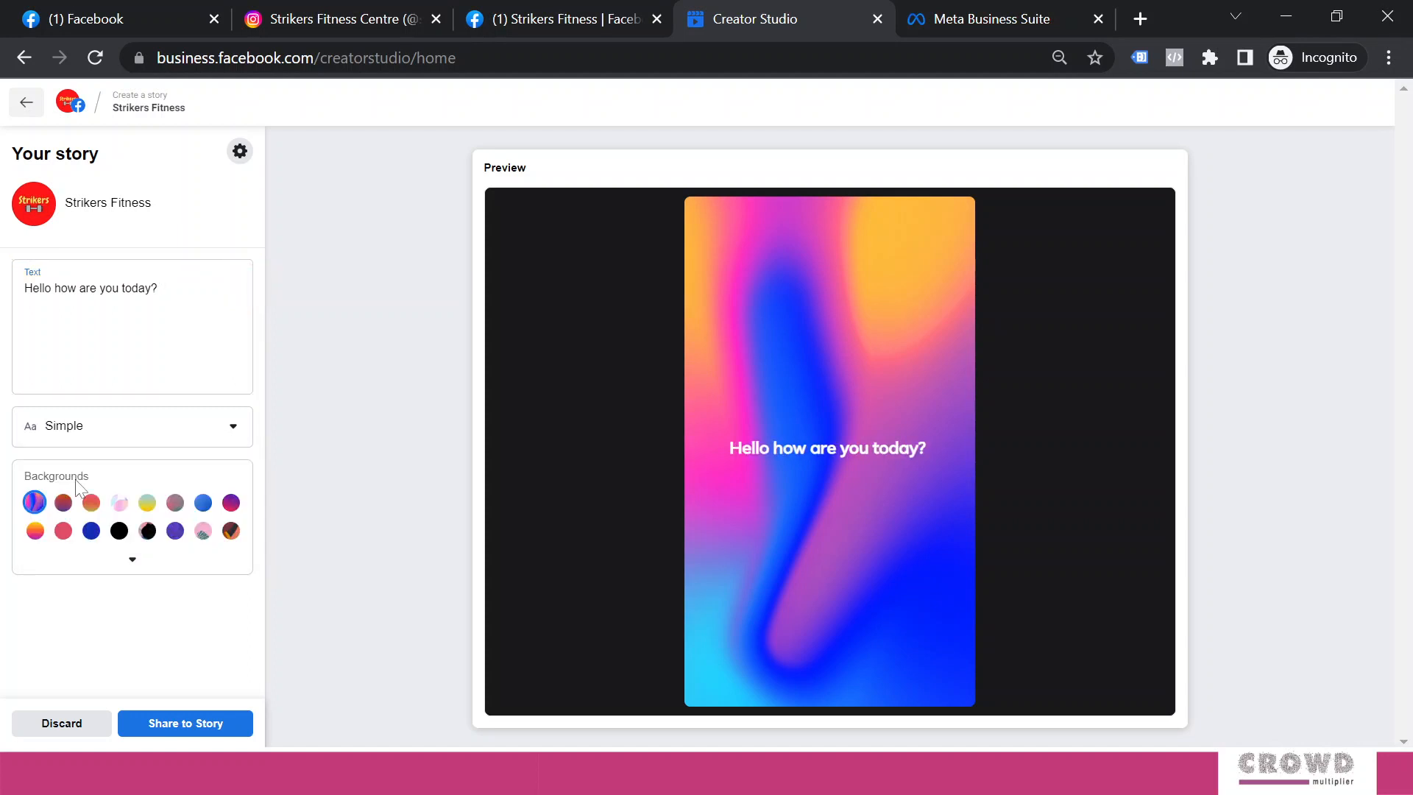
left_click(238, 428)
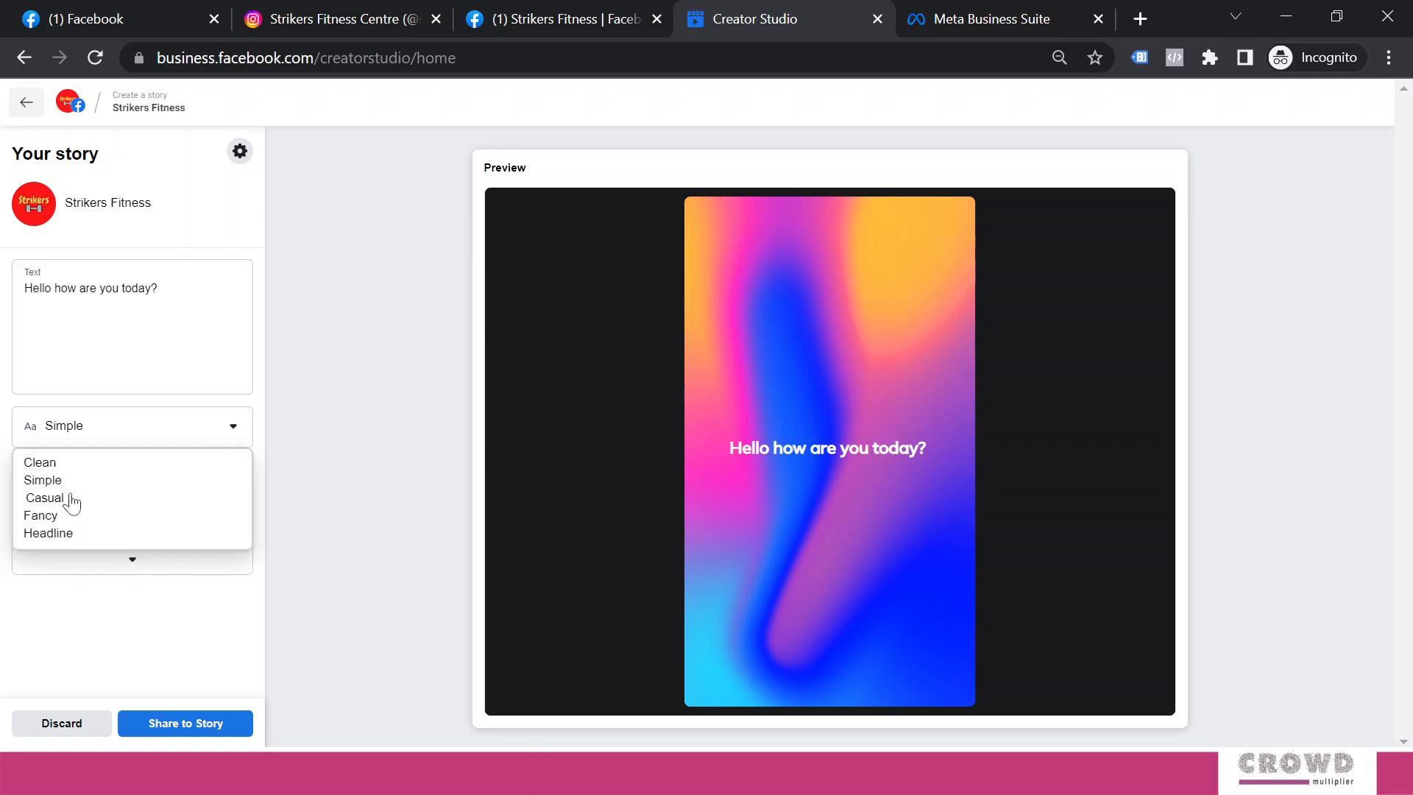
left_click(114, 495)
left_click(237, 429)
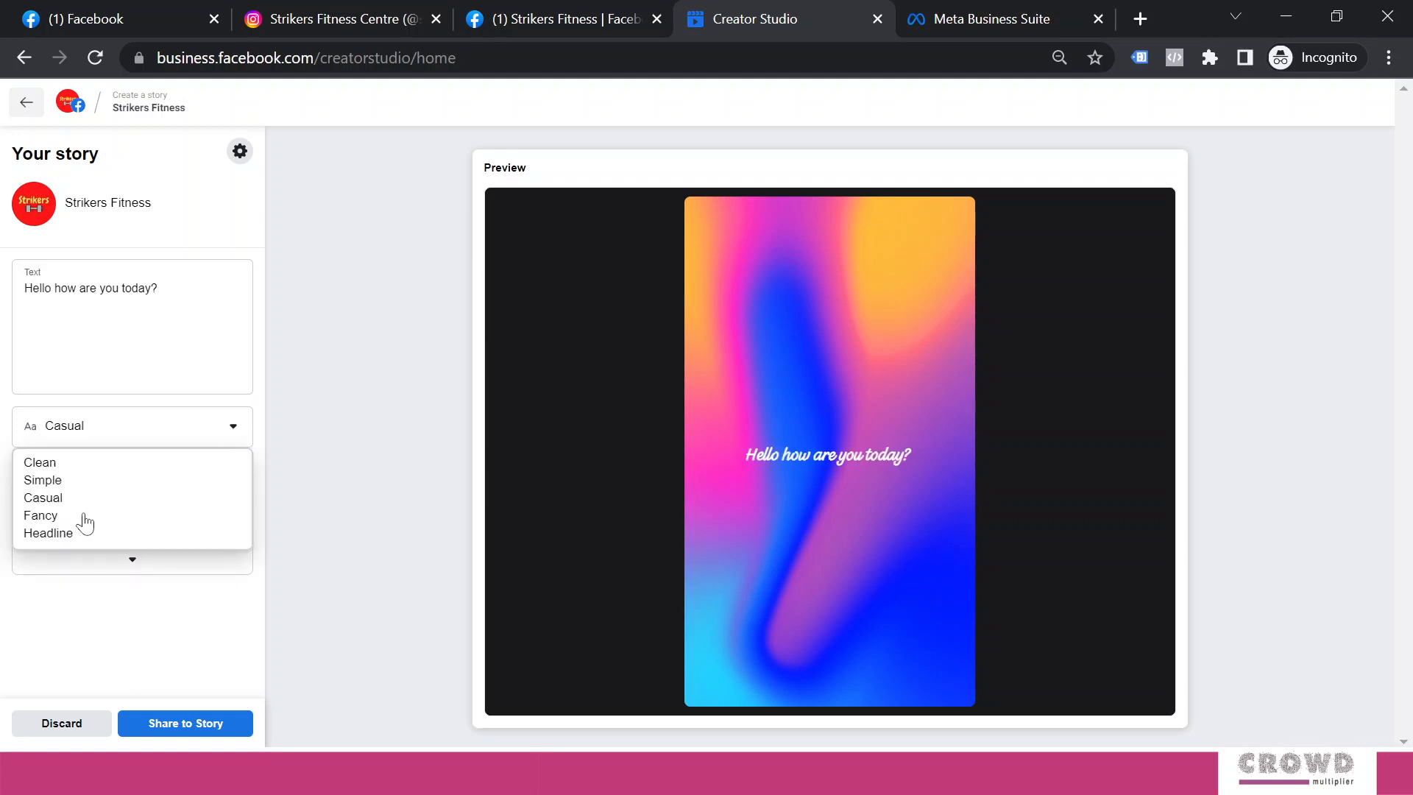
left_click(57, 517)
left_click(237, 440)
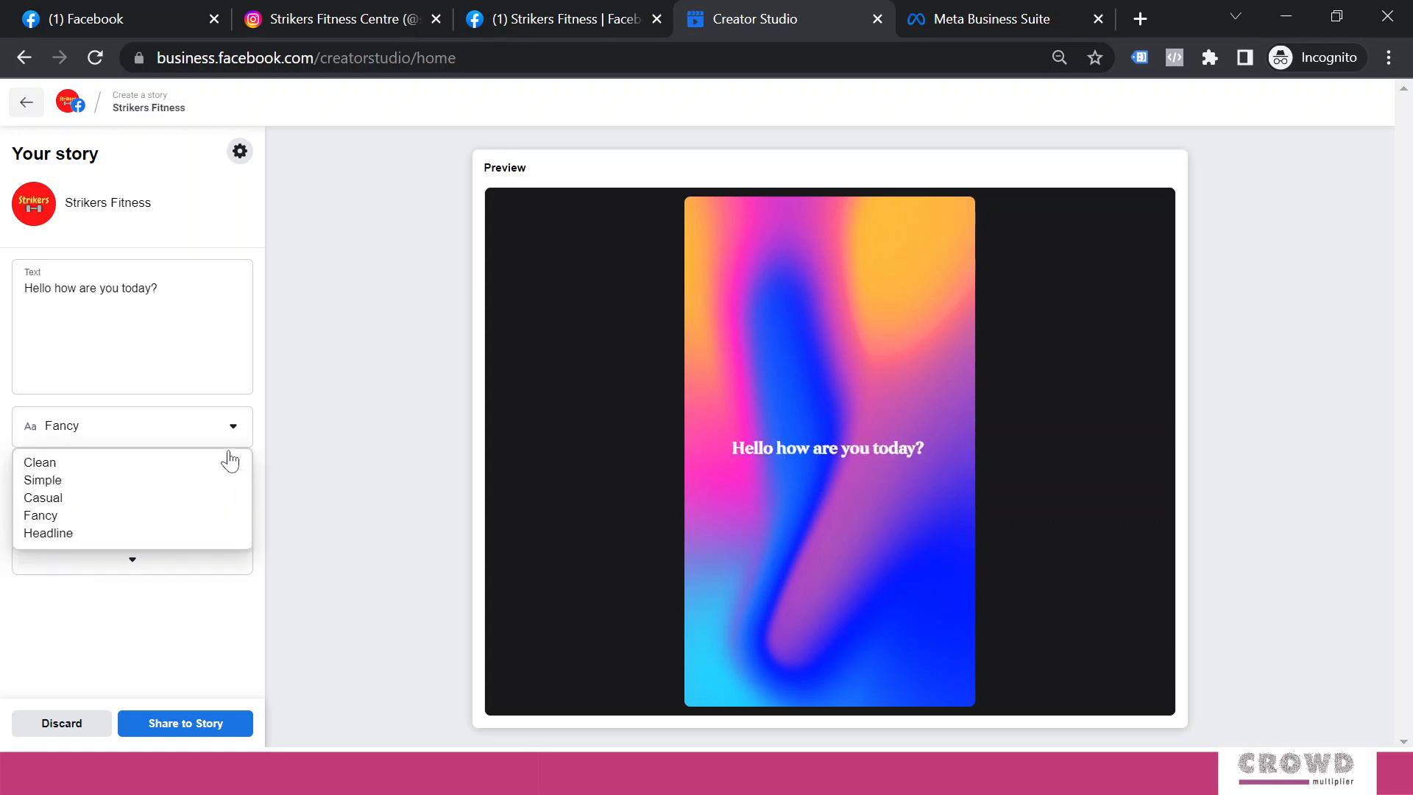
left_click(39, 537)
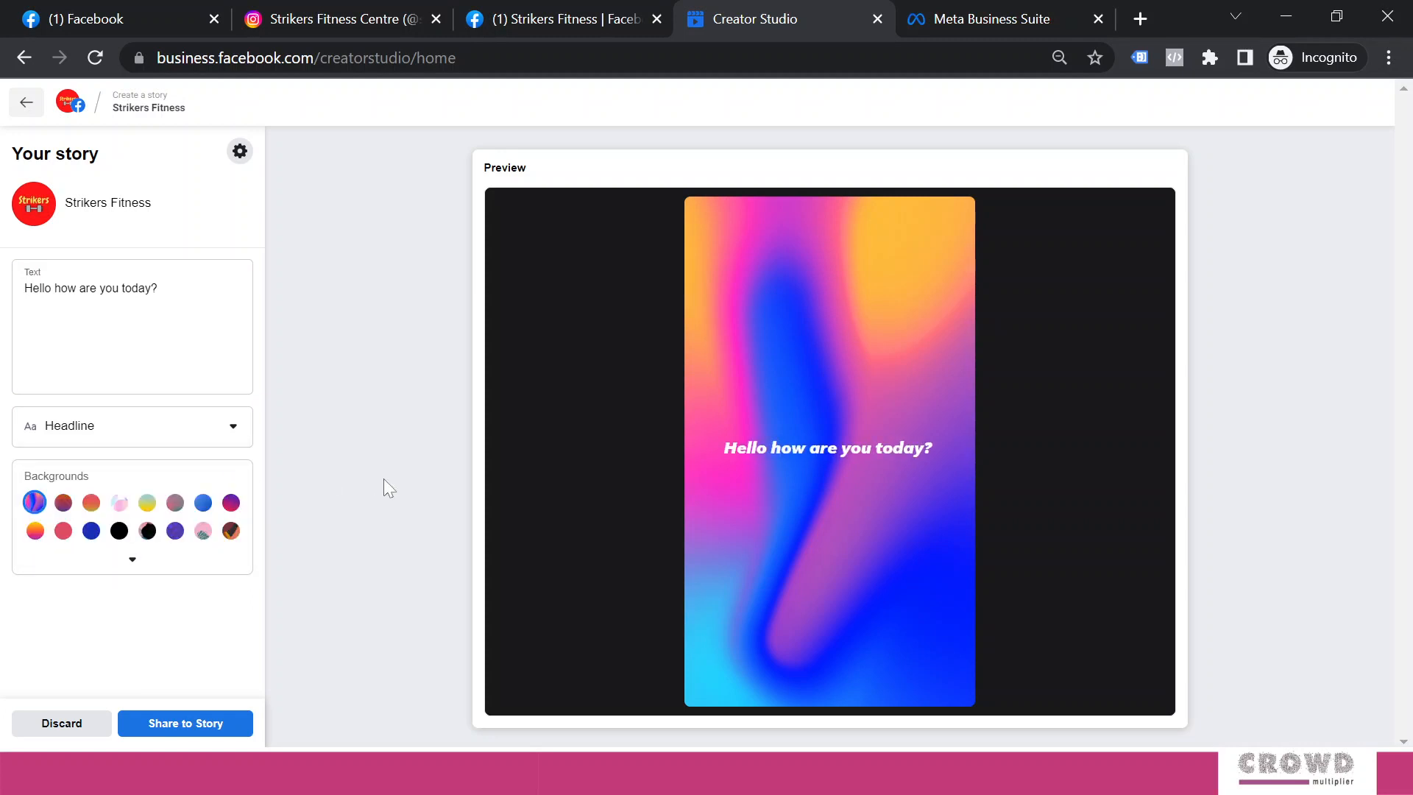
Try several backgrounds, settle on the purple-red gradient, then call up the discard prompt
left_click(65, 504)
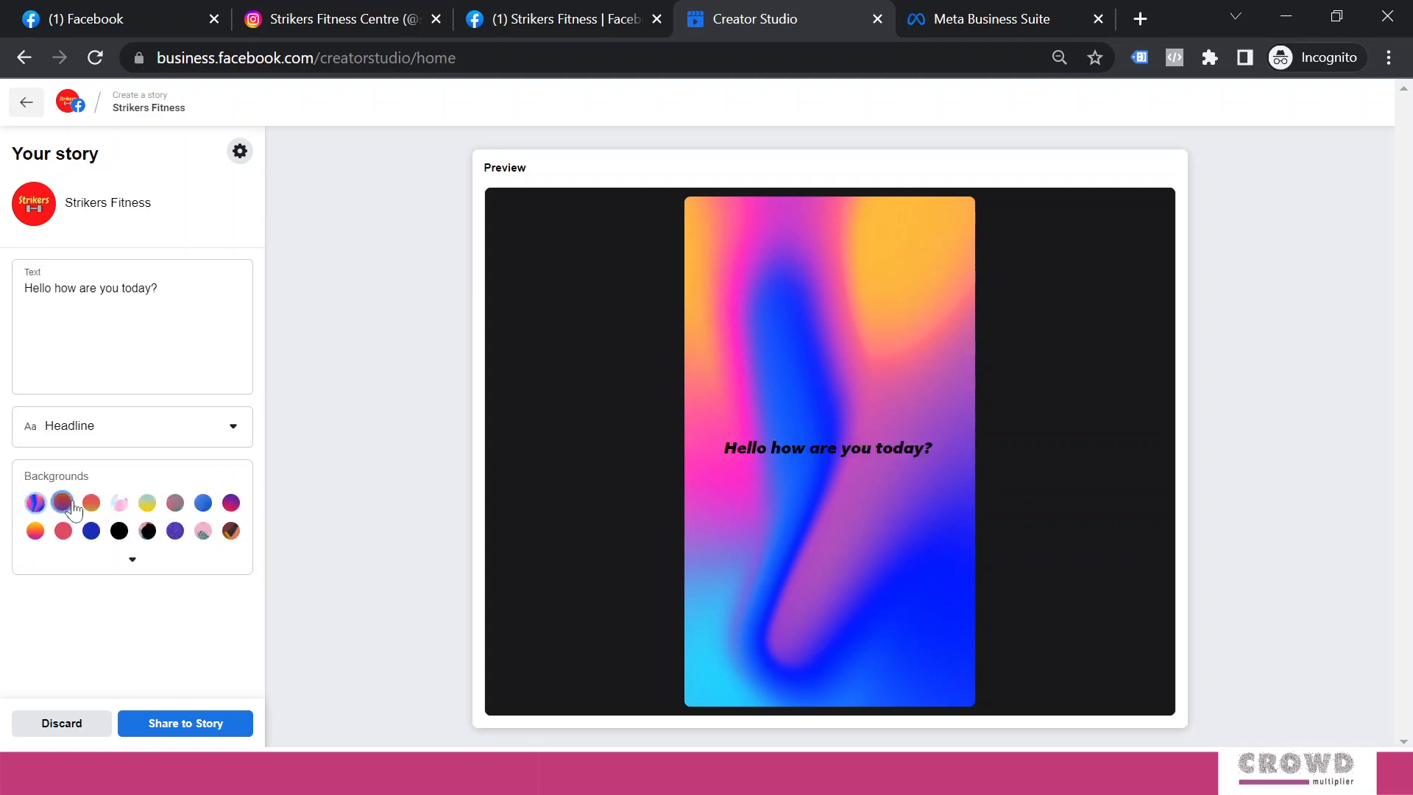
left_click(119, 503)
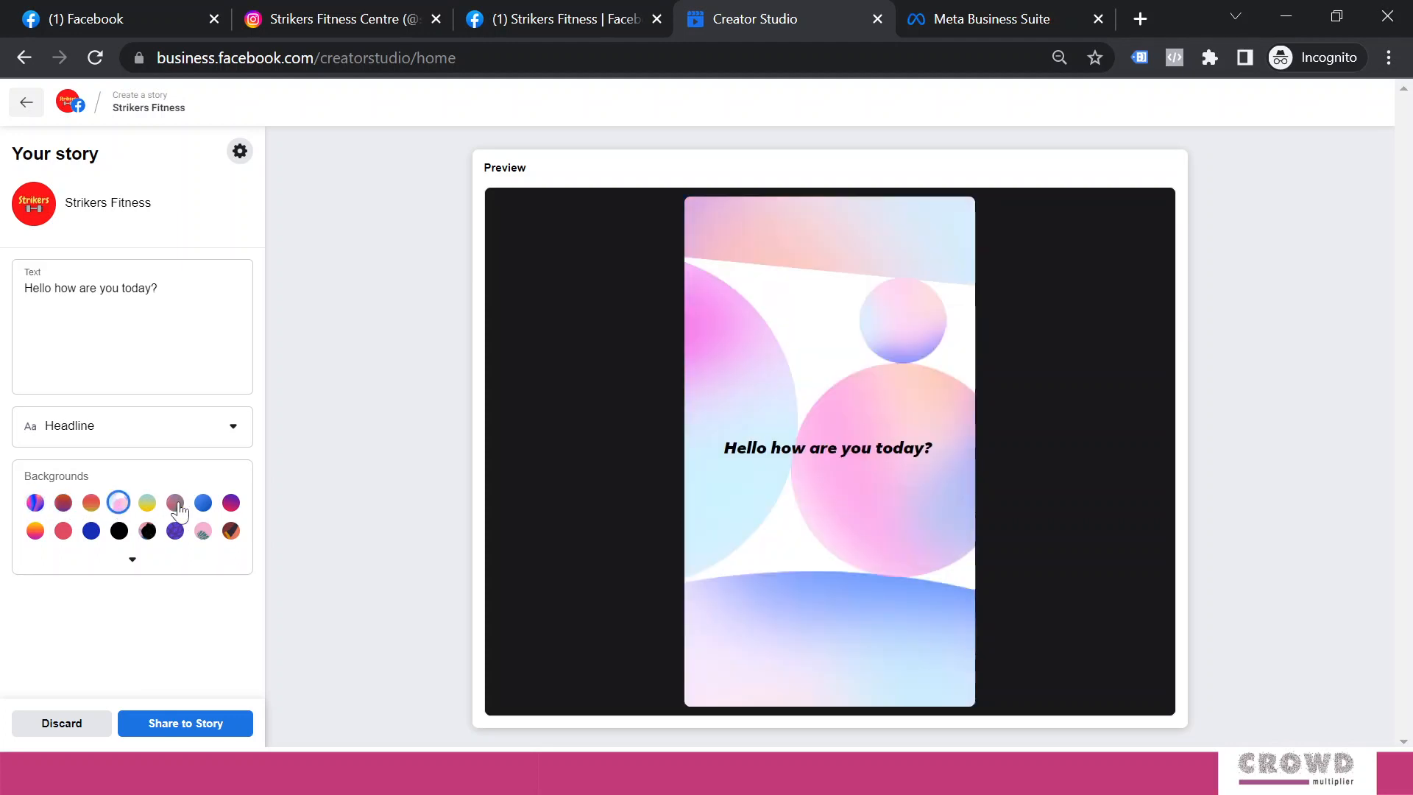
left_click(174, 503)
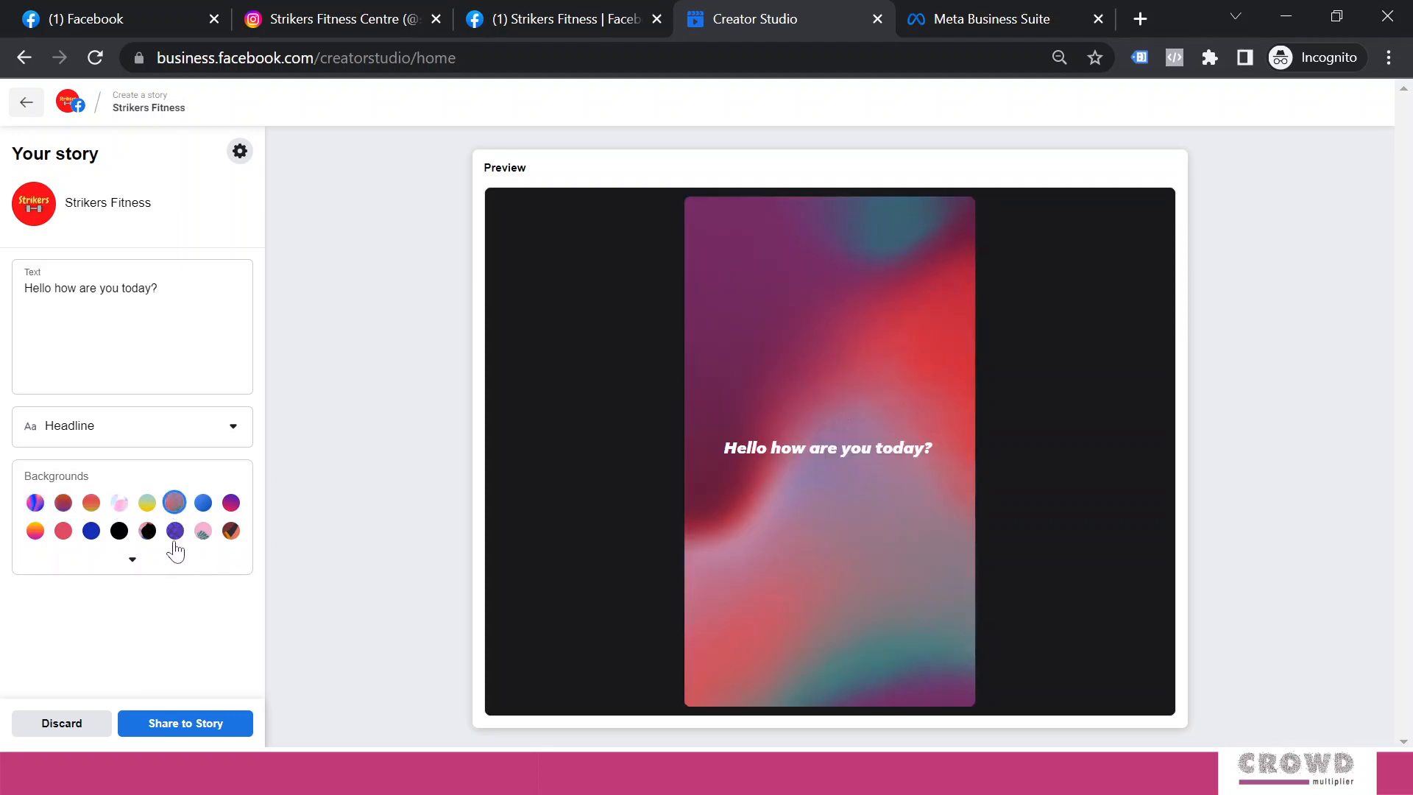
left_click(119, 531)
left_click(90, 531)
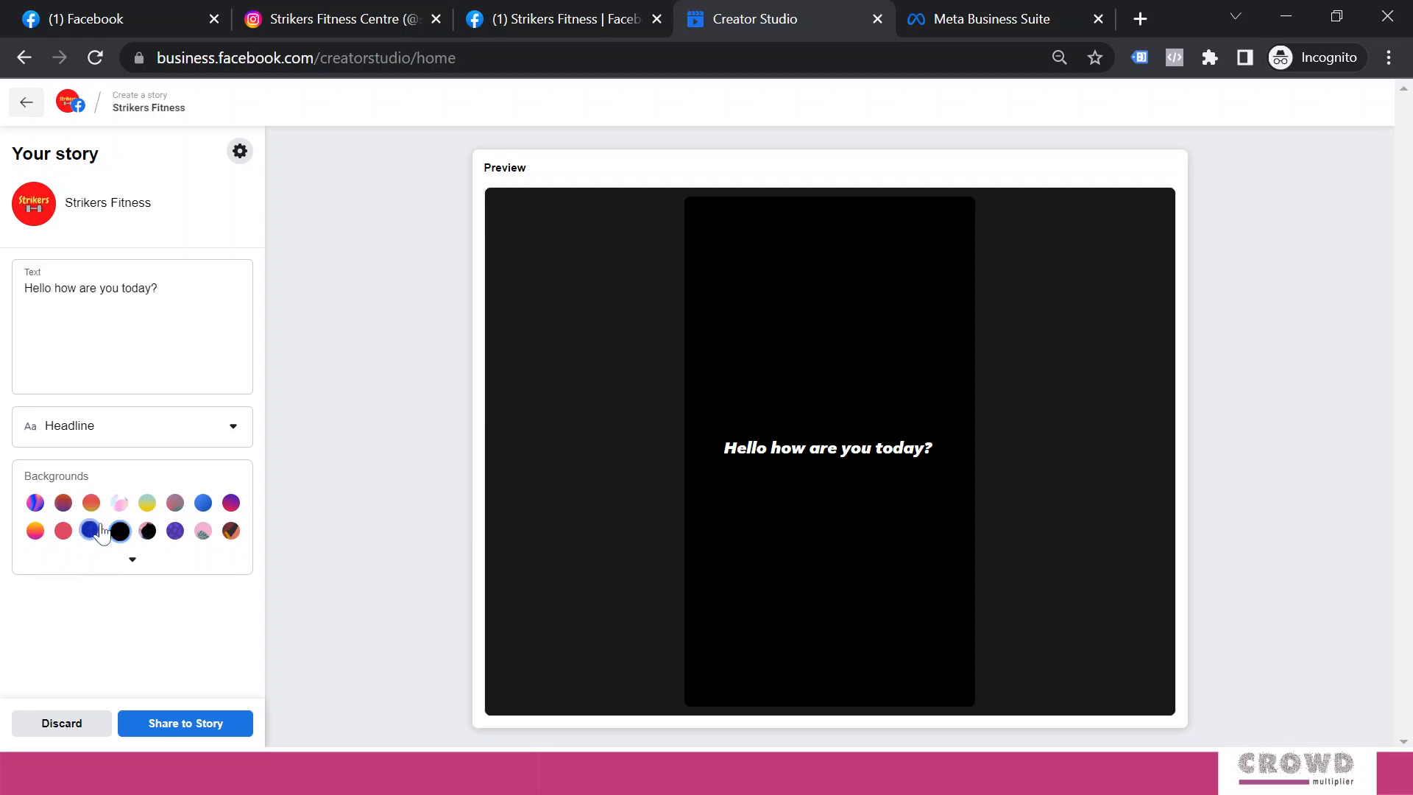
left_click(231, 509)
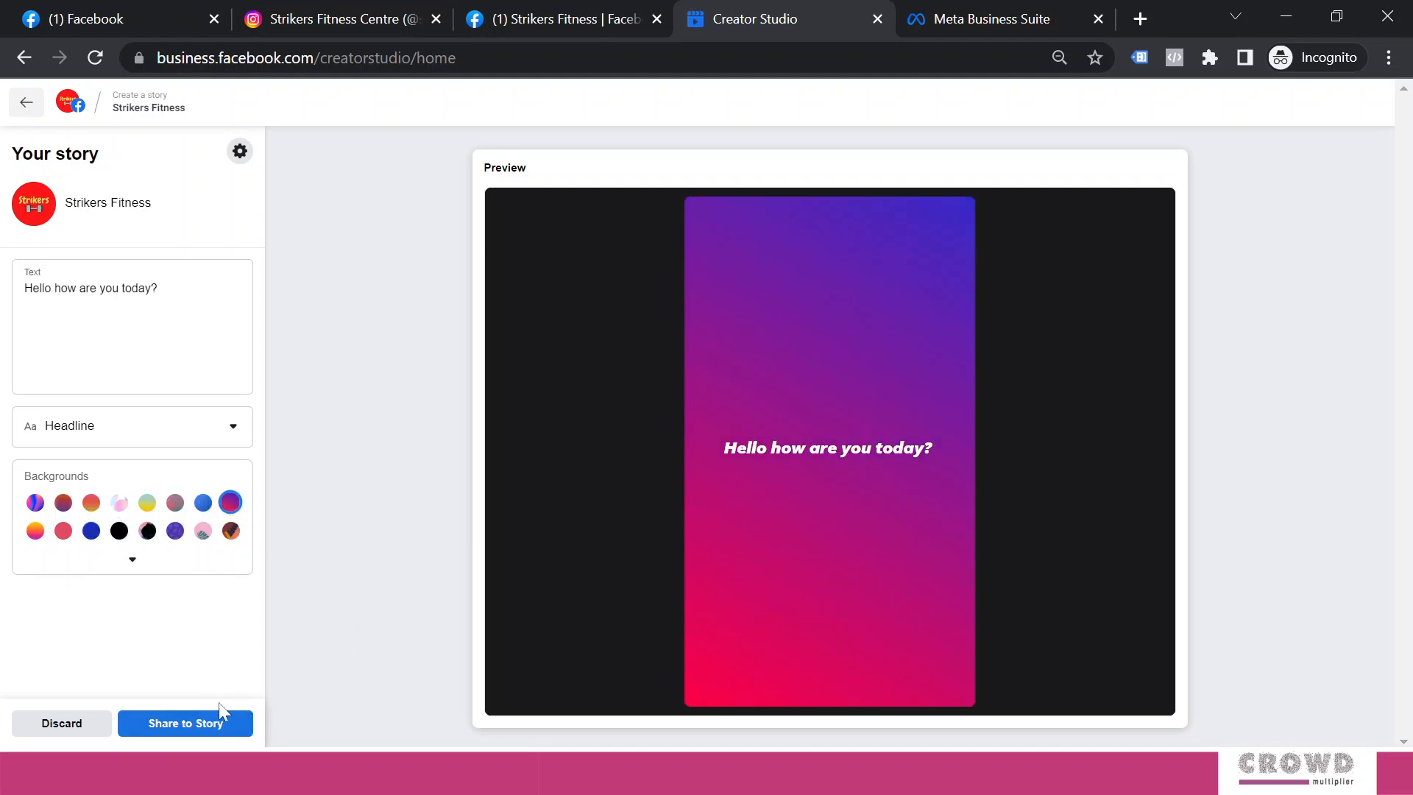
left_click(49, 725)
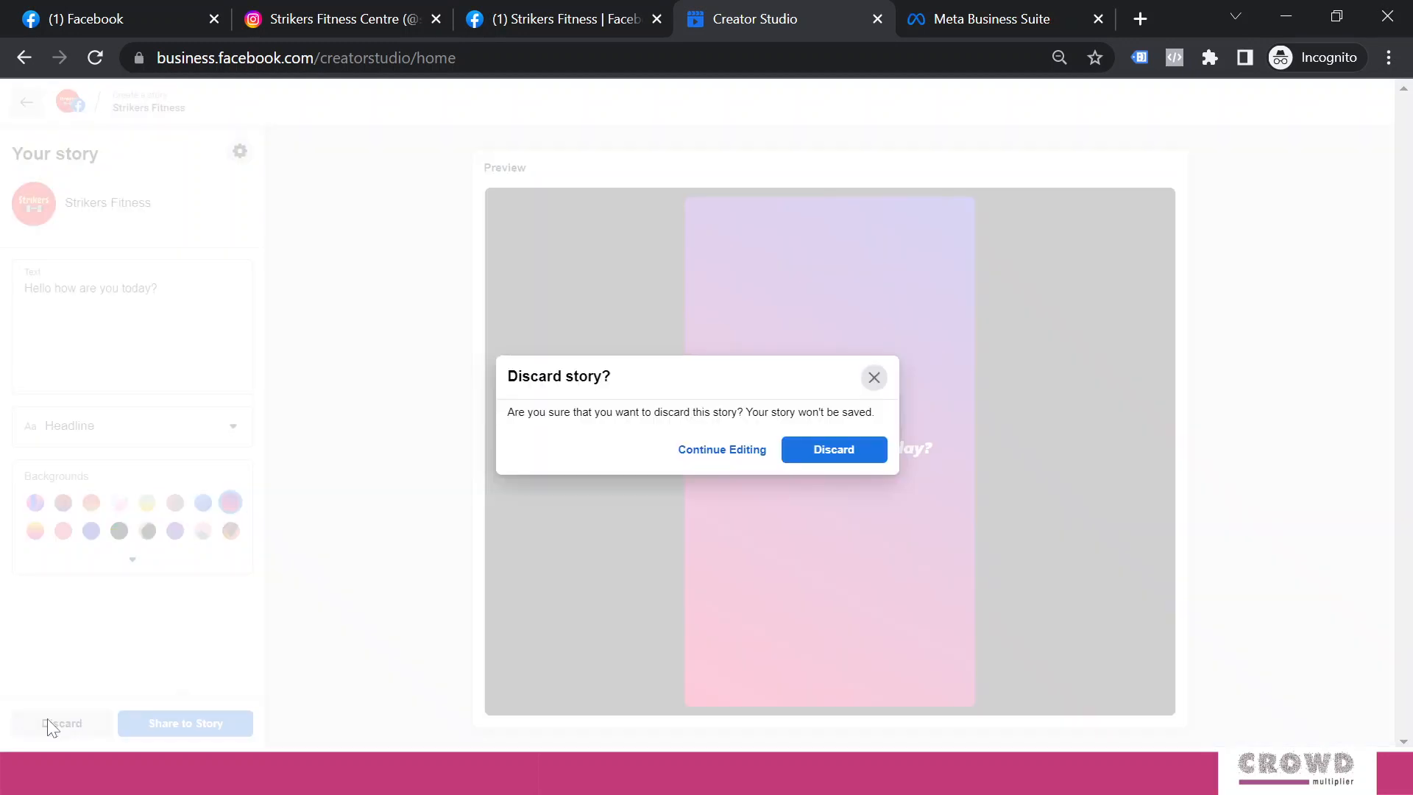
Discard the text story and start a photo story showing the Mantra Mondays image
left_click(835, 457)
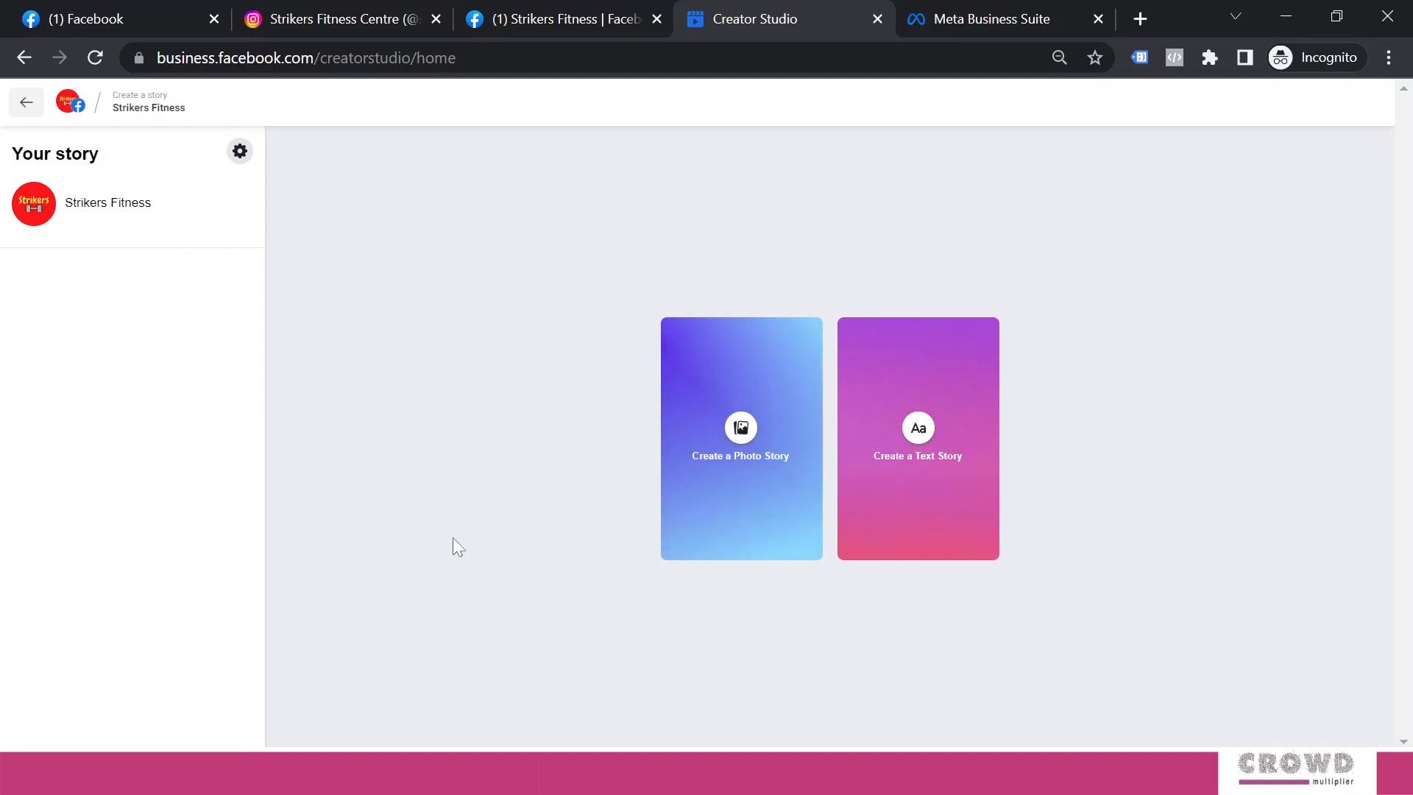
left_click(749, 480)
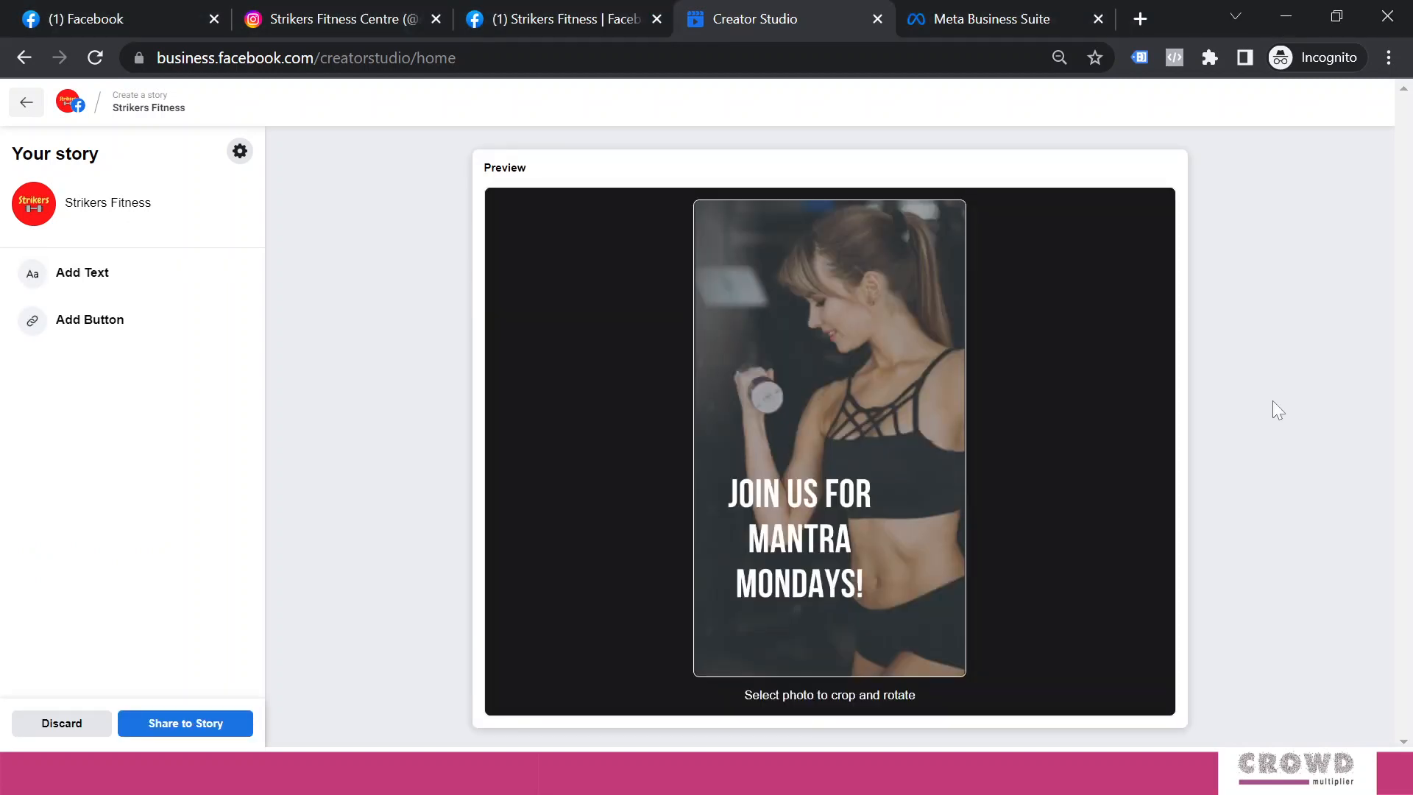
Add orange 'HELLO WORLD!' text and place it just above 'JOIN US FOR MANTRA MONDAYS!'
left_click(102, 282)
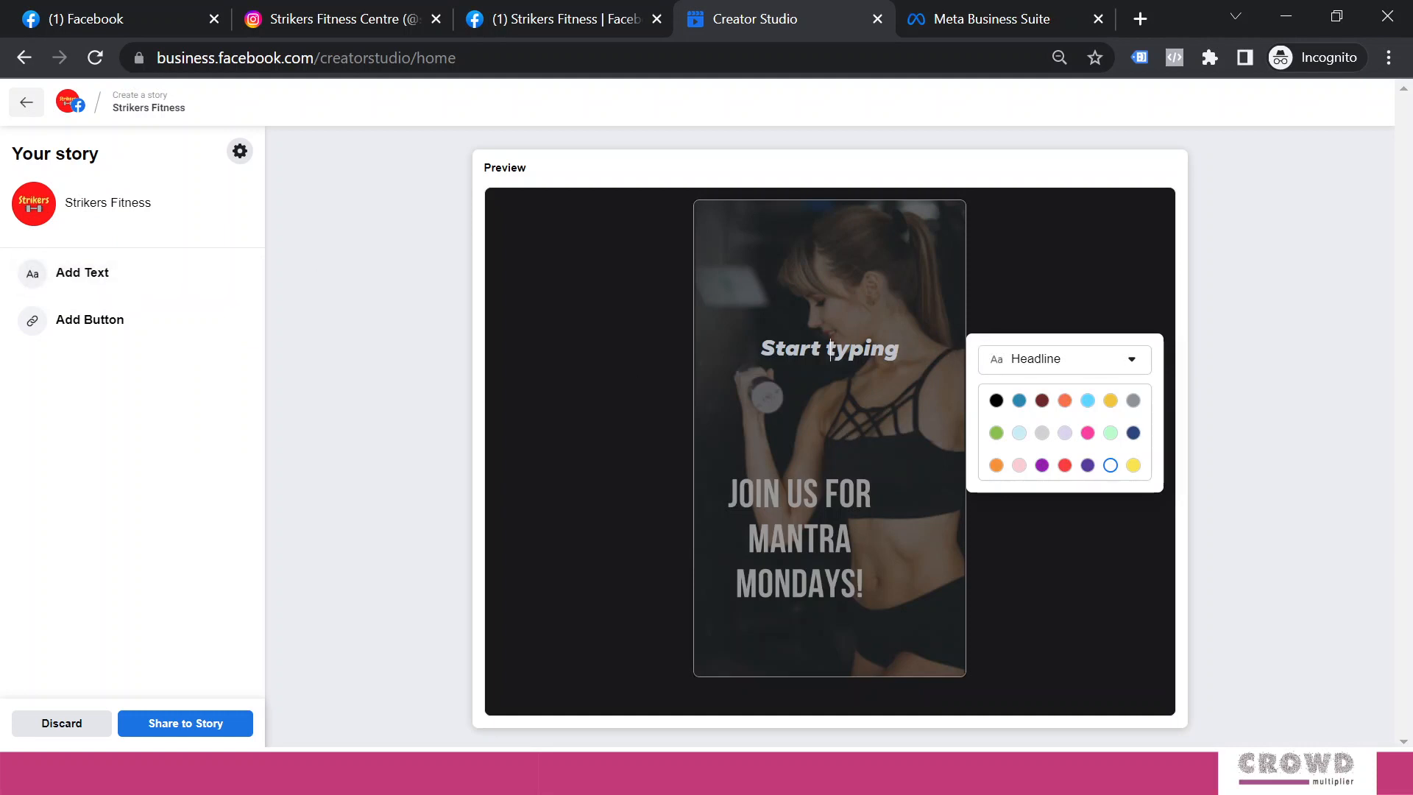
type("HE")
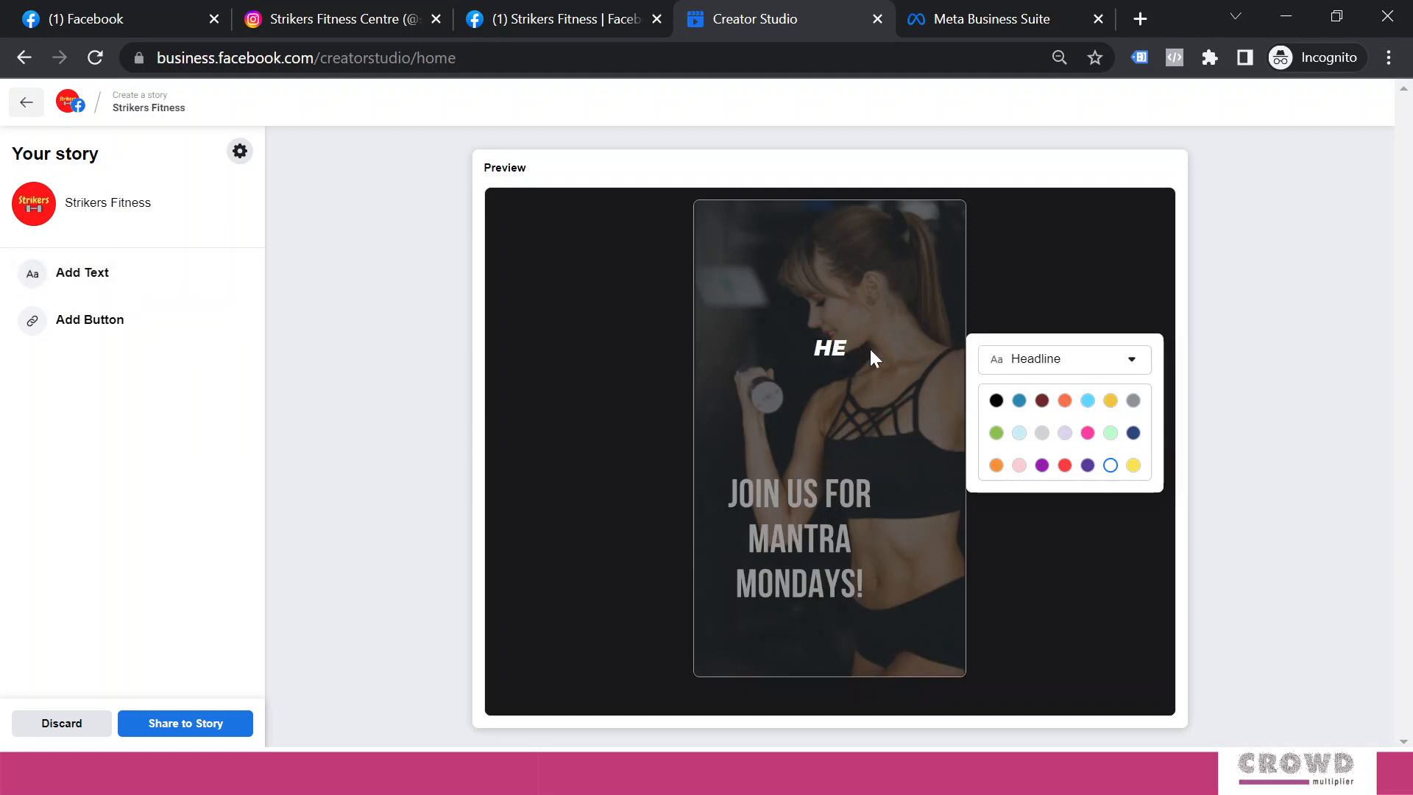
type("LLO W")
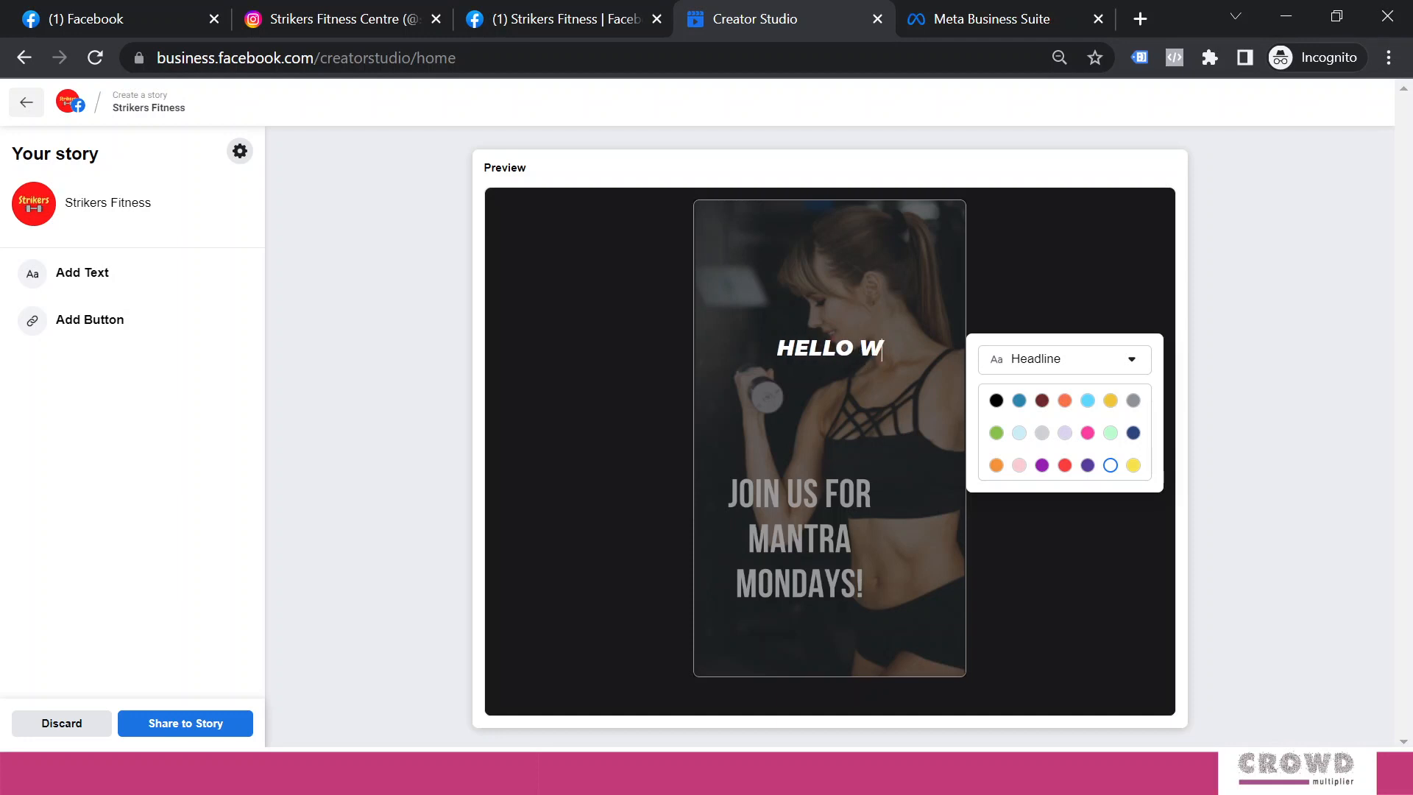
type("ORLD!")
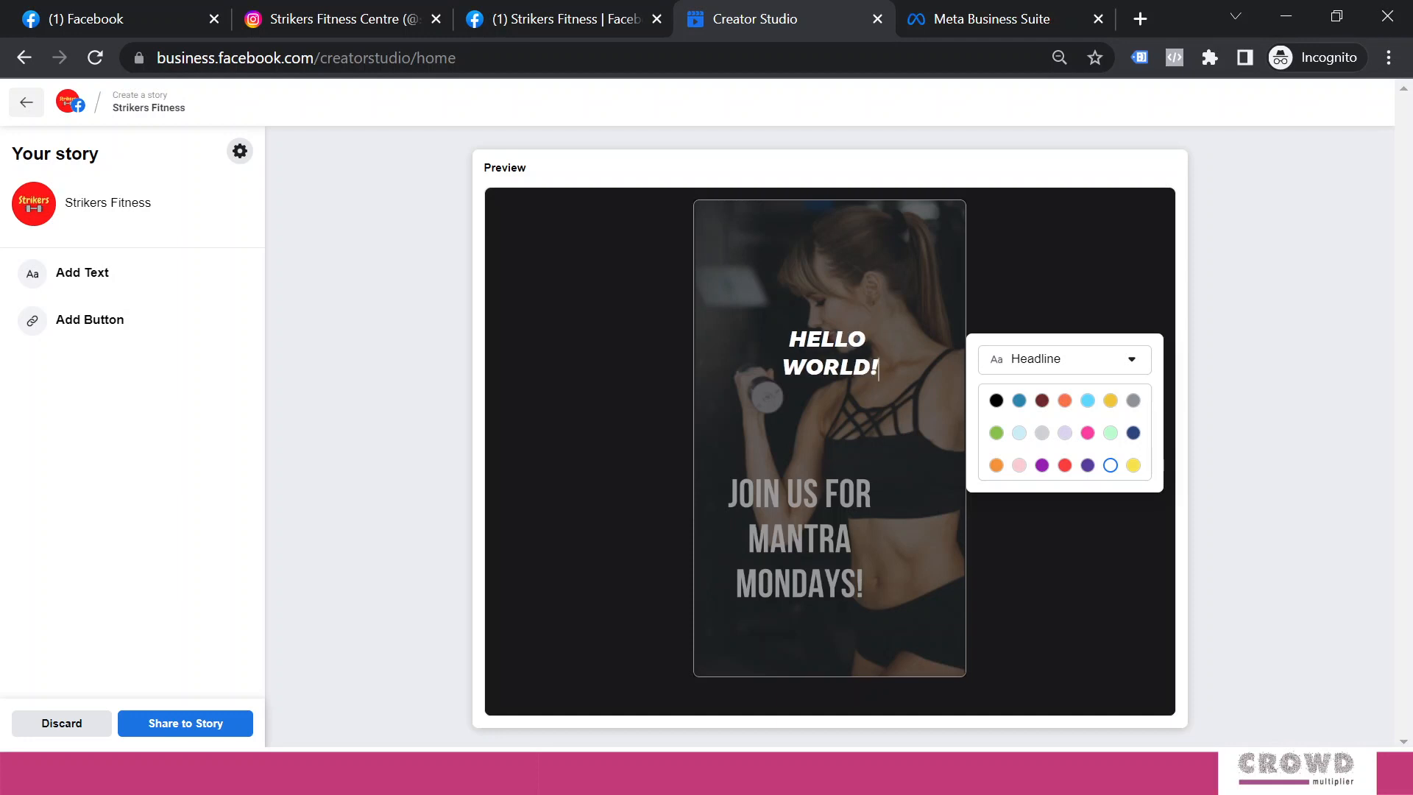
left_click(1064, 401)
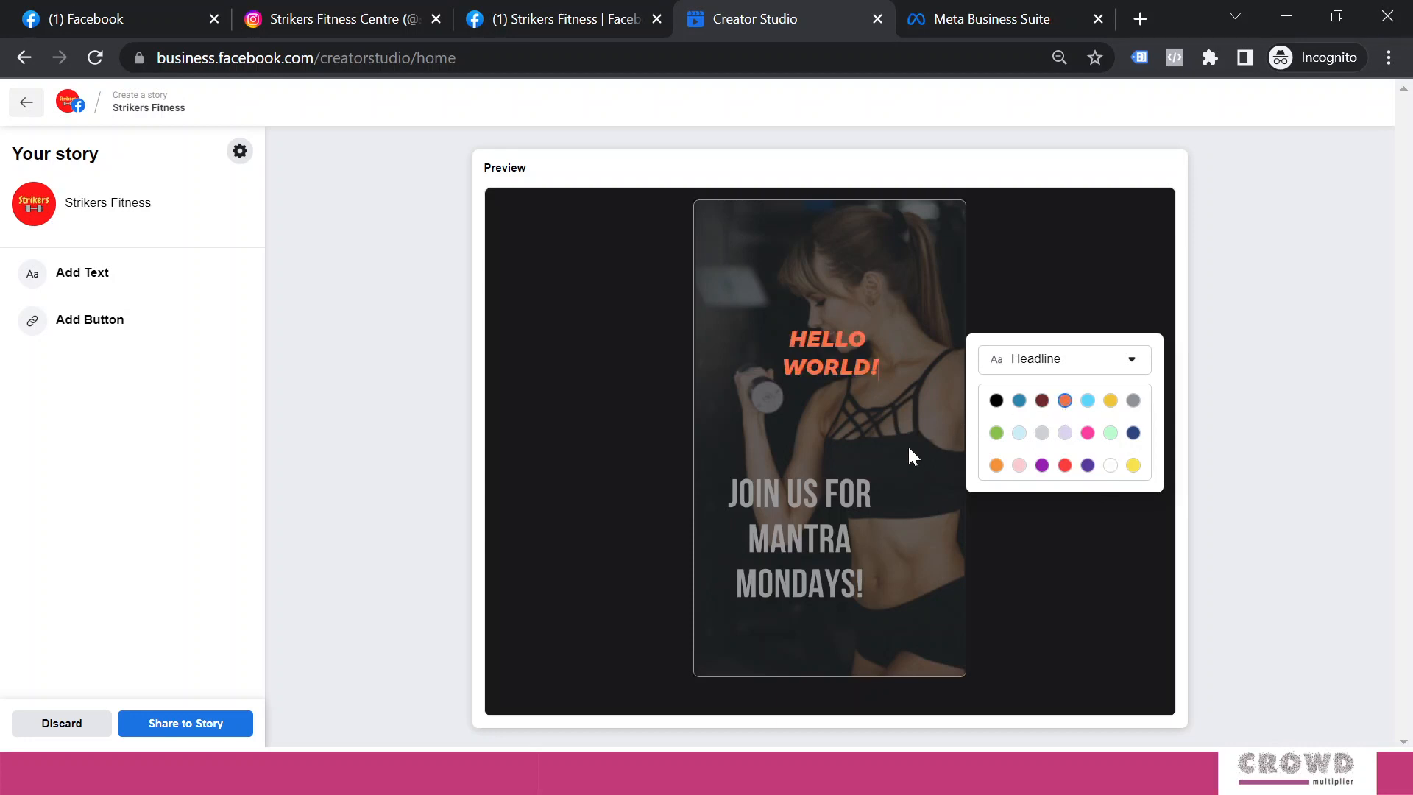
left_click(1070, 521)
left_click_drag(818, 418, 783, 430)
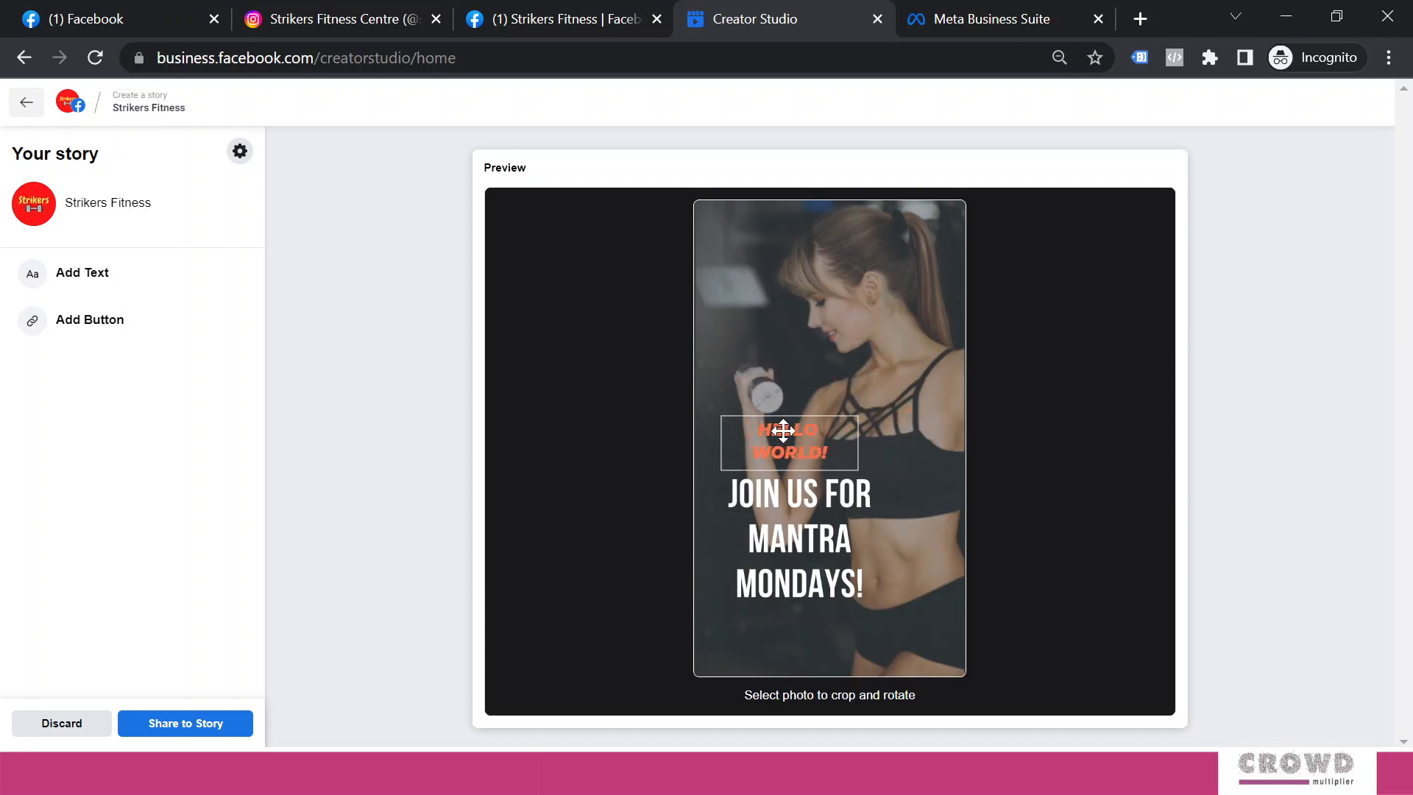
left_click(94, 338)
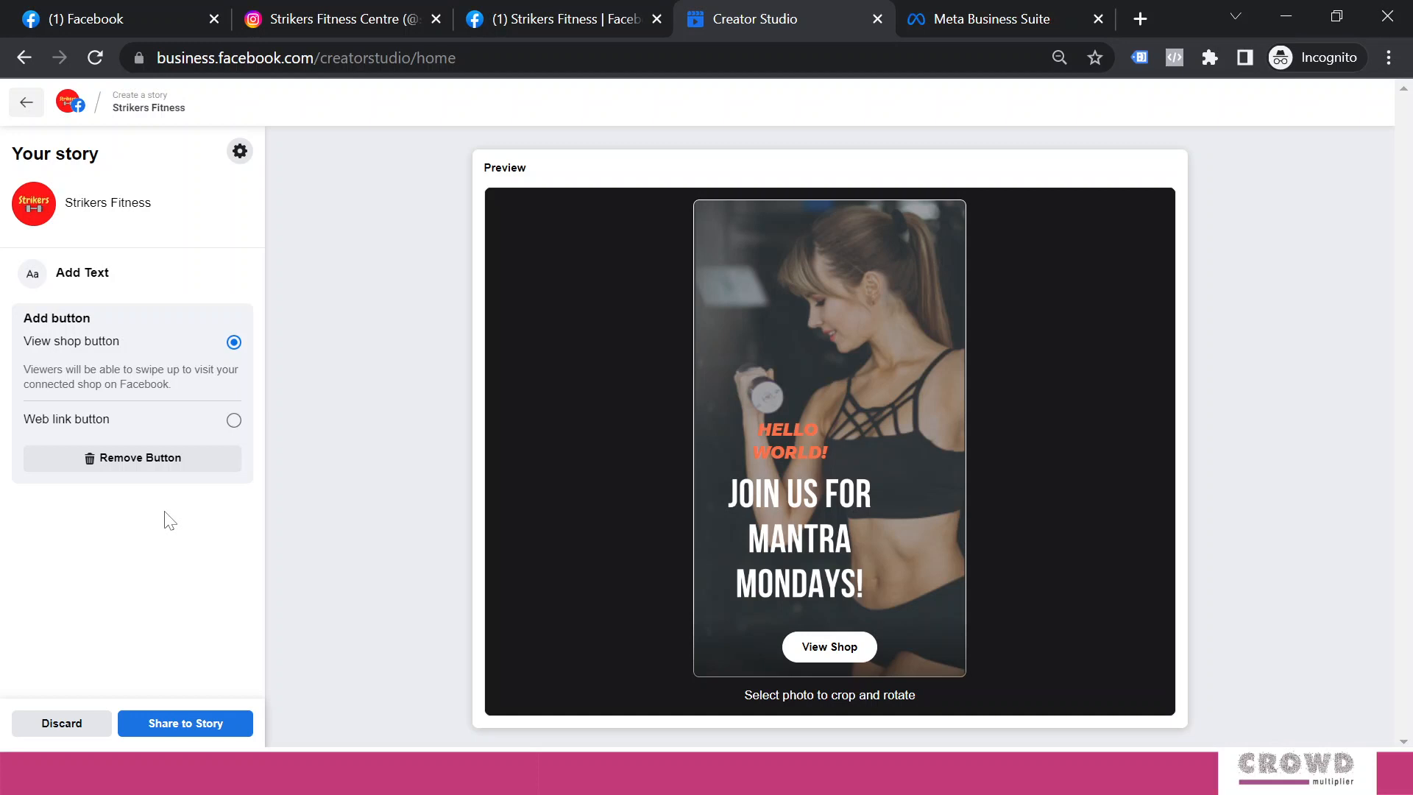
left_click(234, 421)
left_click(153, 445)
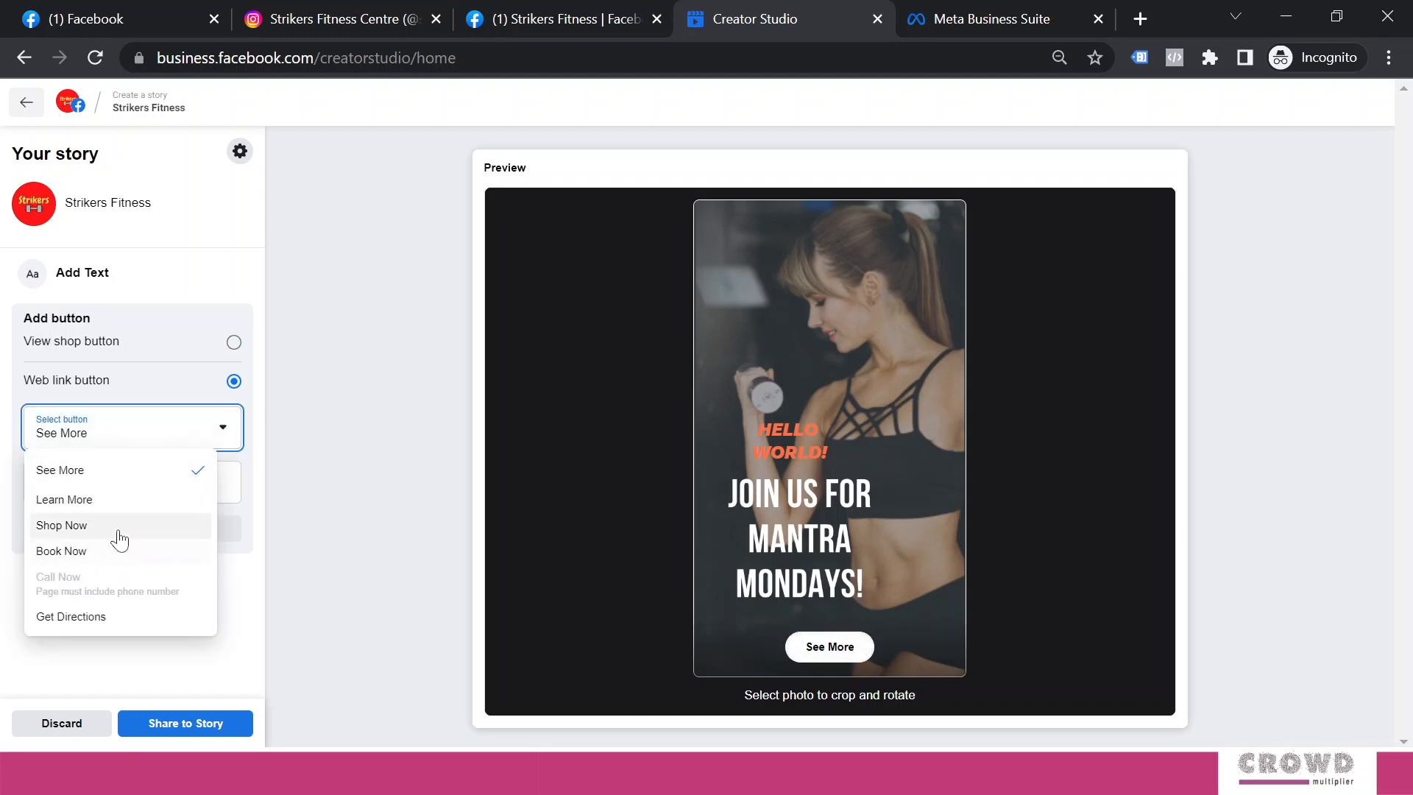
left_click(96, 531)
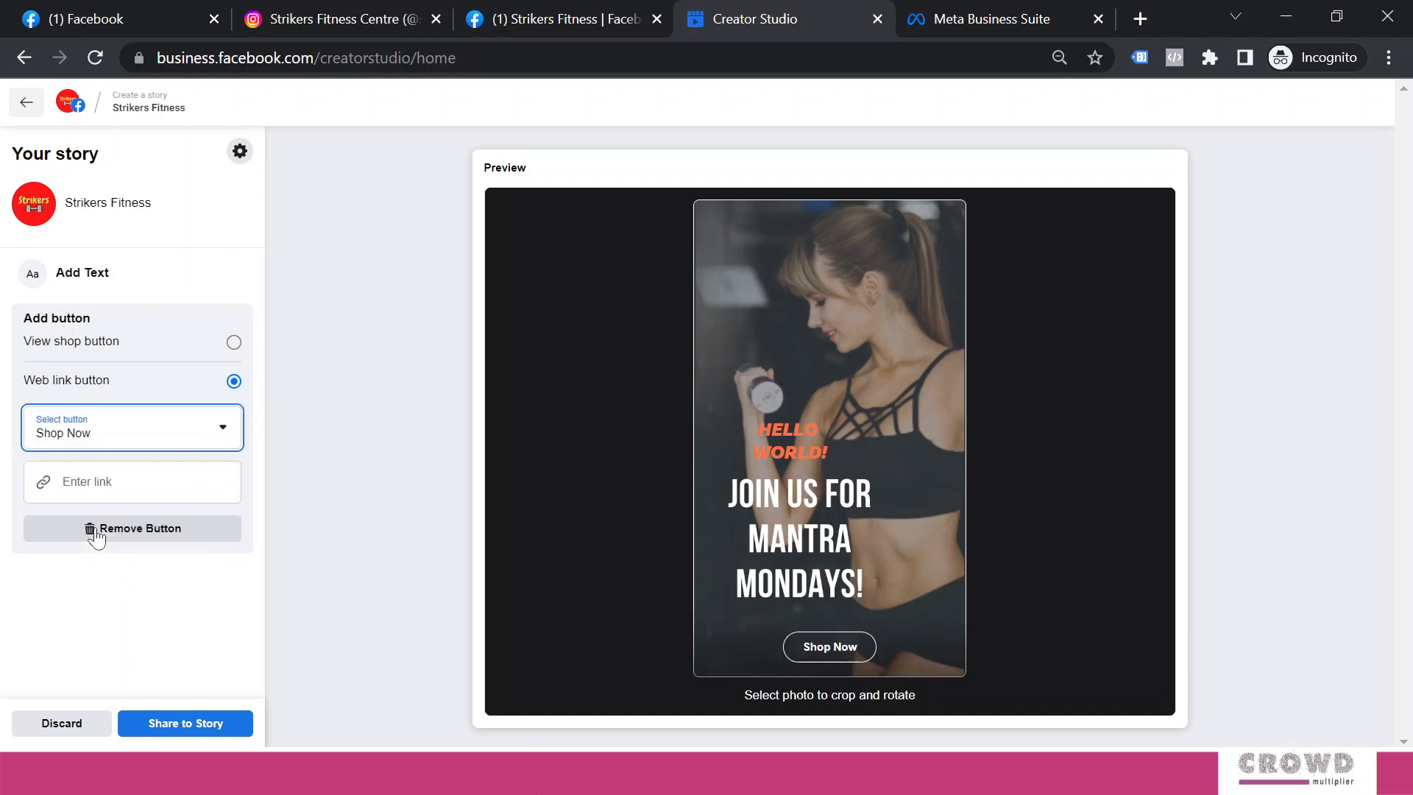
left_click(113, 441)
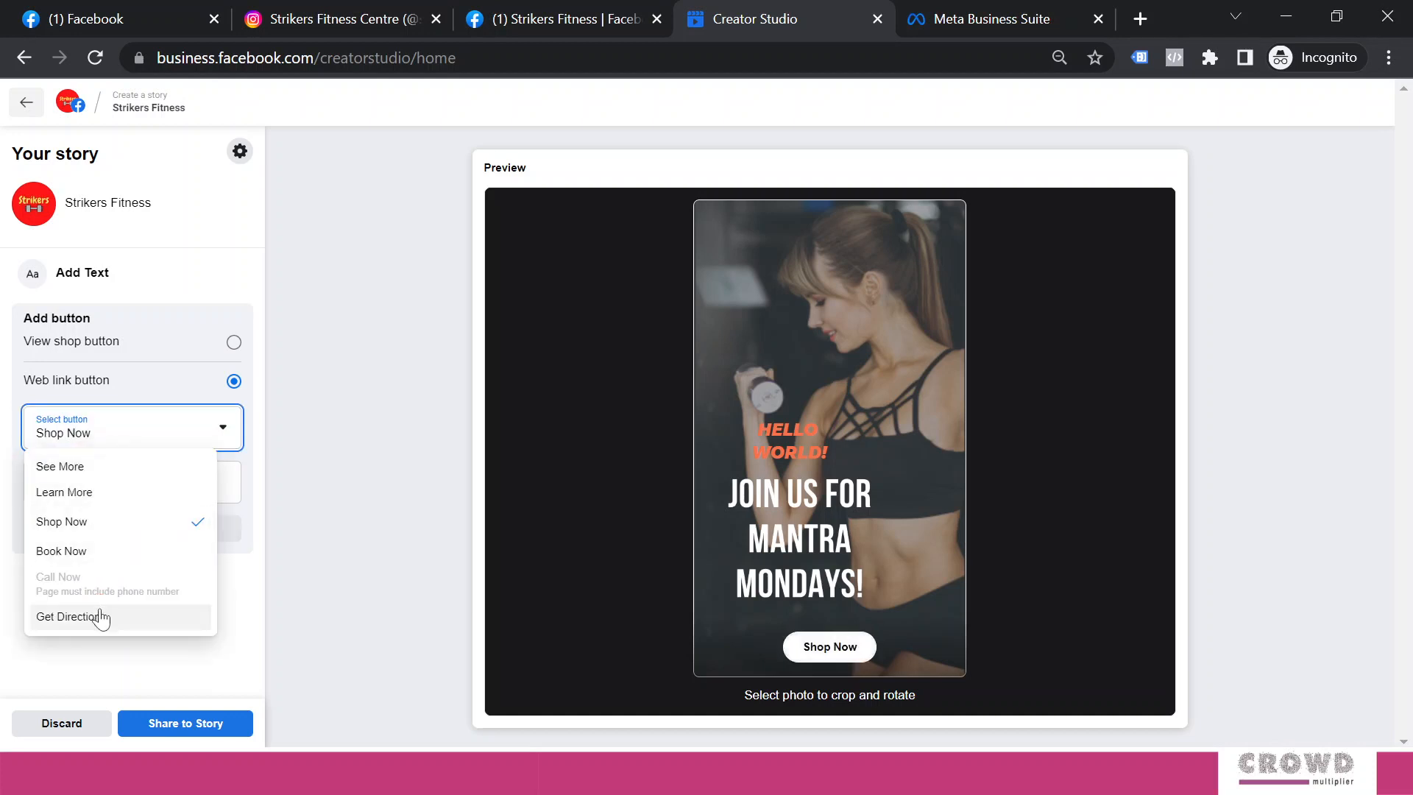
left_click(68, 493)
left_click(88, 484)
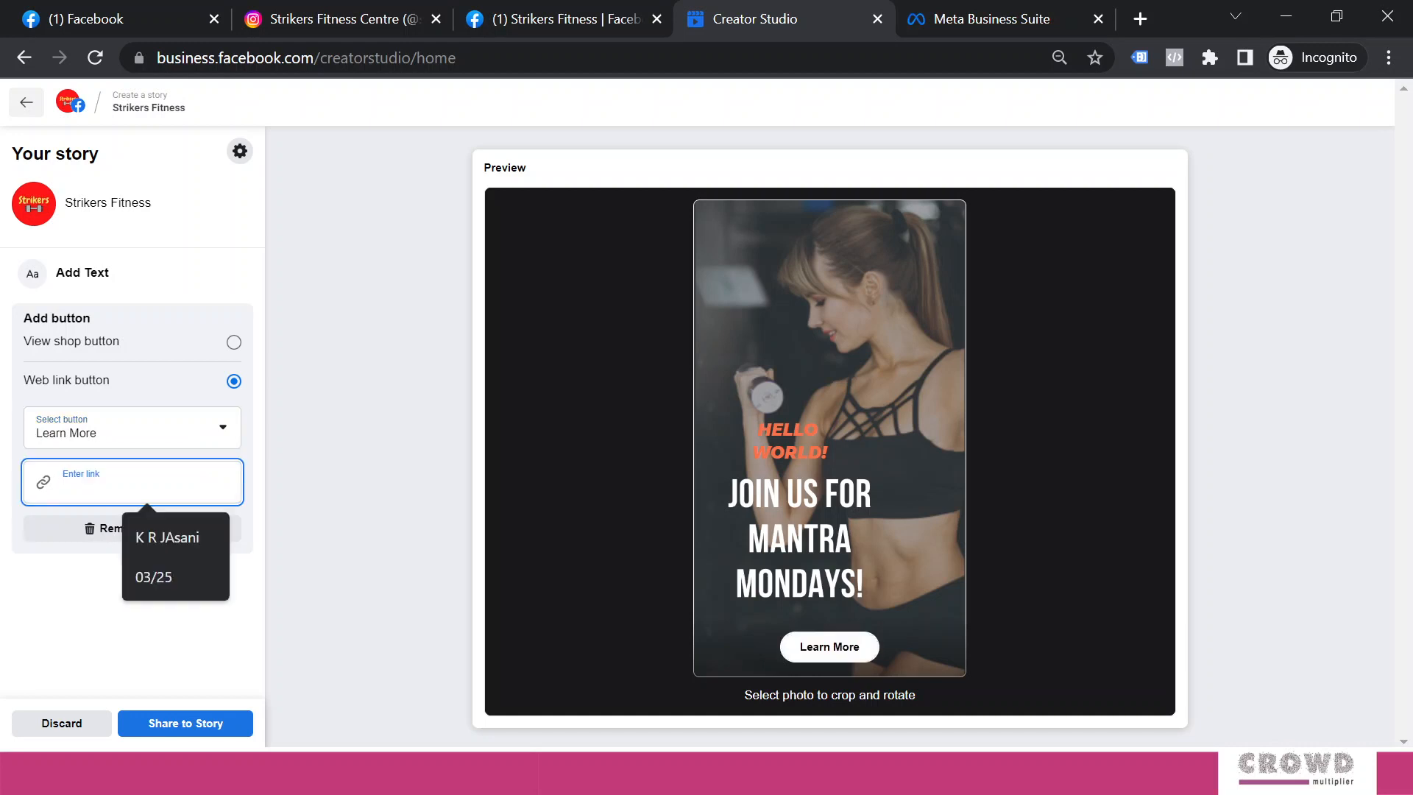
type("www.strikersindia.com")
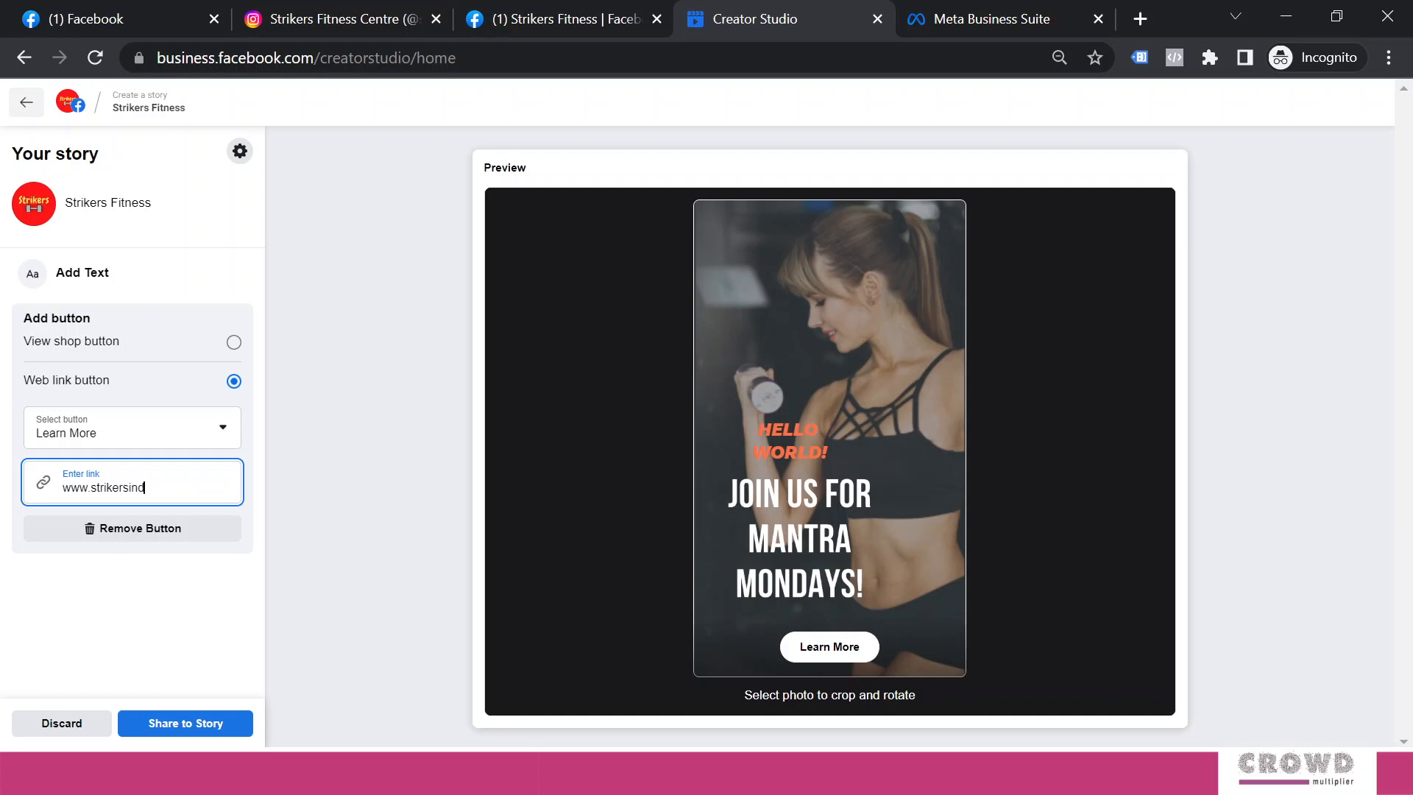
left_click(173, 633)
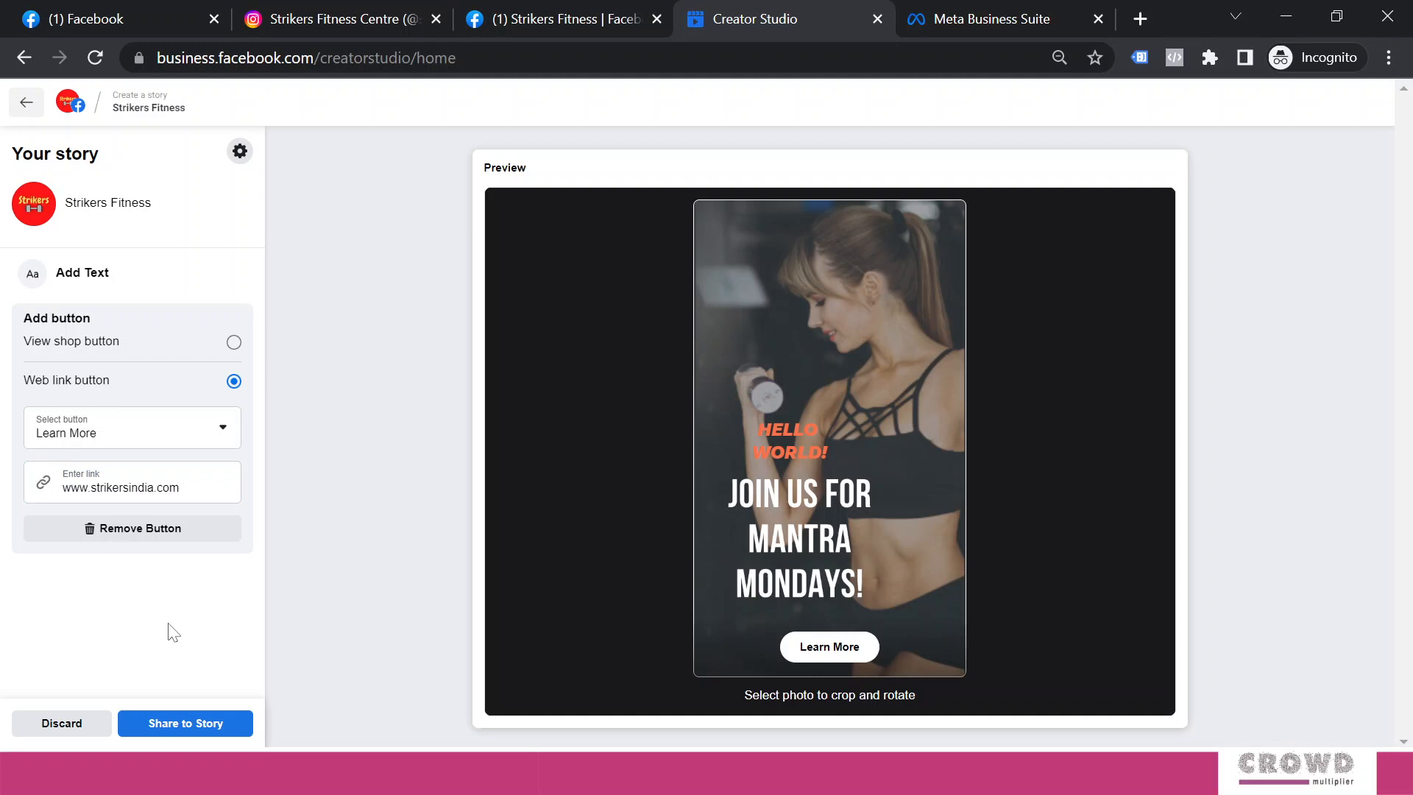
Share the photo story, then view and close its details under Published Stories
left_click(194, 724)
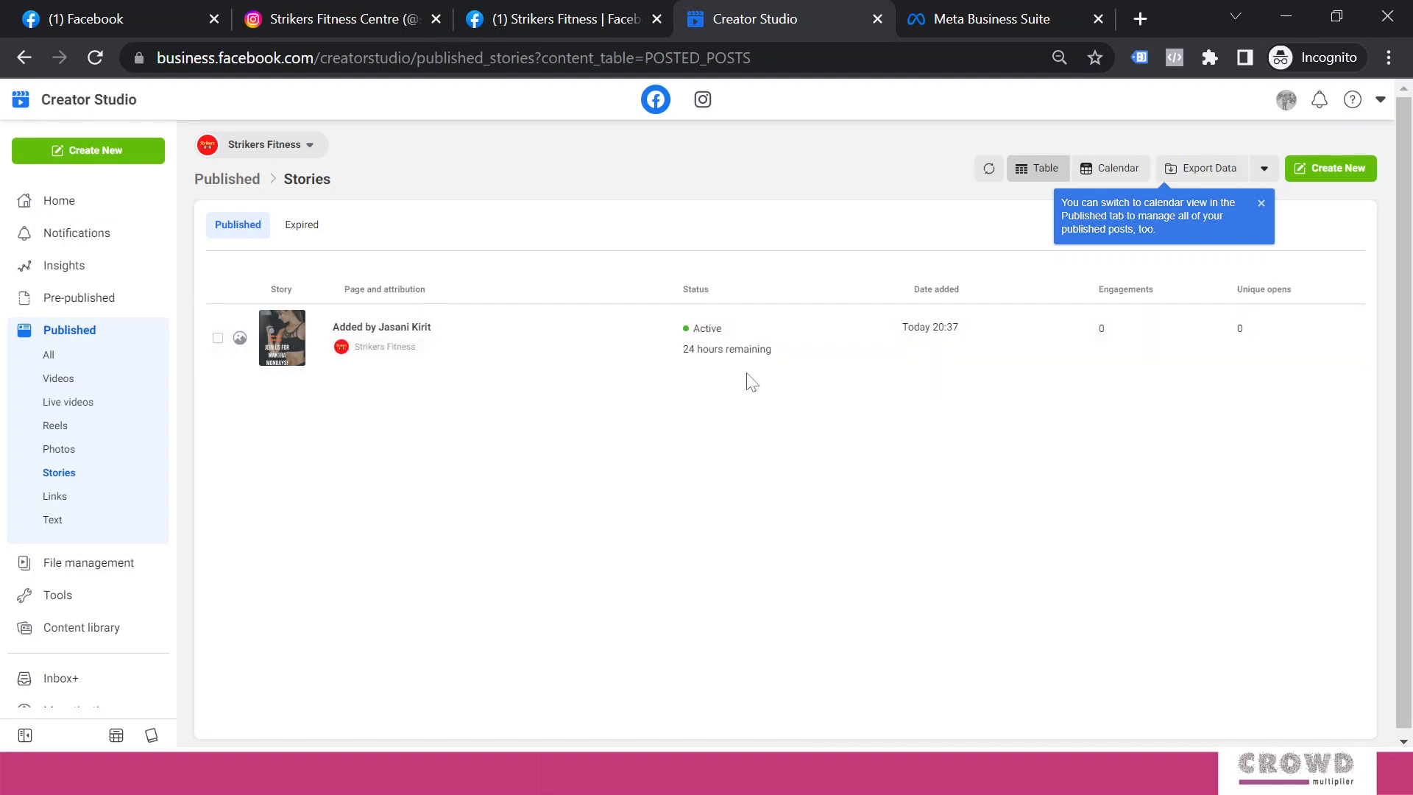
mouse_move(708, 352)
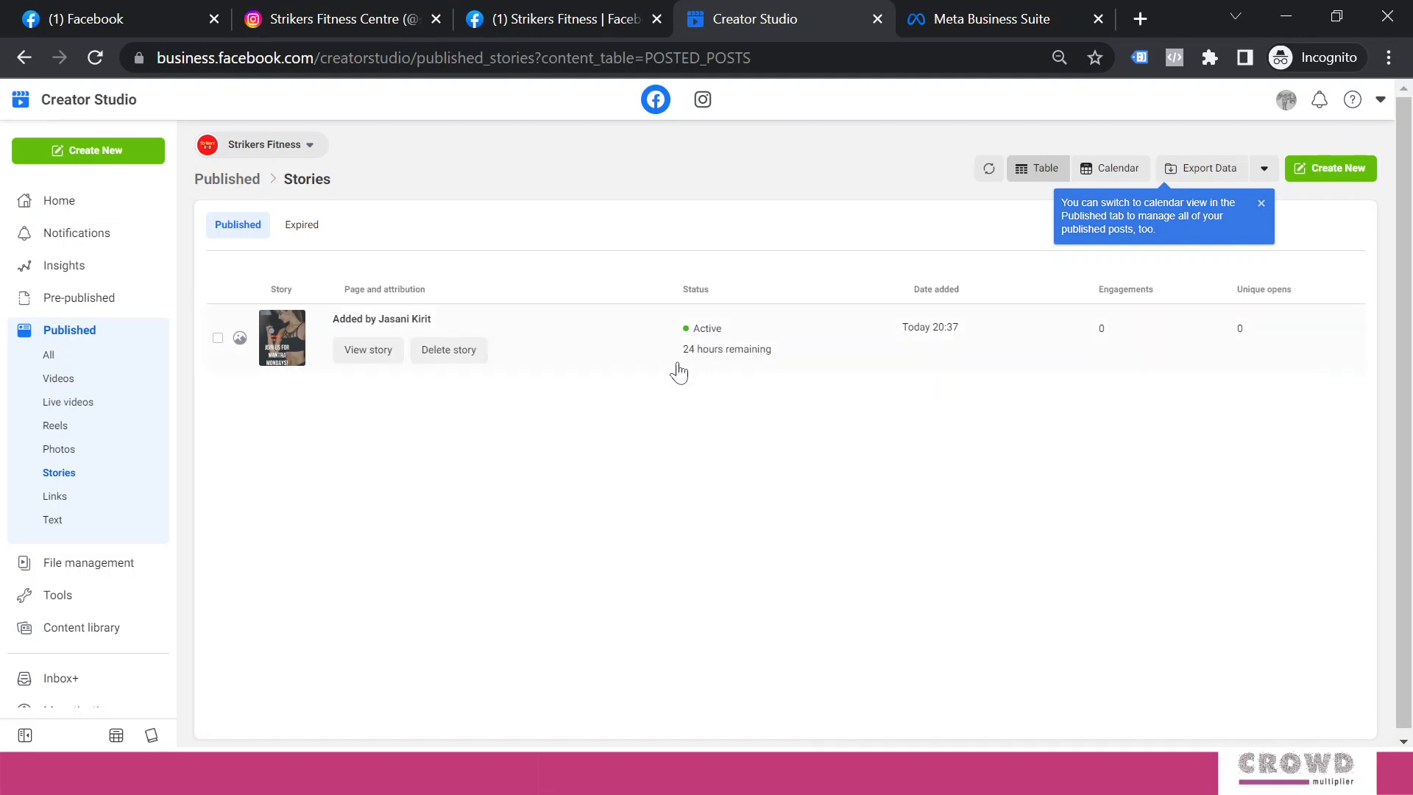
left_click(388, 358)
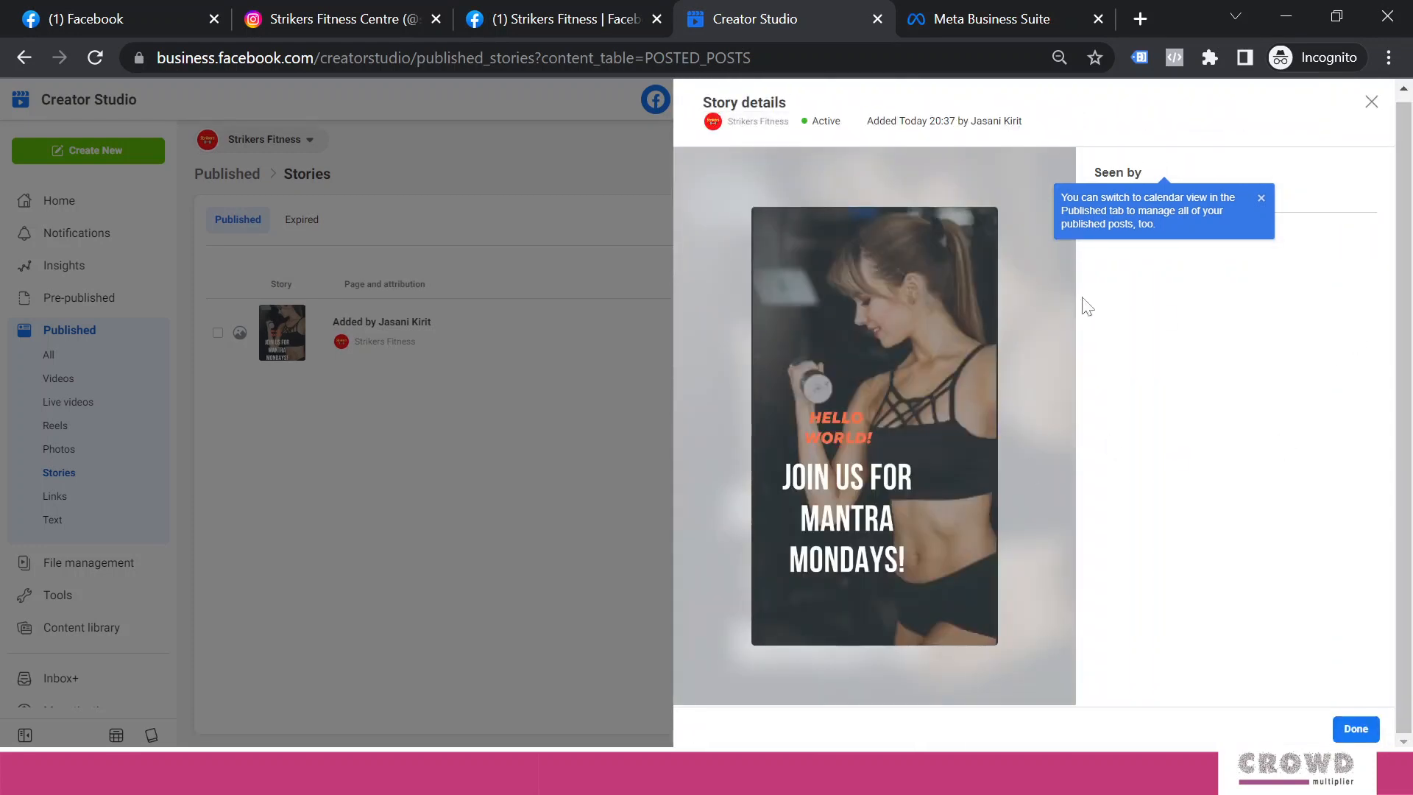
left_click(1370, 103)
mouse_move(549, 362)
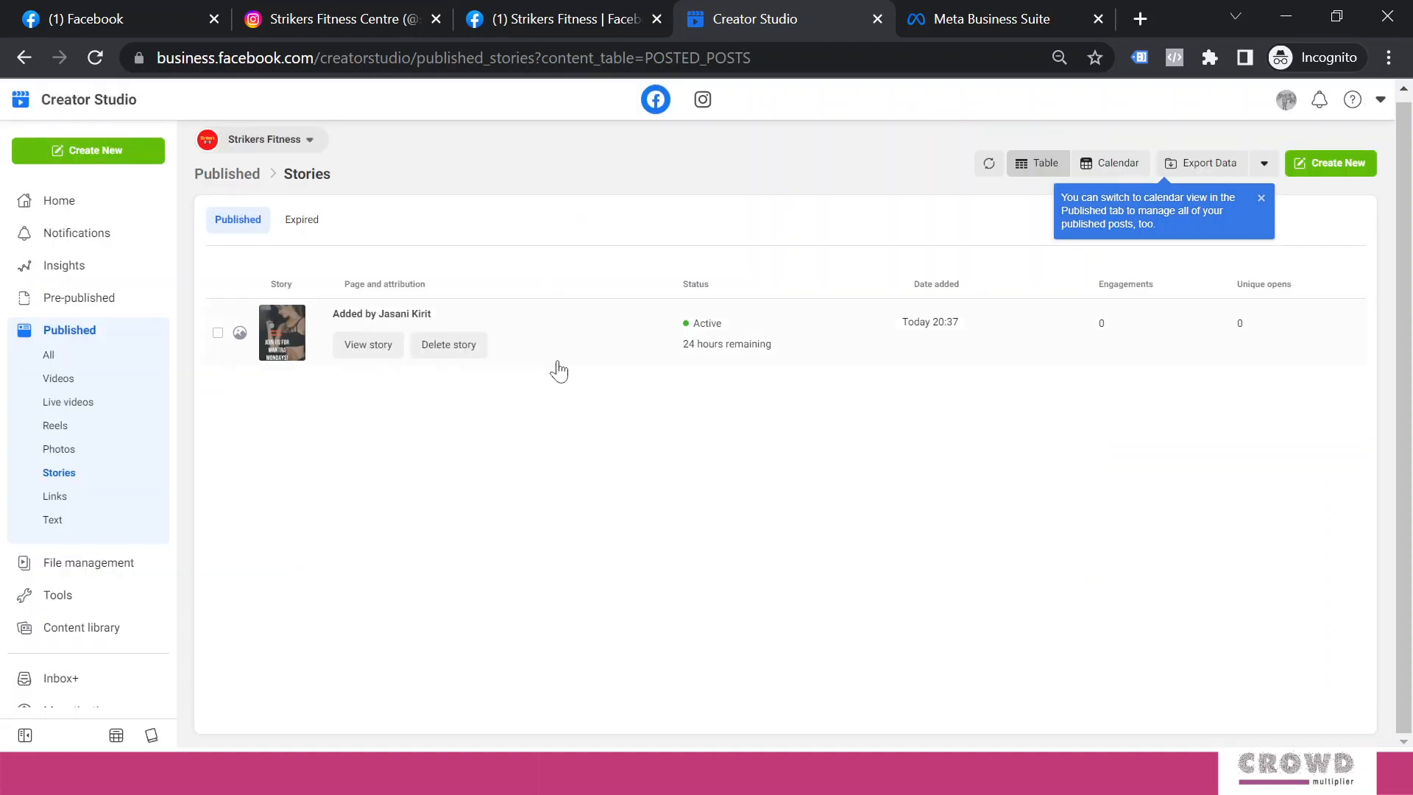
left_click(568, 24)
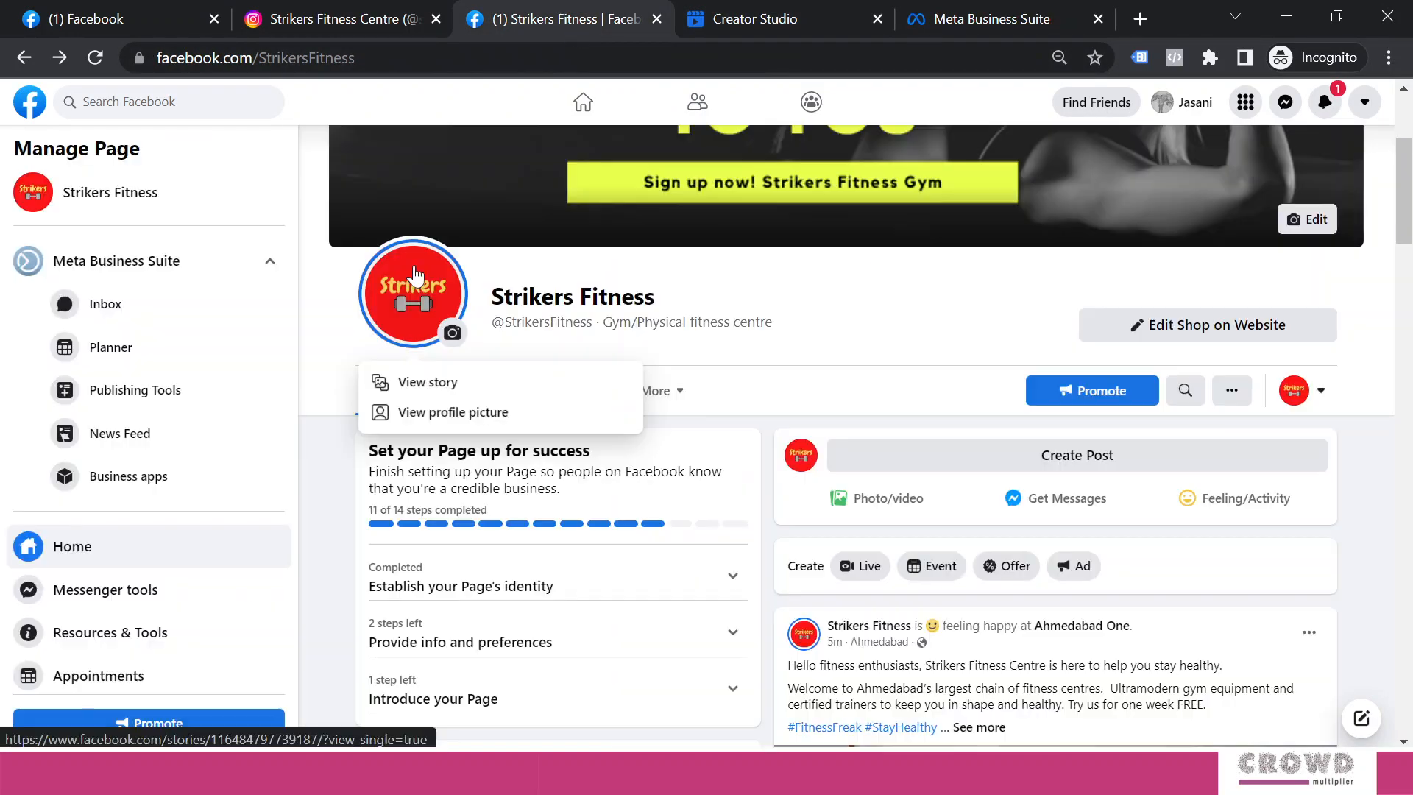
left_click(866, 284)
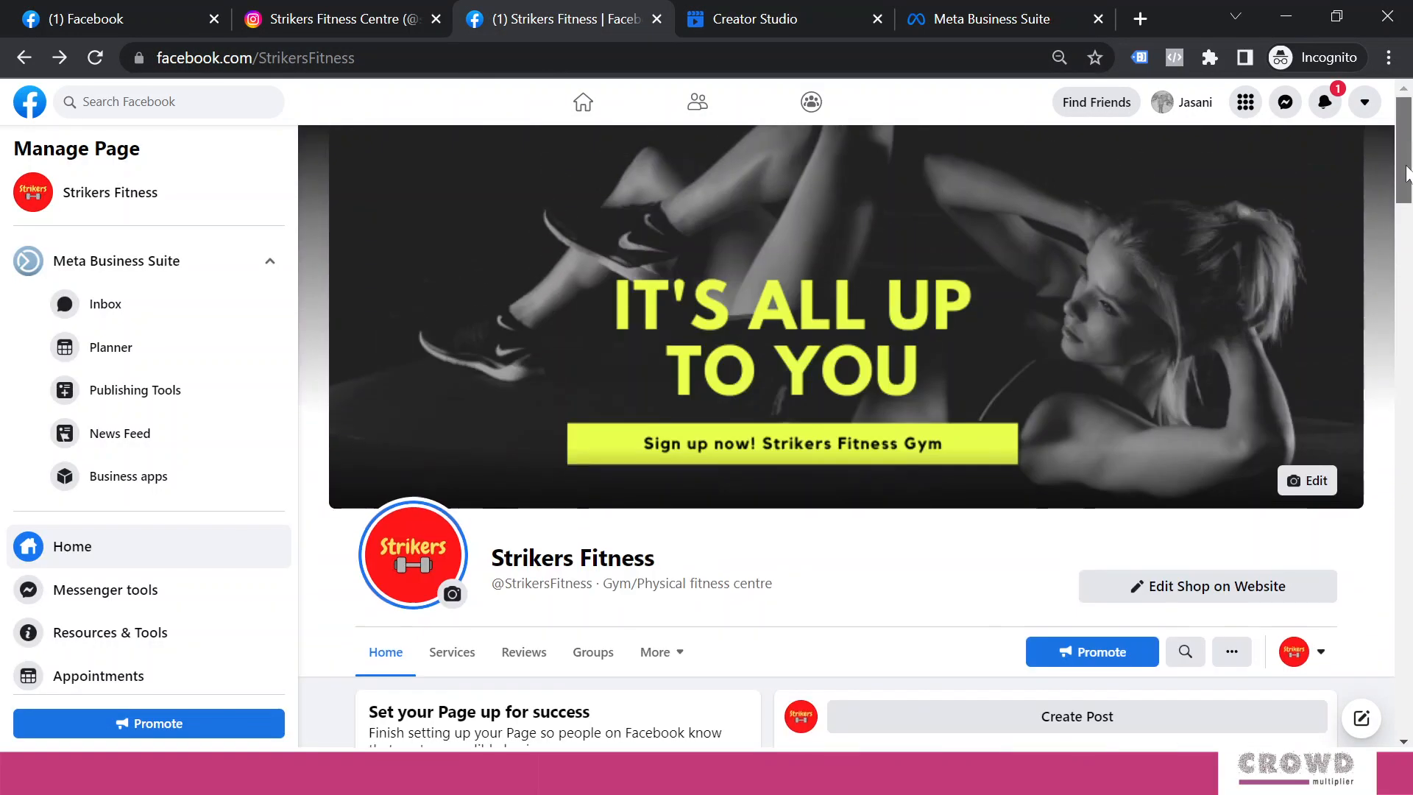
scroll(1405, 177, "up", 4)
scroll(1405, 176, "down", 2)
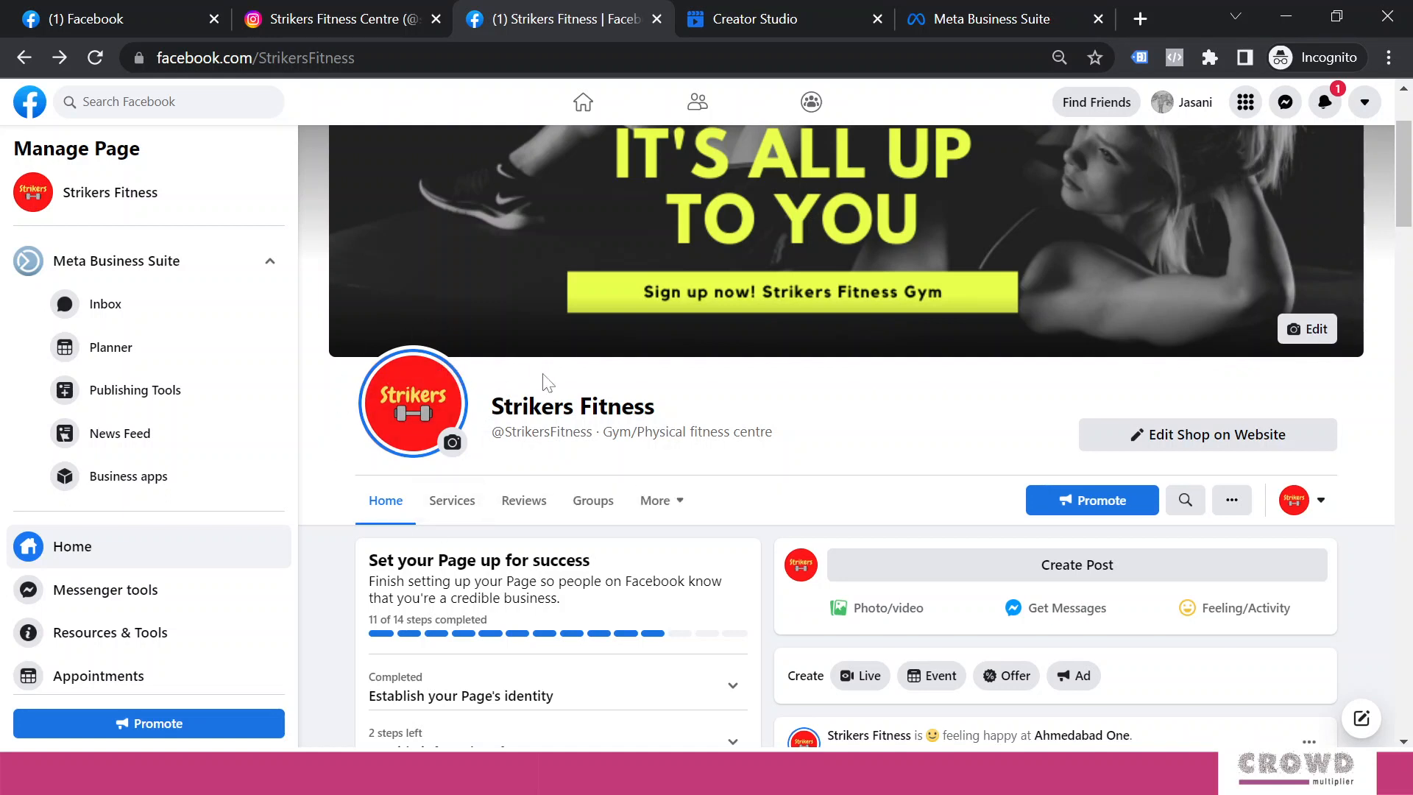
left_click(428, 411)
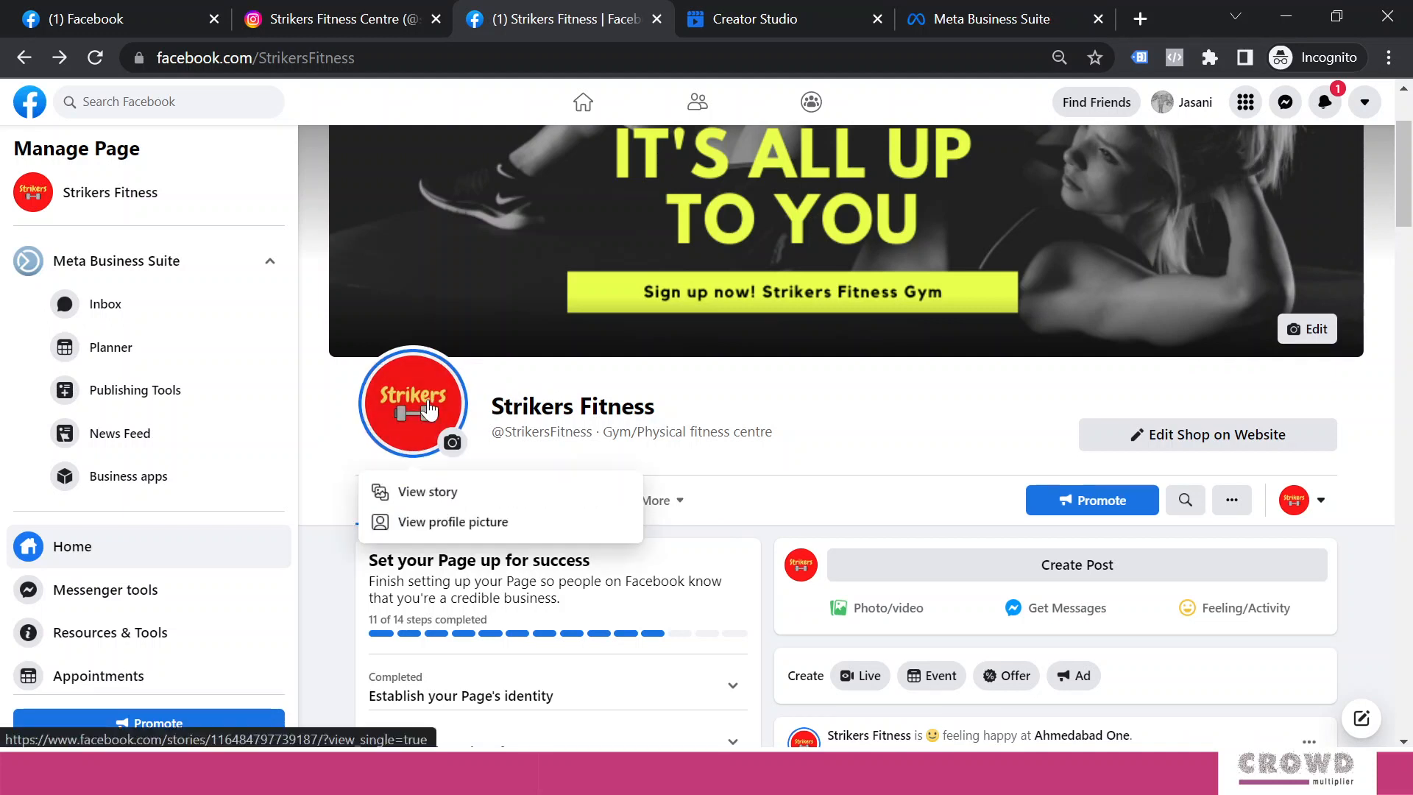
left_click(434, 492)
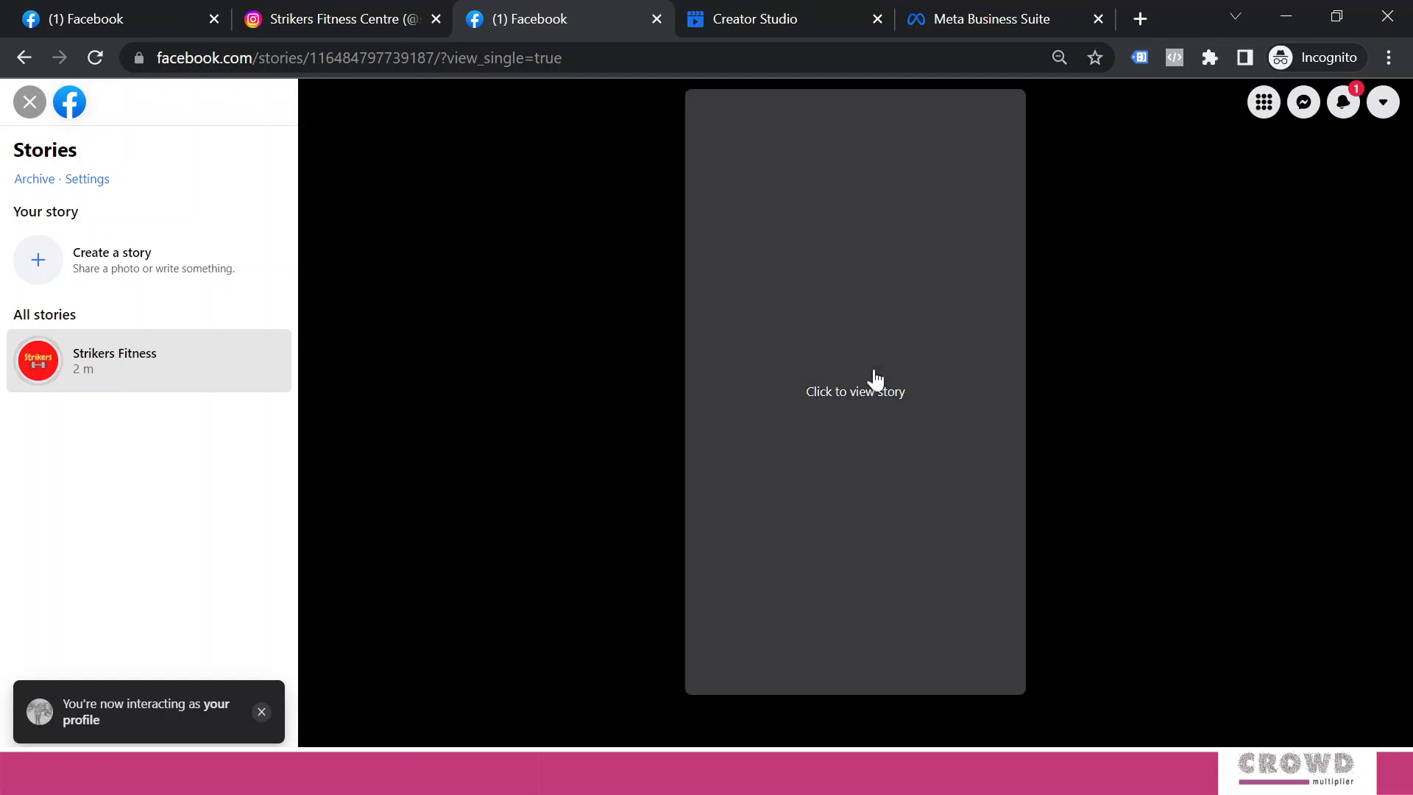
left_click(862, 400)
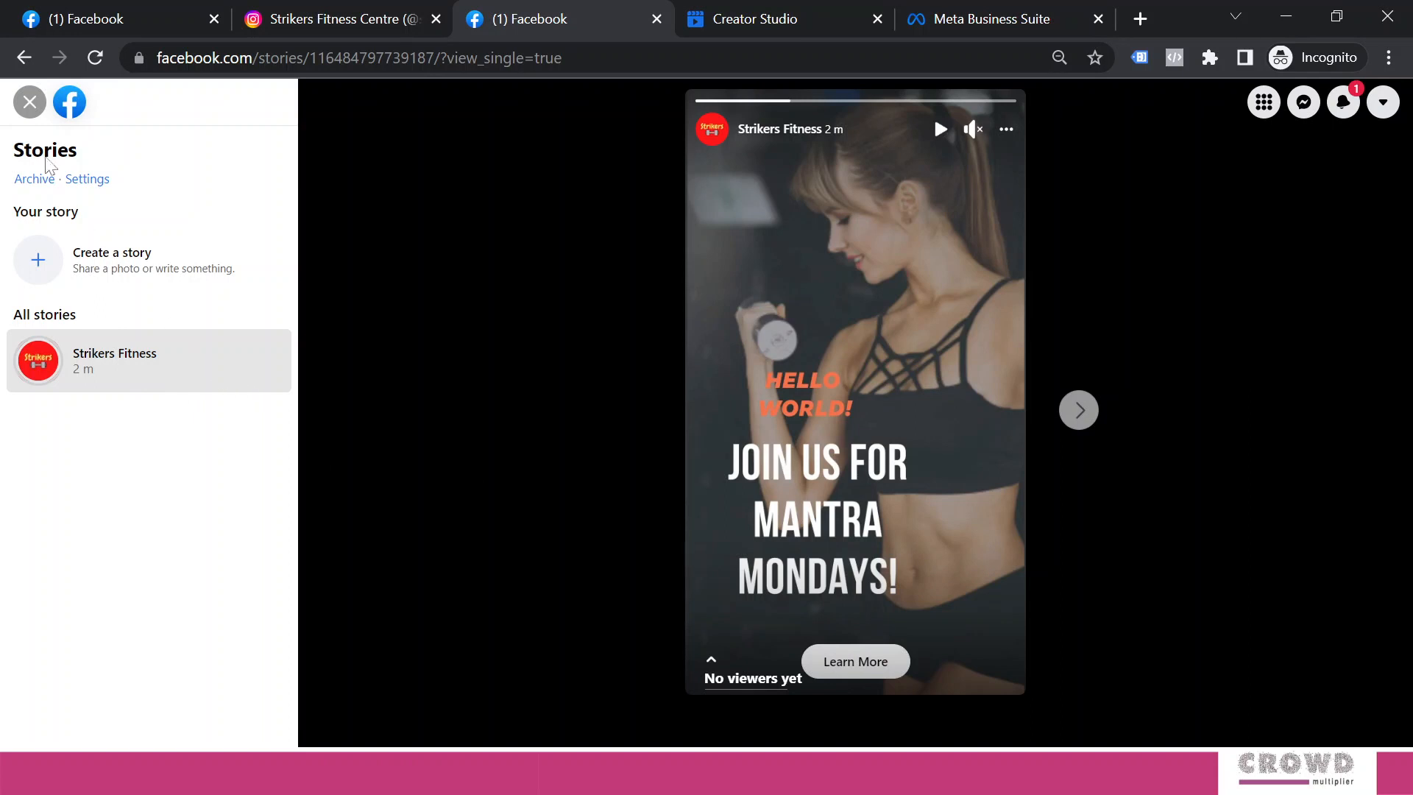
left_click(31, 104)
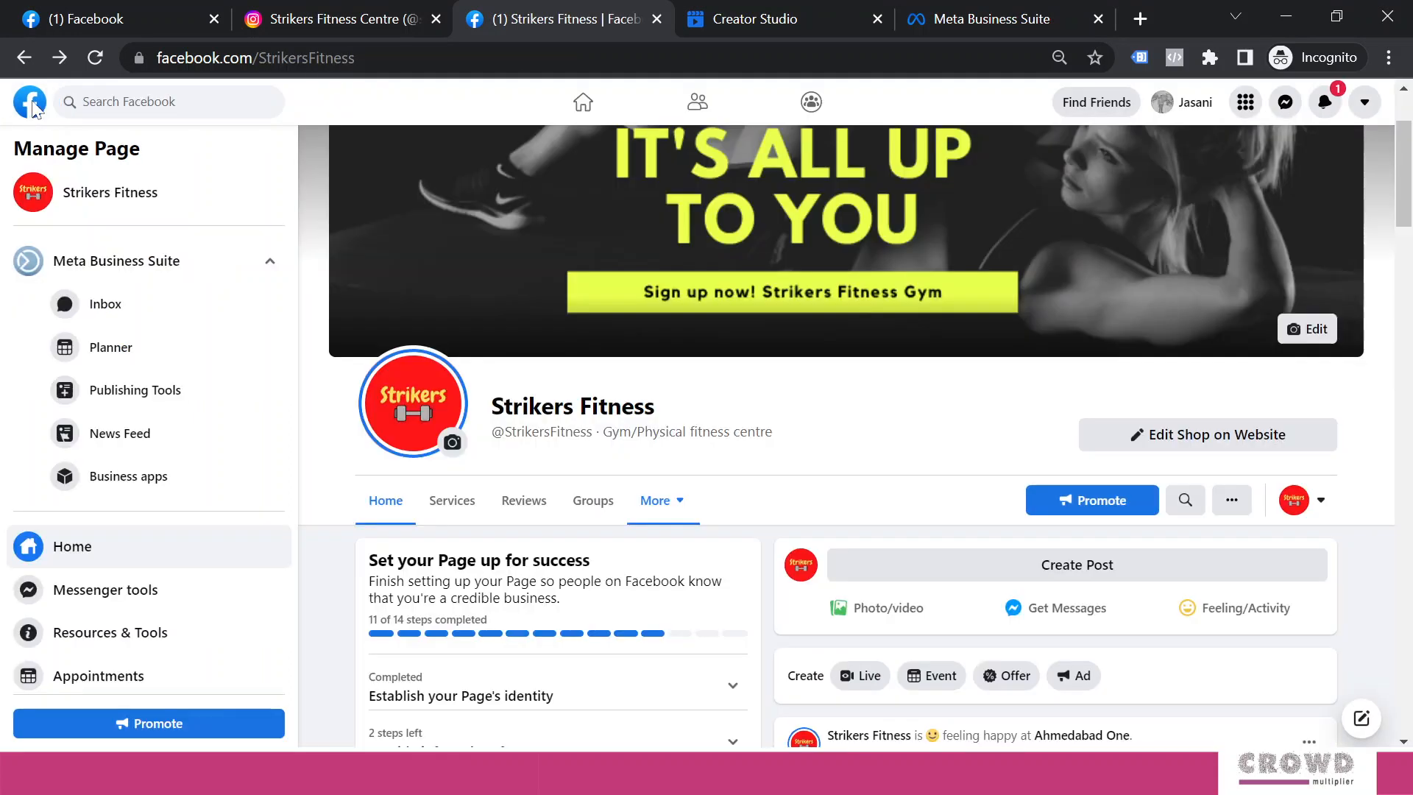
Create a story for Strikers Fitness and strikersfitnesscentre and add the STAND UP AND GO! image
left_click(956, 24)
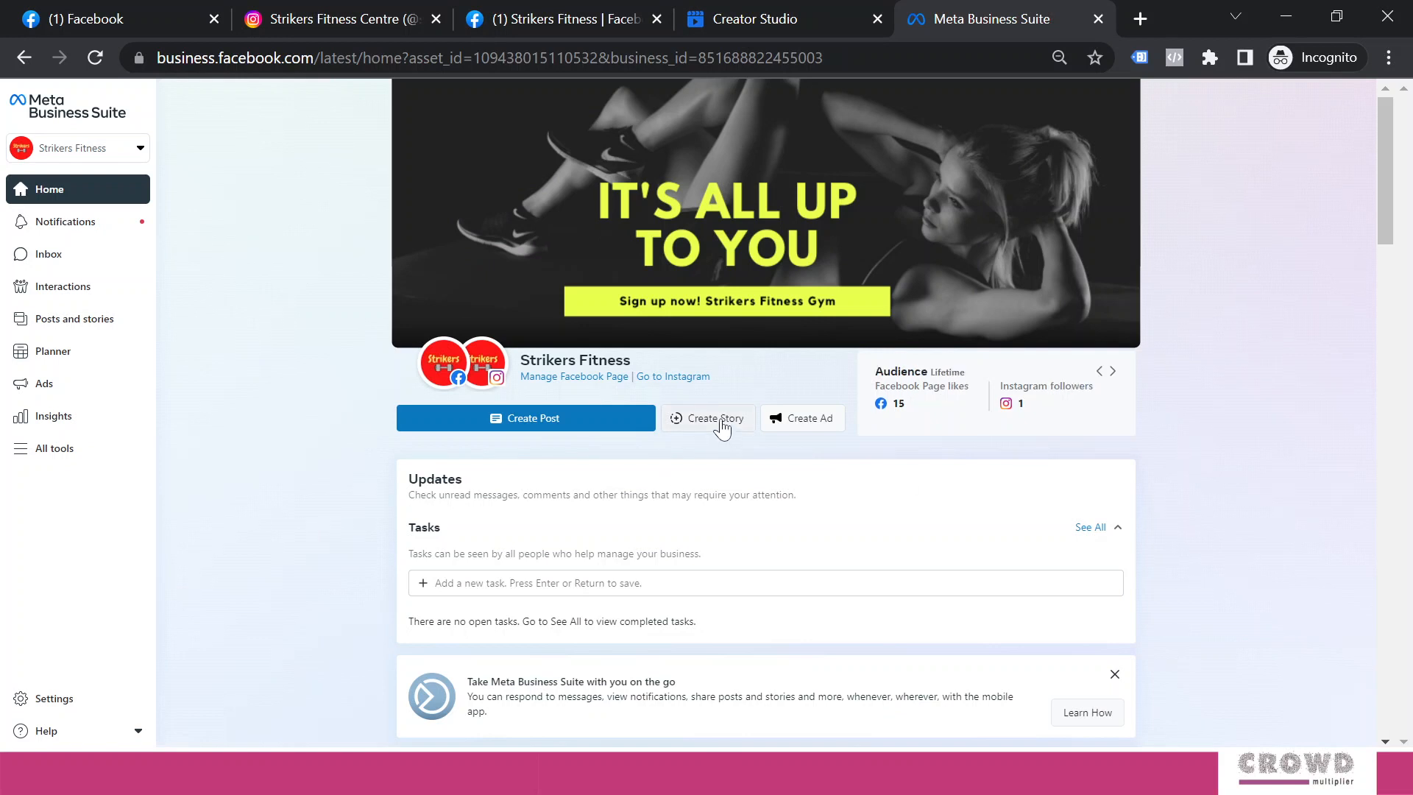
left_click(722, 425)
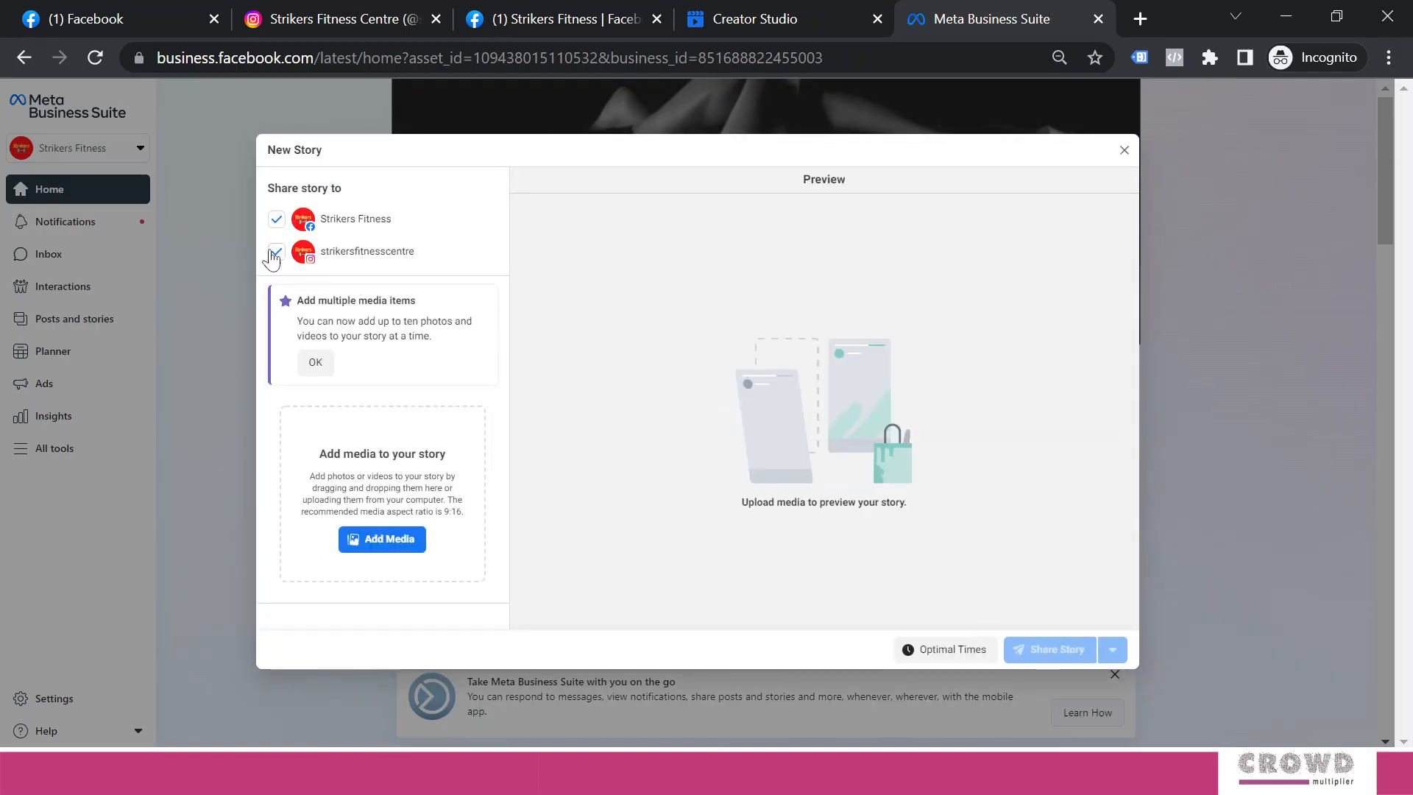
left_click(276, 220)
left_click(277, 252)
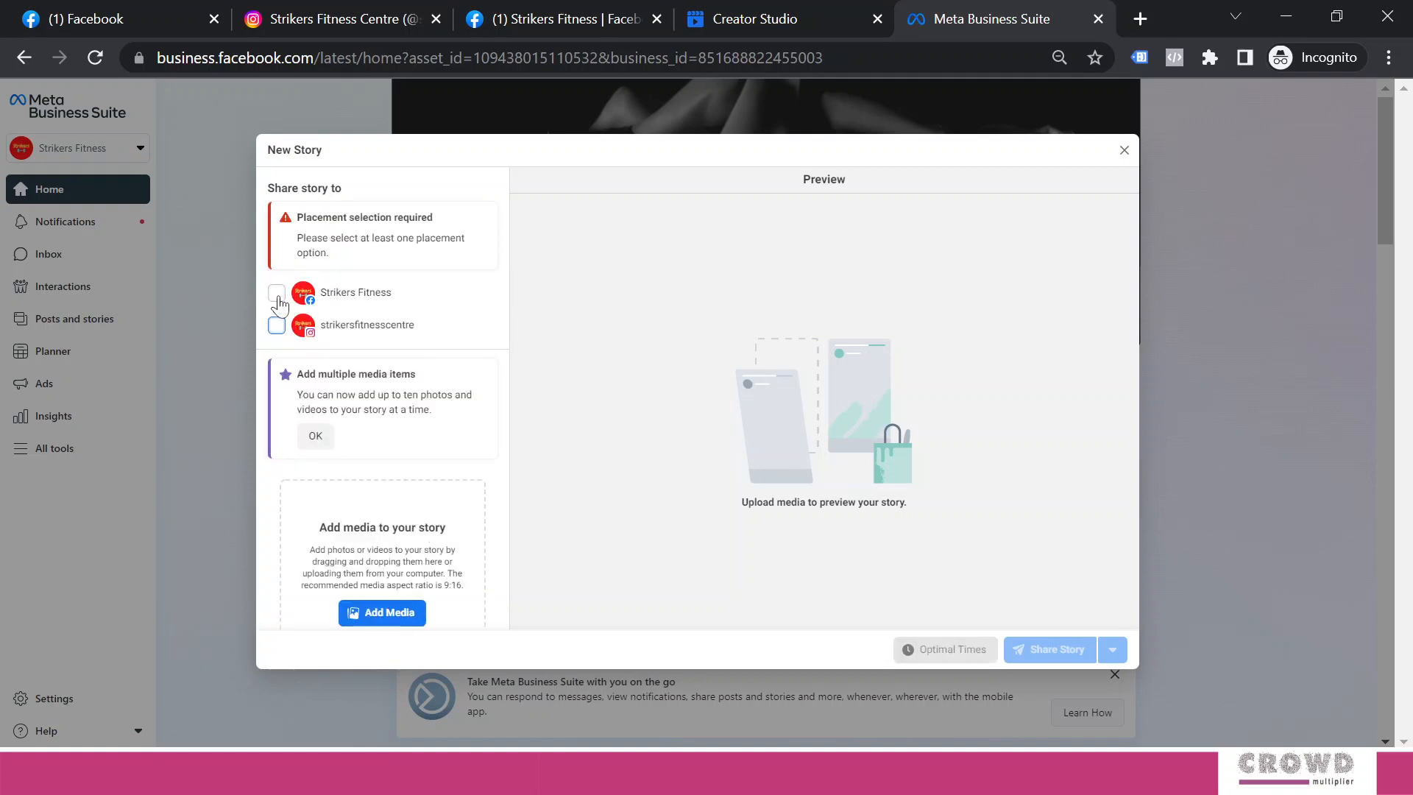
left_click(278, 296)
left_click(278, 254)
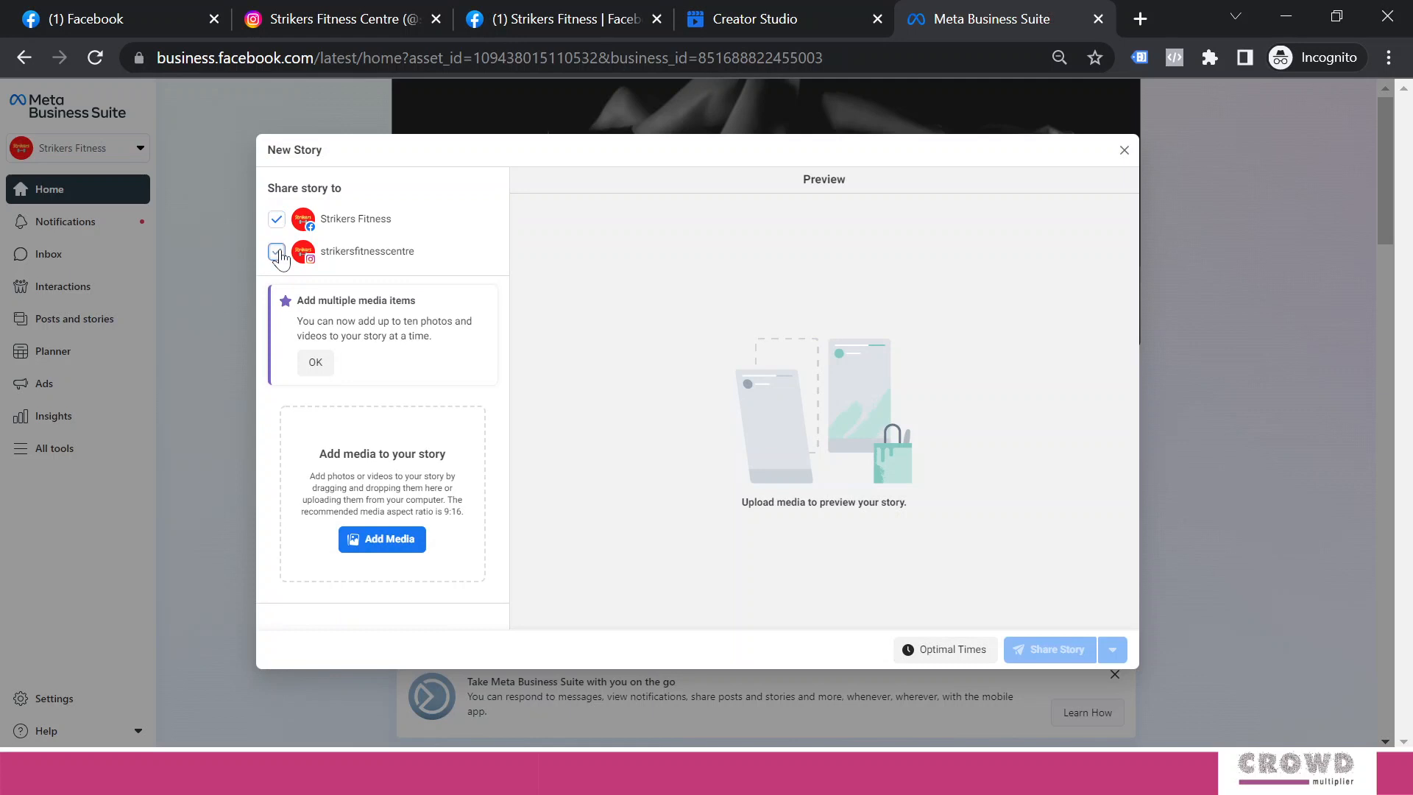
left_click(406, 551)
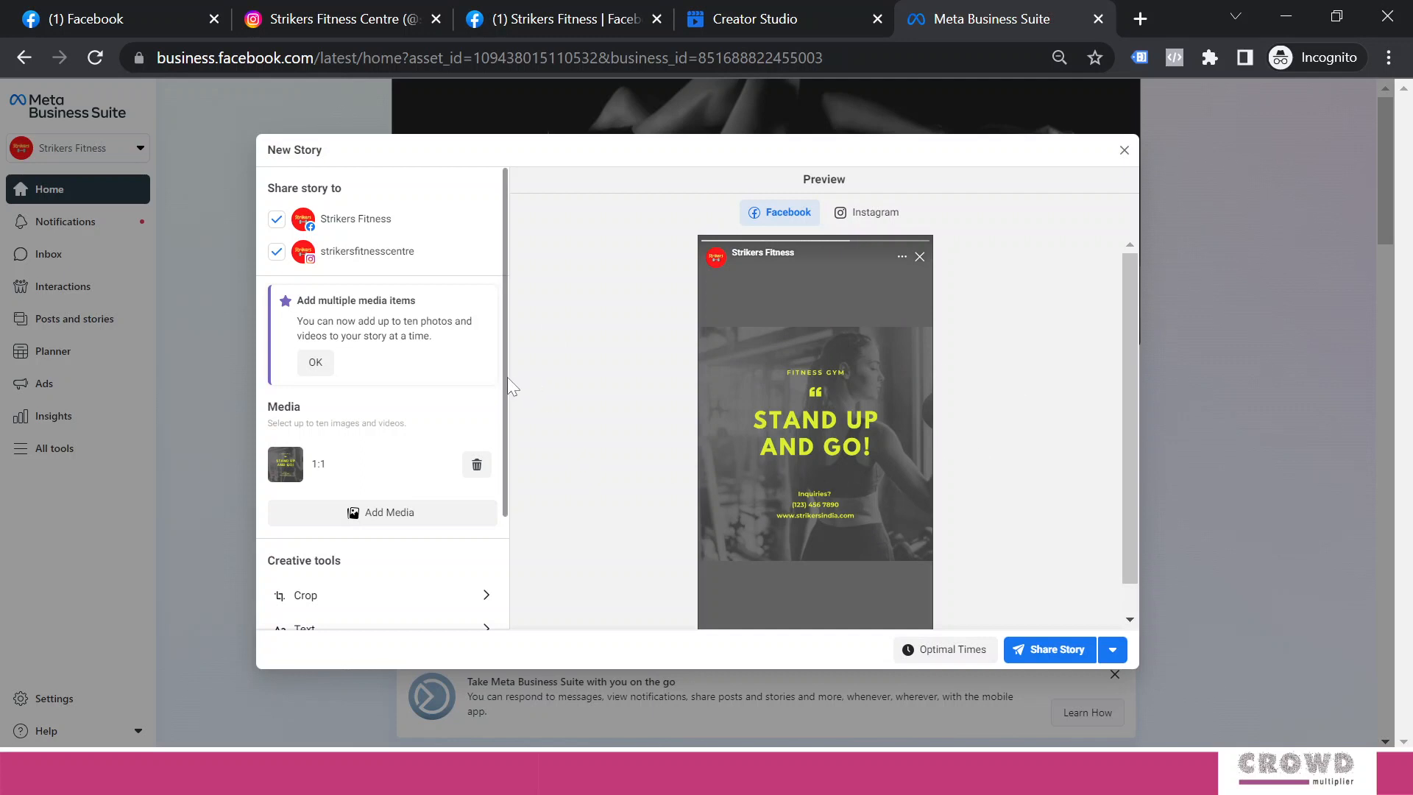
left_click_drag(506, 377, 522, 542)
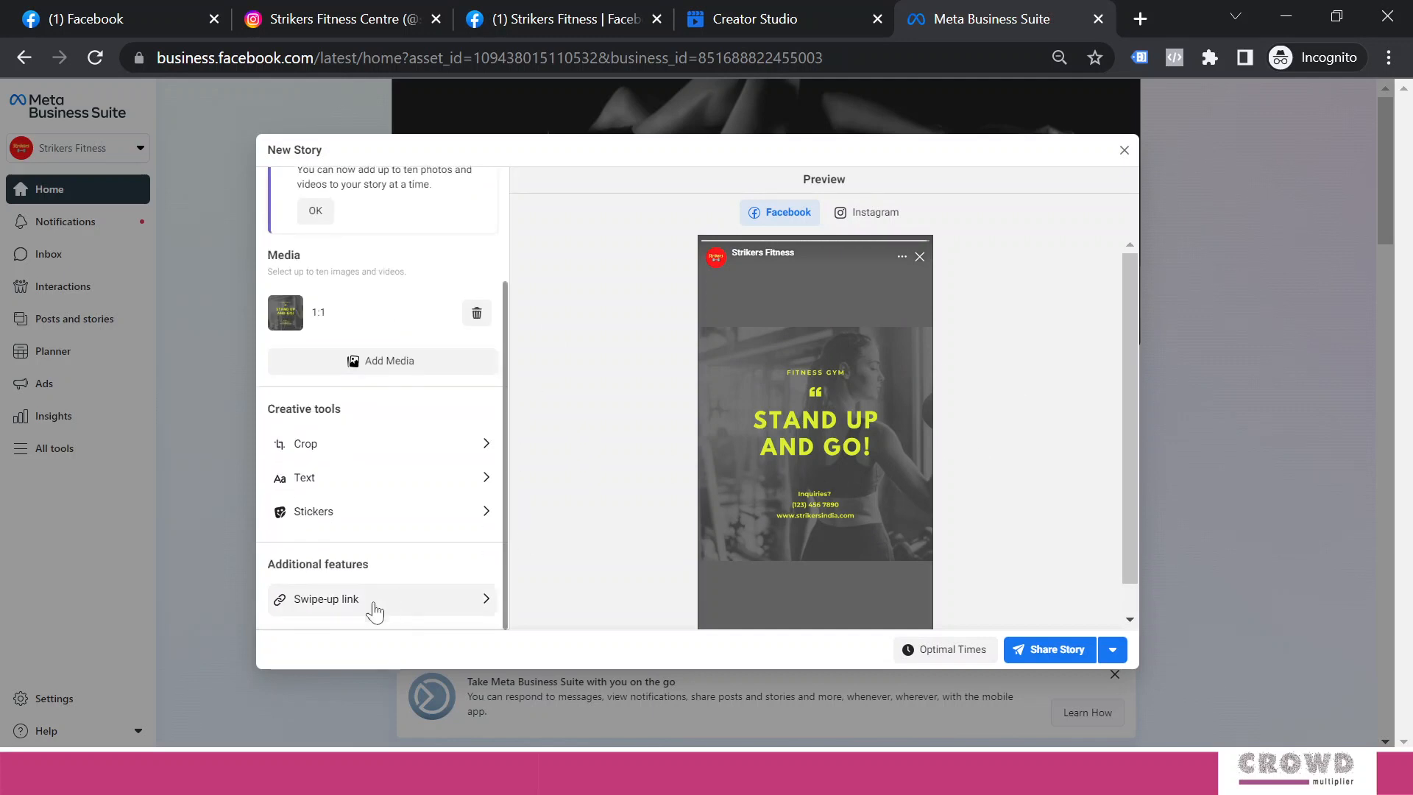
left_click(348, 611)
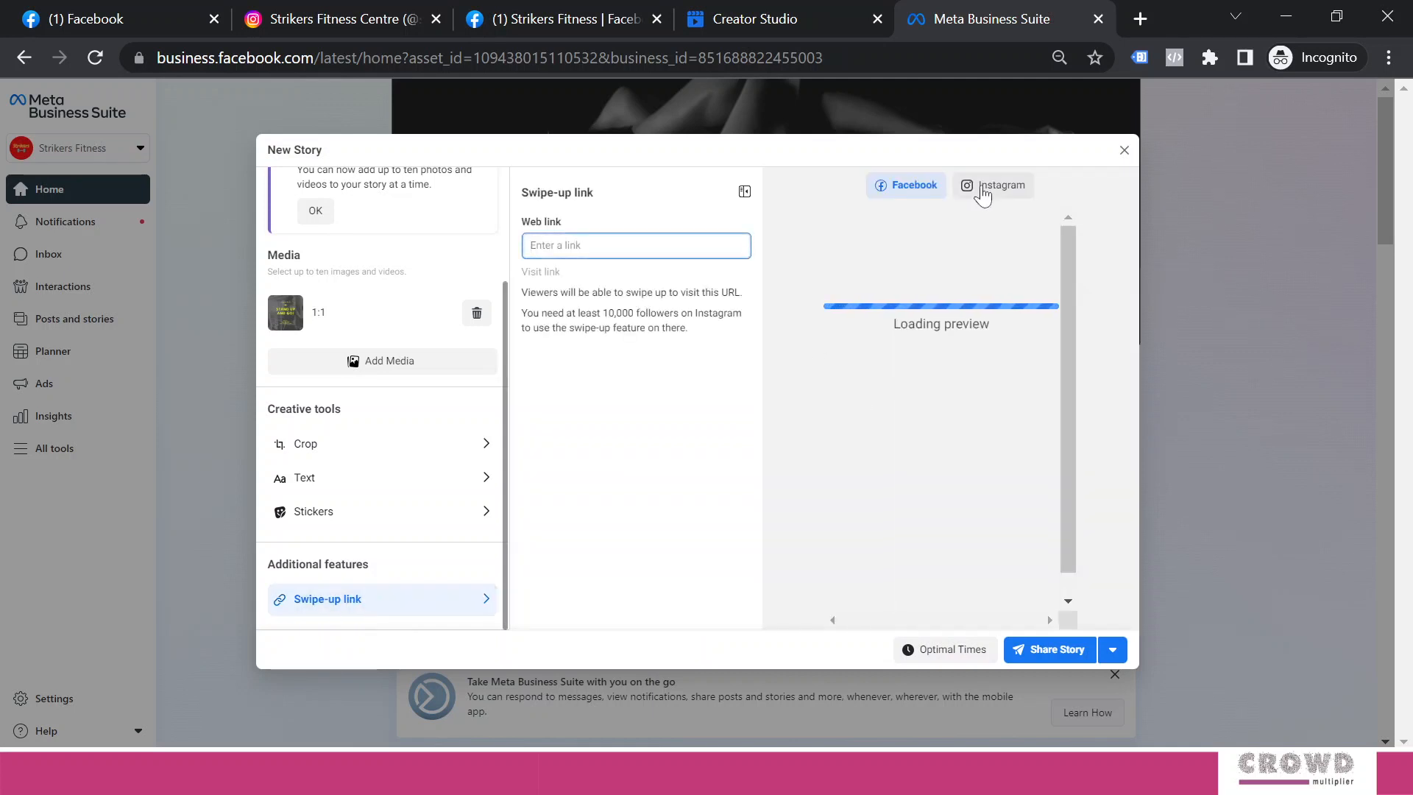
left_click(982, 191)
left_click(647, 250)
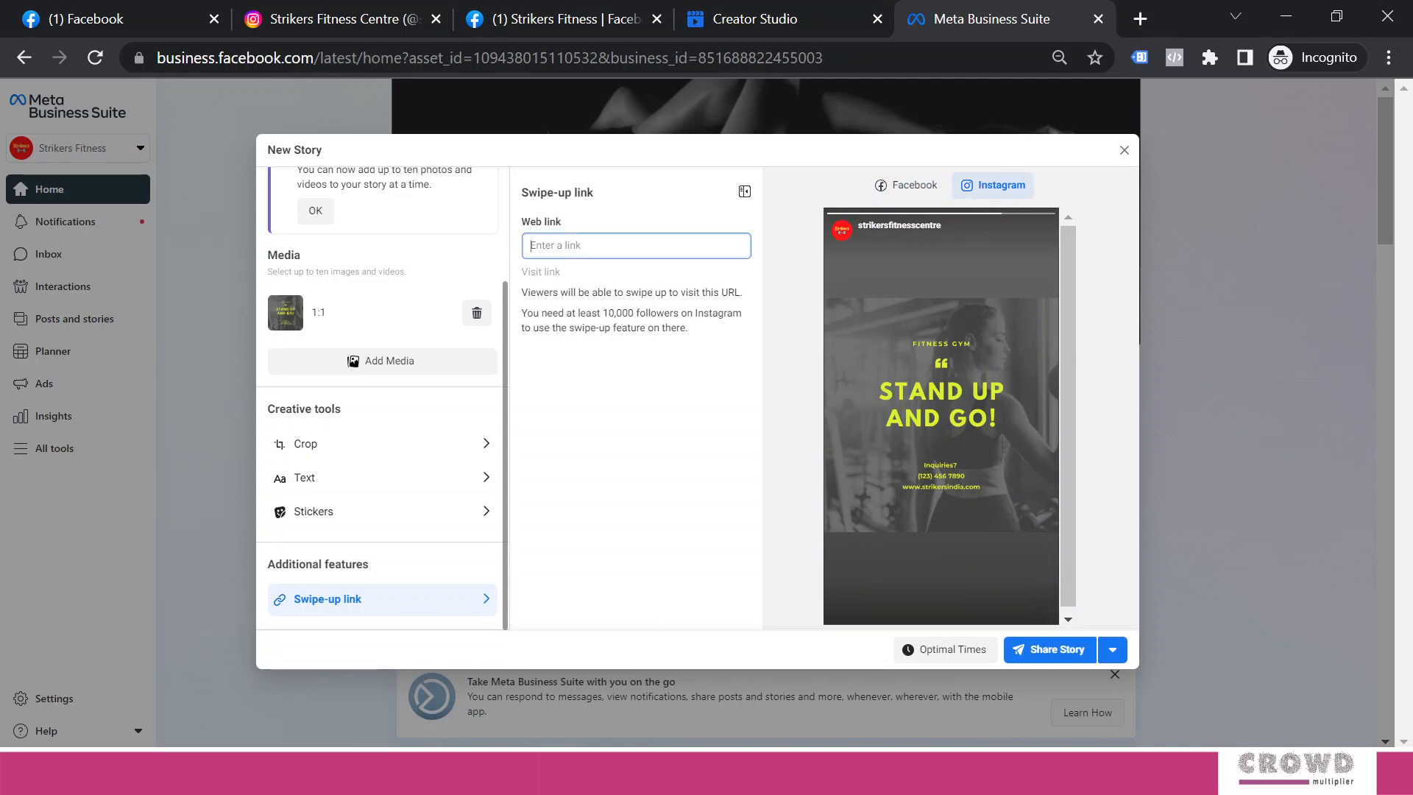
left_click(905, 185)
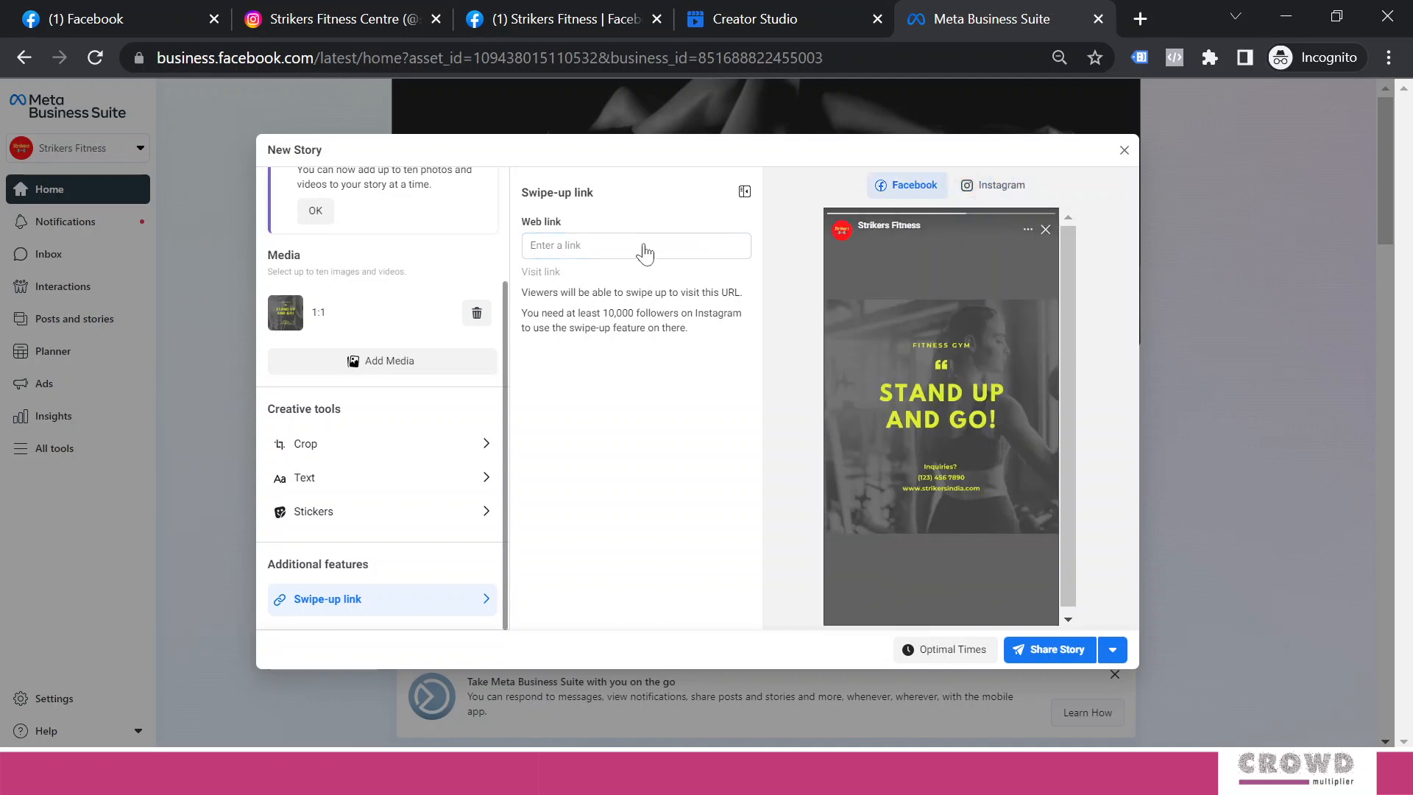
left_click(643, 250)
type("www.")
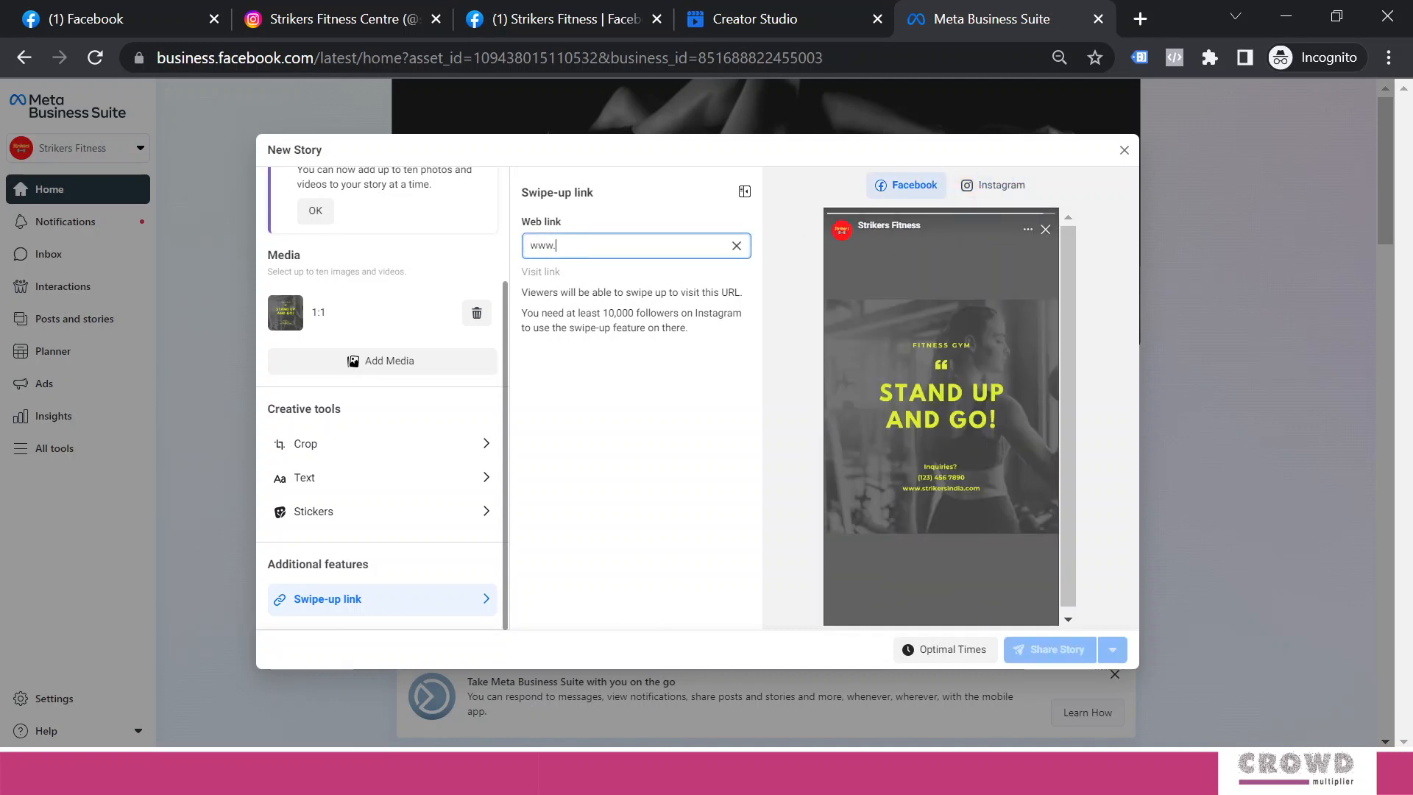
type("strikersindia.com")
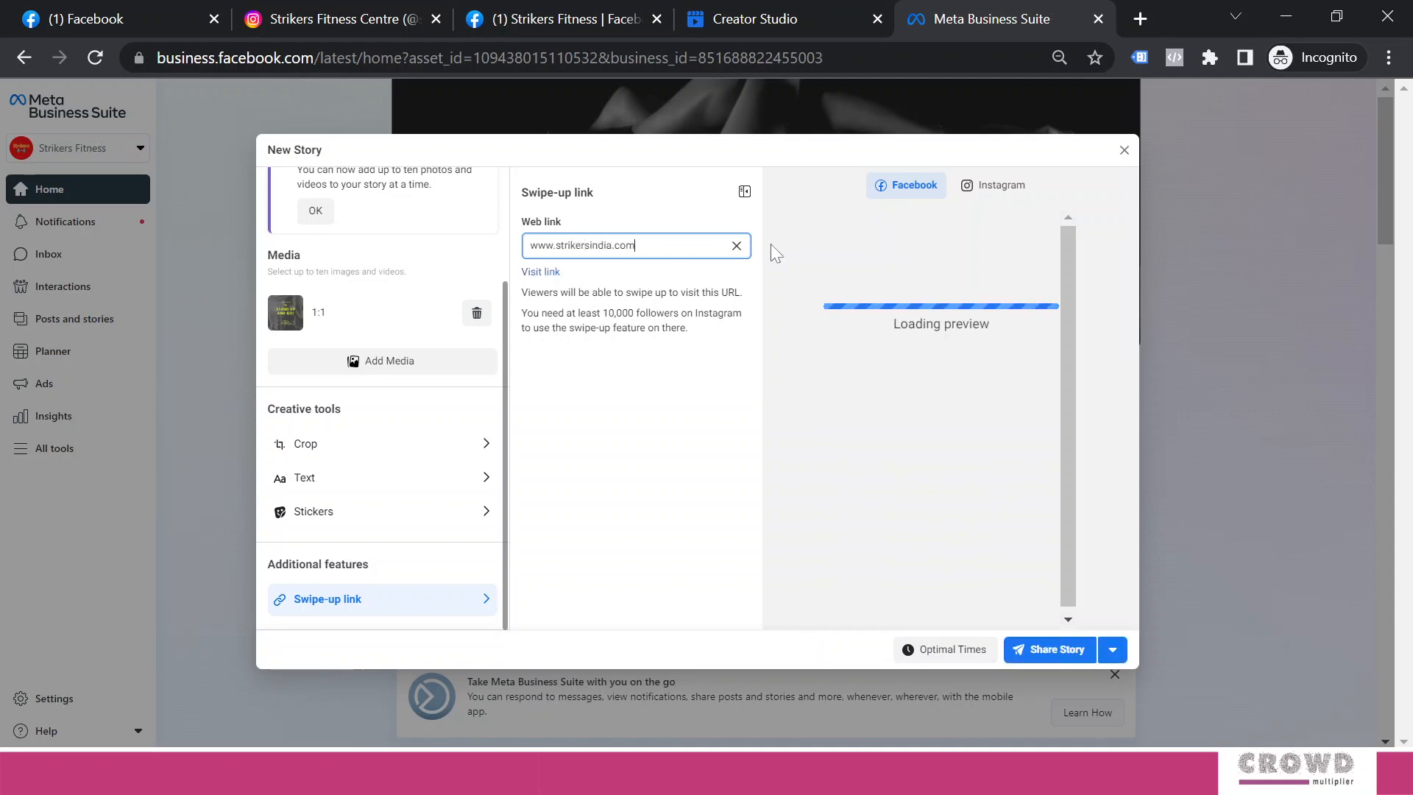
Recheck the linked story's Instagram and Facebook previews and share it to both accounts
left_click(701, 236)
left_click_drag(687, 255, 529, 246)
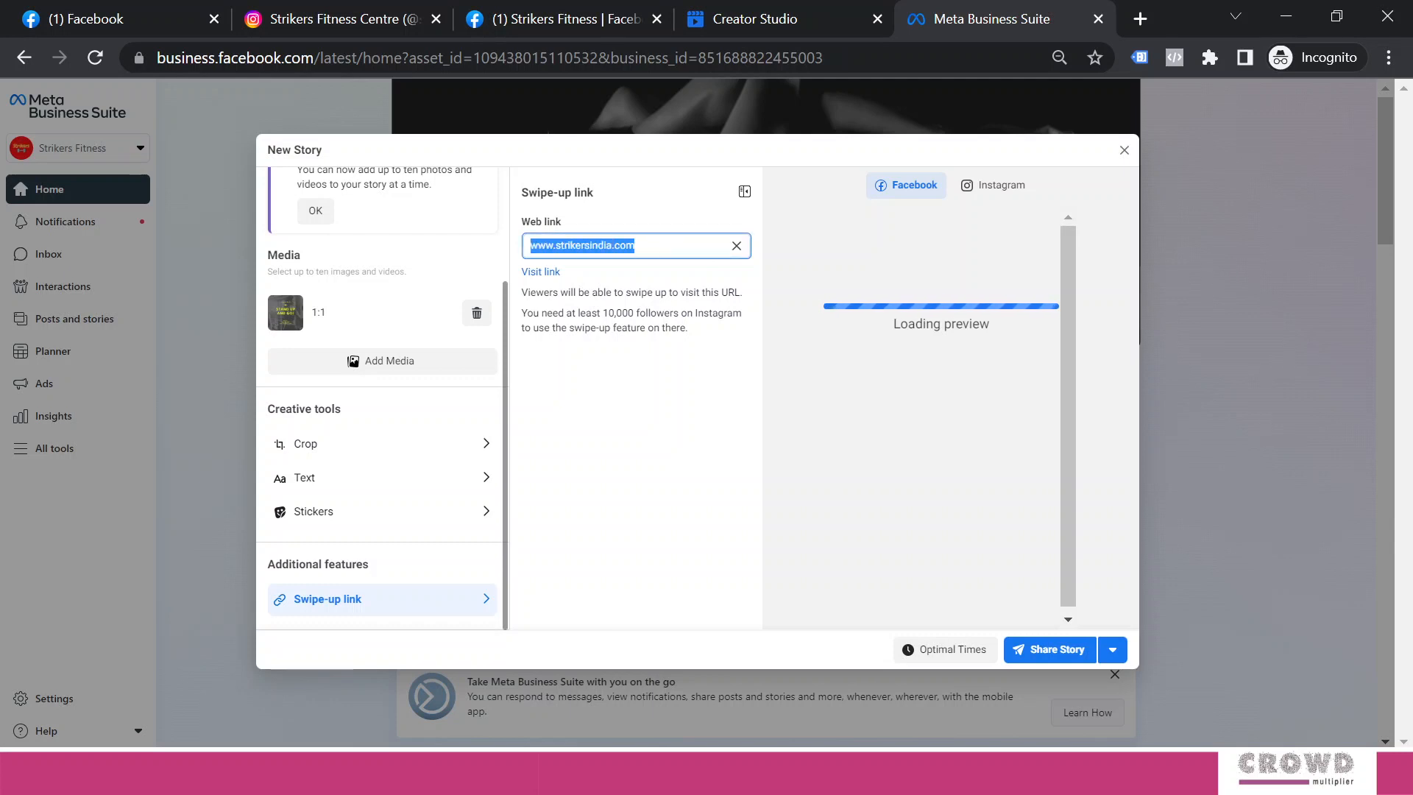
left_click(682, 384)
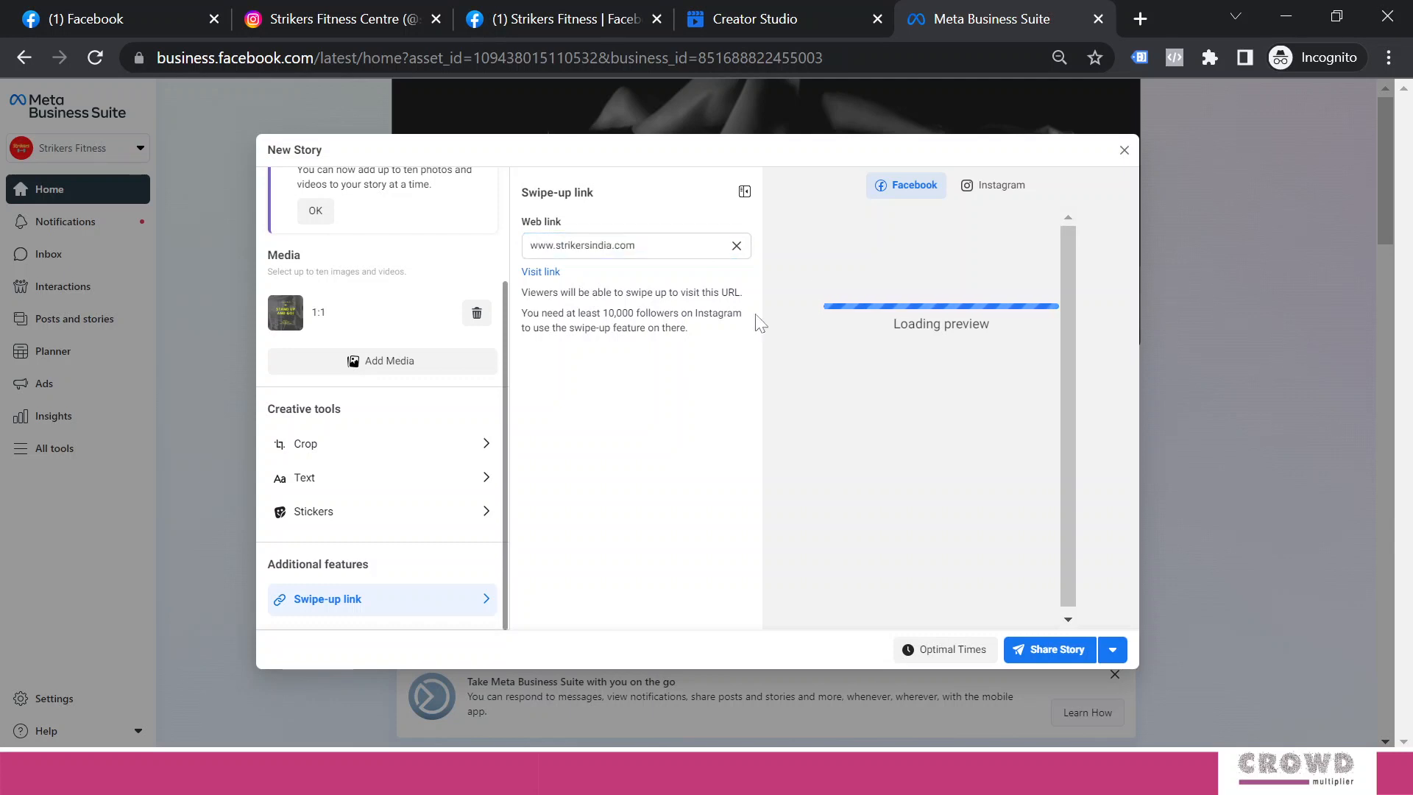
left_click(991, 188)
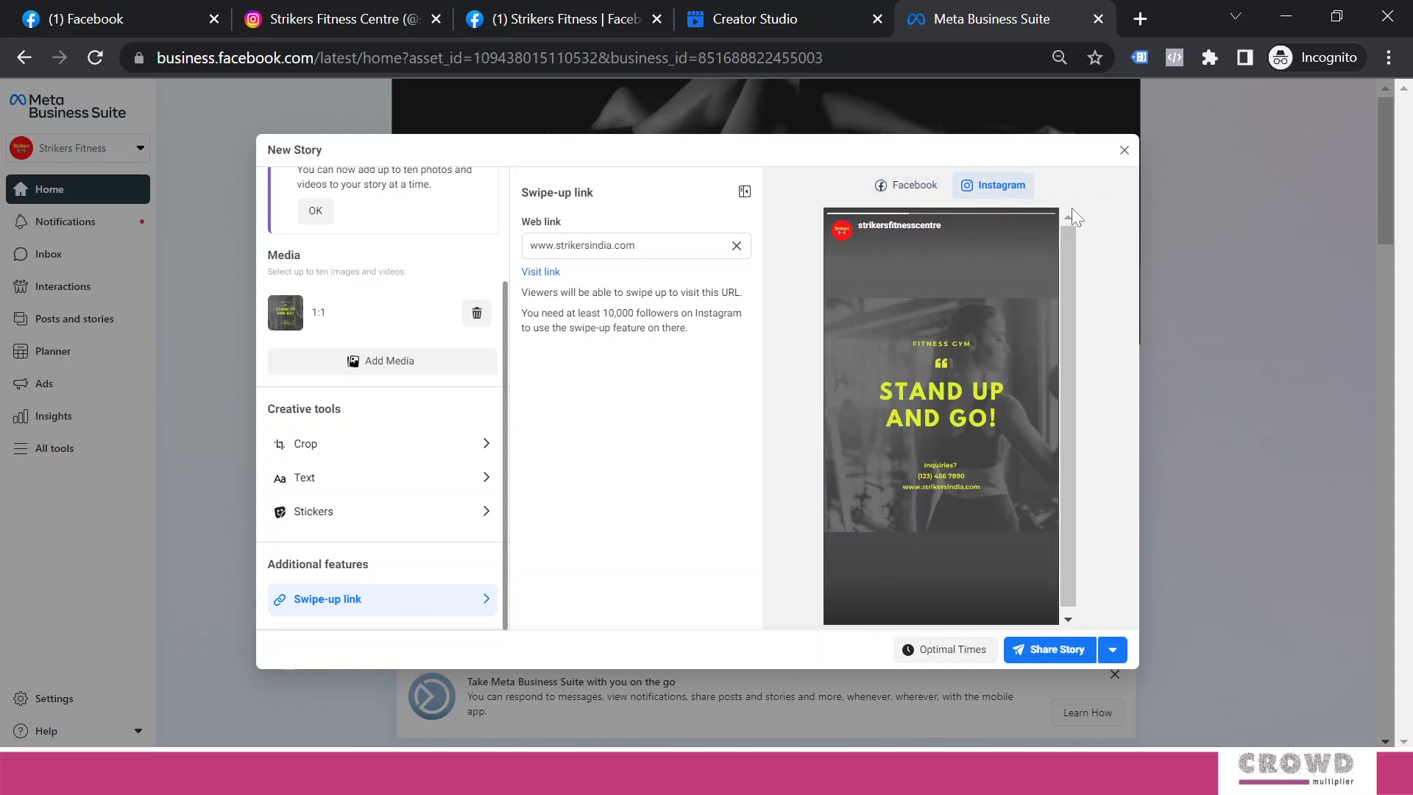
left_click(908, 185)
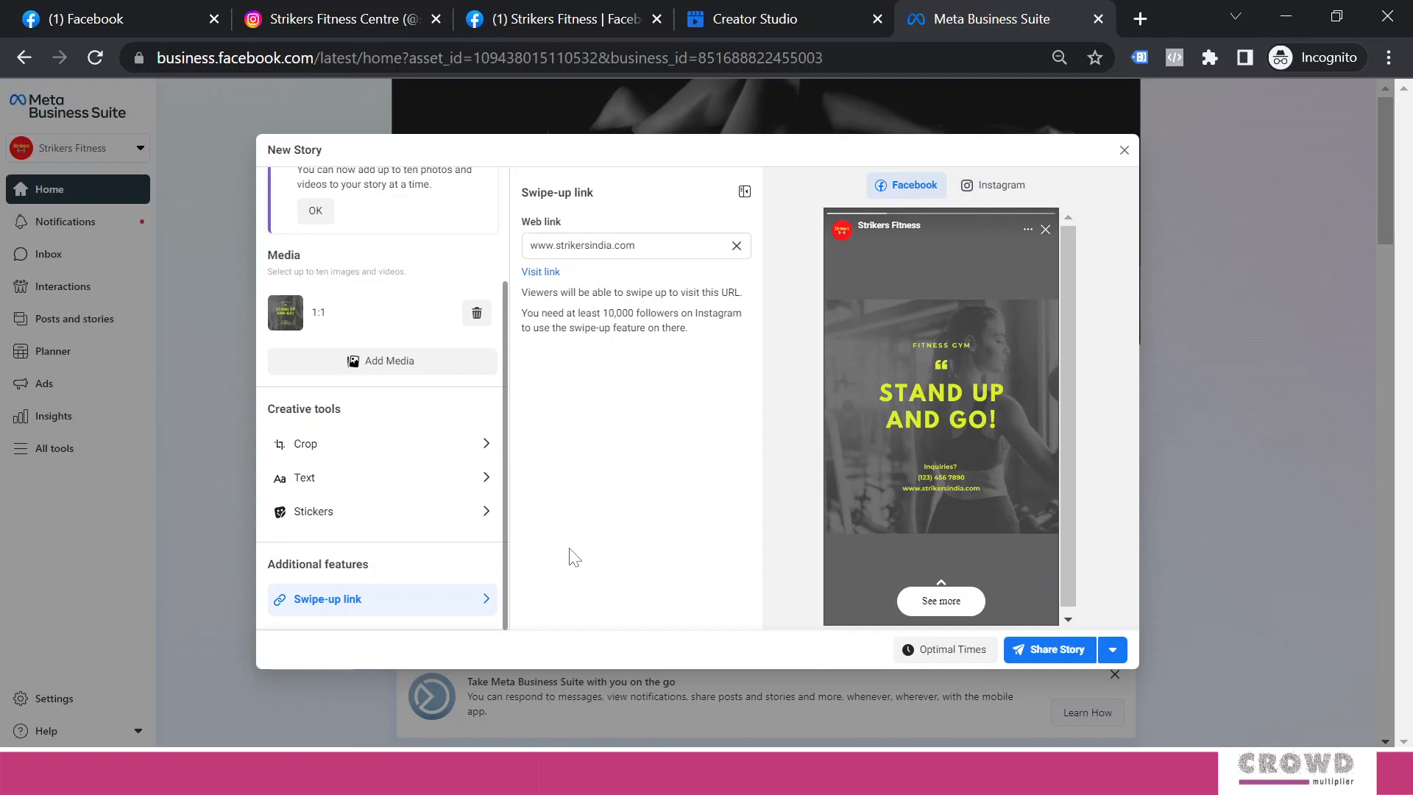
left_click(1056, 650)
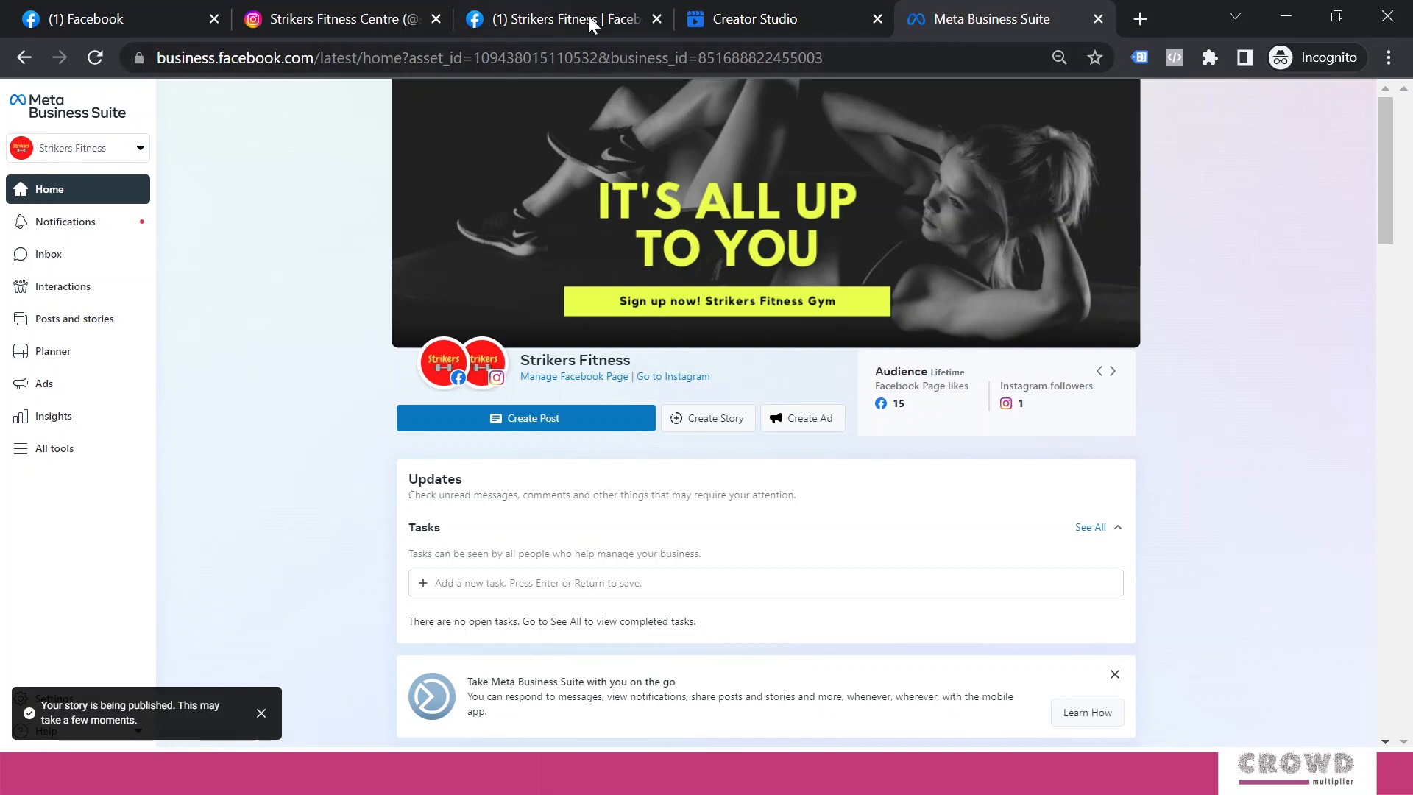
View the STAND UP AND GO! story on strikersfitnesscentre's Instagram, then return to the Facebook Page
left_click(338, 20)
left_click(373, 243)
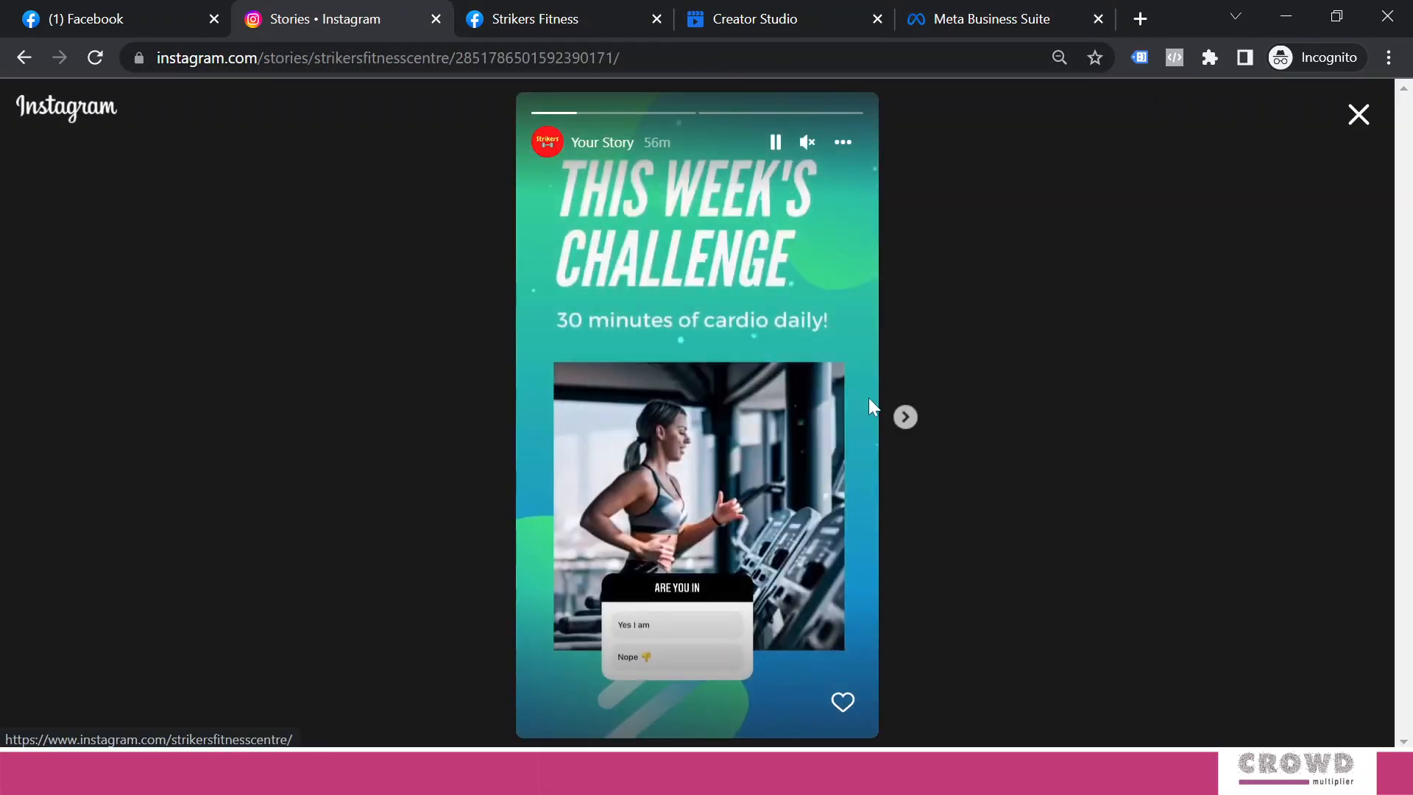
left_click(905, 417)
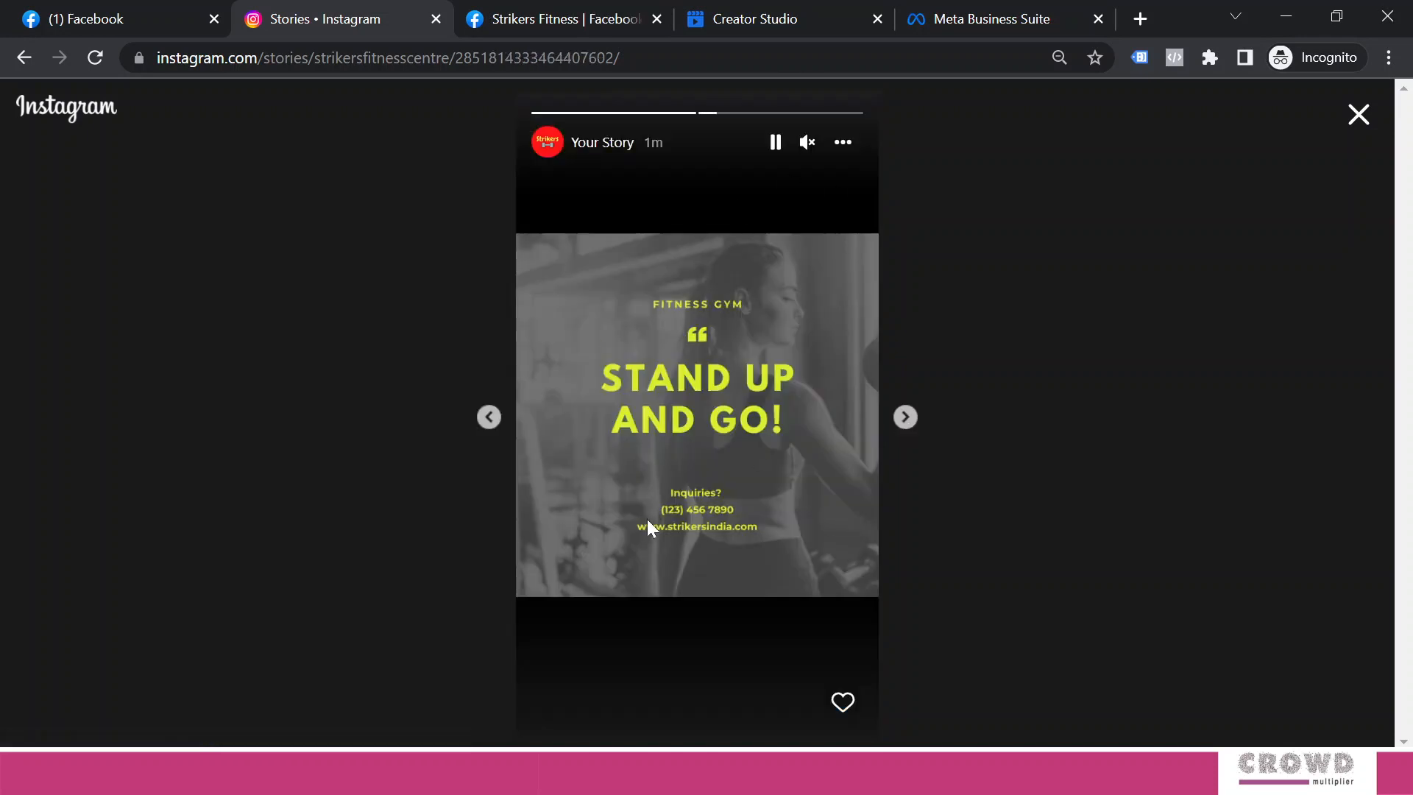
left_click(844, 142)
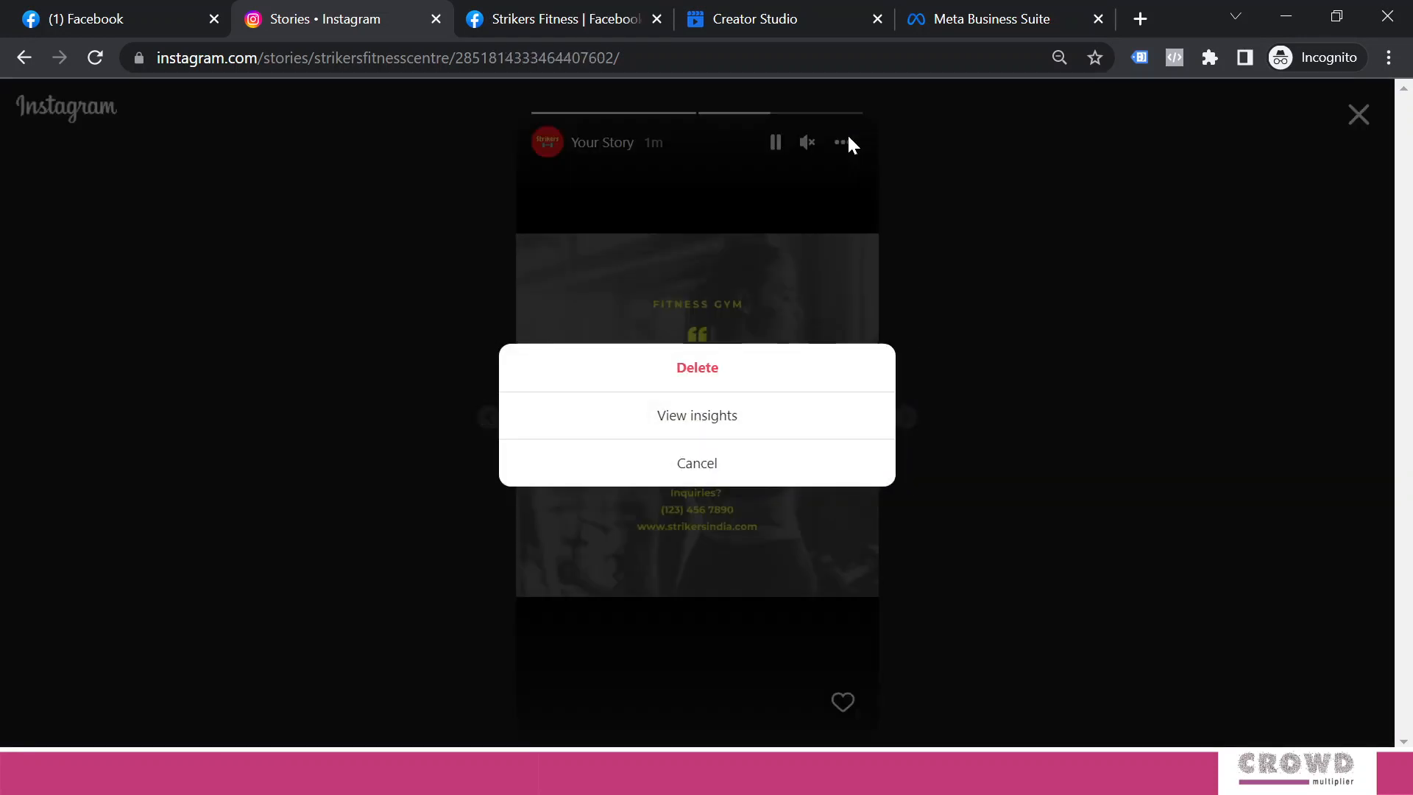
left_click(966, 250)
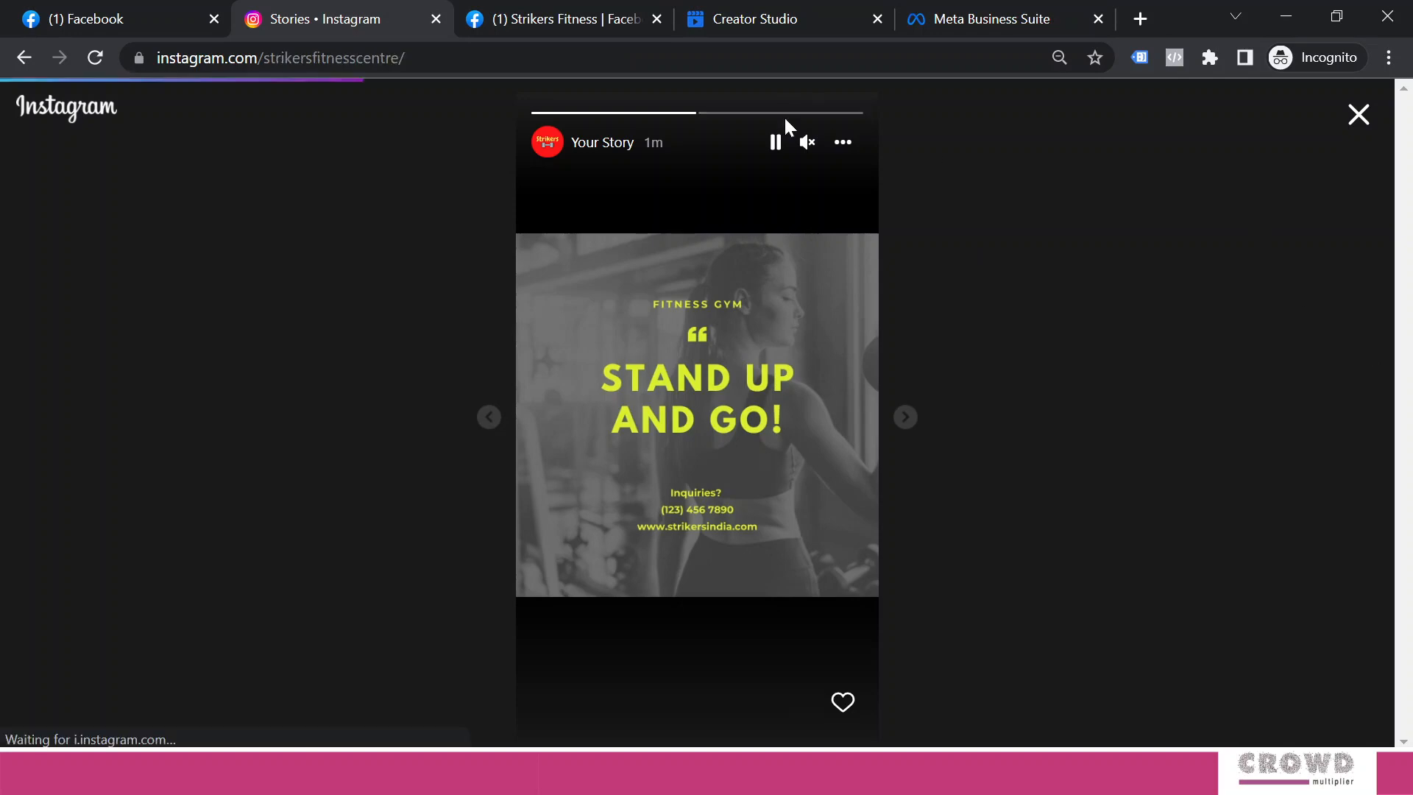
left_click(562, 20)
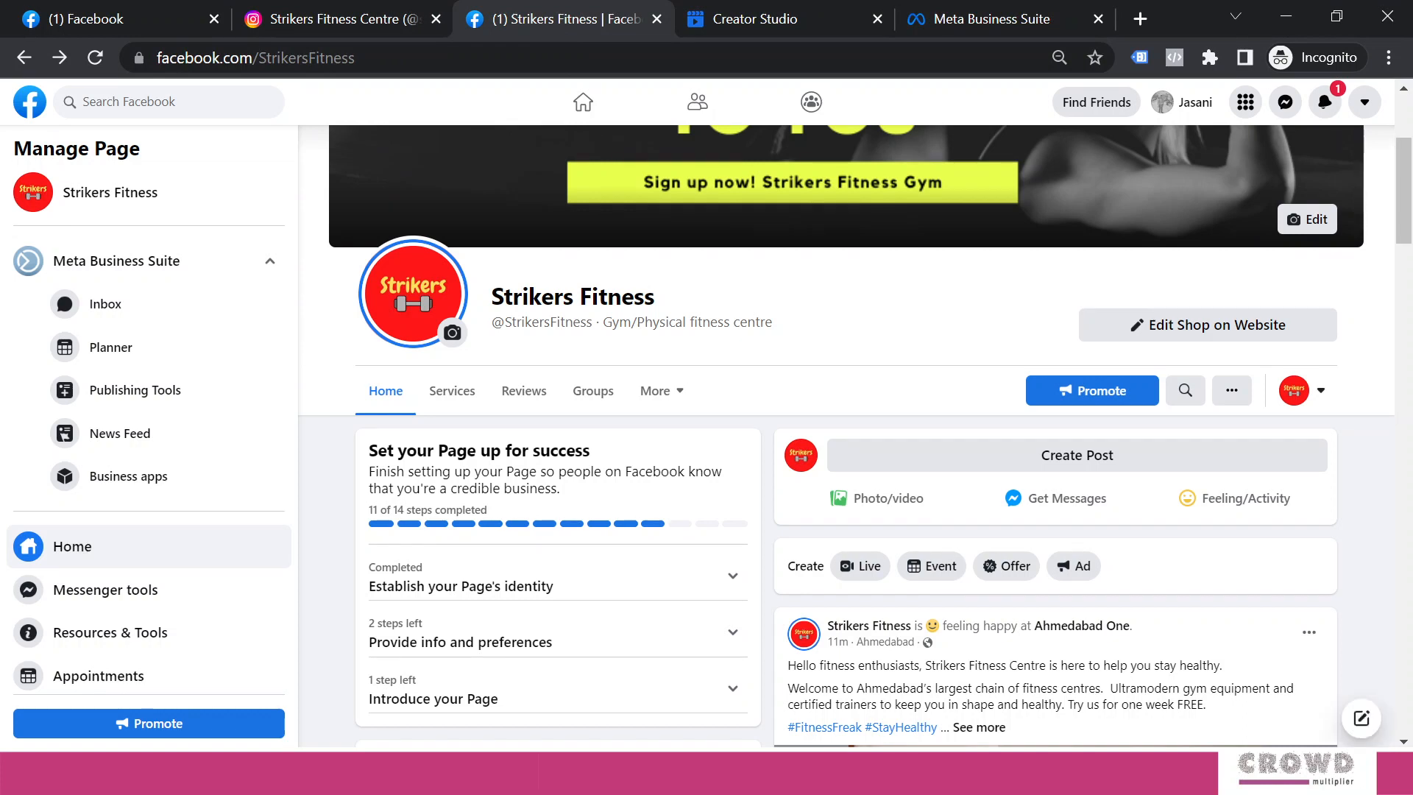
Reload the Strikers Fitness Page, pause its Stand Up and Go story, then check Business Suite's stories
key("F5")
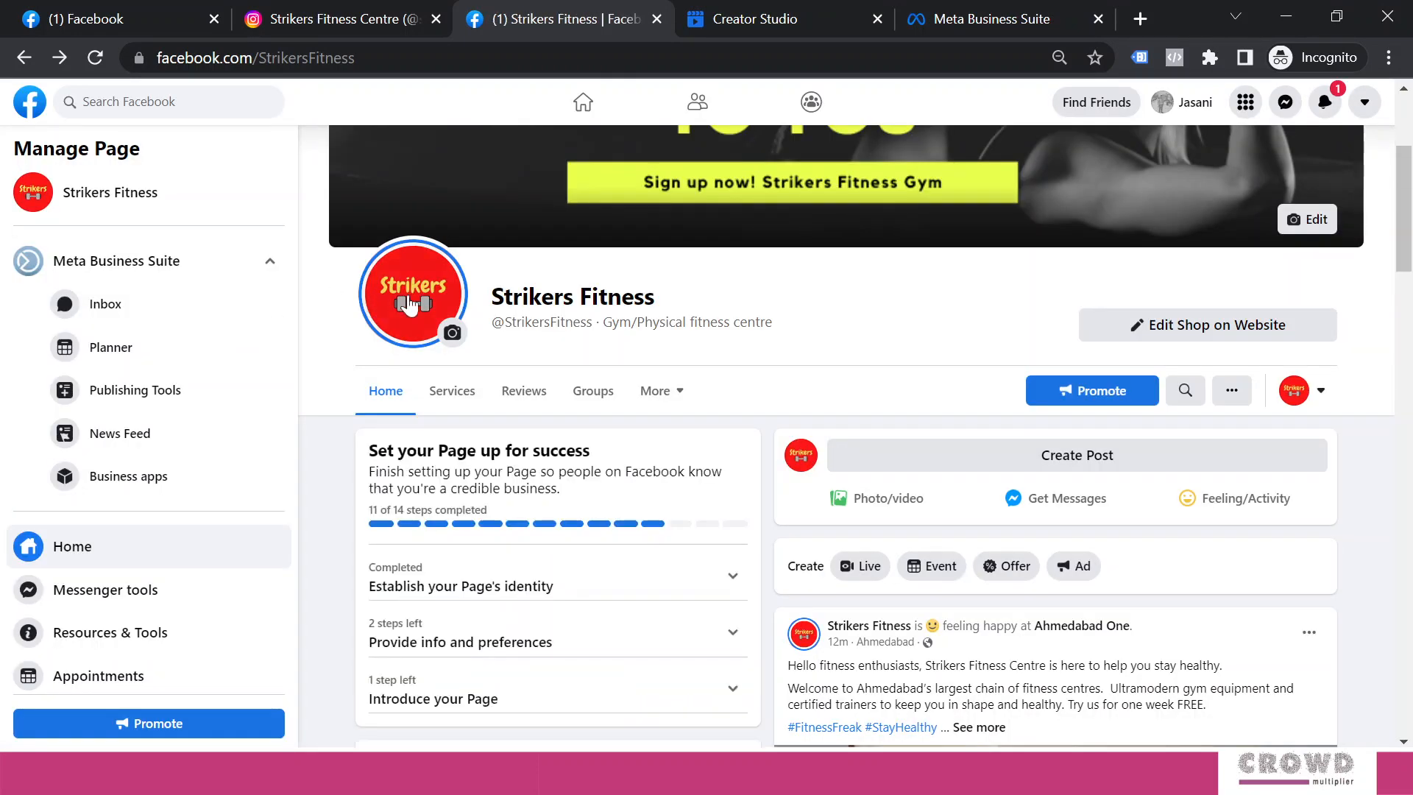
left_click(427, 302)
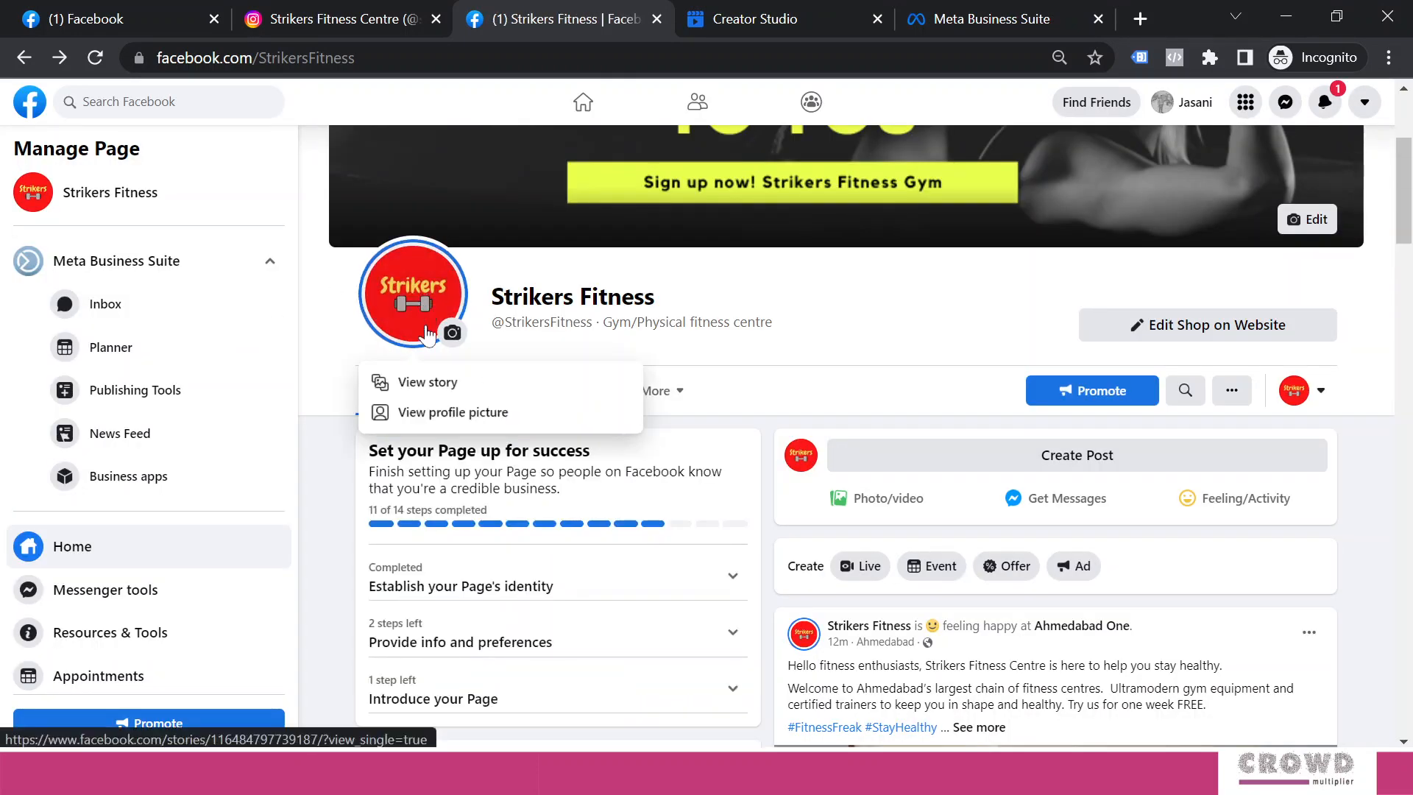
left_click(432, 384)
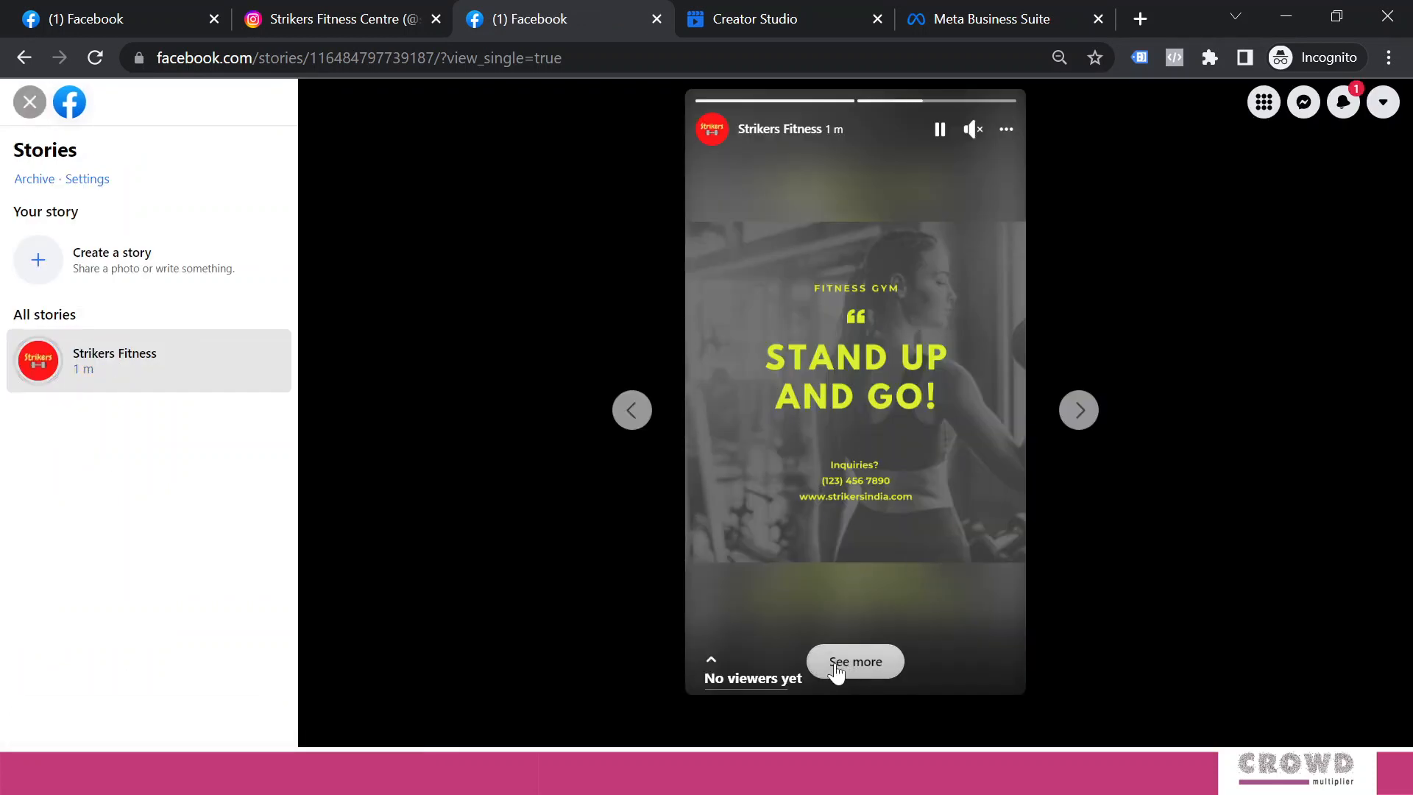
left_click(130, 362)
left_click(996, 20)
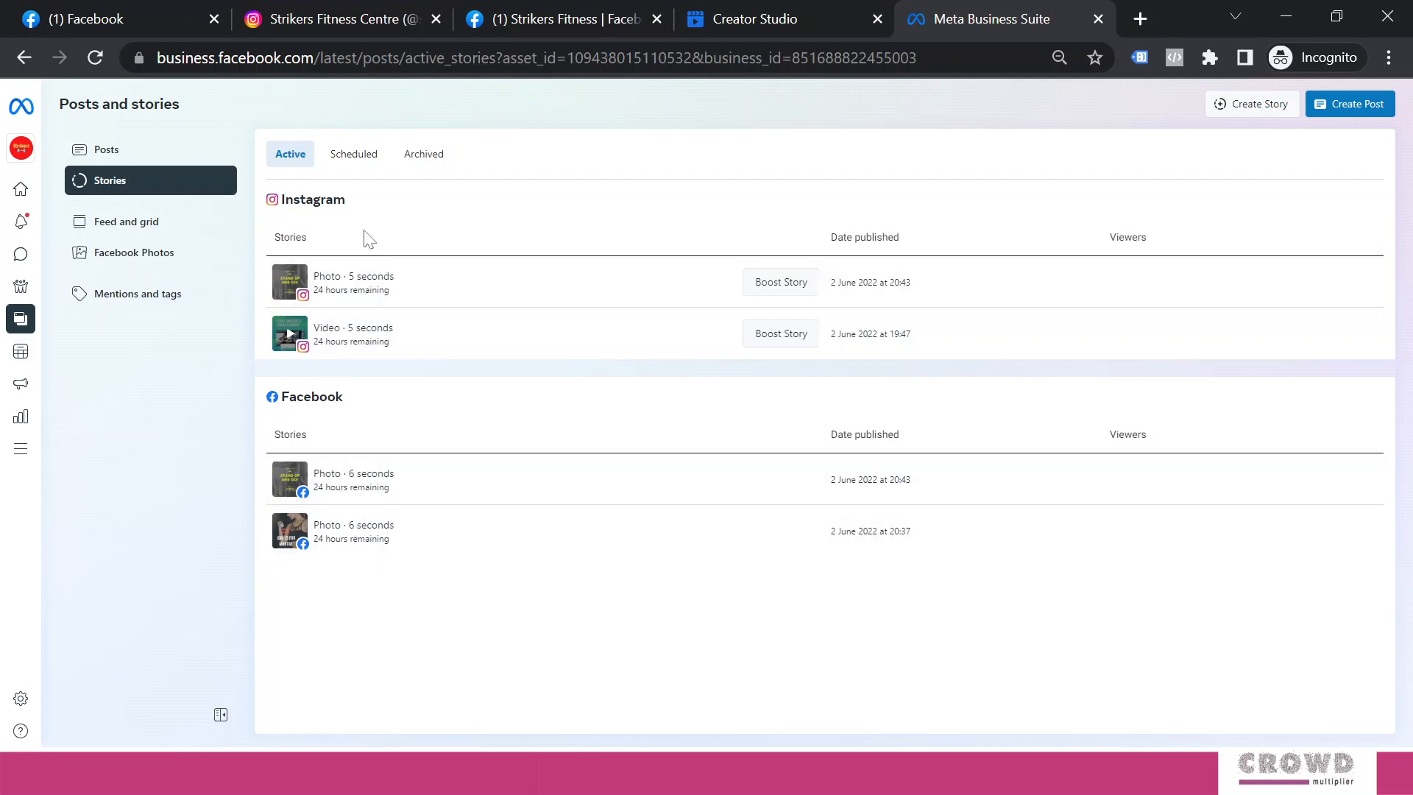
Compare Business Suite's active stories with Creator Studio's published 20:37 story, ending on Creator Studio
left_click(753, 19)
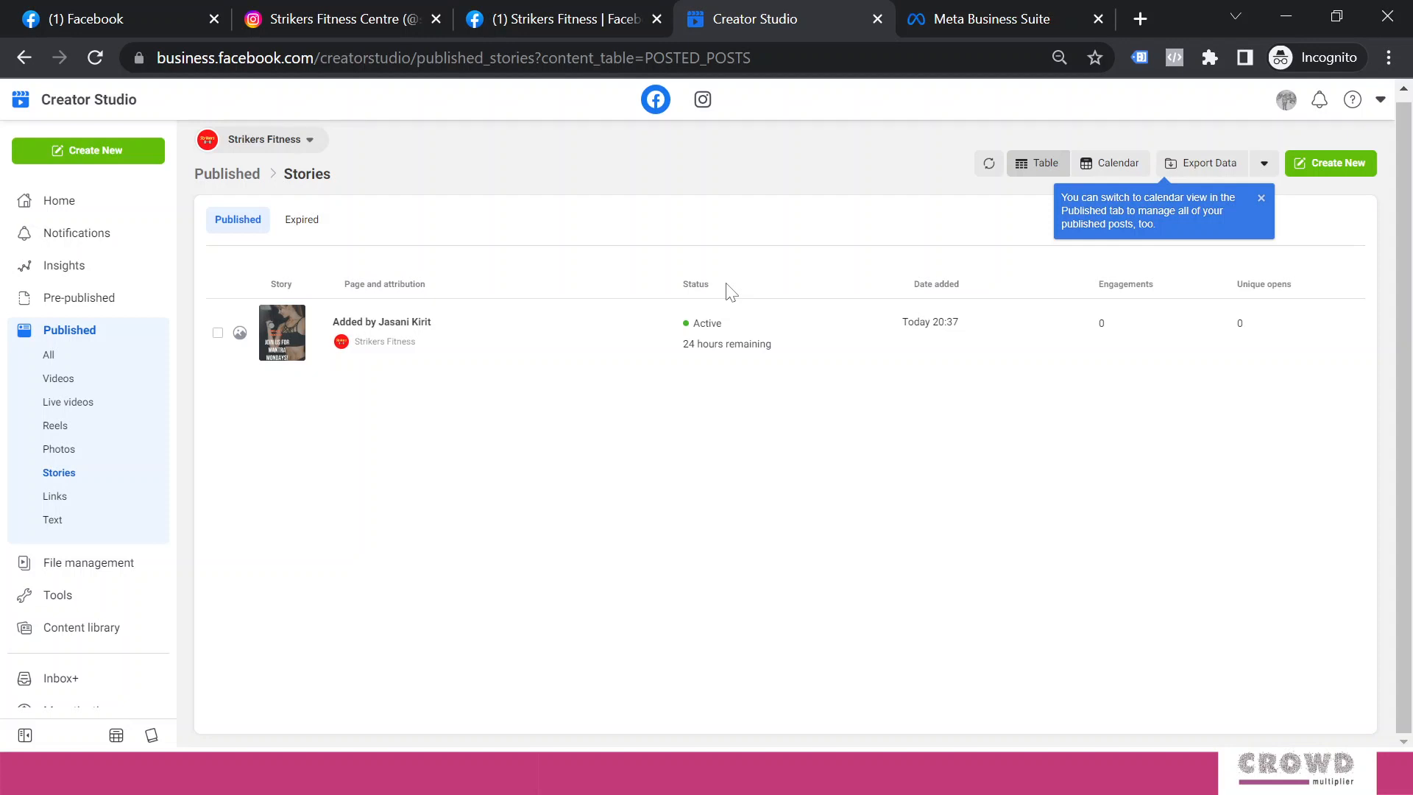
left_click(971, 21)
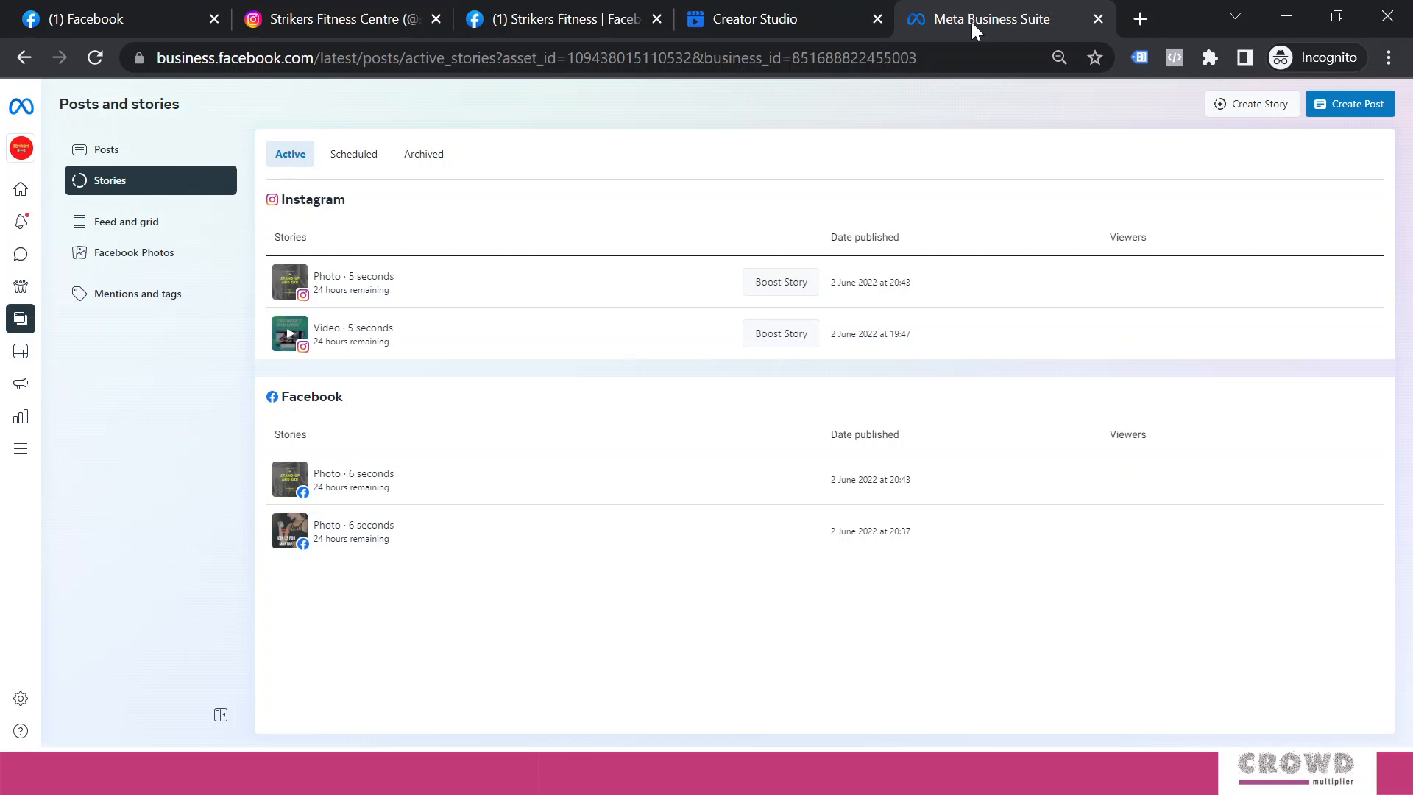
left_click(781, 20)
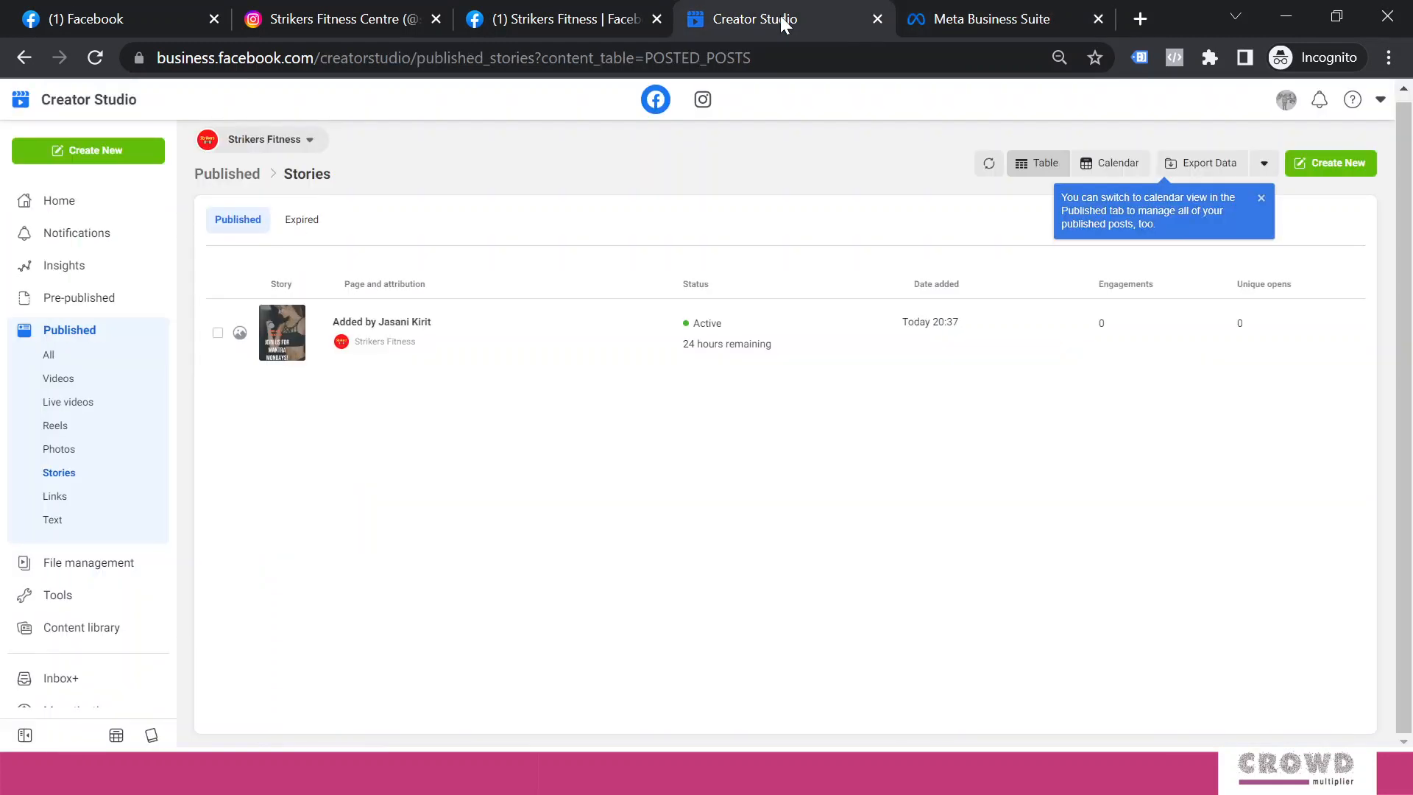